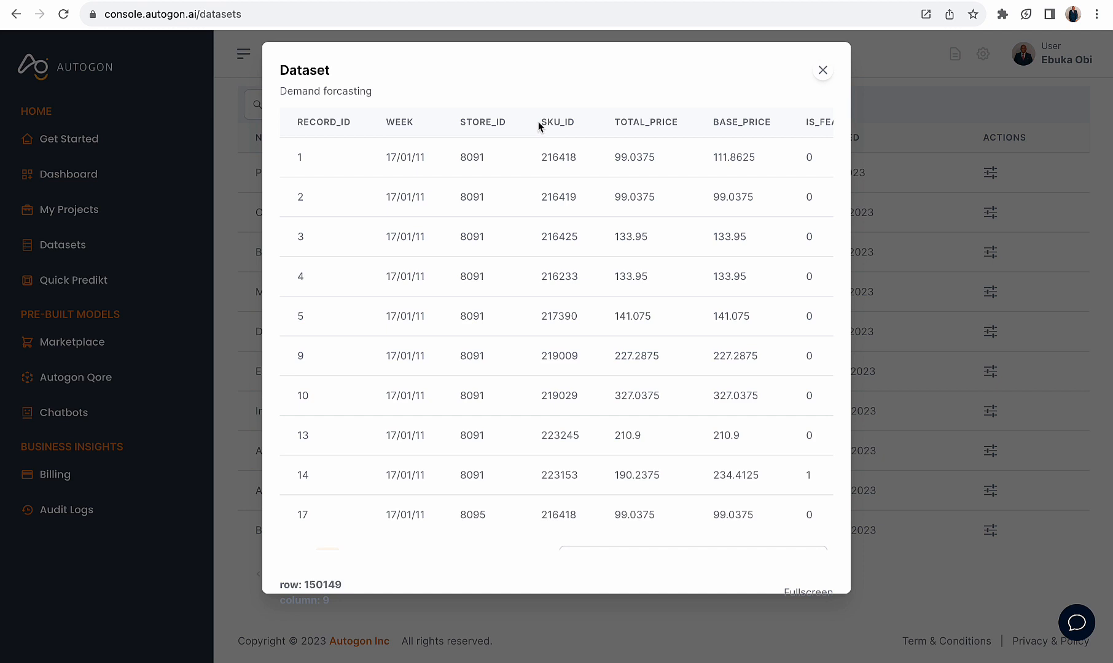
Examine the STORE_ID, SKU_ID and TOTAL_PRICE columns in the Demand forcasting dataset preview
{"action": "left_click_drag", "start_coordinate": [539, 126], "coordinate": [574, 122]}
{"action": "left_click_drag", "start_coordinate": [541, 156], "coordinate": [576, 157]}
{"action": "left_click_drag", "start_coordinate": [486, 157], "coordinate": [460, 157]}
{"action": "left_click_drag", "start_coordinate": [459, 514], "coordinate": [499, 519]}
{"action": "scroll", "coordinate": [486, 447], "scroll_direction": "down", "scroll_amount": 1}
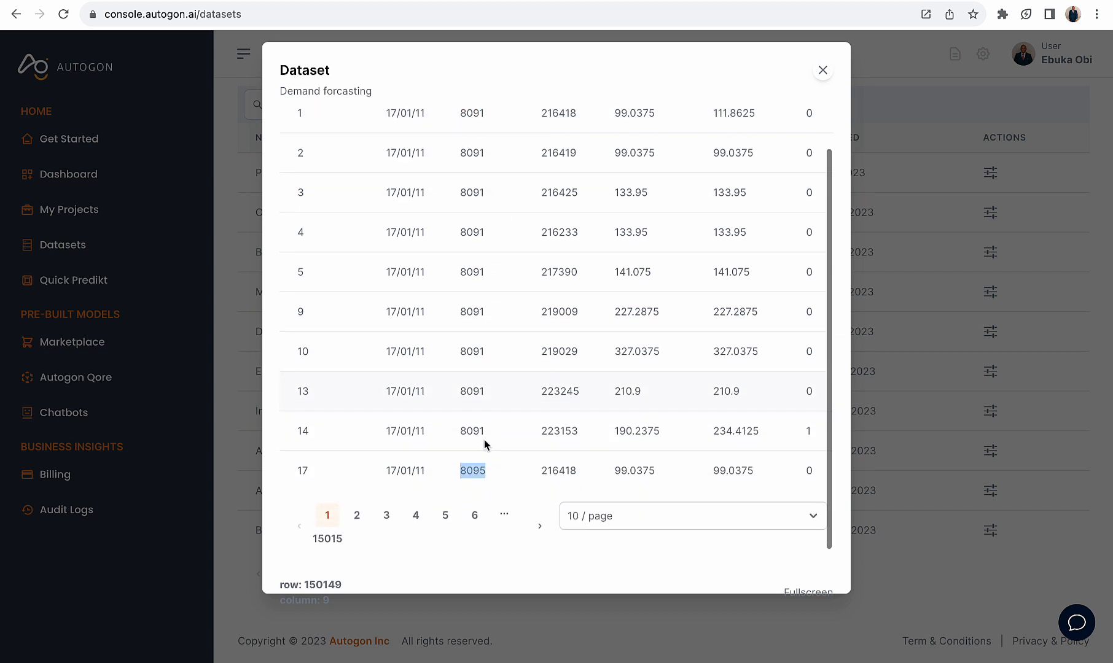
{"action": "scroll", "coordinate": [484, 444], "scroll_direction": "up", "scroll_amount": 1}
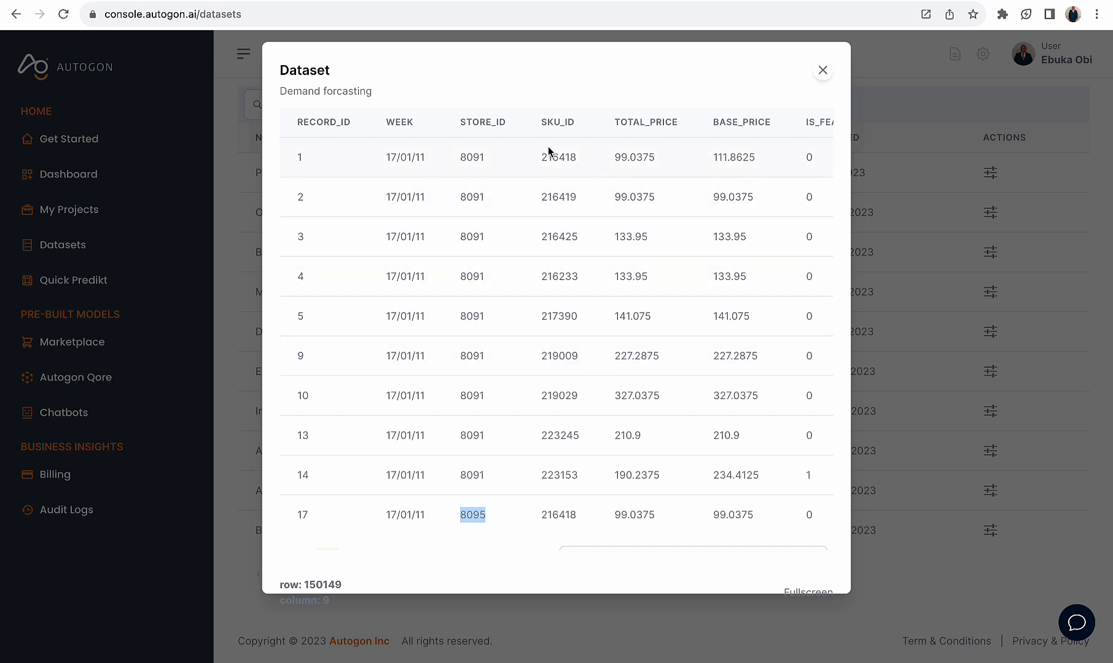
{"action": "left_click_drag", "start_coordinate": [540, 155], "coordinate": [585, 159]}
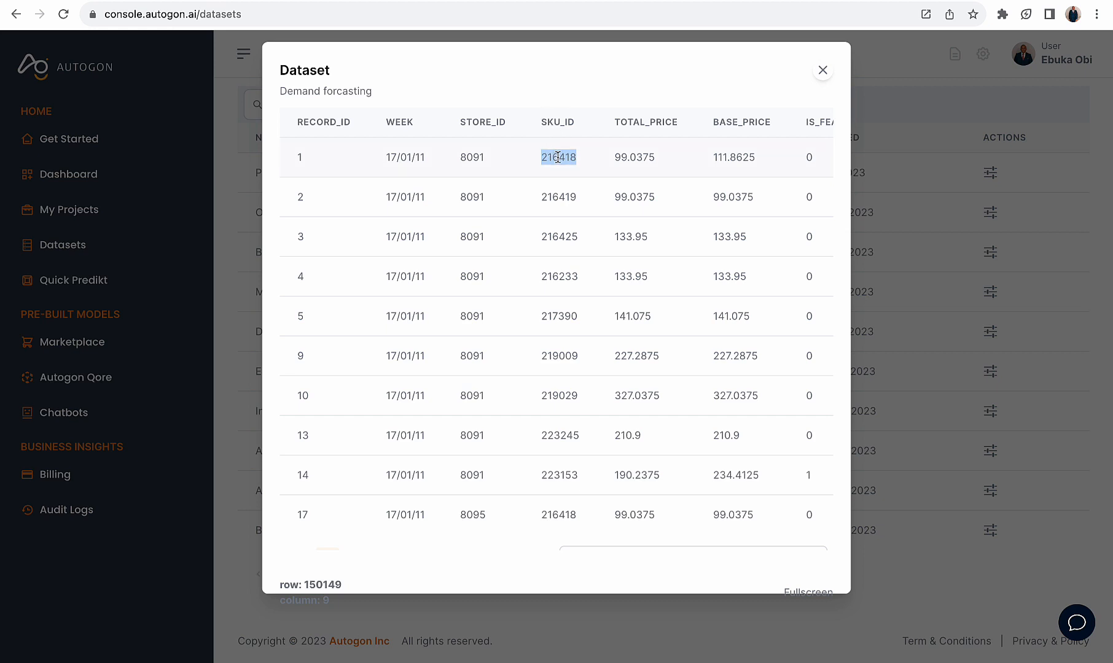
{"action": "scroll", "coordinate": [566, 209], "scroll_direction": "right", "scroll_amount": 2}
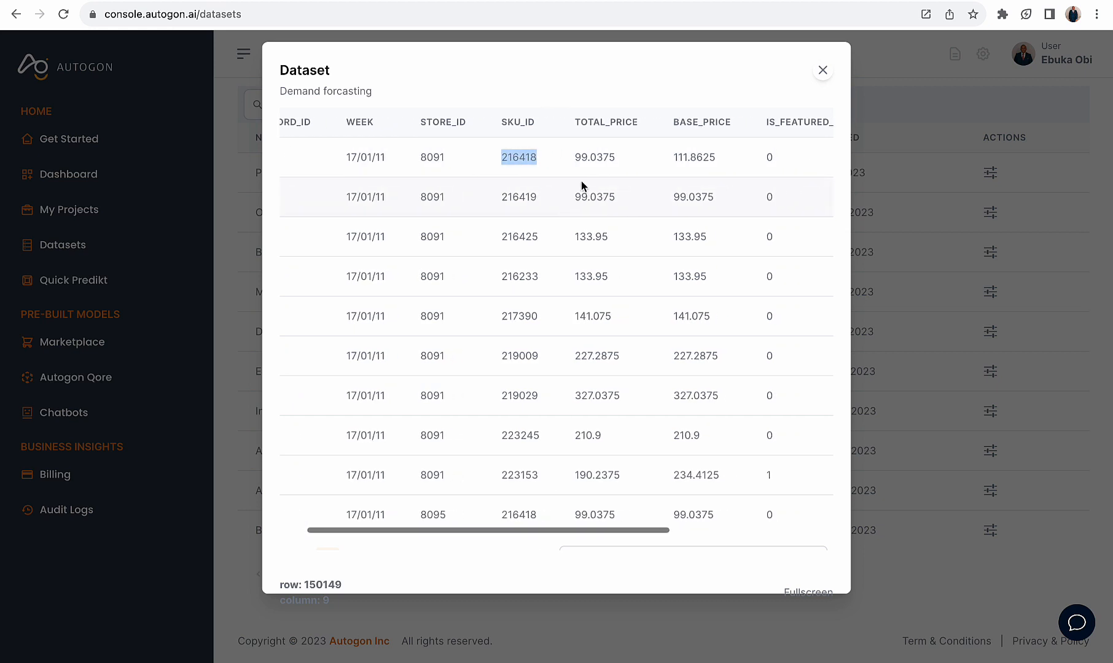
{"action": "left_click_drag", "start_coordinate": [570, 157], "coordinate": [617, 157]}
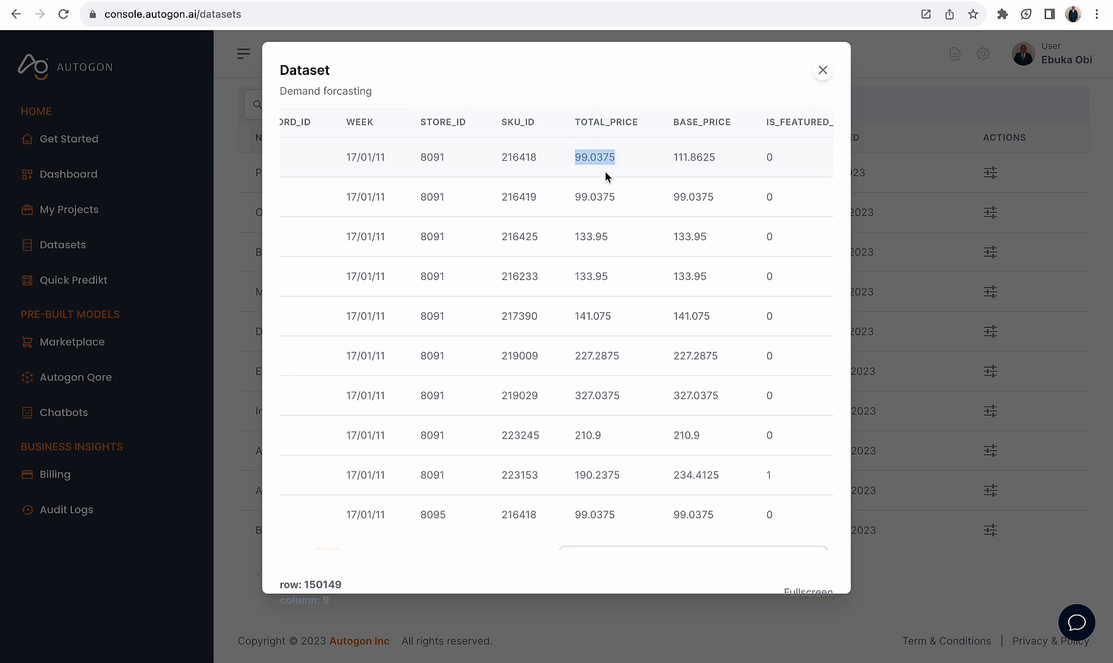
{"action": "scroll", "coordinate": [605, 176], "scroll_direction": "left", "scroll_amount": 1}
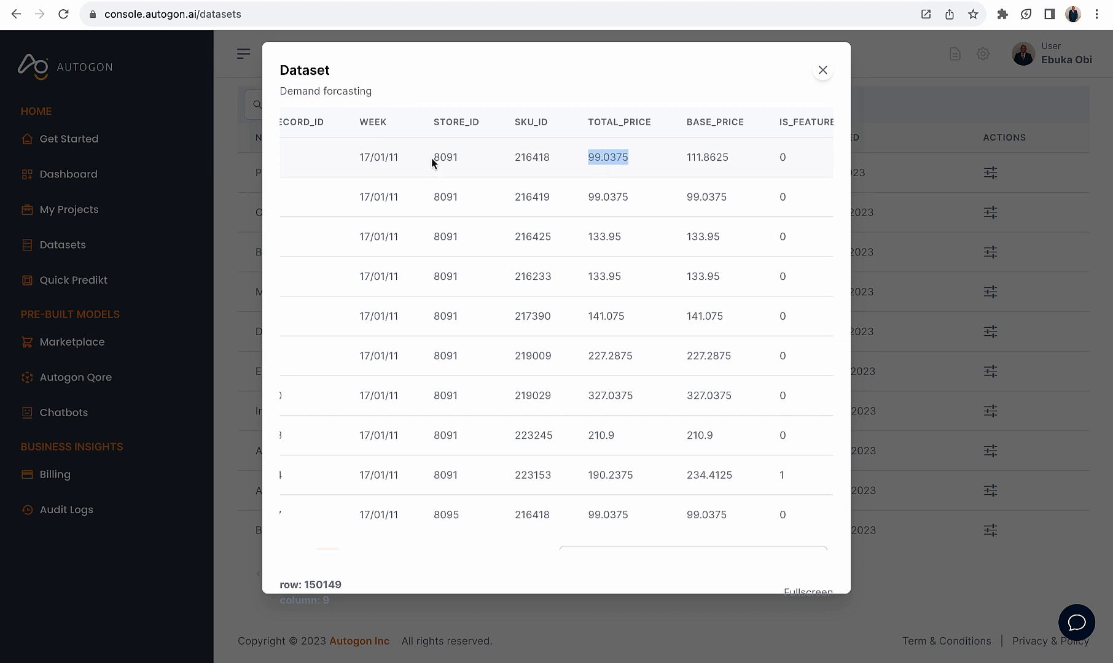
{"action": "left_click_drag", "start_coordinate": [431, 158], "coordinate": [555, 158]}
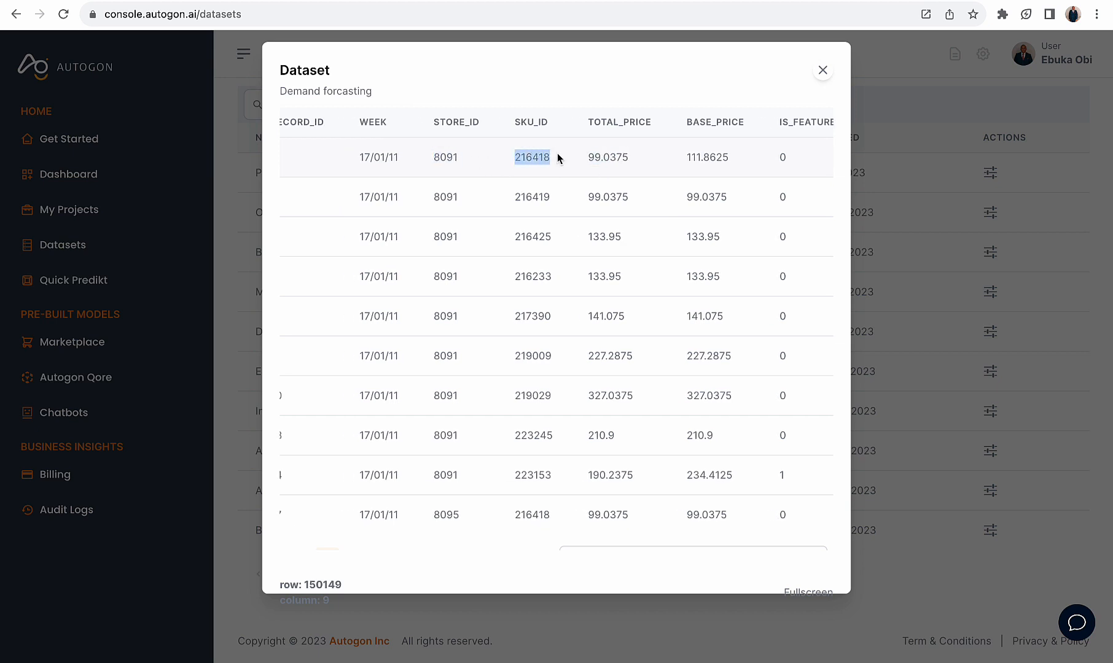
Examine the BASE_PRICE, IS_FEATURED_SKU, IS_DISPLAY_SKU and UNITS_SOLD columns for the dataset's first record
{"action": "scroll", "coordinate": [629, 181], "scroll_direction": "right", "scroll_amount": 5}
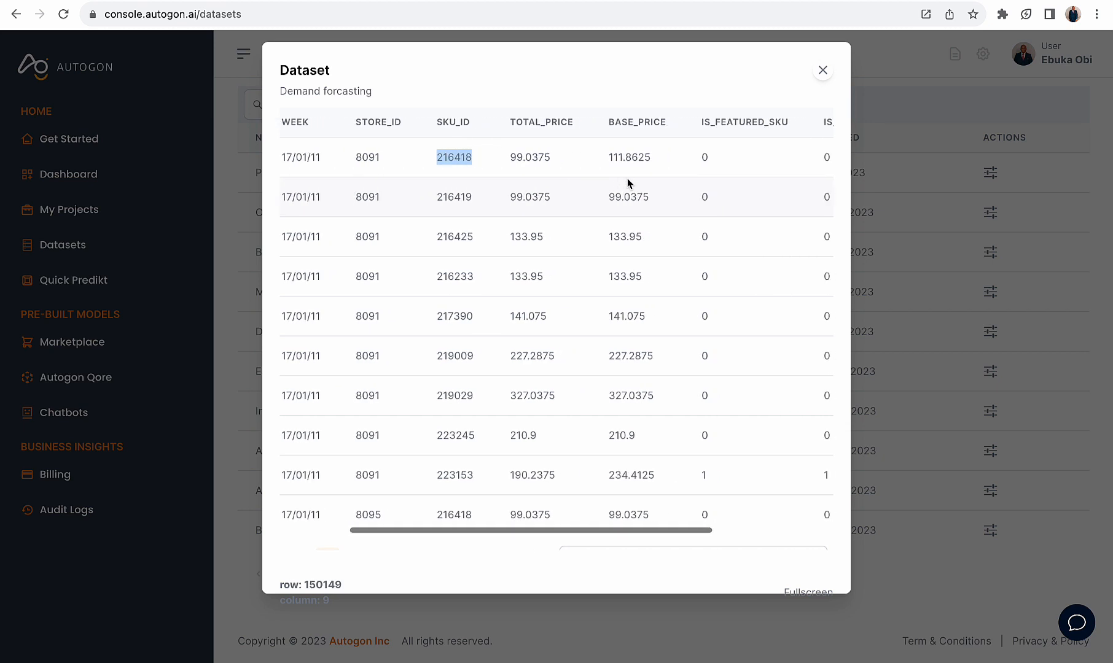
{"action": "left_click_drag", "start_coordinate": [598, 161], "coordinate": [684, 162]}
{"action": "scroll", "coordinate": [662, 183], "scroll_direction": "right", "scroll_amount": 2}
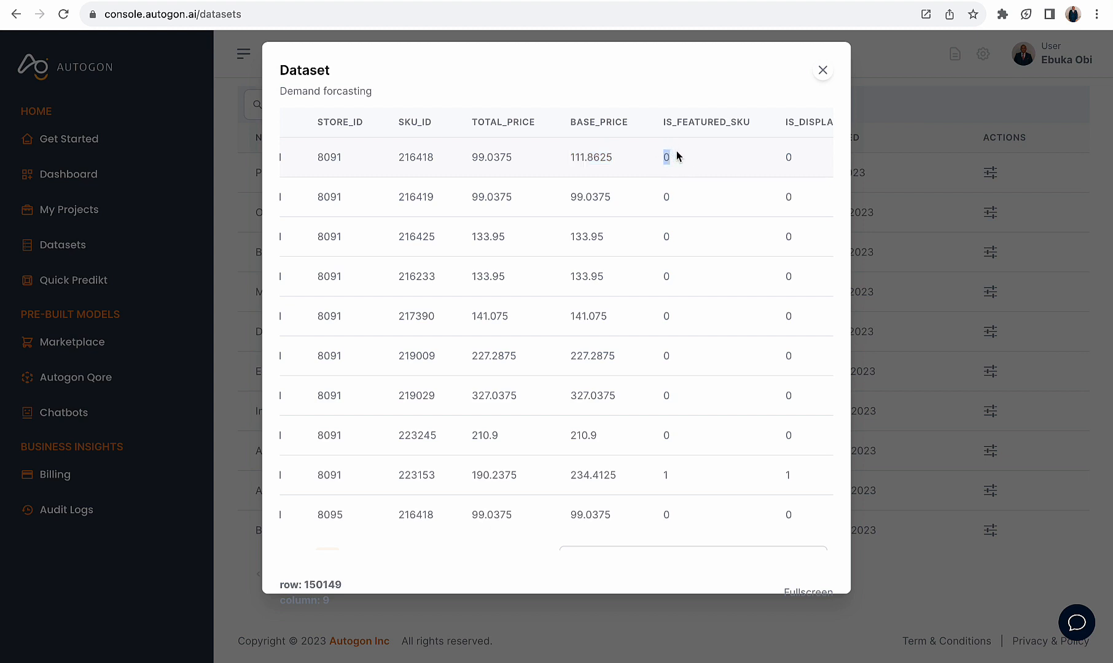
{"action": "scroll", "coordinate": [703, 176], "scroll_direction": "right", "scroll_amount": 5}
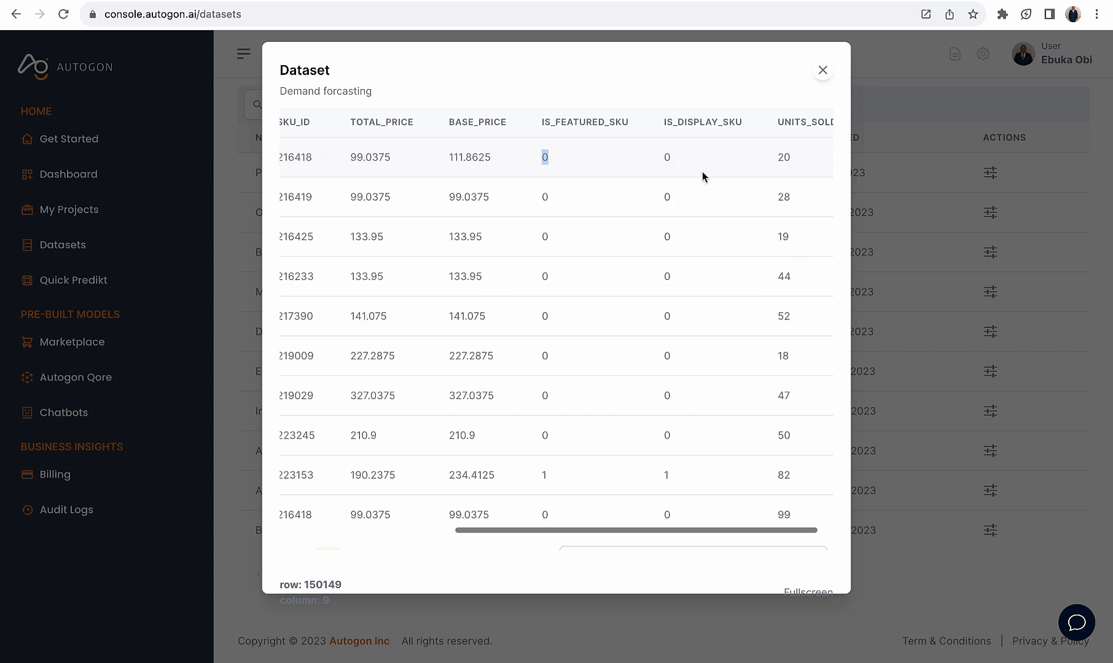
{"action": "double_click", "coordinate": [664, 159]}
{"action": "scroll", "coordinate": [698, 162], "scroll_direction": "right", "scroll_amount": 1}
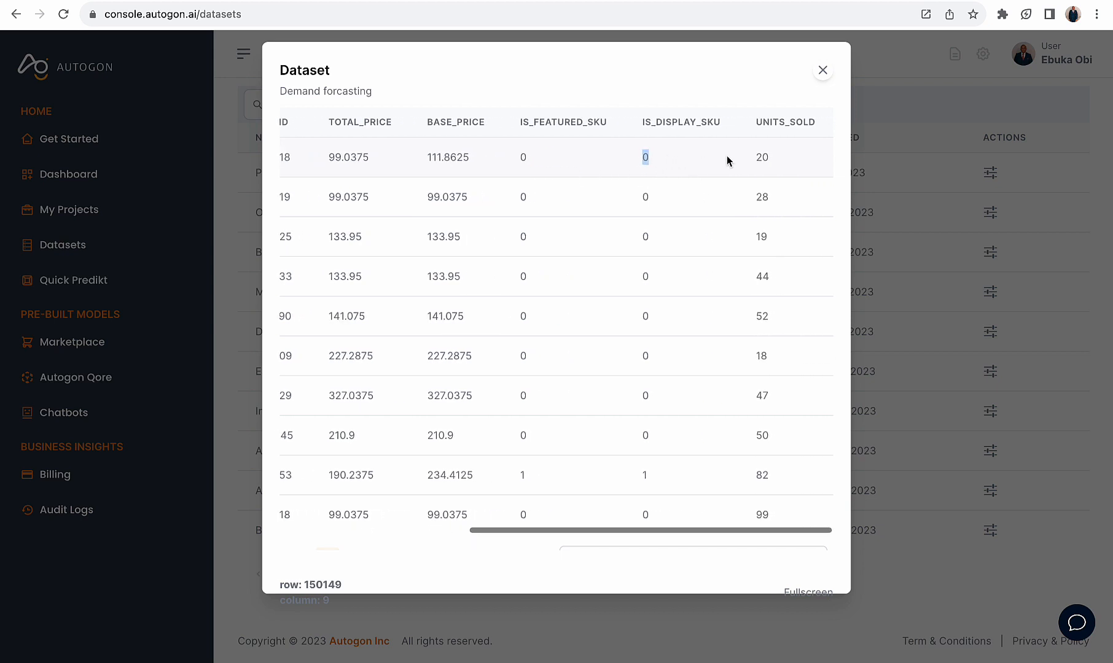
{"action": "left_click", "coordinate": [761, 157]}
{"action": "left_click_drag", "start_coordinate": [737, 157], "coordinate": [772, 159]}
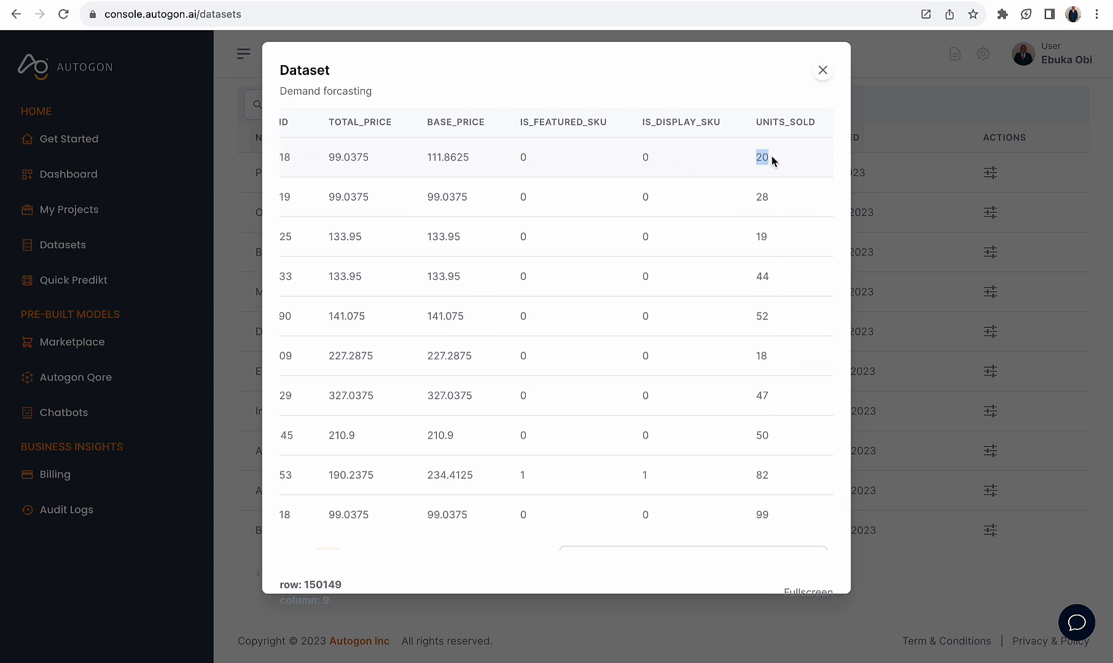
Review the WEEK and STORE_ID input columns against the UNITS_SOLD column, and close the dataset preview
{"action": "scroll", "coordinate": [650, 157], "scroll_direction": "left", "scroll_amount": 10}
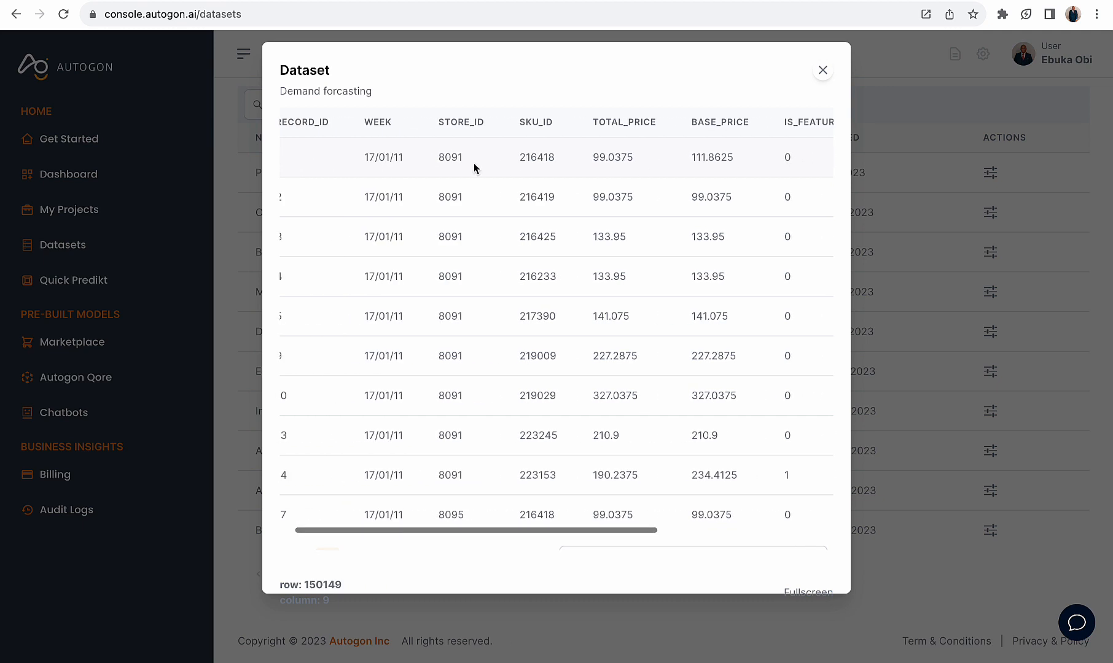
{"action": "left_click_drag", "start_coordinate": [411, 156], "coordinate": [363, 156]}
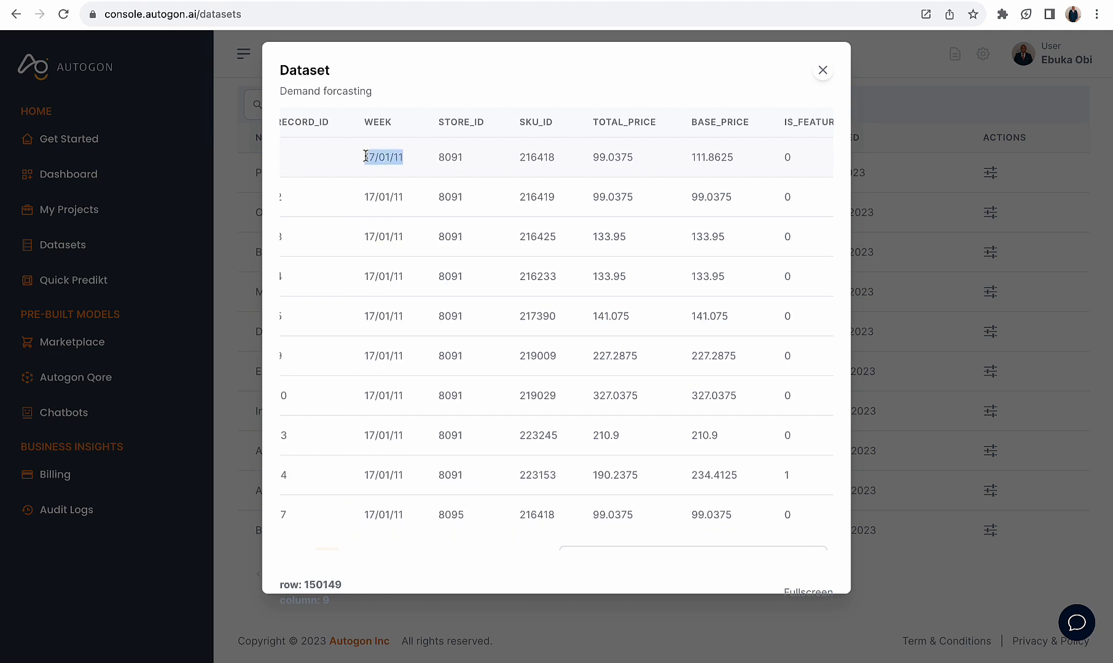
{"action": "left_click", "coordinate": [441, 157]}
{"action": "left_click_drag", "start_coordinate": [441, 157], "coordinate": [464, 158]}
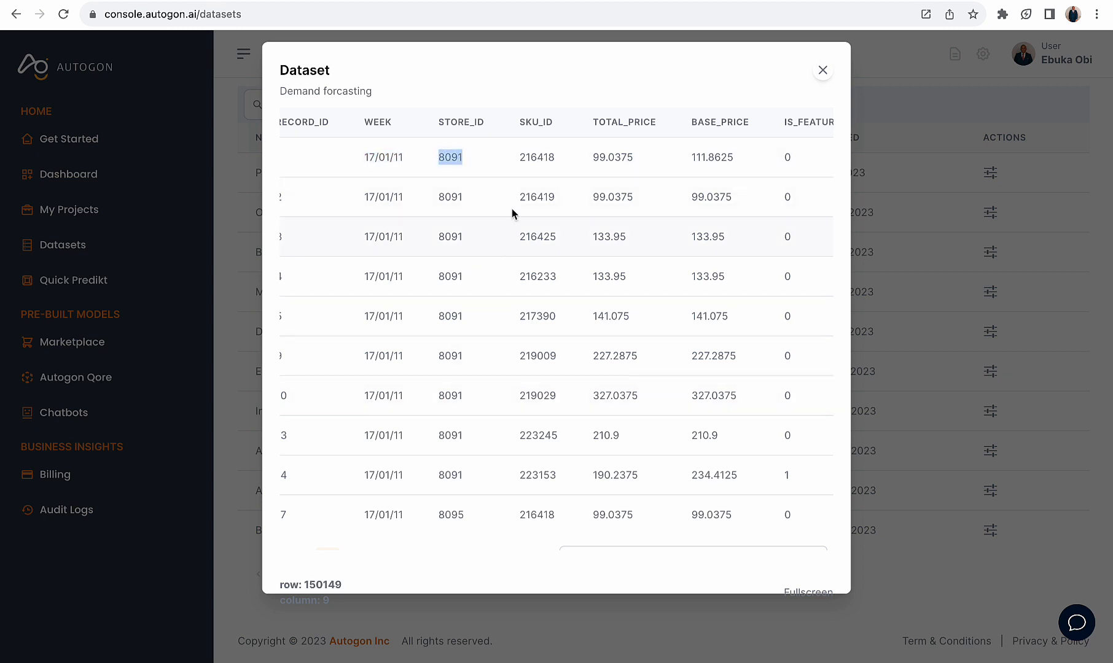
{"action": "scroll", "coordinate": [552, 170], "scroll_direction": "right", "scroll_amount": 5}
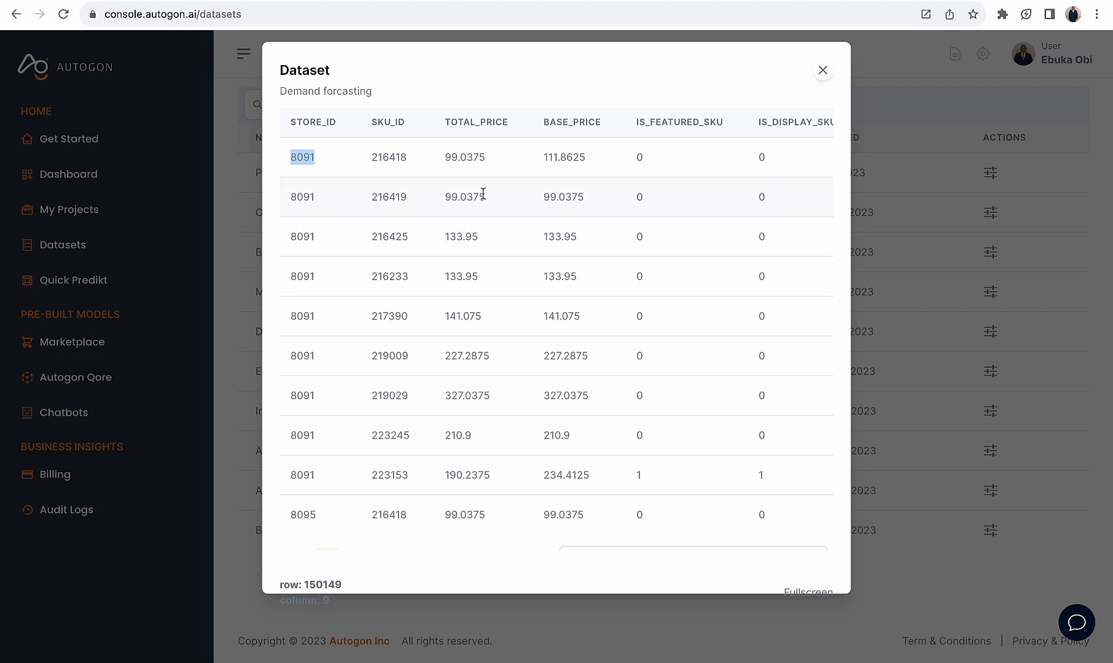
{"action": "scroll", "coordinate": [660, 163], "scroll_direction": "right", "scroll_amount": 4}
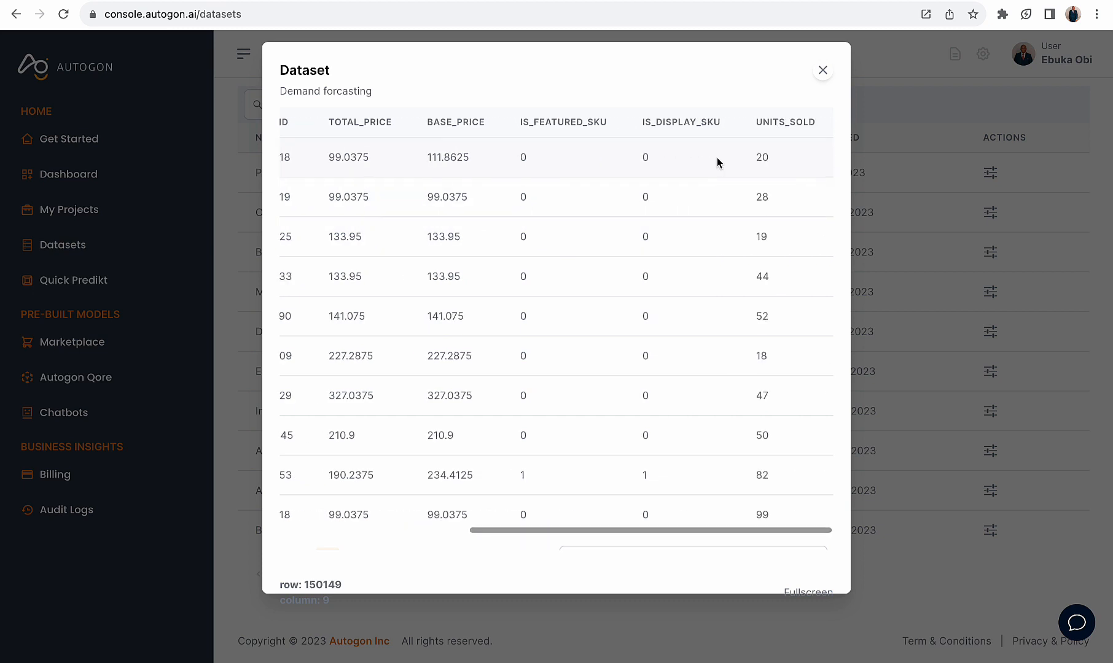
{"action": "left_click_drag", "start_coordinate": [744, 161], "coordinate": [772, 161]}
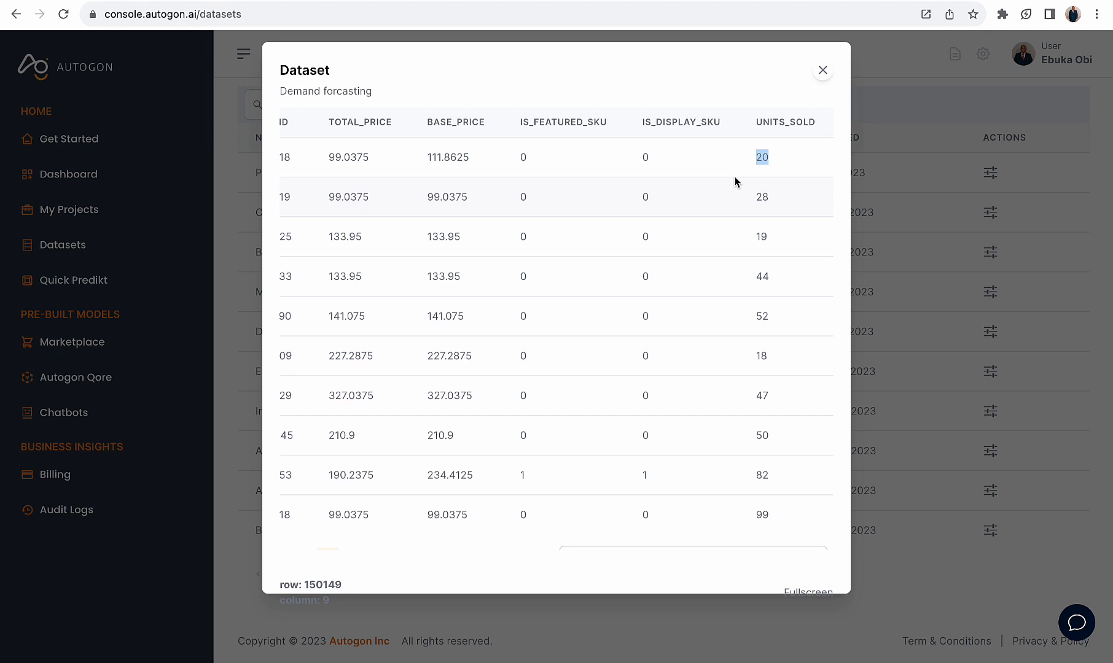
{"action": "scroll", "coordinate": [735, 181], "scroll_direction": "left", "scroll_amount": 10}
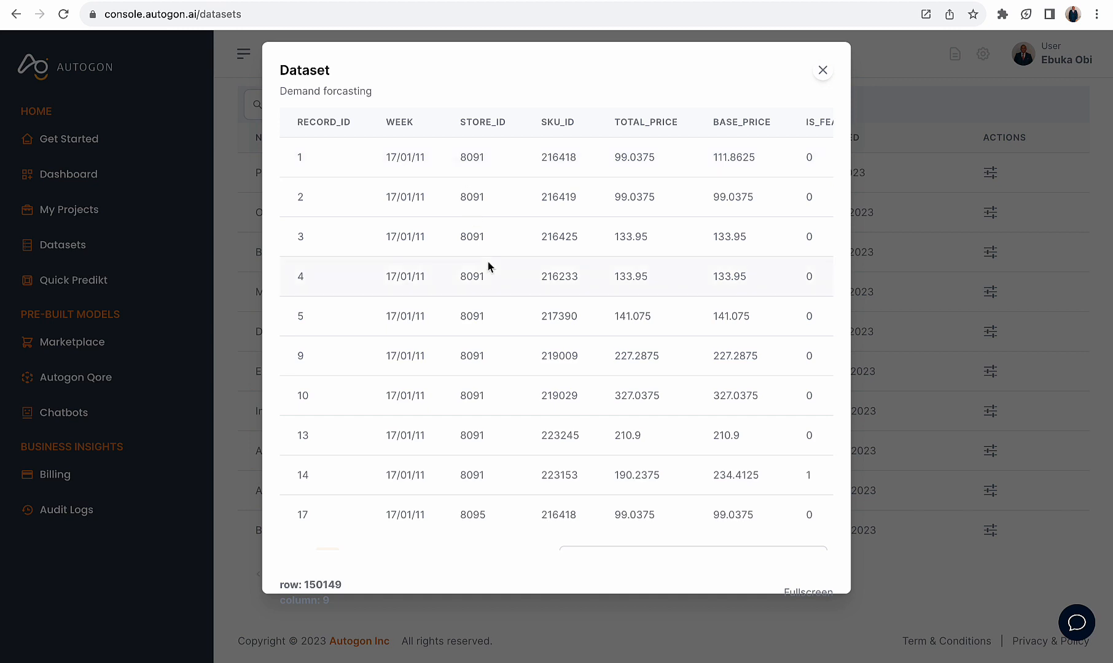
{"action": "scroll", "coordinate": [492, 278], "scroll_direction": "right", "scroll_amount": 5}
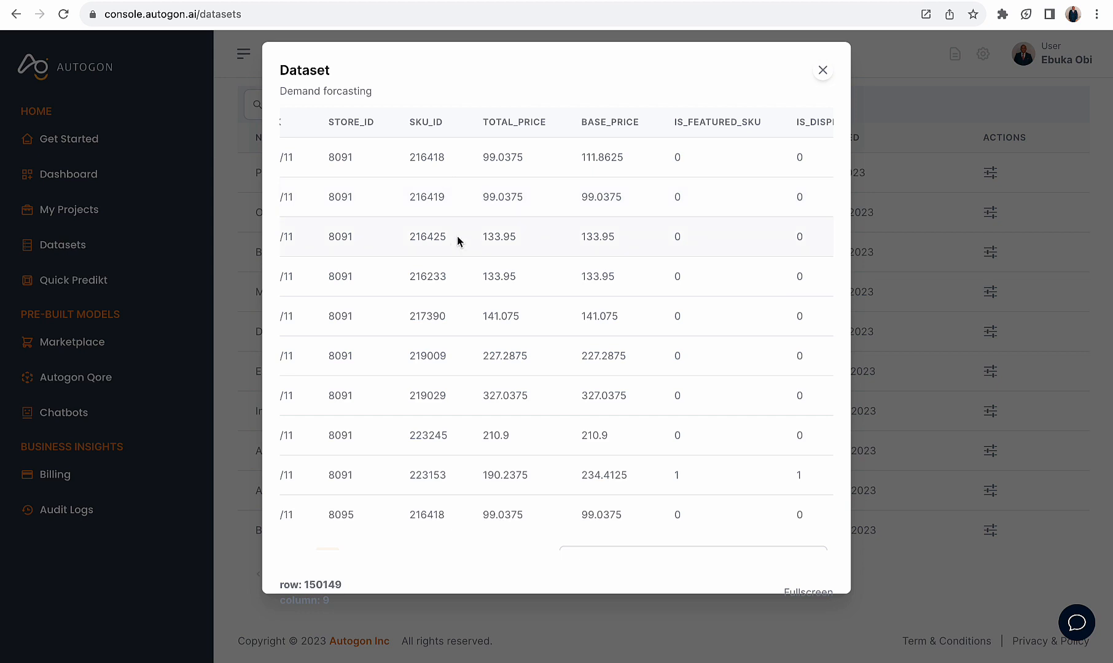
{"action": "scroll", "coordinate": [465, 248], "scroll_direction": "right", "scroll_amount": 3}
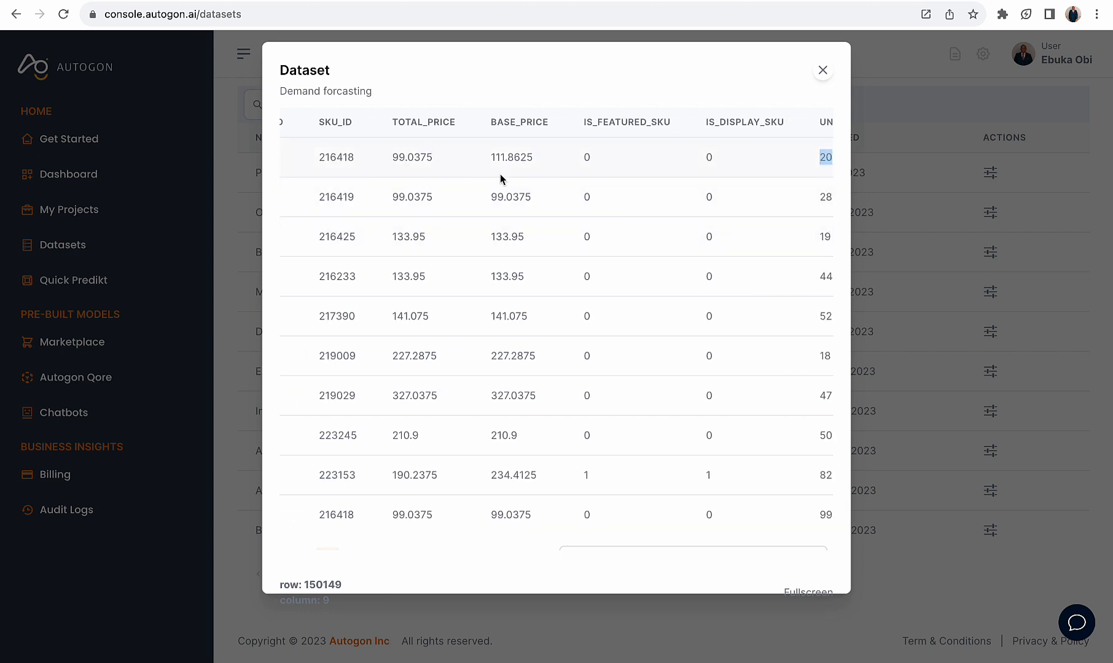
{"action": "scroll", "coordinate": [555, 191], "scroll_direction": "right", "scroll_amount": 2}
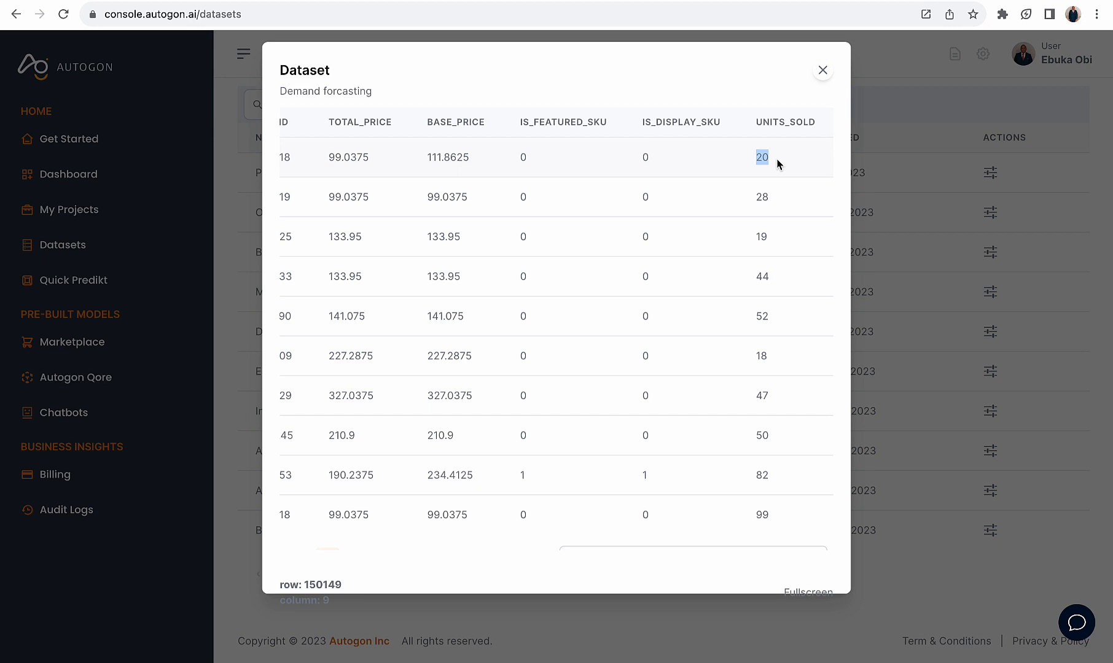
{"action": "left_click", "coordinate": [822, 72]}
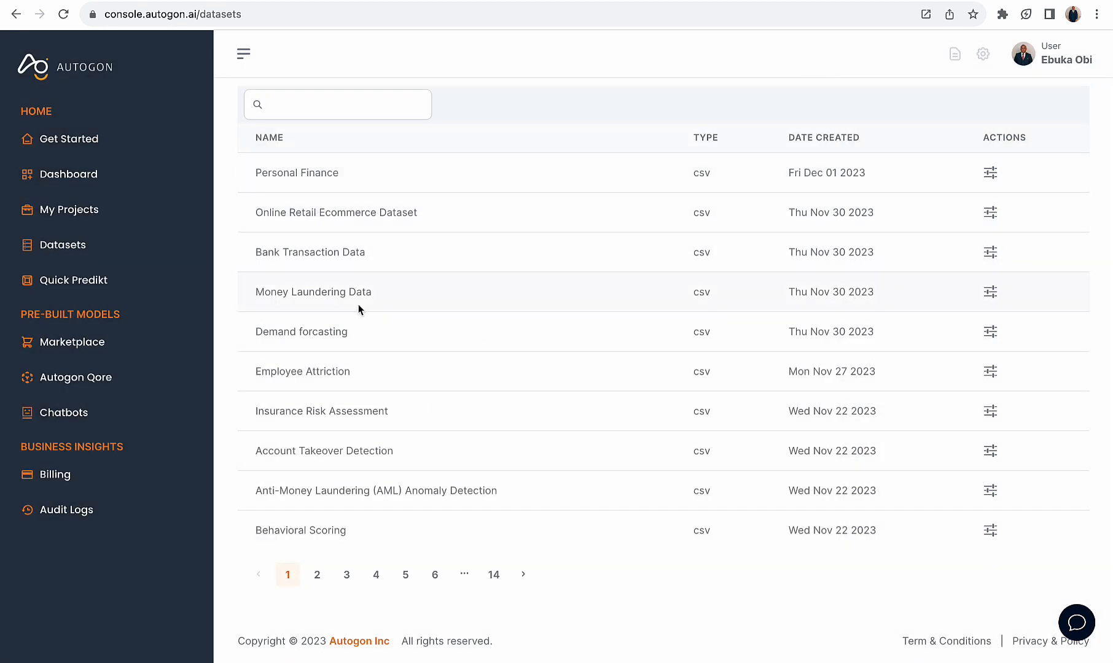
Create a new project using the dataset name "Demand forcasting" as both its name and its description
{"action": "left_click_drag", "start_coordinate": [319, 338], "coordinate": [256, 333]}
{"action": "key", "text": "ctrl+c"}
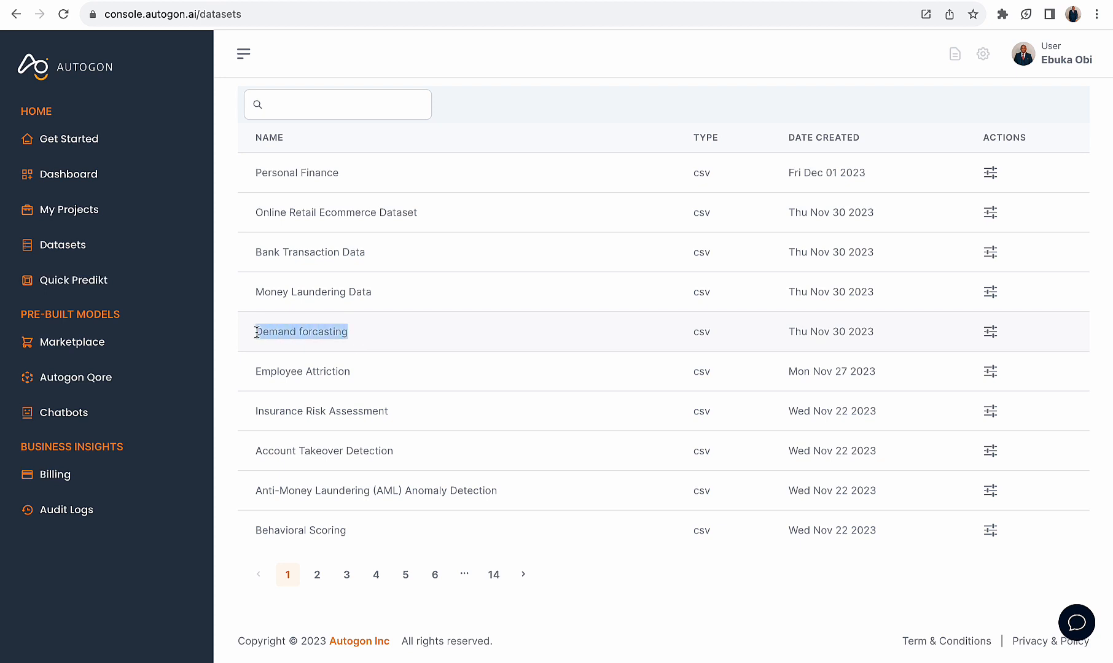
{"action": "left_click", "coordinate": [91, 210]}
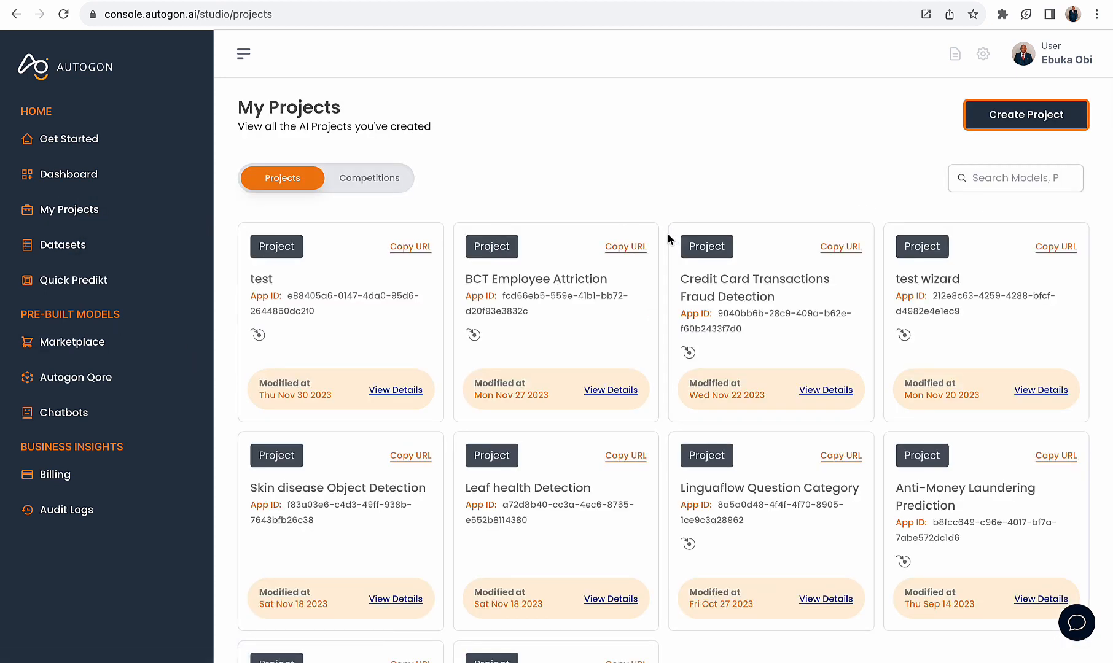
{"action": "left_click", "coordinate": [1025, 115]}
{"action": "left_click", "coordinate": [508, 165]}
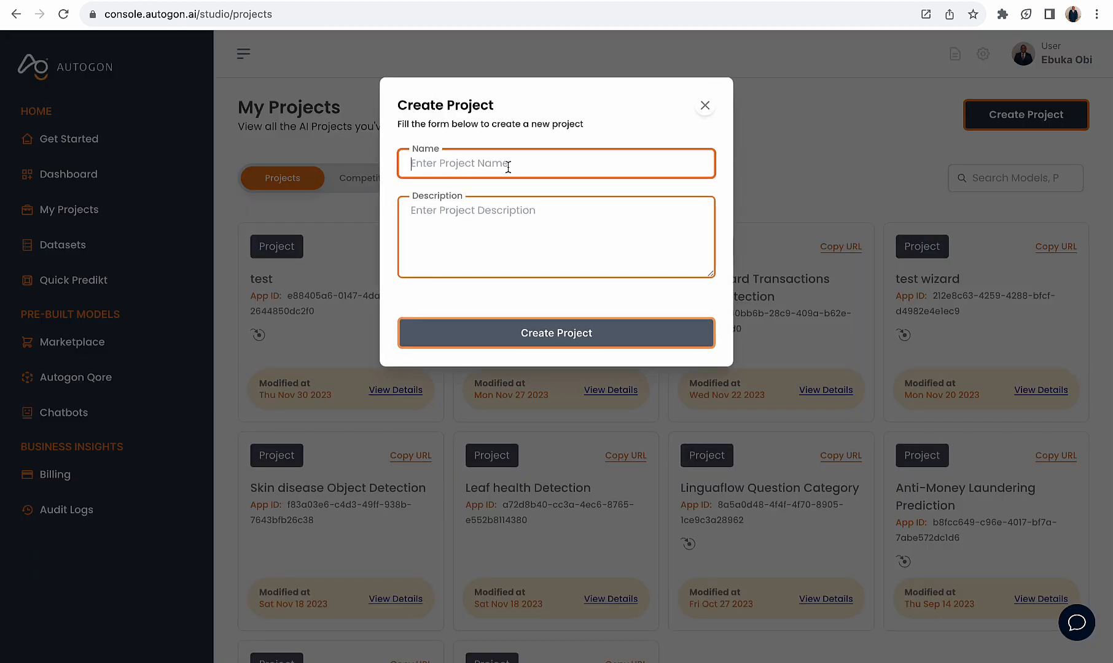
{"action": "type", "text": "Demand forcasting"}
{"action": "left_click", "coordinate": [464, 223]}
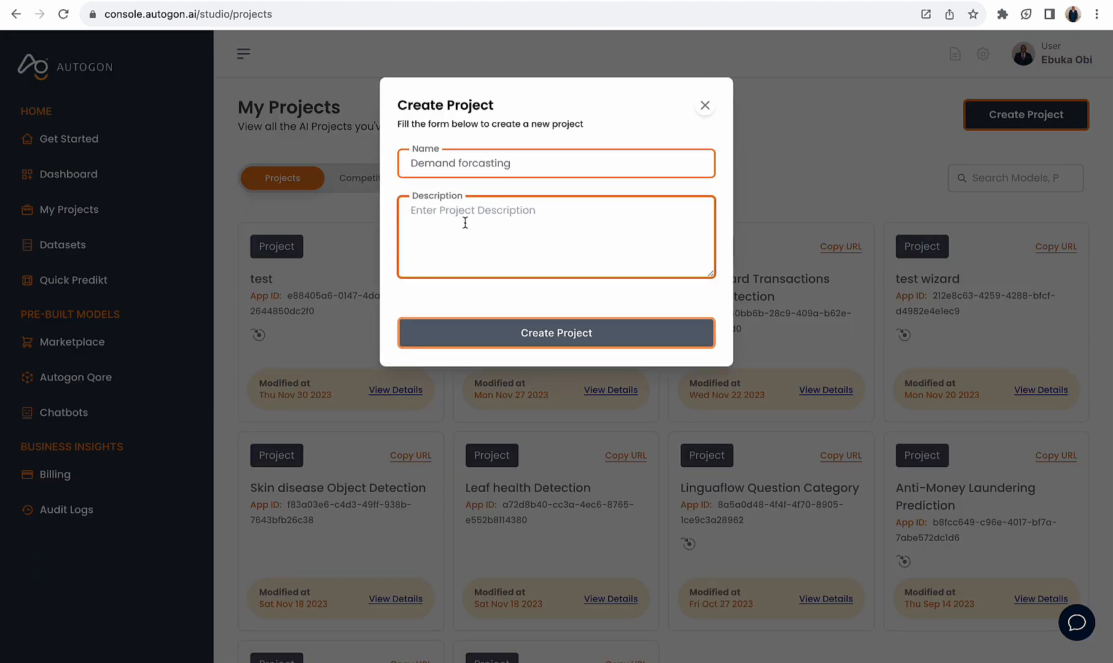
{"action": "key", "text": "ctrl+v"}
{"action": "left_click", "coordinate": [573, 335]}
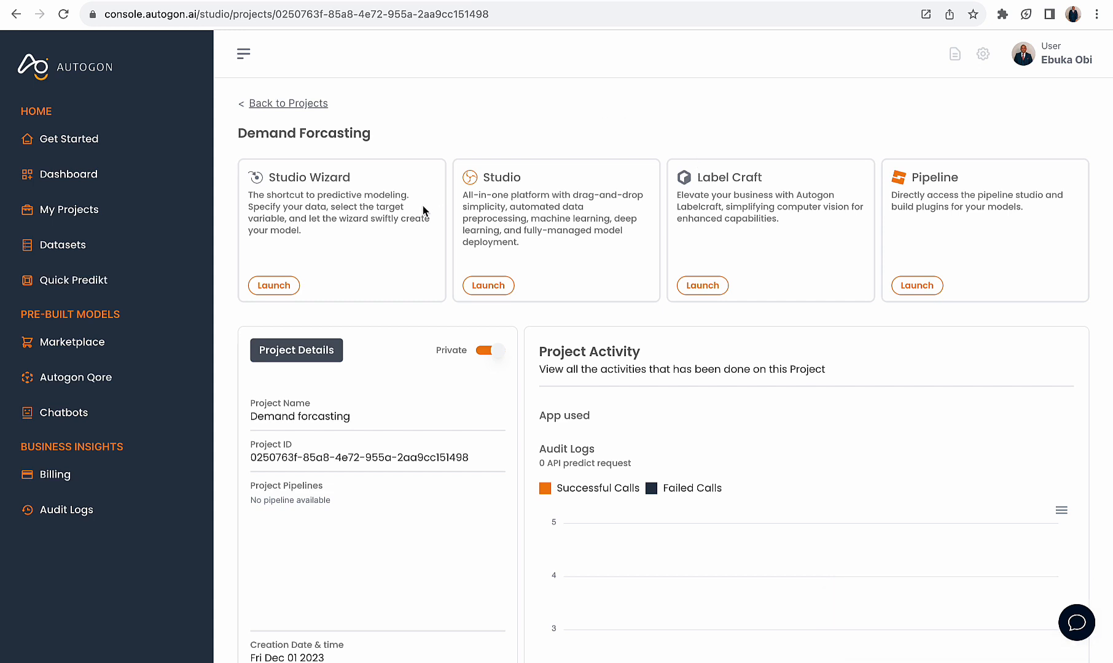
Read the descriptions of the Studio Wizard and Studio options on the project's page
{"action": "left_click_drag", "start_coordinate": [331, 236], "coordinate": [249, 176]}
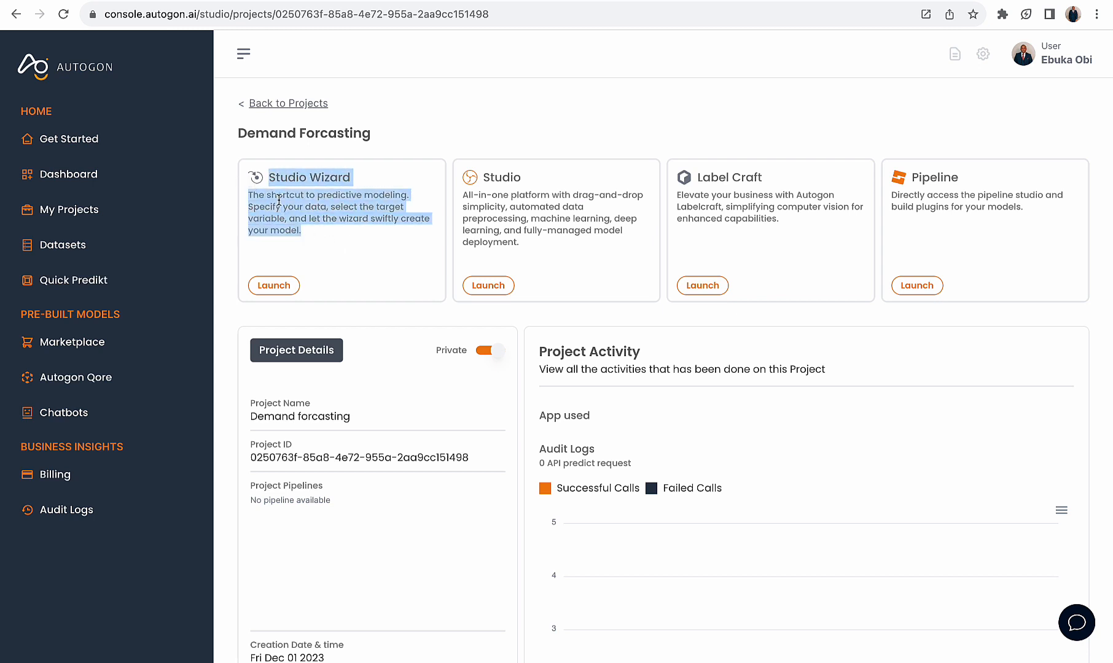
{"action": "left_click", "coordinate": [350, 233]}
{"action": "left_click_drag", "start_coordinate": [523, 246], "coordinate": [465, 176]}
{"action": "left_click", "coordinate": [523, 101]}
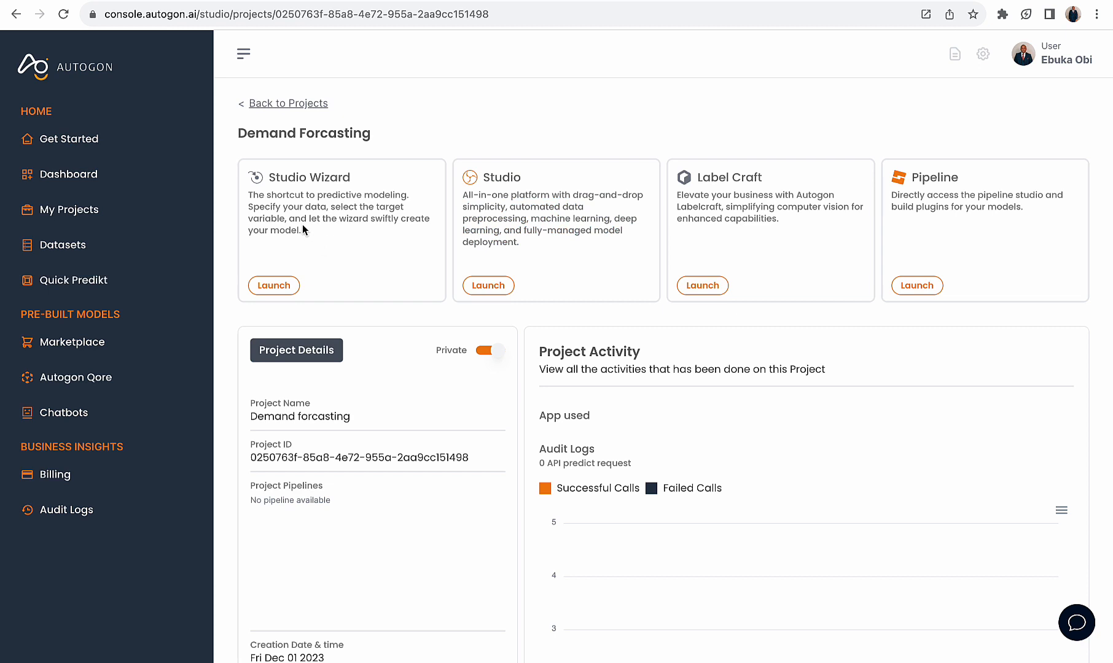
{"action": "left_click_drag", "start_coordinate": [302, 232], "coordinate": [261, 181]}
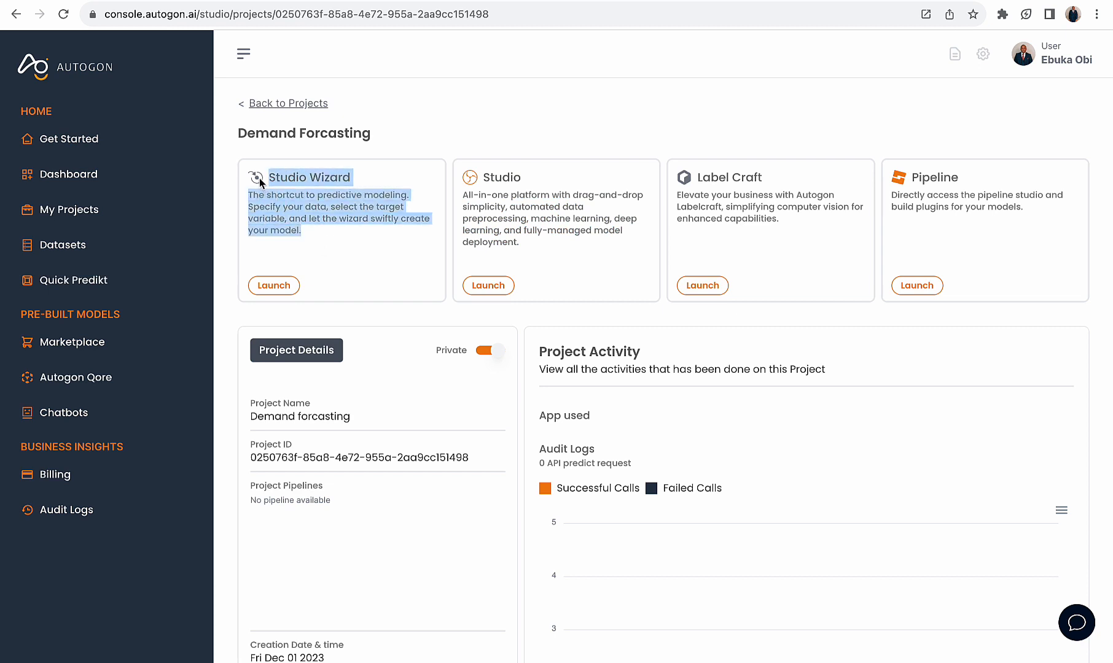
{"action": "left_click", "coordinate": [332, 220]}
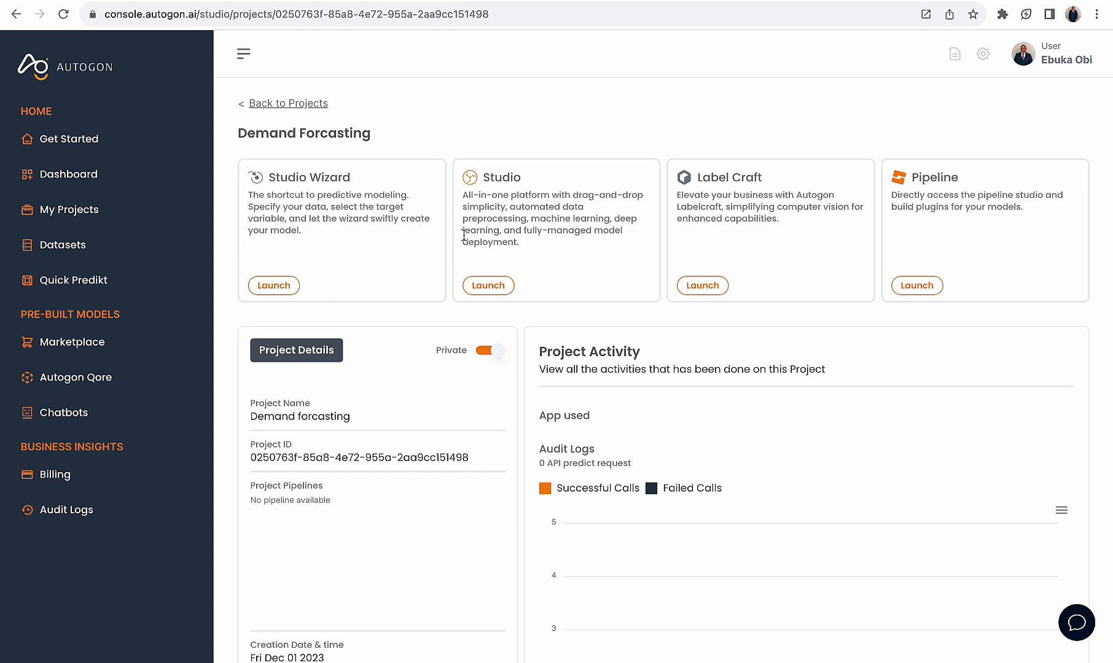
{"action": "left_click_drag", "start_coordinate": [534, 244], "coordinate": [454, 177]}
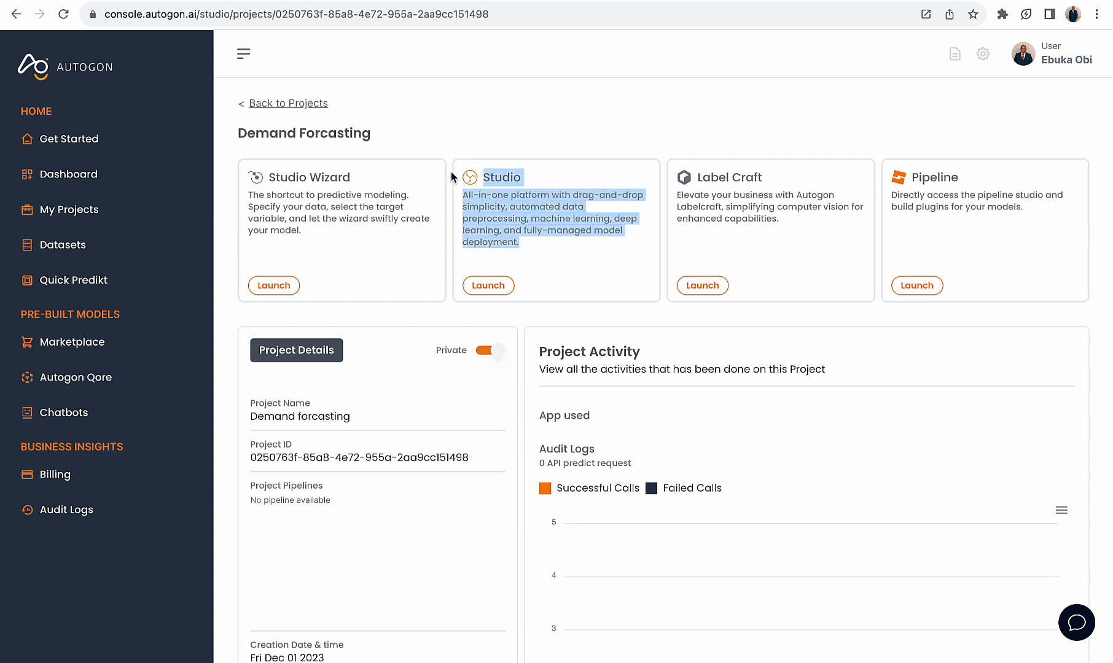
{"action": "left_click", "coordinate": [543, 220]}
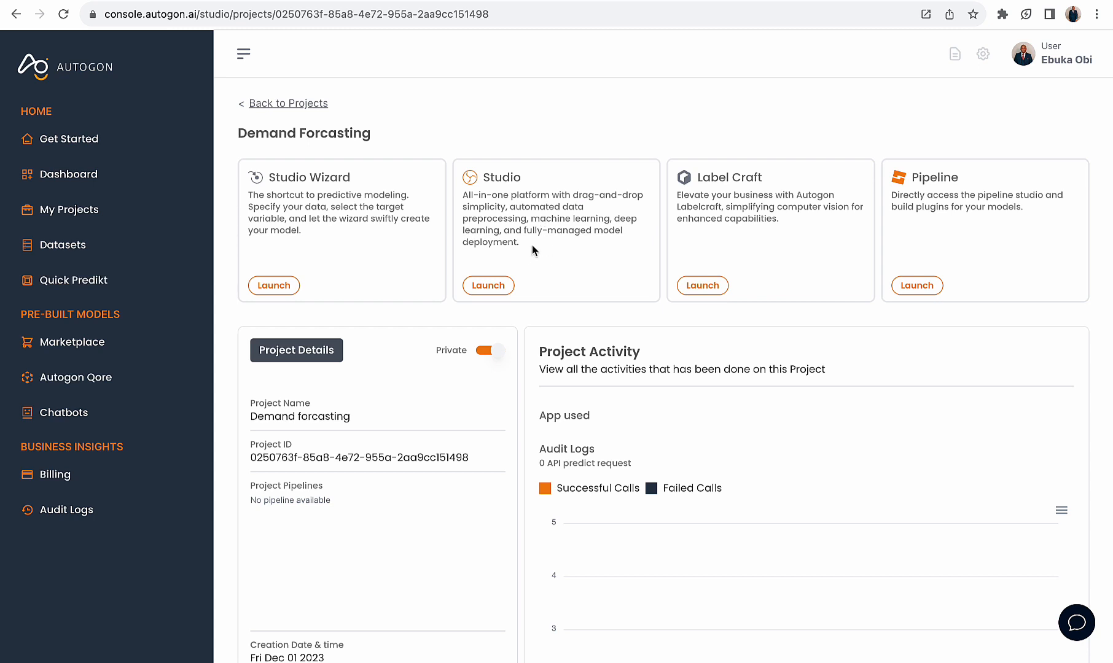
{"action": "left_click_drag", "start_coordinate": [531, 246], "coordinate": [472, 184]}
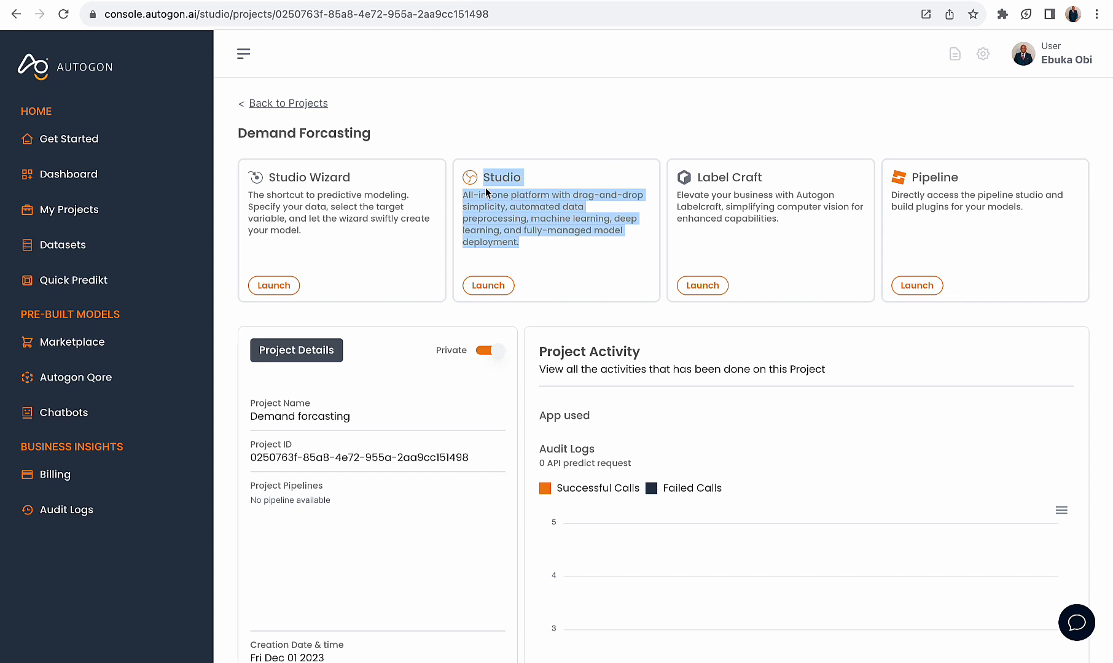
Compare the Studio Wizard and Studio descriptions on the project's page
{"action": "left_click", "coordinate": [517, 222]}
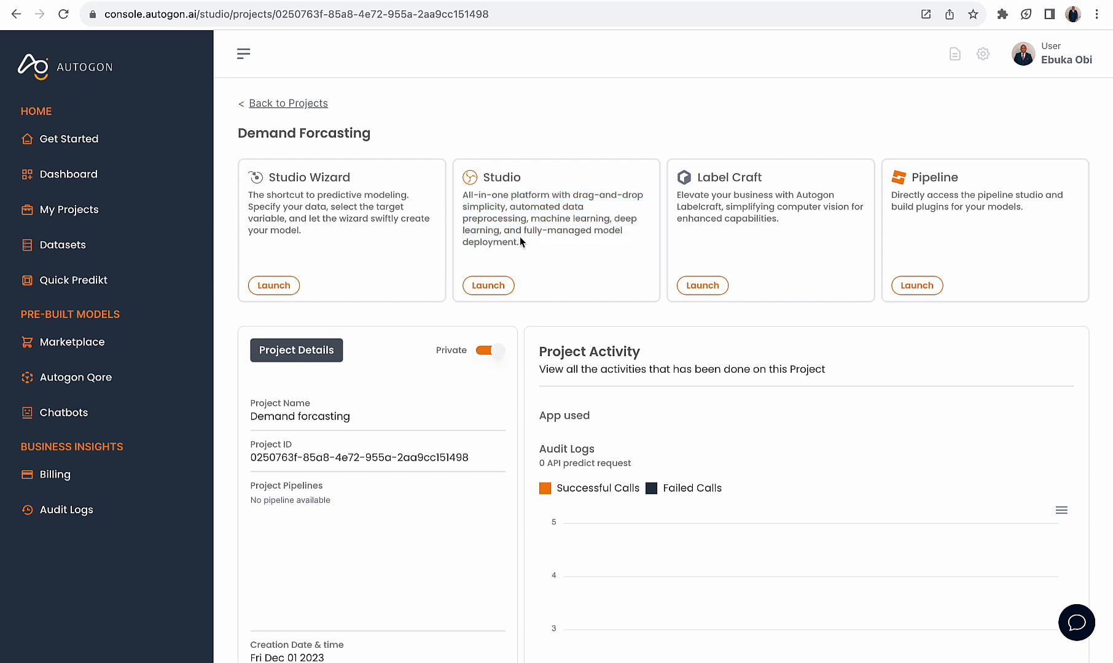
{"action": "left_click_drag", "start_coordinate": [526, 247], "coordinate": [474, 178]}
{"action": "left_click", "coordinate": [521, 216]}
{"action": "left_click_drag", "start_coordinate": [323, 242], "coordinate": [272, 180]}
{"action": "left_click", "coordinate": [293, 209]}
{"action": "left_click_drag", "start_coordinate": [311, 236], "coordinate": [256, 179]}
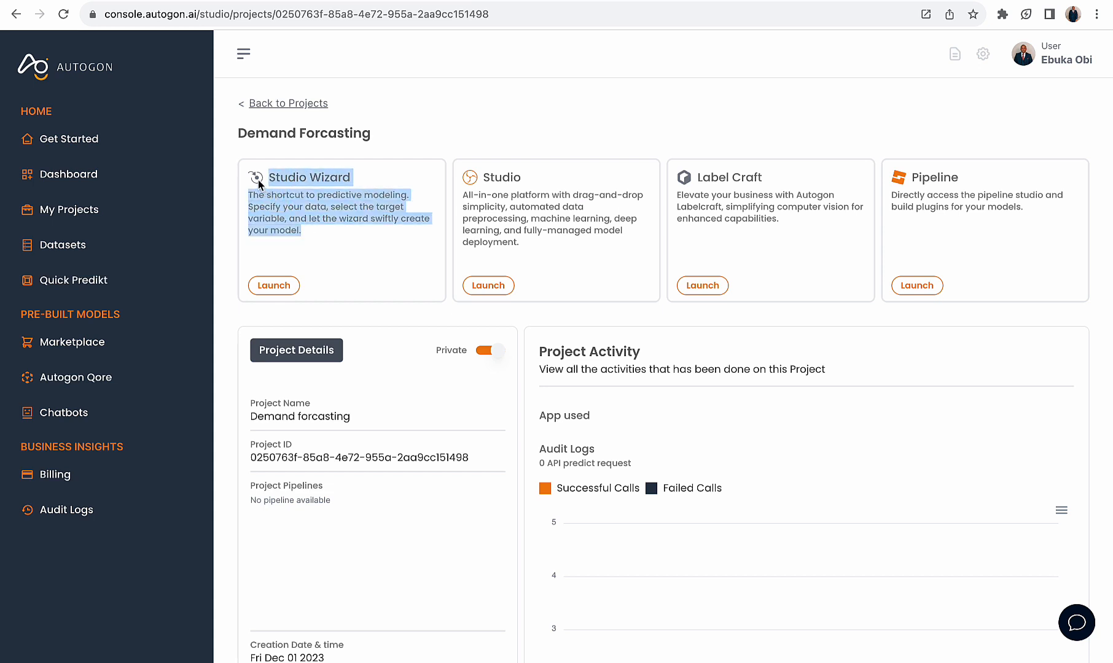
{"action": "left_click", "coordinate": [296, 233]}
{"action": "left_click_drag", "start_coordinate": [455, 253], "coordinate": [423, 187]}
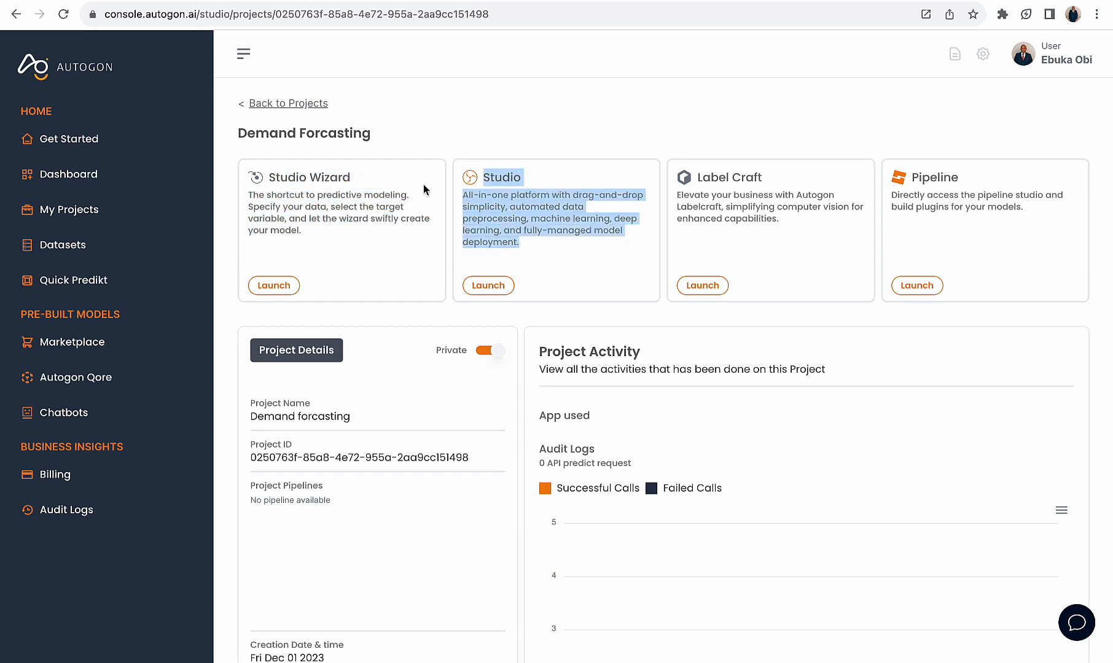
{"action": "left_click", "coordinate": [352, 265]}
Launch the Studio Wizard for the project and load the existing Demand Forcasting dataset into it
{"action": "left_click", "coordinate": [283, 286]}
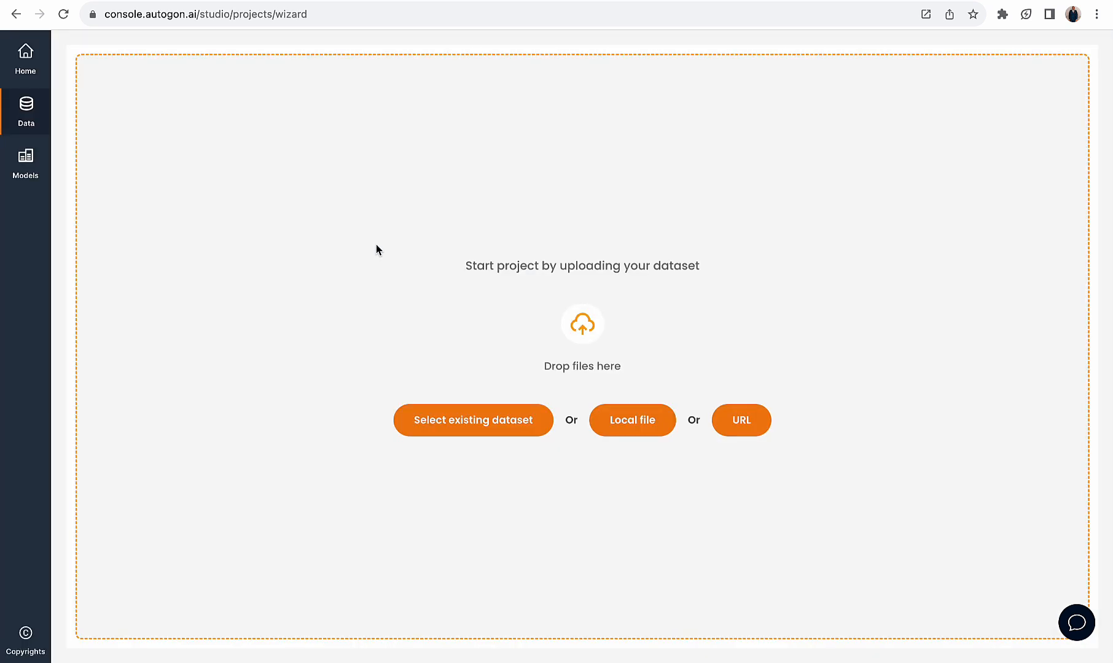
{"action": "left_click", "coordinate": [470, 425]}
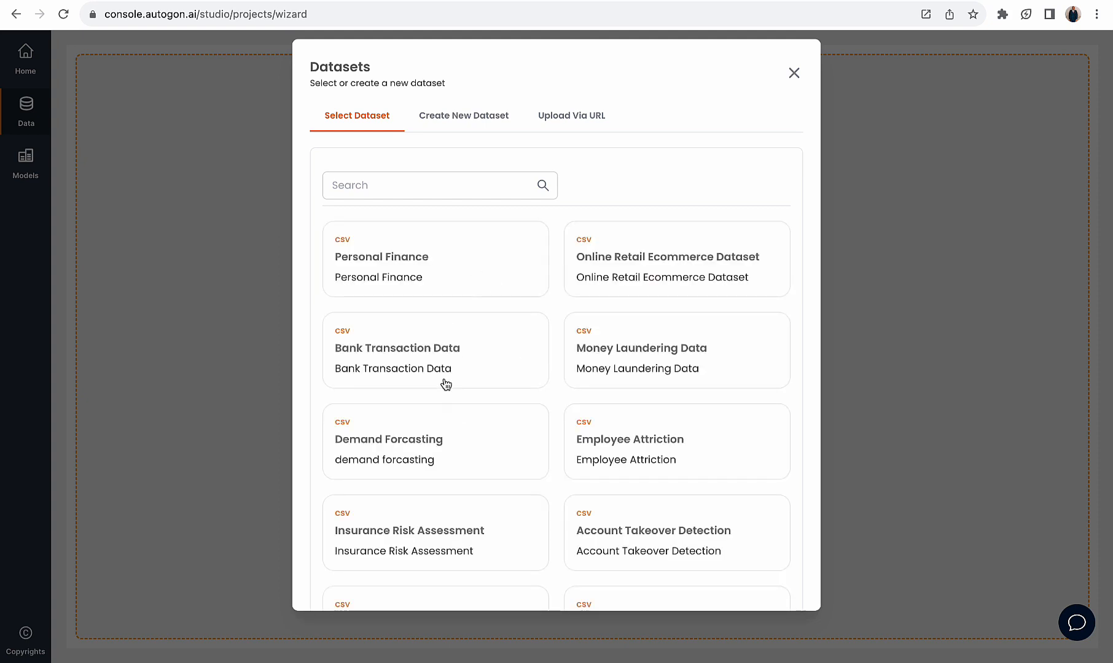
{"action": "left_click", "coordinate": [395, 453]}
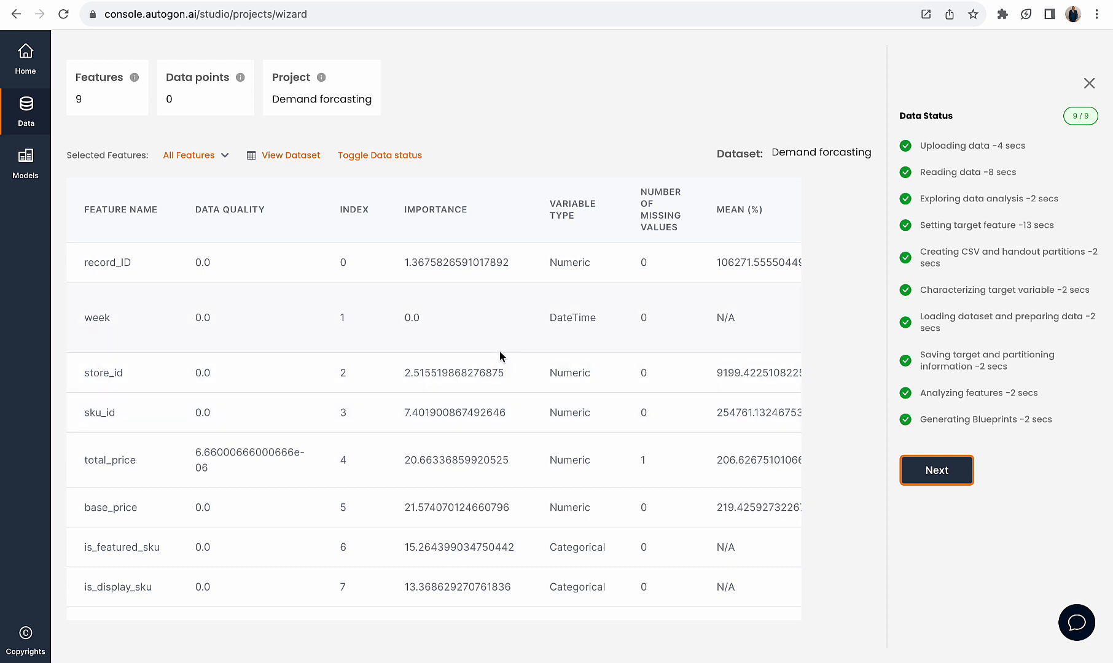
Examine the importance values of the dataset's features, especially is_featured_sku, base_price, total_price and units_sold, and the variable type of units_sold
{"action": "left_click_drag", "start_coordinate": [403, 213], "coordinate": [469, 209]}
{"action": "left_click_drag", "start_coordinate": [129, 378], "coordinate": [84, 379]}
{"action": "left_click_drag", "start_coordinate": [122, 414], "coordinate": [78, 414]}
{"action": "scroll", "coordinate": [157, 468], "scroll_direction": "down", "scroll_amount": 2}
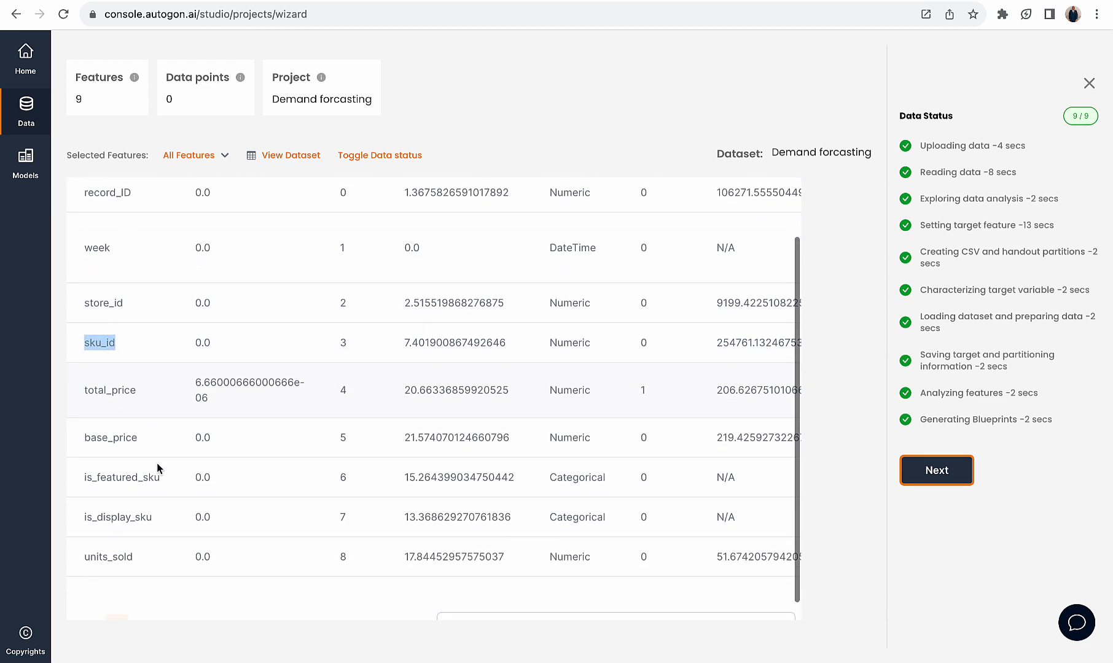
{"action": "left_click_drag", "start_coordinate": [168, 478], "coordinate": [87, 478]}
{"action": "left_click_drag", "start_coordinate": [403, 477], "coordinate": [508, 477]}
{"action": "left_click_drag", "start_coordinate": [403, 437], "coordinate": [483, 437]}
{"action": "left_click_drag", "start_coordinate": [401, 390], "coordinate": [518, 389]}
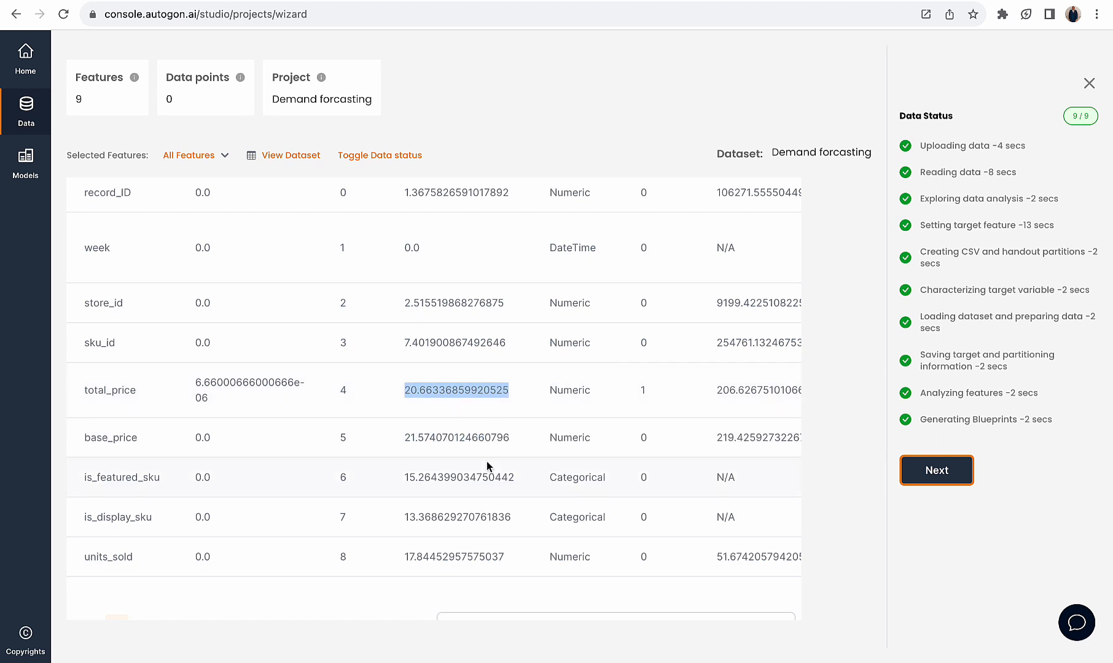
{"action": "scroll", "coordinate": [485, 461], "scroll_direction": "down", "scroll_amount": 1}
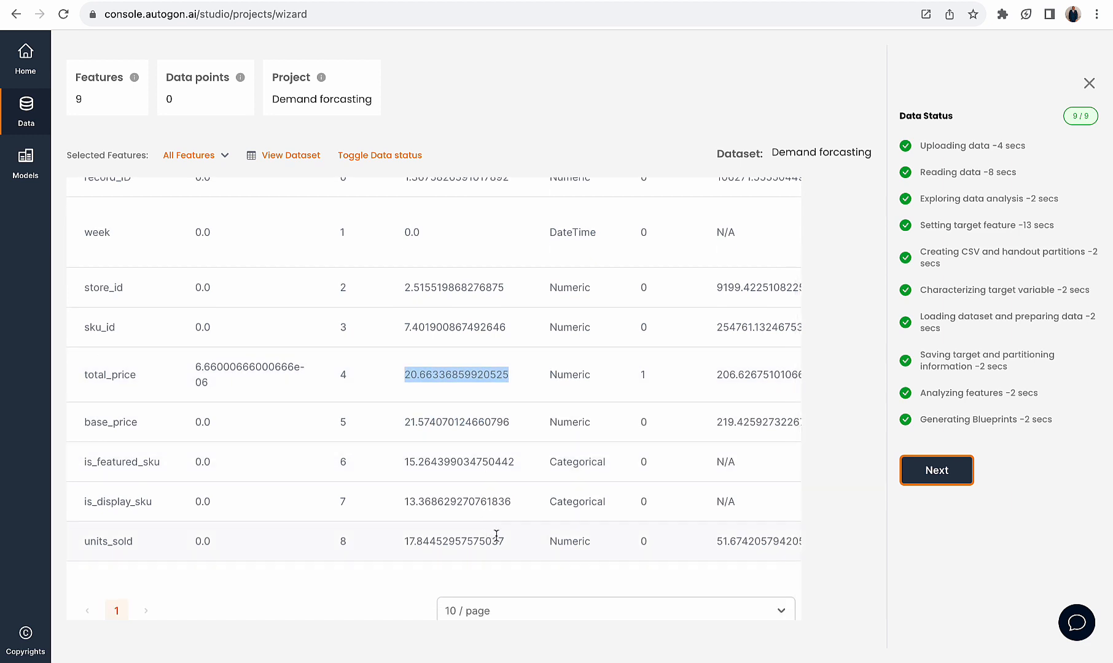
{"action": "left_click_drag", "start_coordinate": [509, 543], "coordinate": [403, 542]}
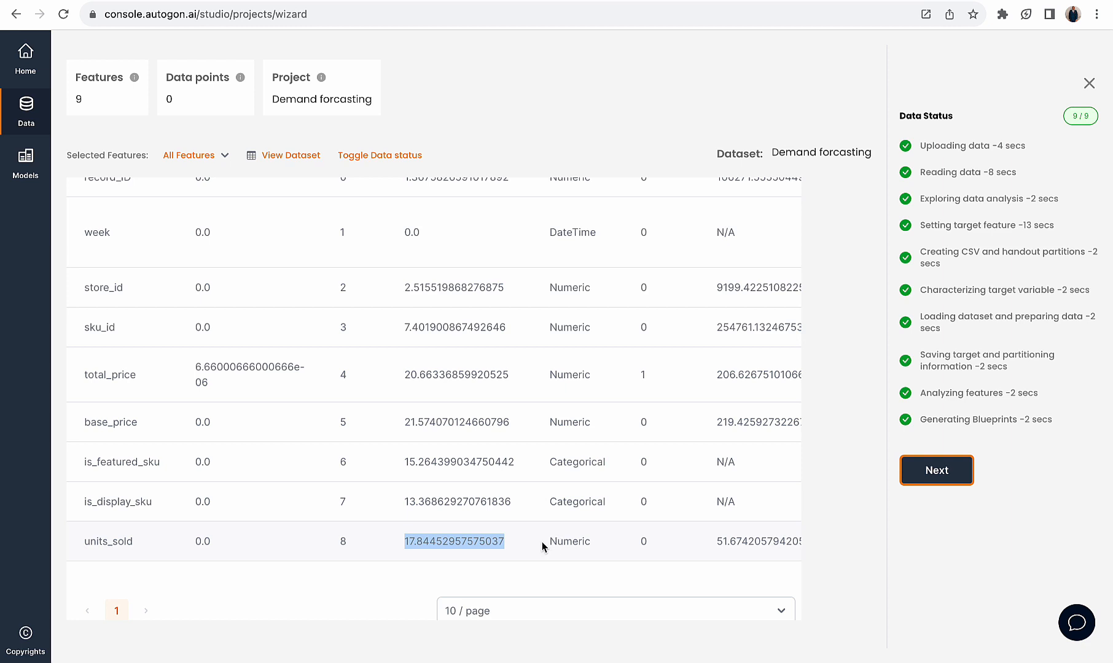
{"action": "left_click_drag", "start_coordinate": [540, 542], "coordinate": [591, 544]}
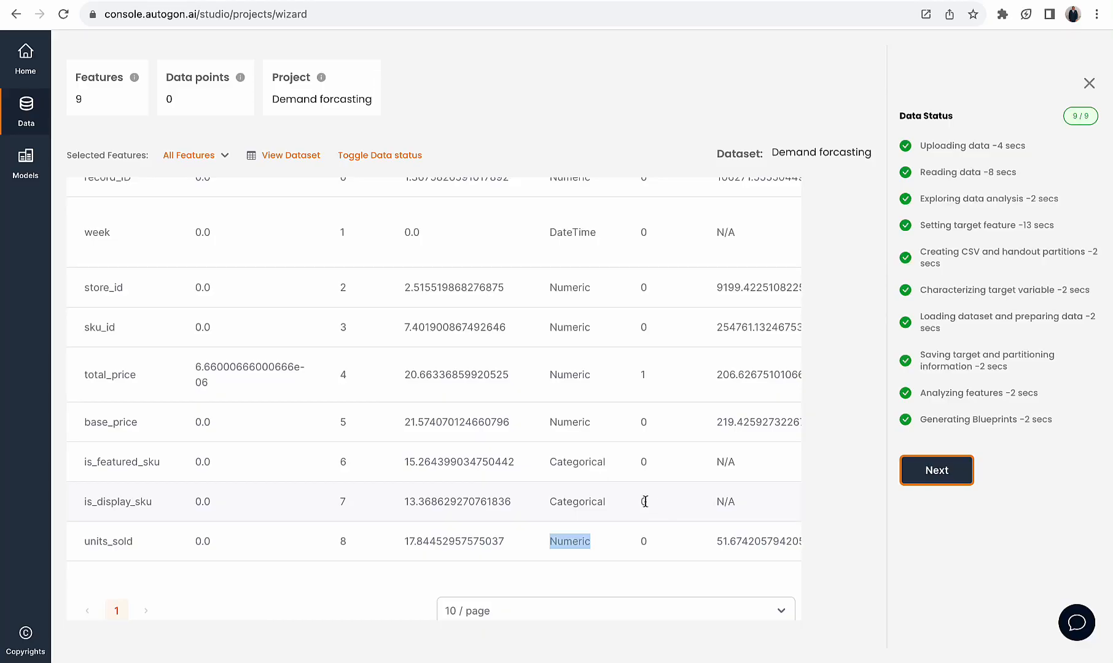
Train a Regression model named "demandforcast" on the dataset, with units sold as the training target
{"action": "left_click", "coordinate": [940, 476]}
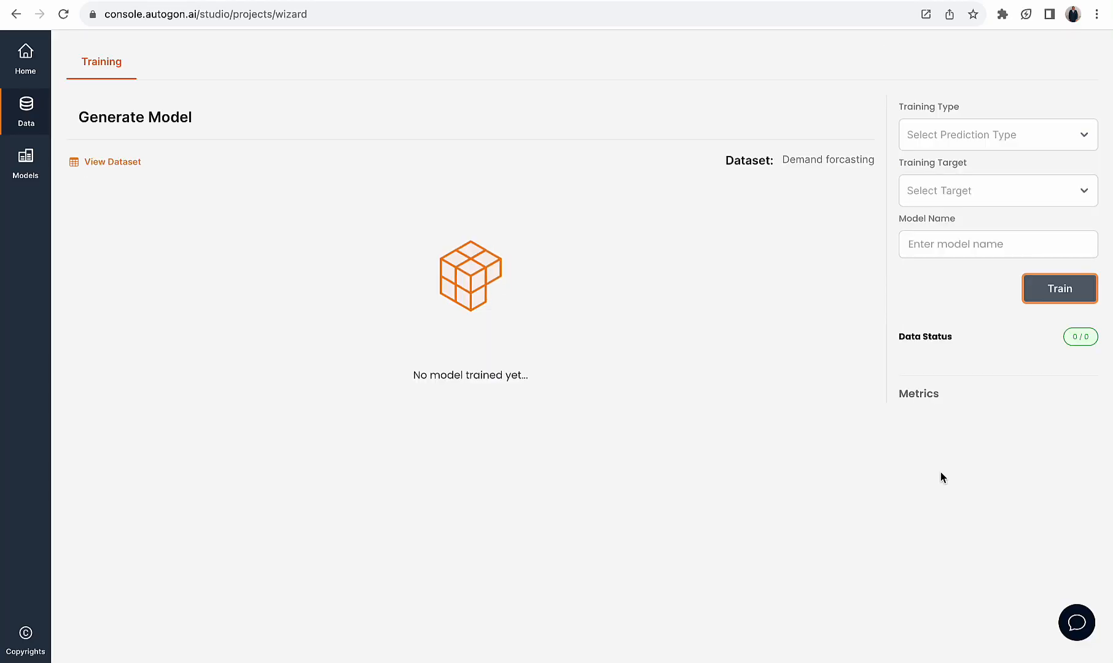
{"action": "left_click", "coordinate": [971, 123]}
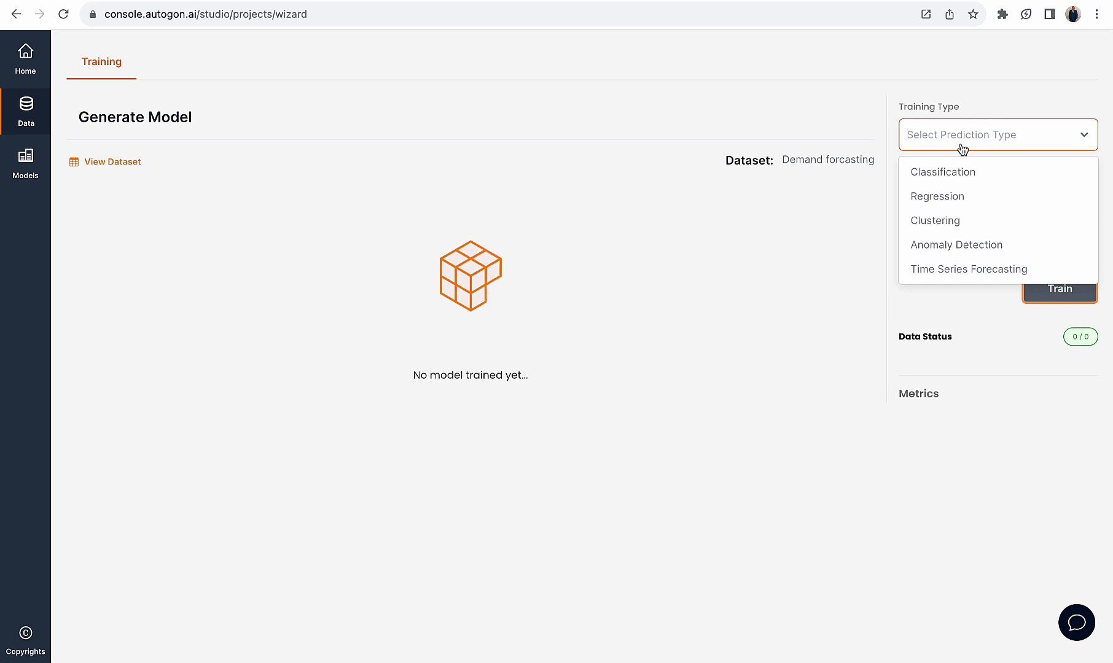
{"action": "left_click", "coordinate": [949, 194]}
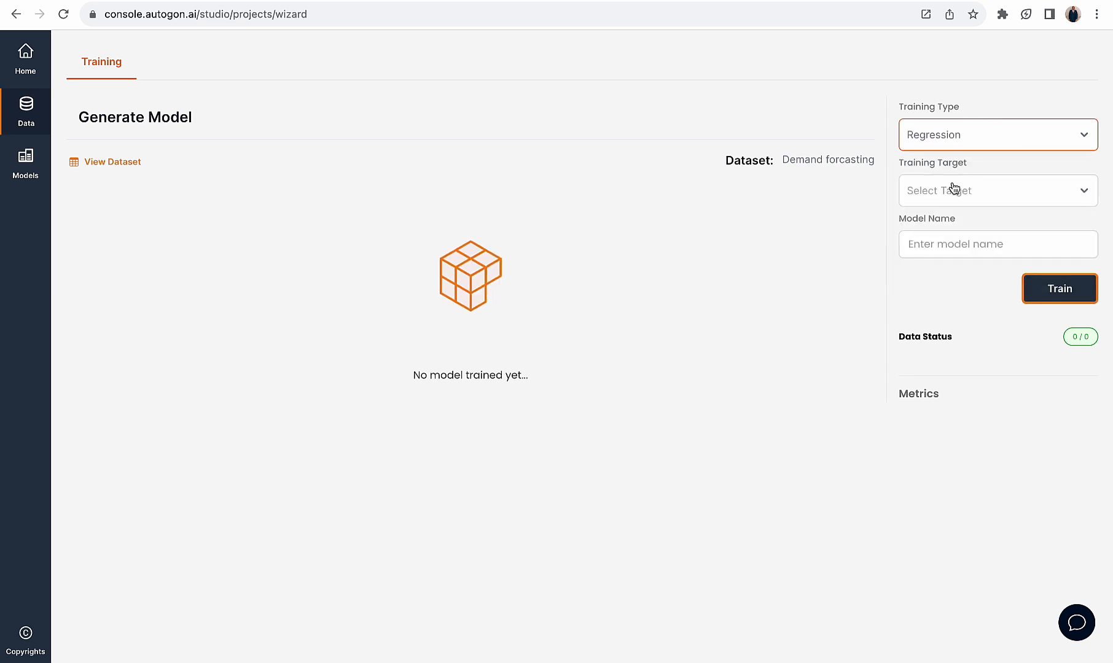
{"action": "left_click", "coordinate": [952, 189]}
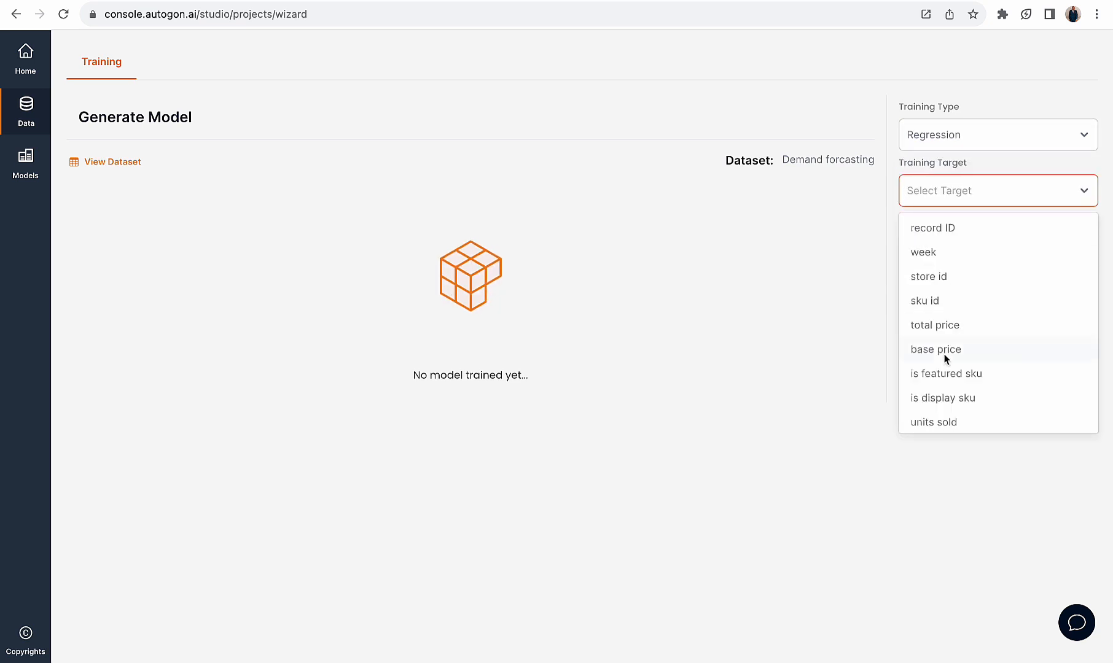
{"action": "left_click", "coordinate": [932, 422]}
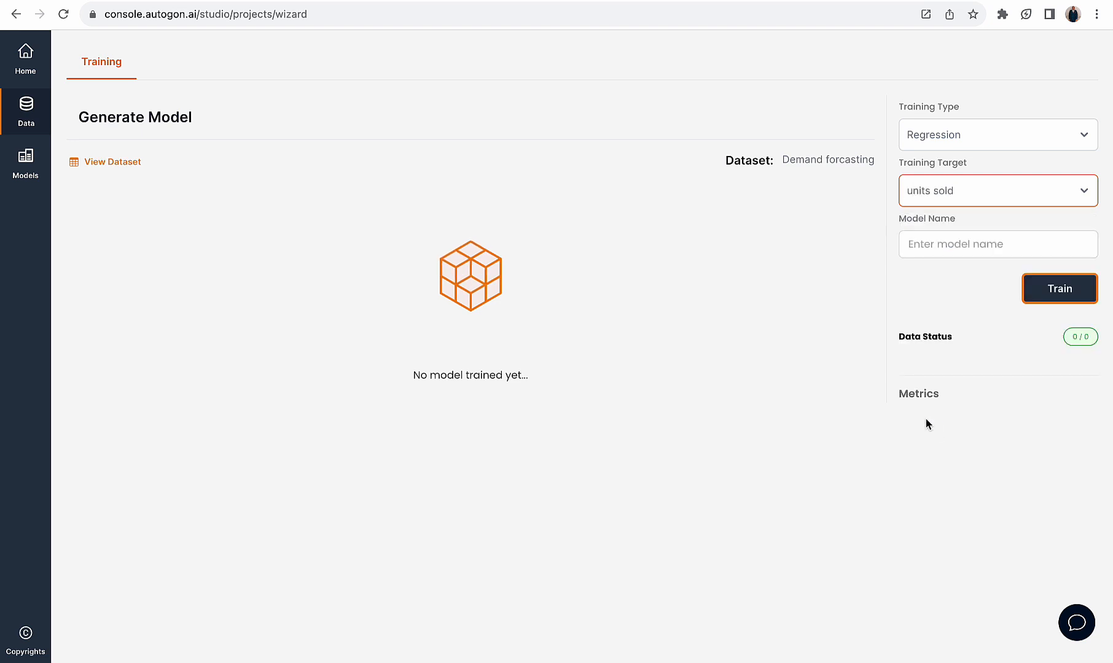
{"action": "left_click", "coordinate": [932, 244]}
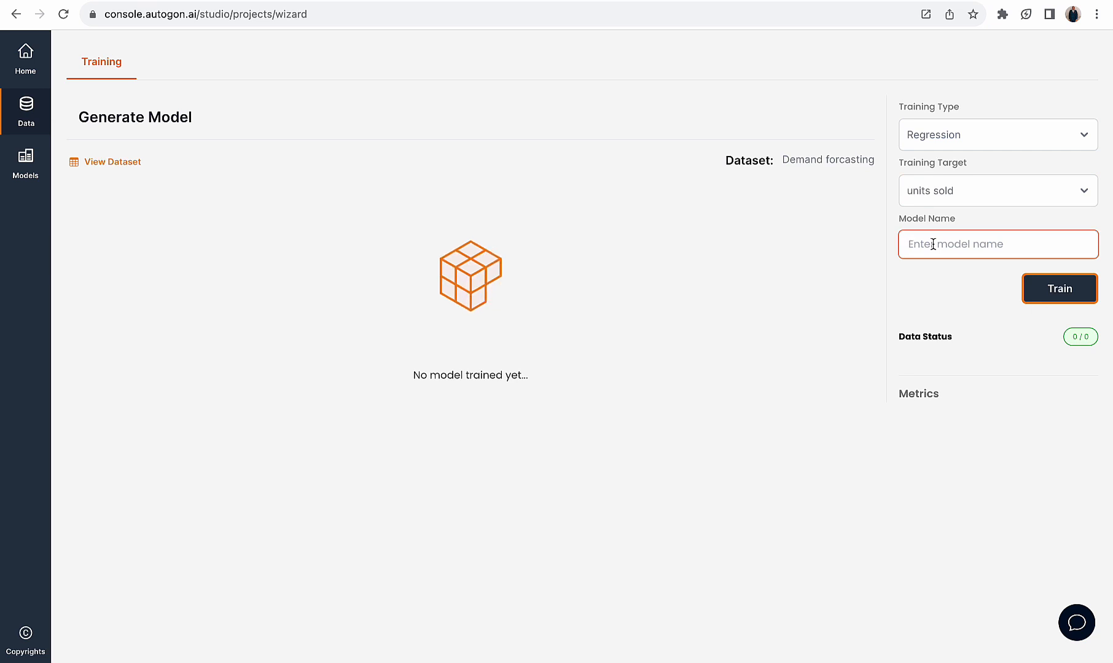
{"action": "type", "text": "demandforcast"}
{"action": "left_click", "coordinate": [1046, 290]}
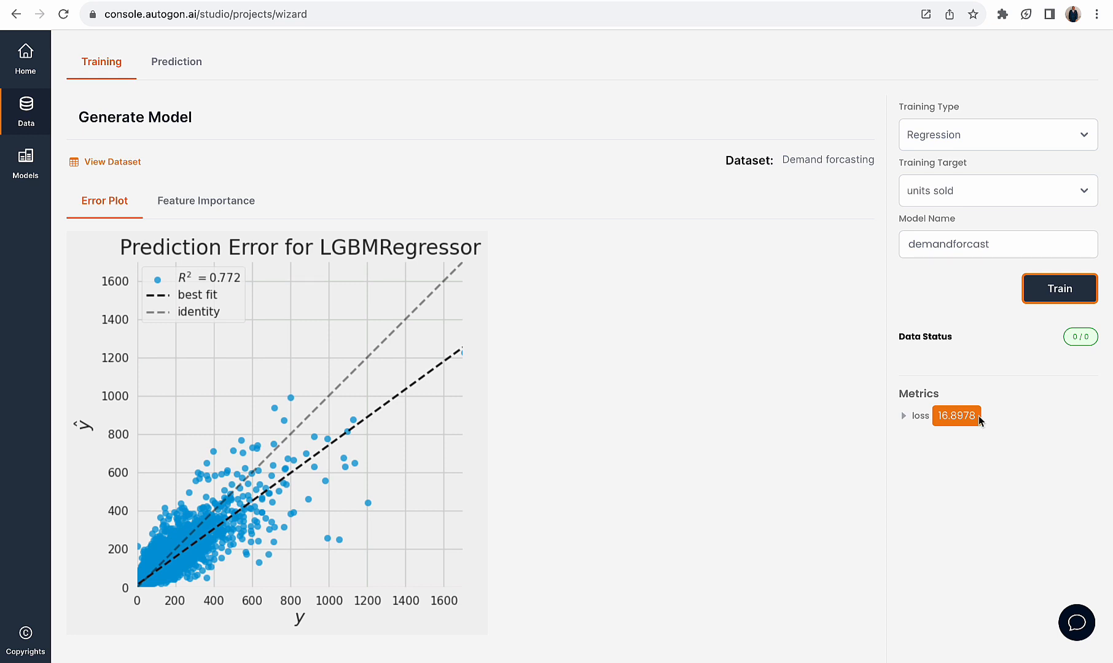
Review the trained model's loss metric and its feature importance plot
{"action": "left_click_drag", "start_coordinate": [938, 415], "coordinate": [982, 416]}
{"action": "left_click", "coordinate": [236, 208]}
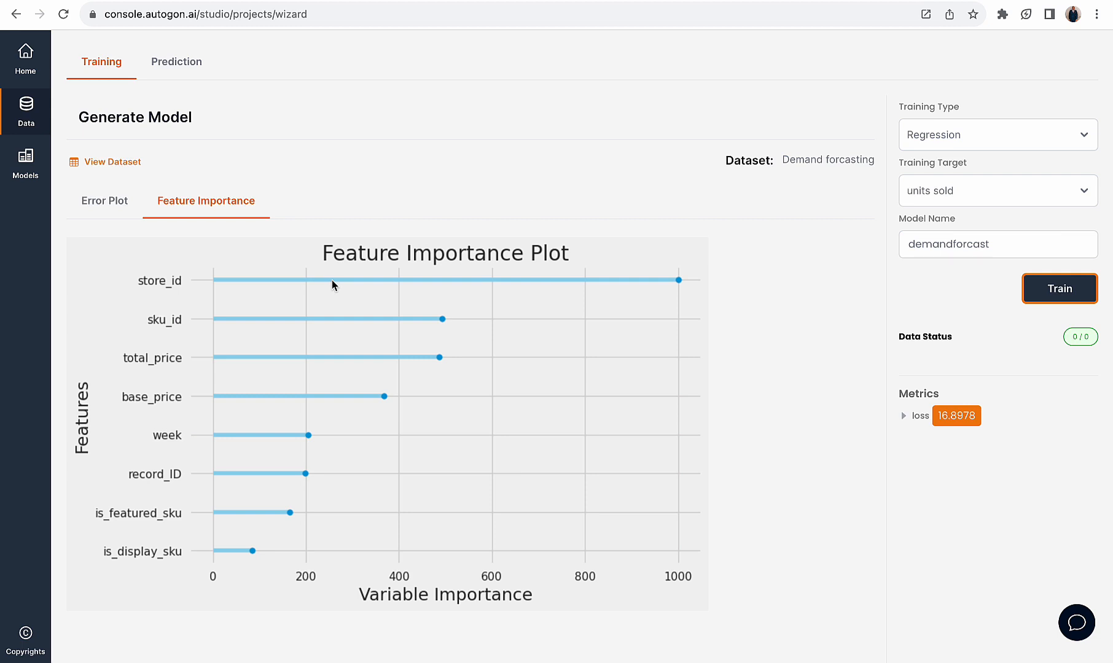
Open the model's prediction page and look through all columns of the dataset, from RECORD_ID to UNITS_SOLD
{"action": "left_click", "coordinate": [188, 68]}
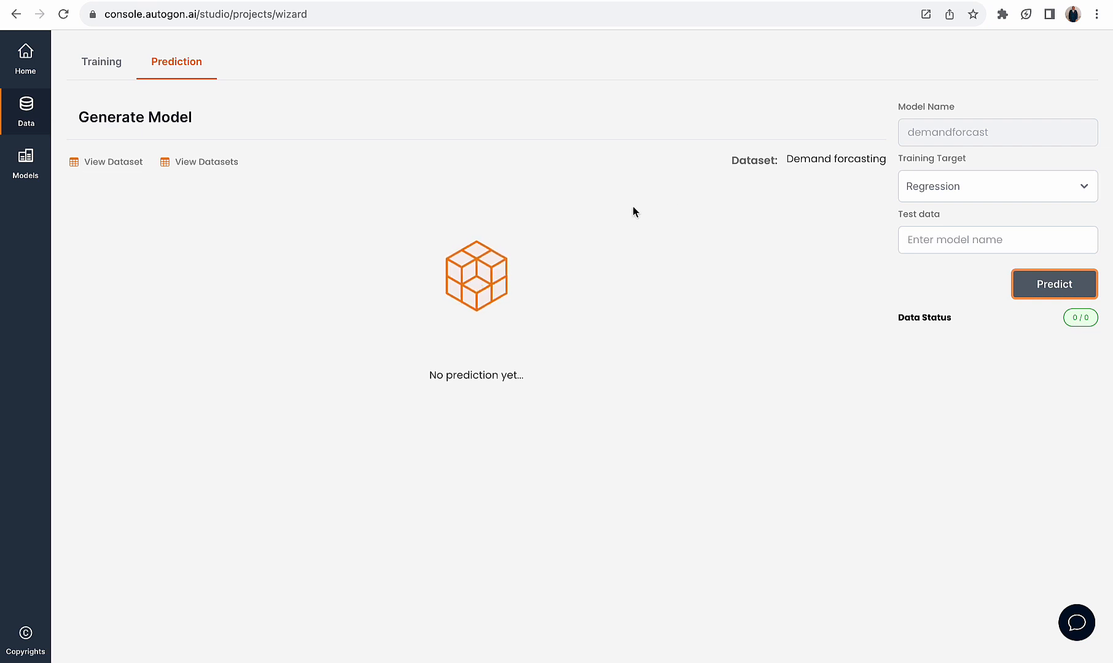
{"action": "left_click", "coordinate": [114, 163]}
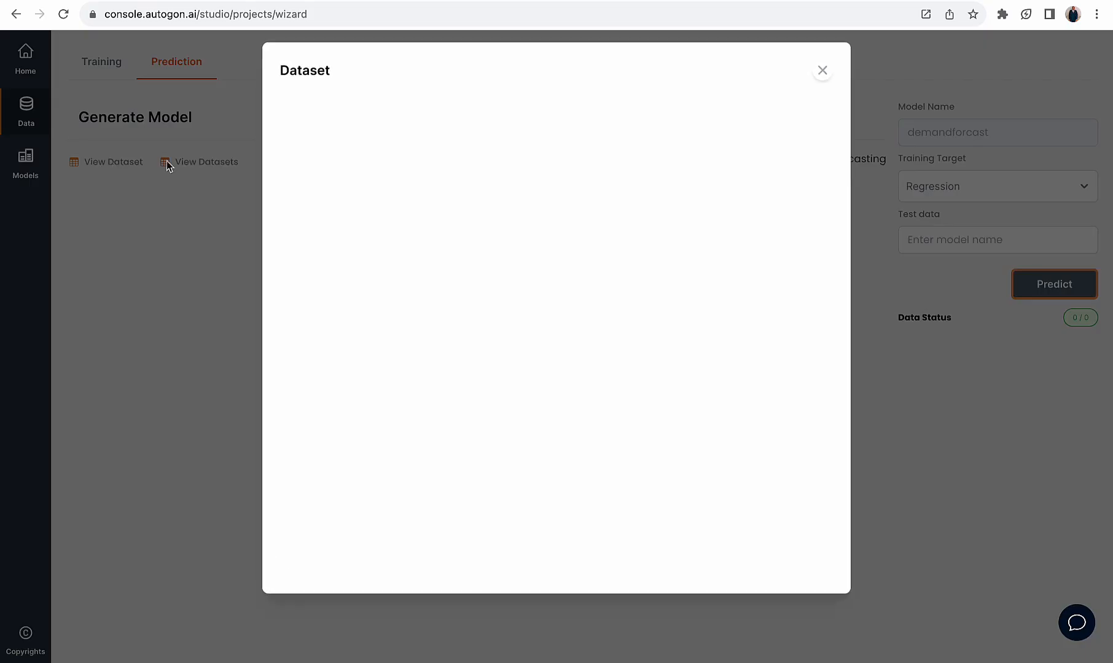
{"action": "scroll", "coordinate": [639, 166], "scroll_direction": "right", "scroll_amount": 10}
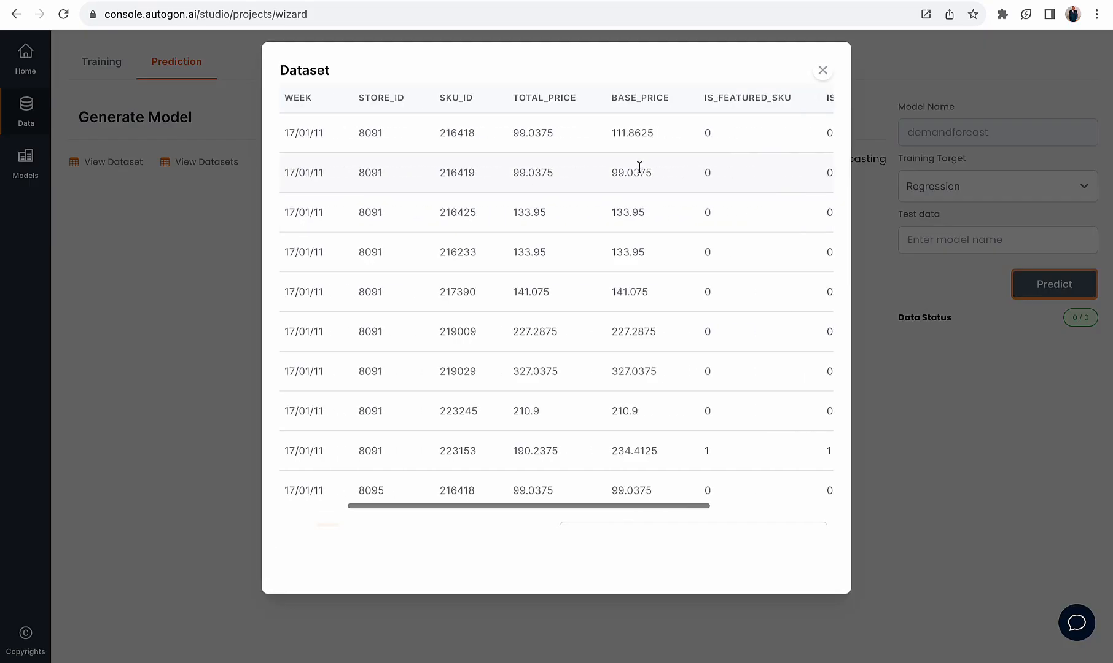
{"action": "scroll", "coordinate": [639, 166], "scroll_direction": "left", "scroll_amount": 10}
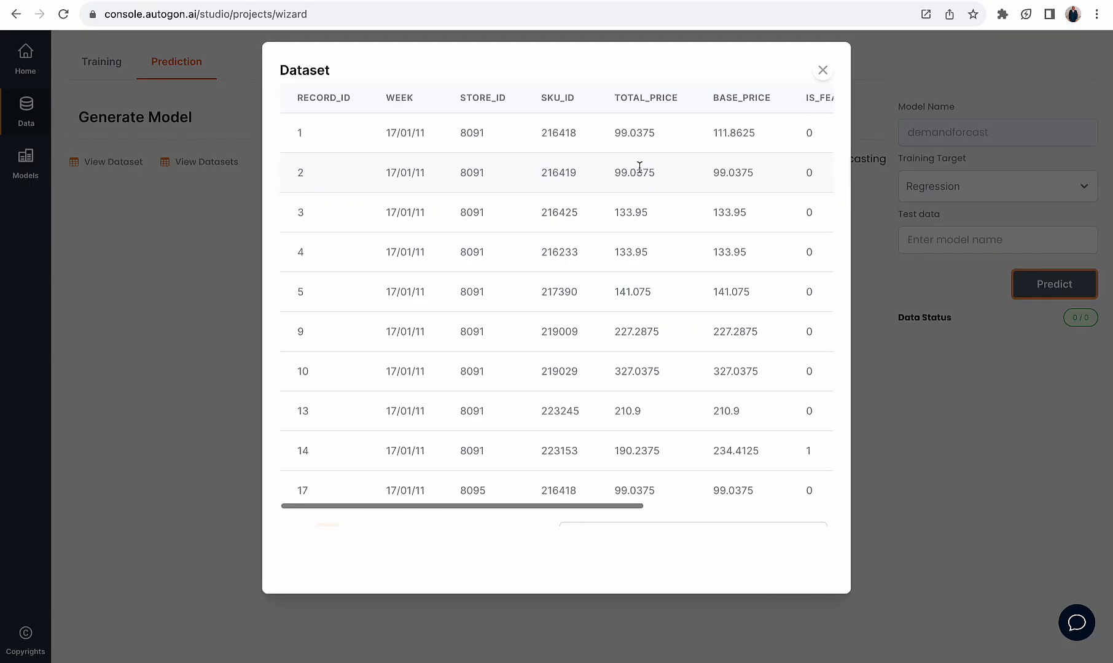
{"action": "scroll", "coordinate": [639, 165], "scroll_direction": "right", "scroll_amount": 10}
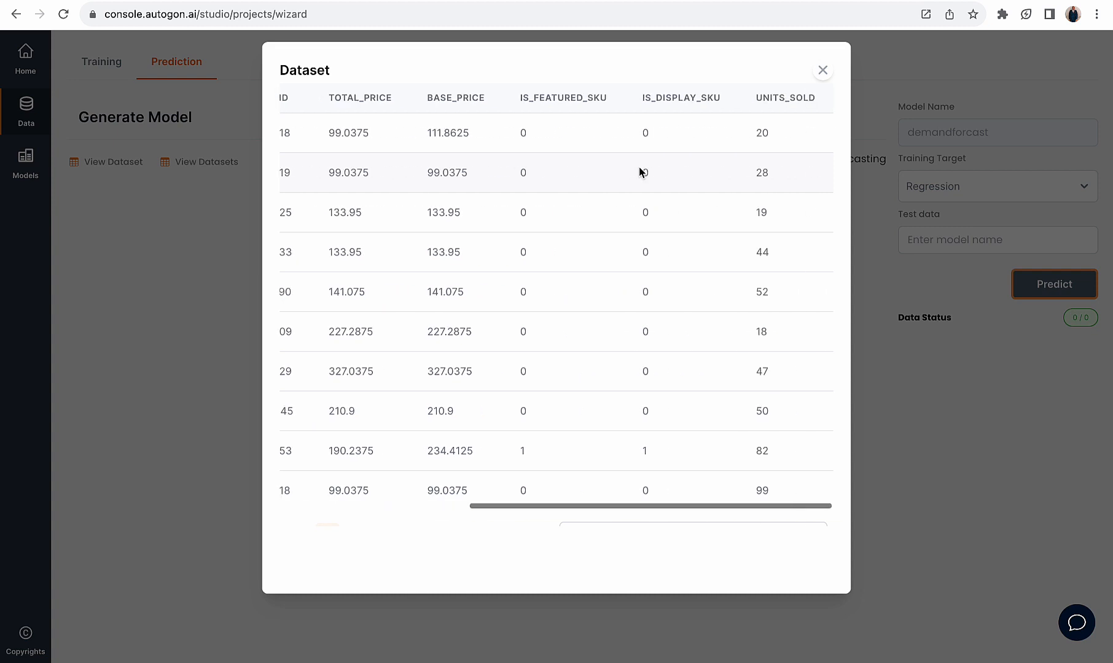
{"action": "scroll", "coordinate": [639, 166], "scroll_direction": "left", "scroll_amount": 10}
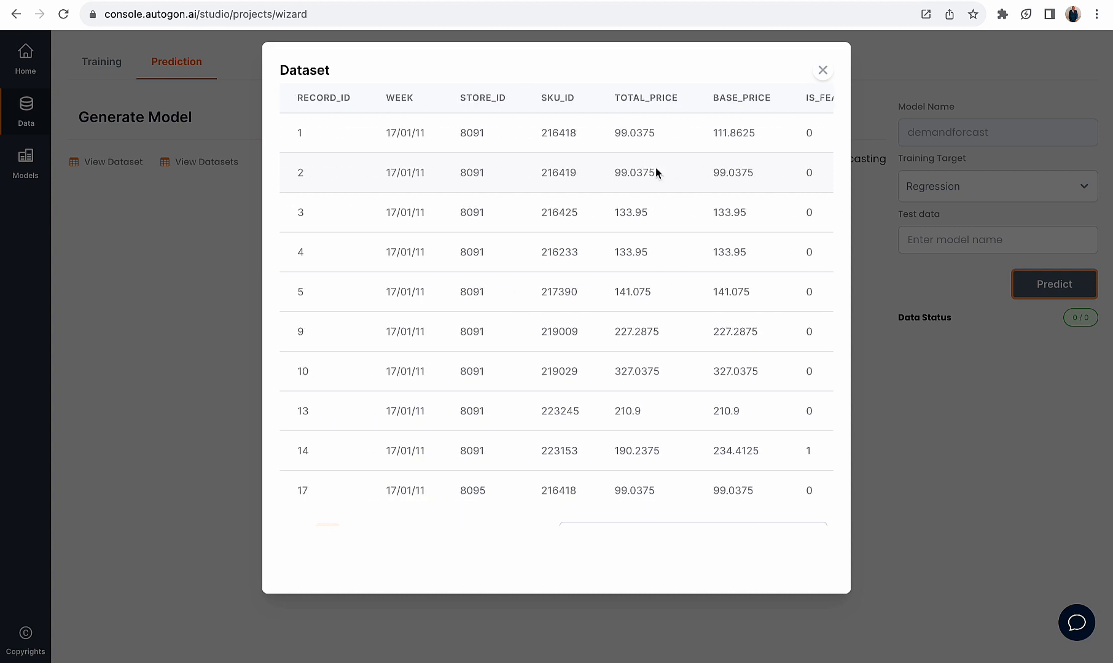
{"action": "scroll", "coordinate": [655, 172], "scroll_direction": "right", "scroll_amount": 10}
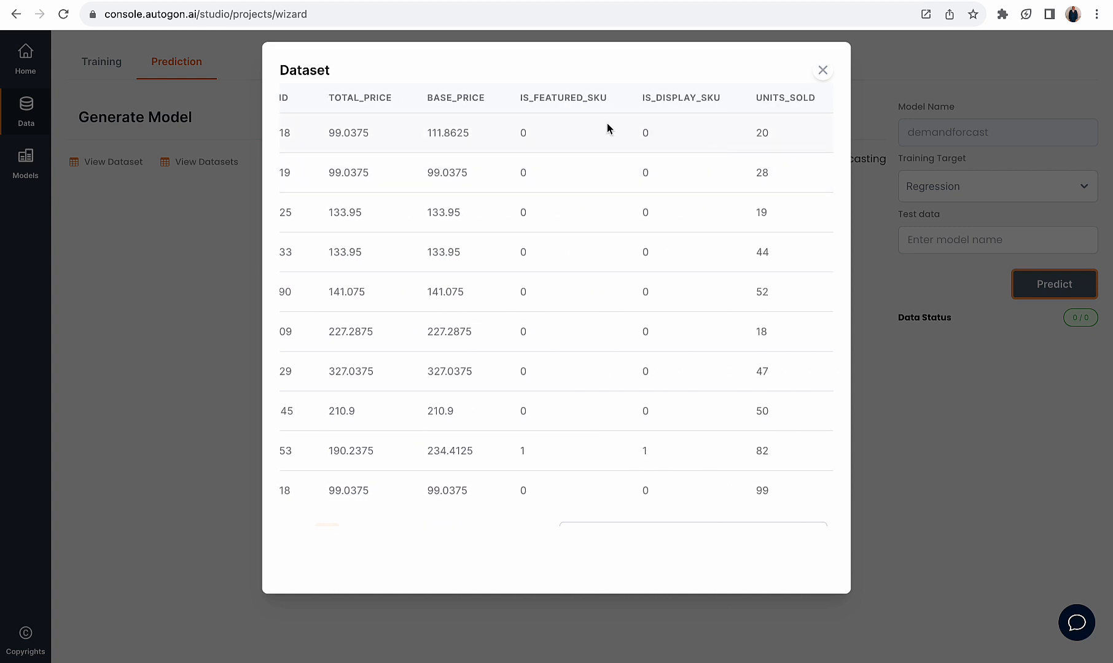
{"action": "scroll", "coordinate": [607, 129], "scroll_direction": "left", "scroll_amount": 10}
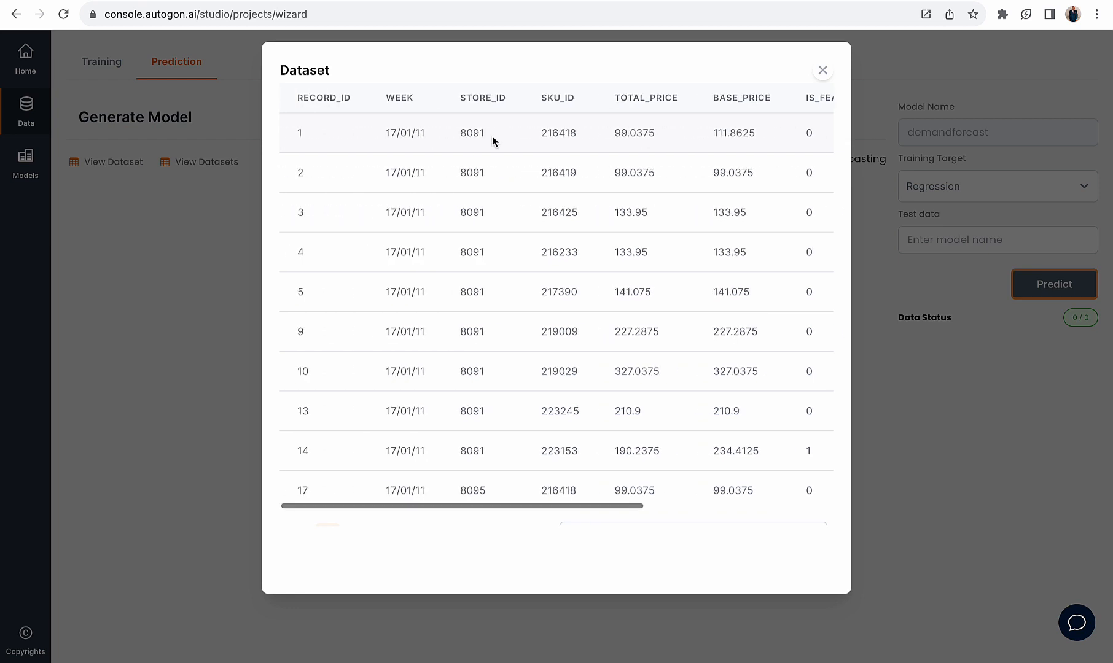
{"action": "scroll", "coordinate": [405, 137], "scroll_direction": "right", "scroll_amount": 2}
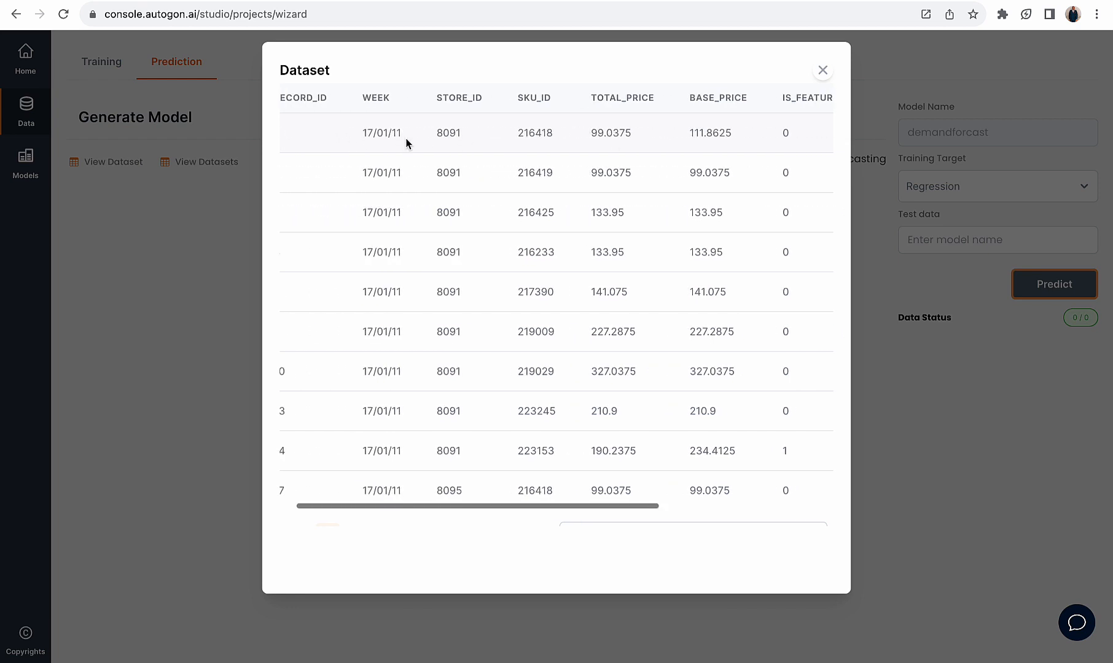
{"action": "scroll", "coordinate": [405, 137], "scroll_direction": "right", "scroll_amount": 4}
{"action": "scroll", "coordinate": [417, 132], "scroll_direction": "right", "scroll_amount": 5}
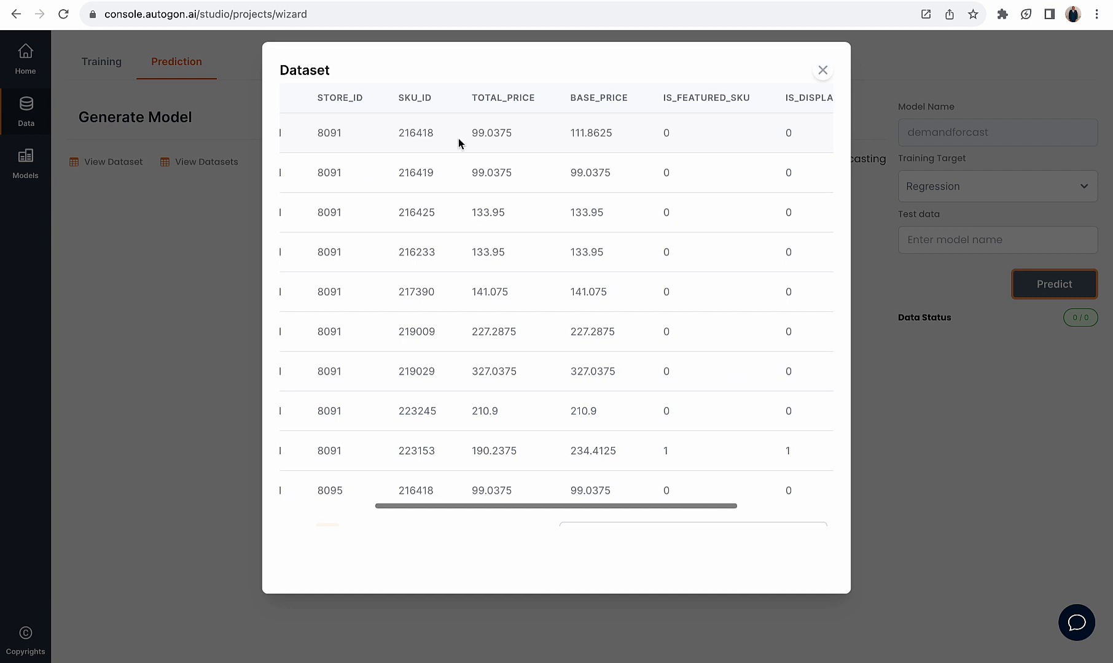
{"action": "scroll", "coordinate": [540, 140], "scroll_direction": "right", "scroll_amount": 10}
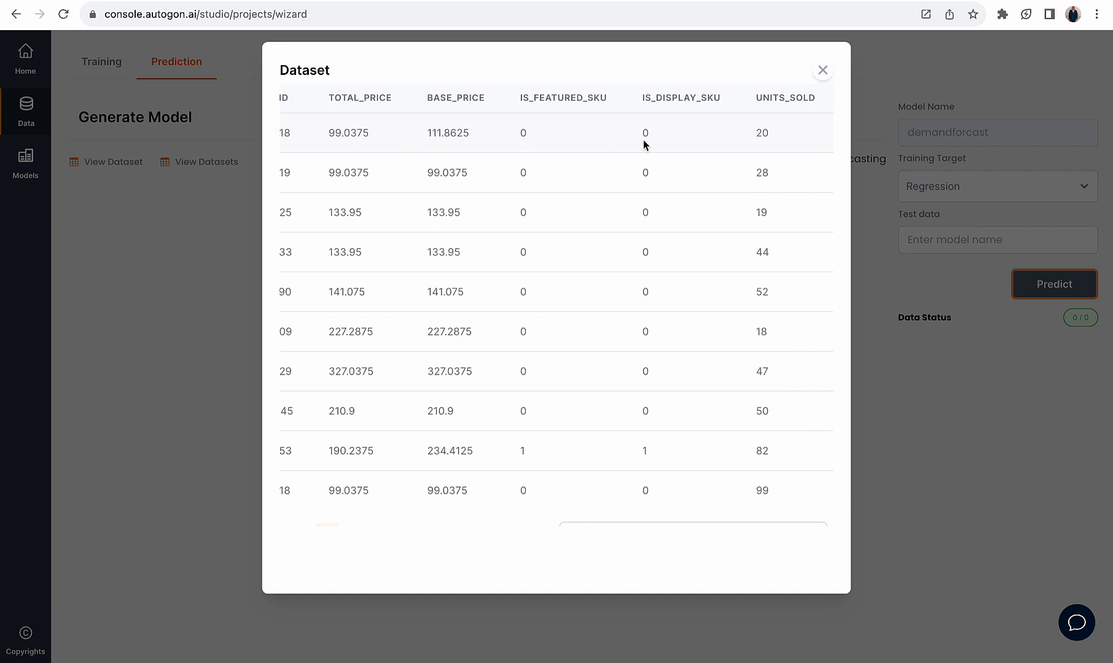
Compare the first record's price and SKU flag inputs with its UNITS_SOLD value, and close the dataset preview
{"action": "left_click_drag", "start_coordinate": [668, 136], "coordinate": [555, 138]}
{"action": "left_click_drag", "start_coordinate": [753, 137], "coordinate": [774, 135]}
{"action": "left_click_drag", "start_coordinate": [658, 134], "coordinate": [333, 125]}
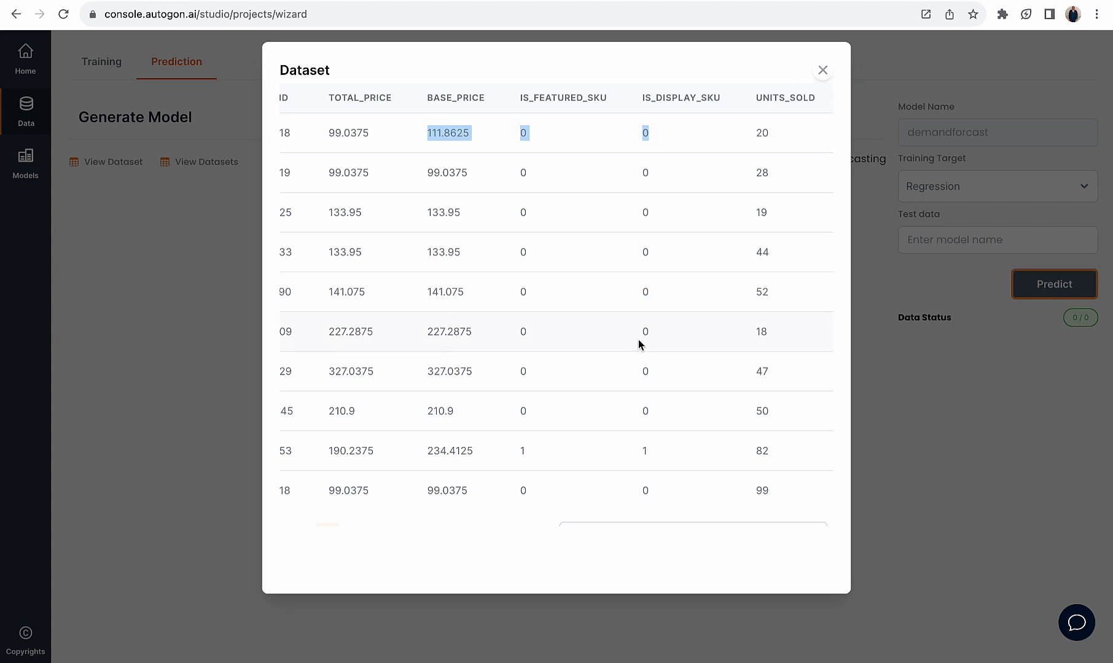
{"action": "scroll", "coordinate": [641, 346], "scroll_direction": "down", "scroll_amount": 1}
{"action": "scroll", "coordinate": [642, 345], "scroll_direction": "up", "scroll_amount": 1}
{"action": "left_click", "coordinate": [822, 72]}
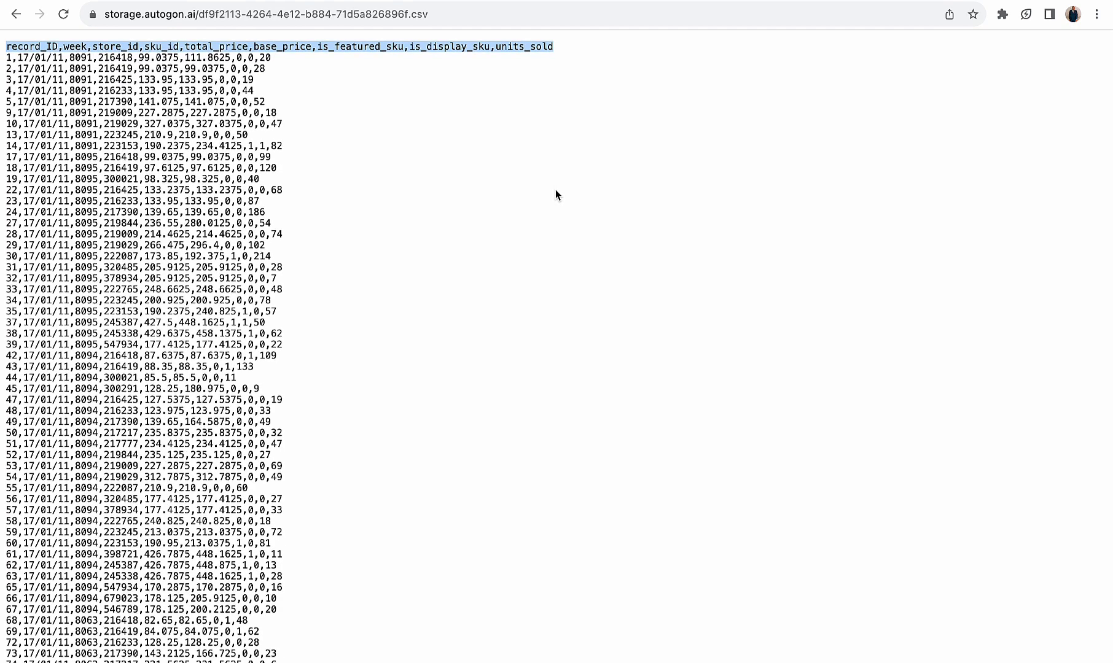
Examine the first record's input values and its units_sold value in the raw CSV file
{"action": "left_click", "coordinate": [538, 150]}
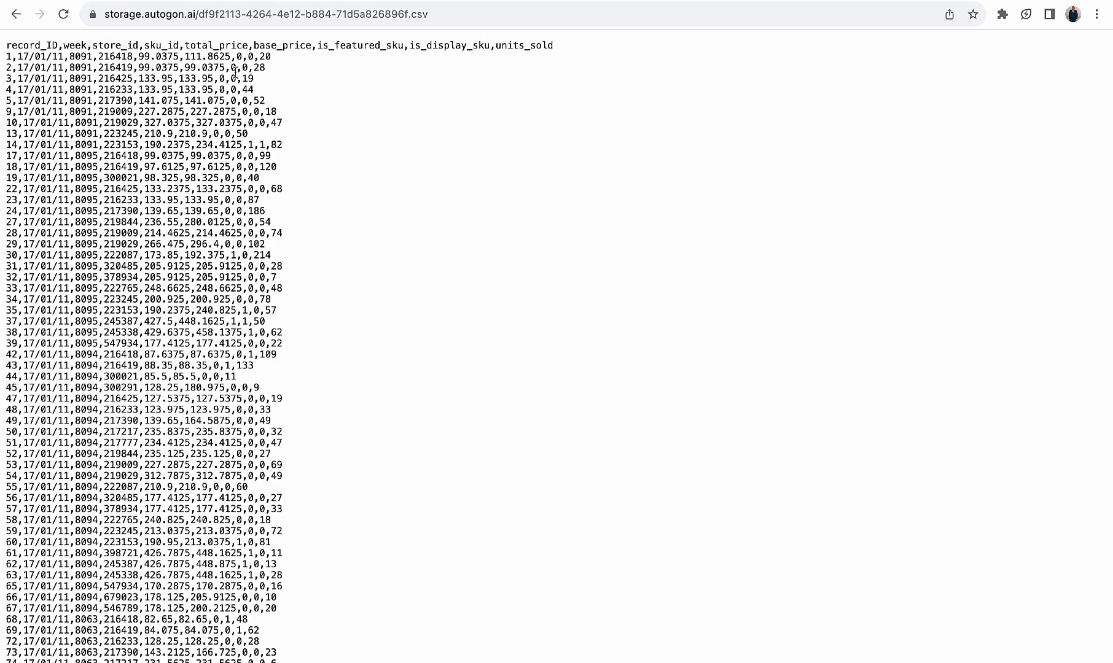
{"action": "left_click_drag", "start_coordinate": [256, 57], "coordinate": [4, 61]}
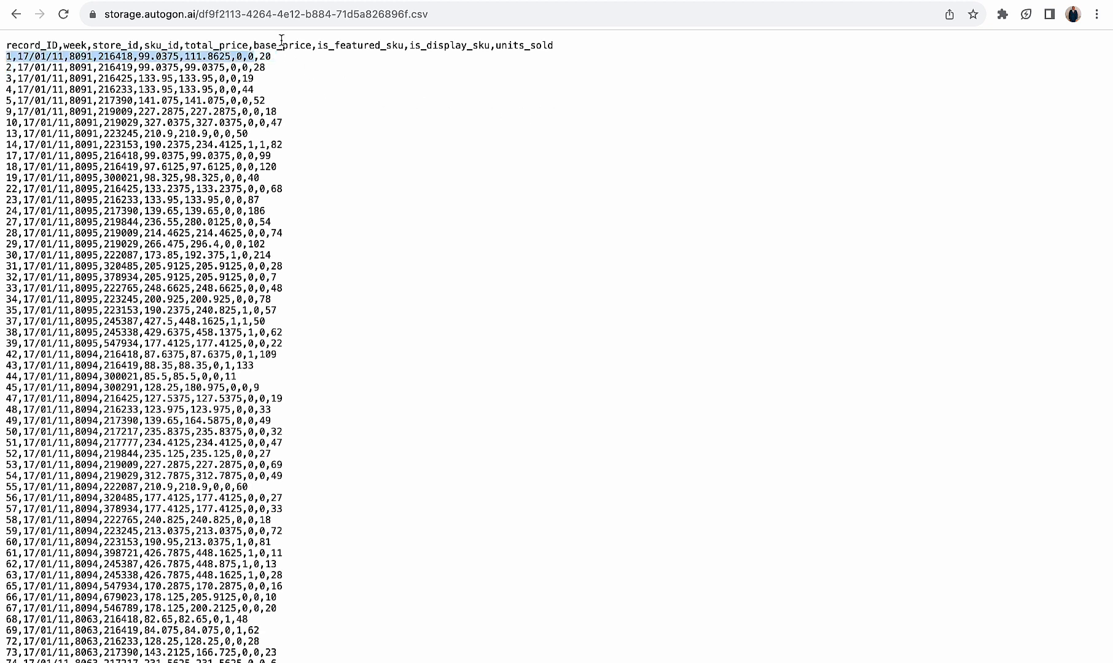
{"action": "left_click", "coordinate": [270, 61]}
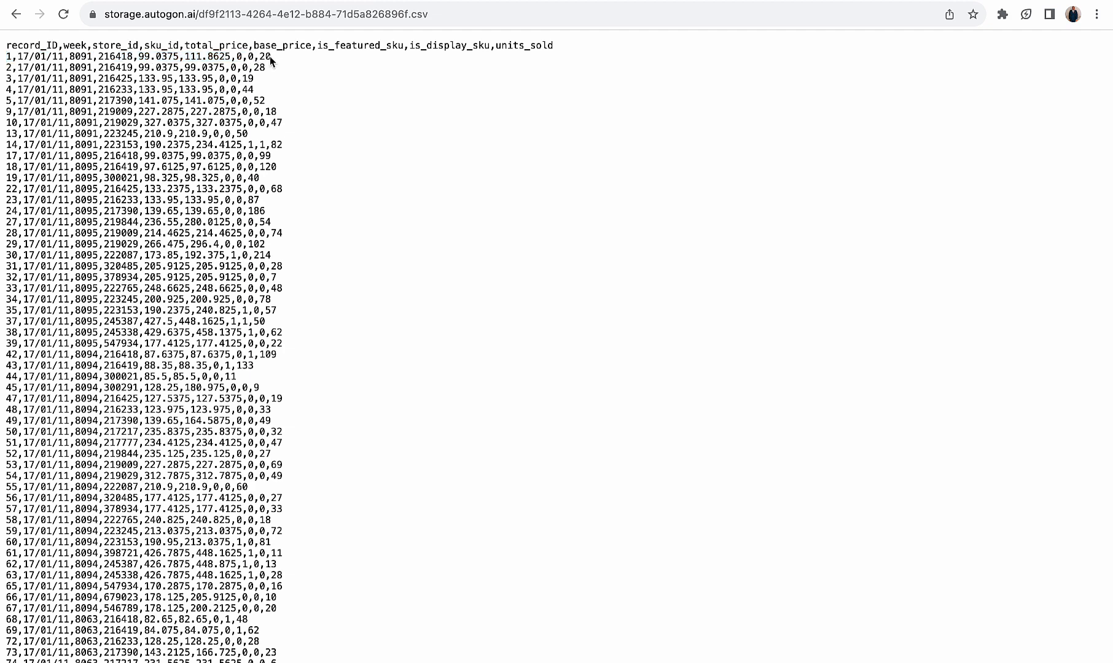
Copy the first record's values from record_ID through is_display_sku in the raw CSV file, leaving out units_sold
{"action": "left_click_drag", "start_coordinate": [270, 60], "coordinate": [7, 57]}
{"action": "left_click", "coordinate": [269, 62]}
{"action": "left_click_drag", "start_coordinate": [258, 56], "coordinate": [285, 61]}
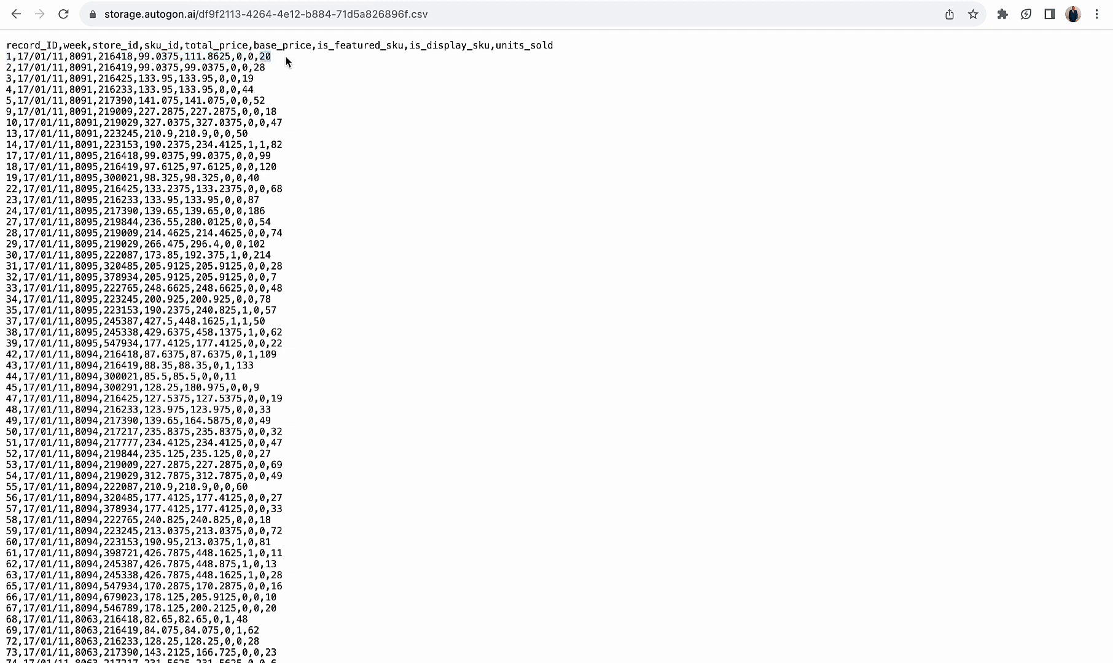
{"action": "left_click", "coordinate": [250, 57]}
{"action": "mouse_move", "coordinate": [6, 56]}
{"action": "left_mouse_down"}
{"action": "mouse_move", "coordinate": [257, 56]}
{"action": "mouse_move", "coordinate": [191, 46]}
{"action": "mouse_move", "coordinate": [10, 57]}
{"action": "left_mouse_up"}
{"action": "key", "text": "ctrl+c"}
{"action": "left_click", "coordinate": [252, 56]}
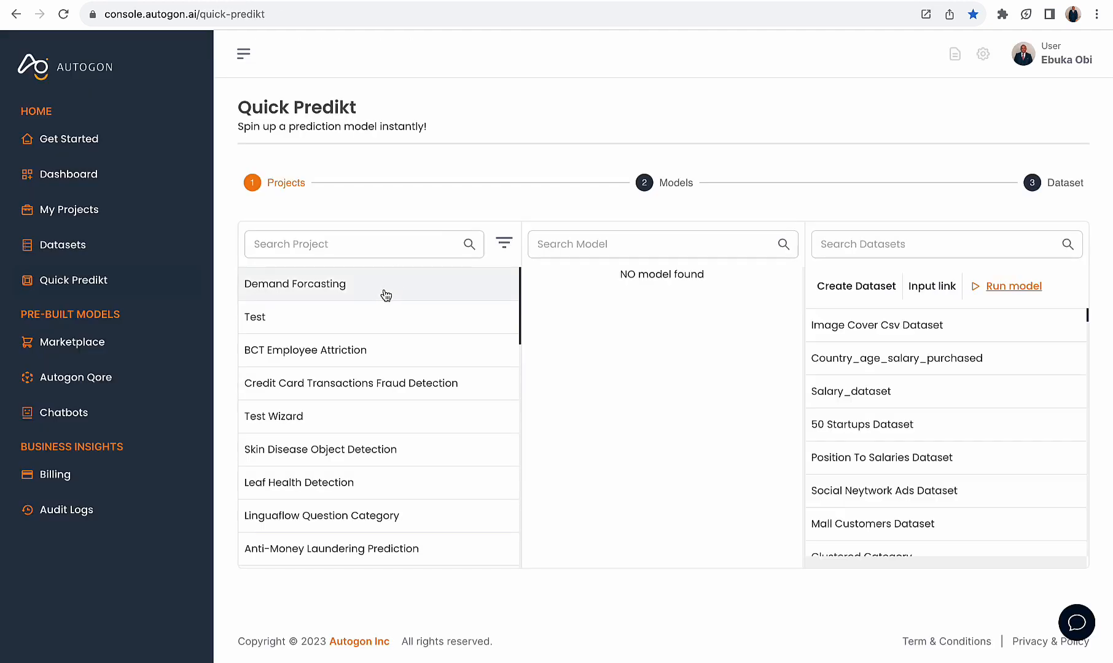
In Quick Predikt, choose the Demand Forcasting project with its Demandforcast model, and enter the copied record 1 values as a new dataset's scaler
{"action": "left_click", "coordinate": [360, 288]}
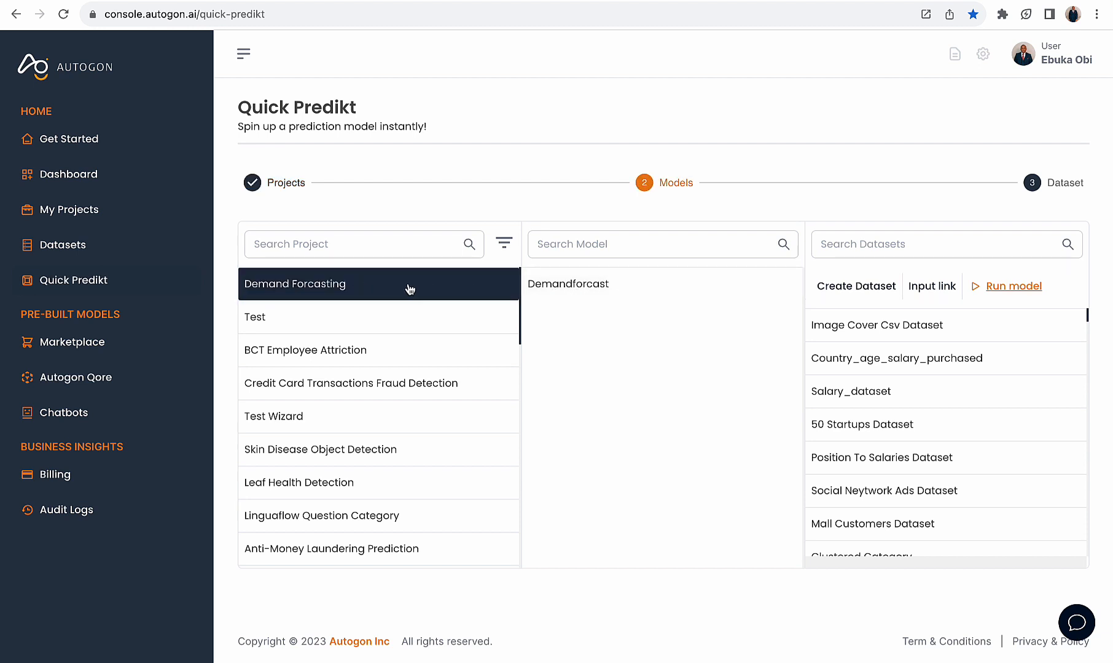
{"action": "left_click", "coordinate": [592, 296]}
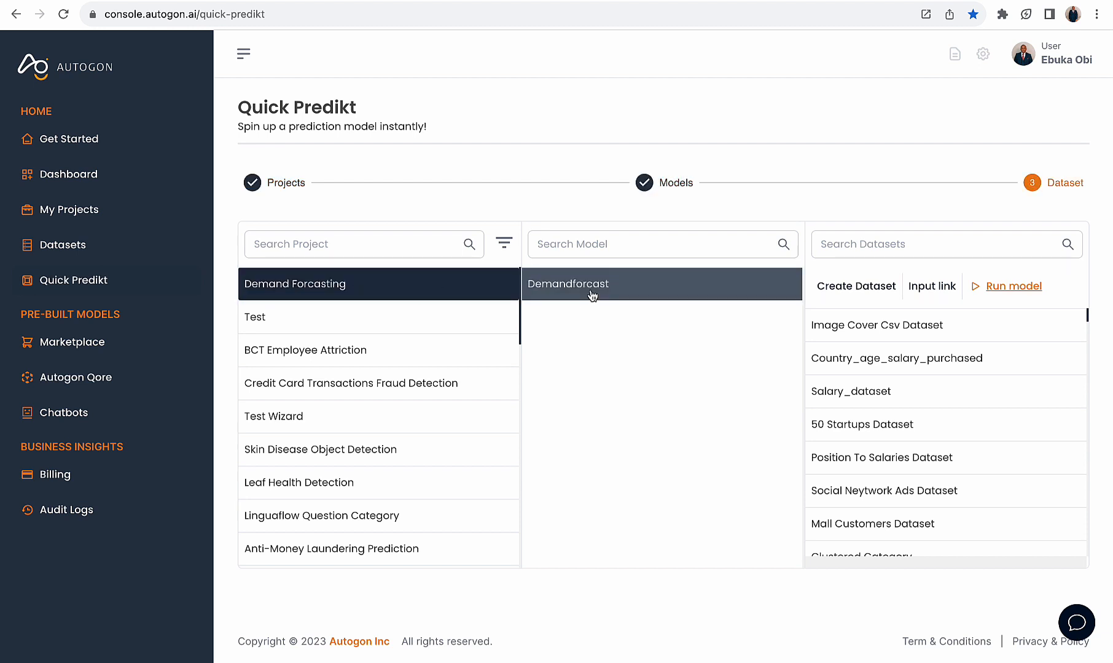
{"action": "left_click", "coordinate": [857, 287]}
{"action": "left_click", "coordinate": [579, 187]}
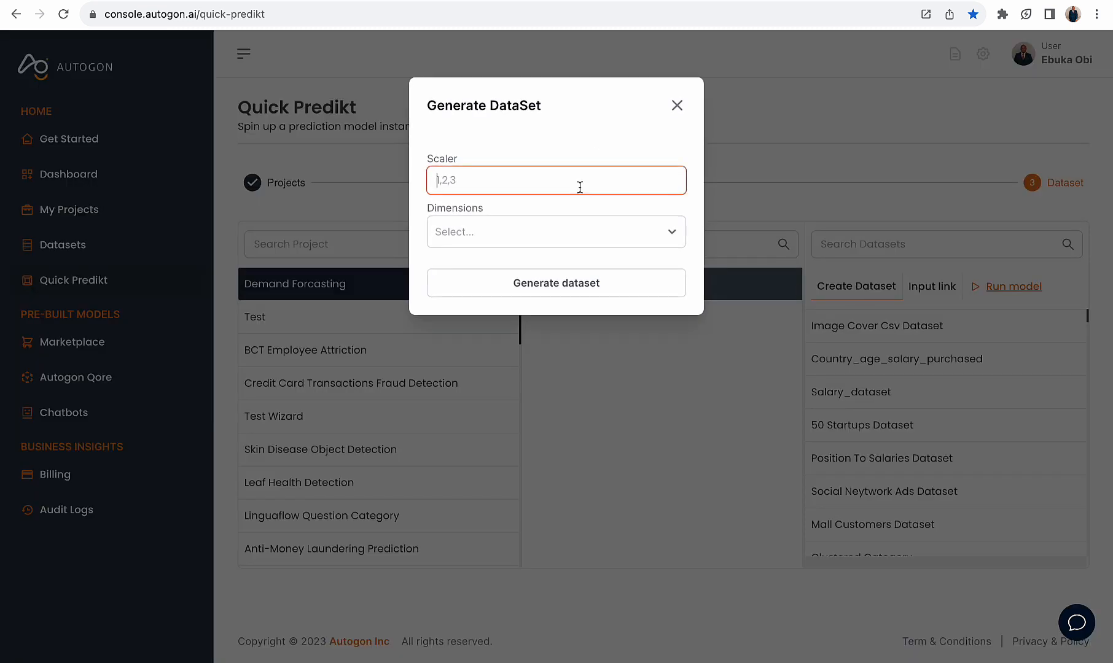
{"action": "key", "text": "ctrl+v"}
{"action": "left_click_drag", "start_coordinate": [644, 181], "coordinate": [424, 179]}
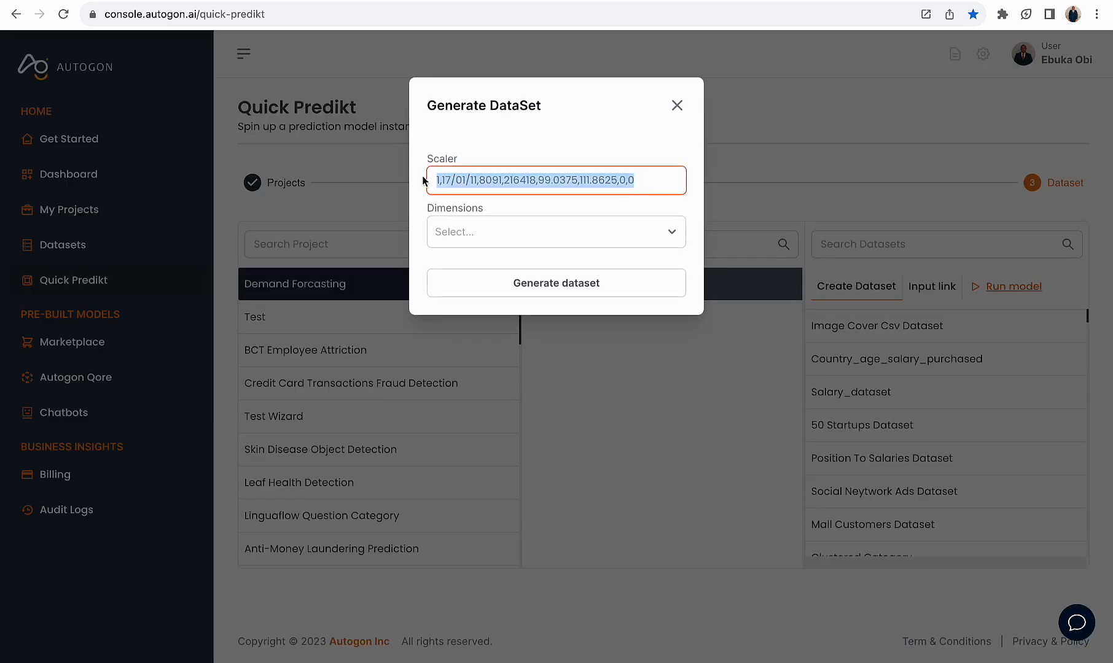
{"action": "left_click", "coordinate": [657, 1]}
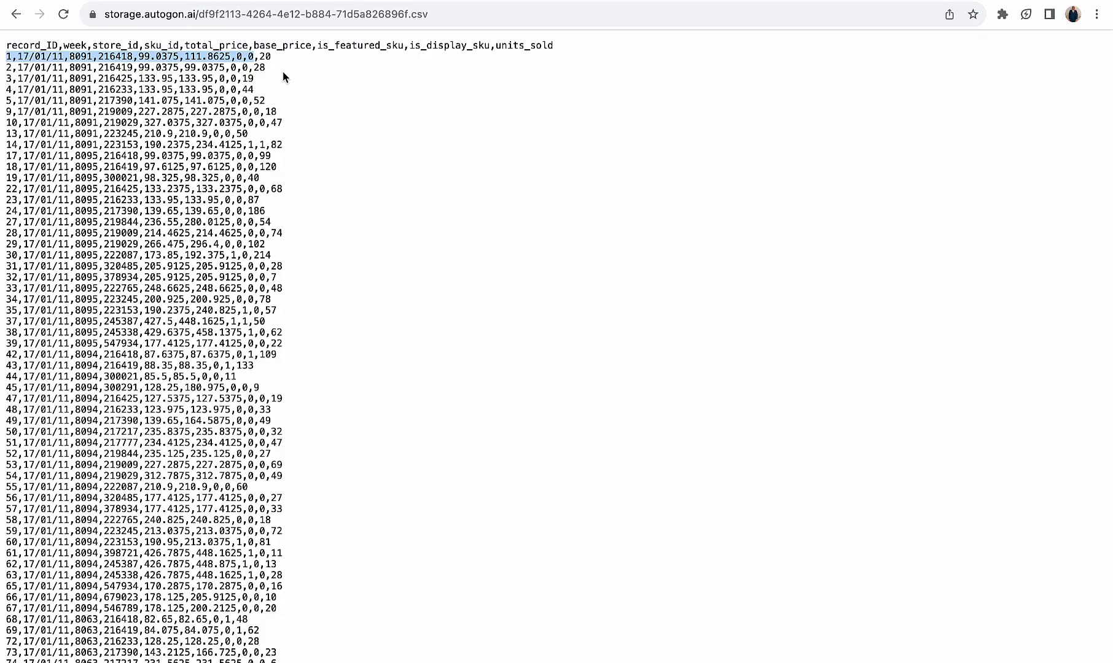
{"action": "left_click", "coordinate": [730, 3]}
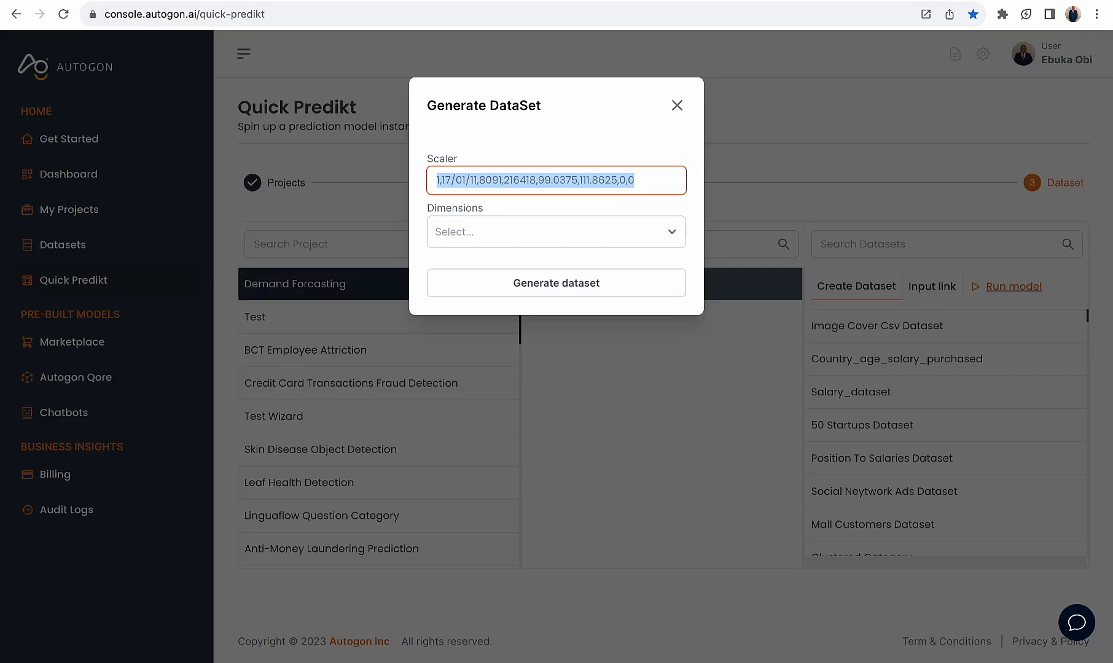
Generate the record 1 dataset with dimensions set to 1, and copy its link
{"action": "left_click", "coordinate": [535, 232]}
{"action": "left_click", "coordinate": [504, 265]}
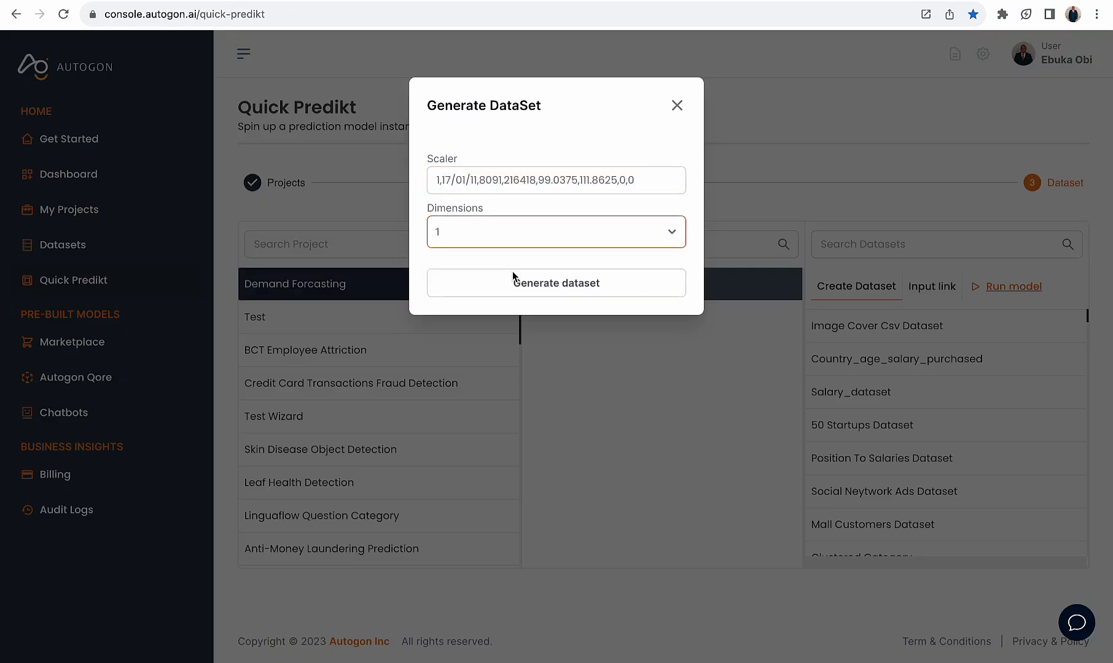
{"action": "left_click", "coordinate": [542, 290]}
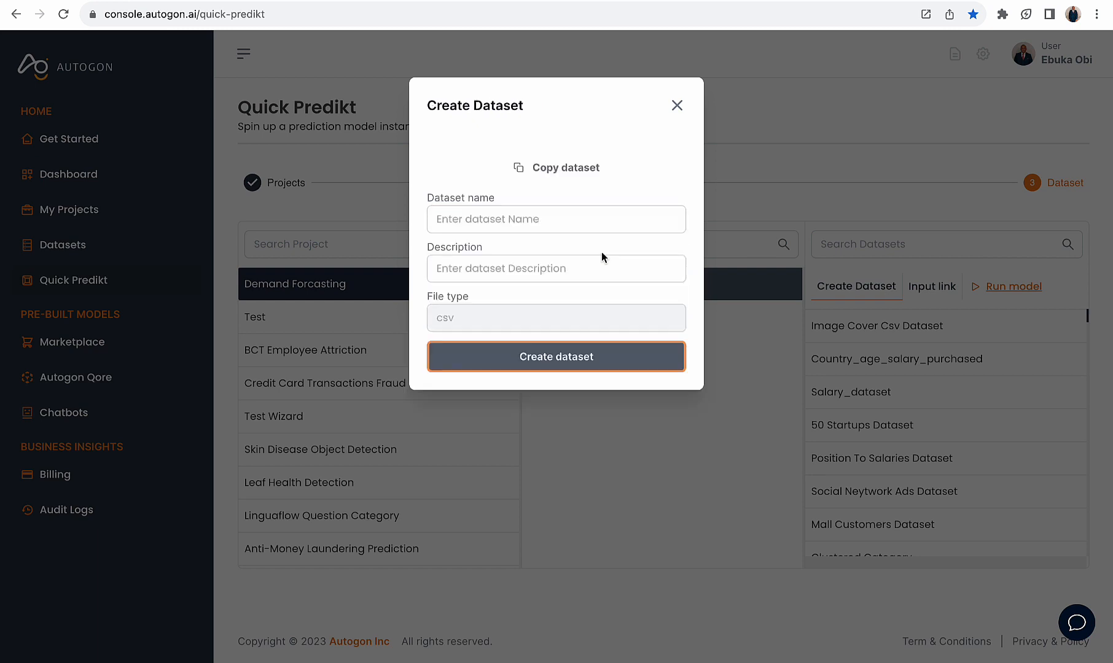
{"action": "left_click", "coordinate": [554, 167]}
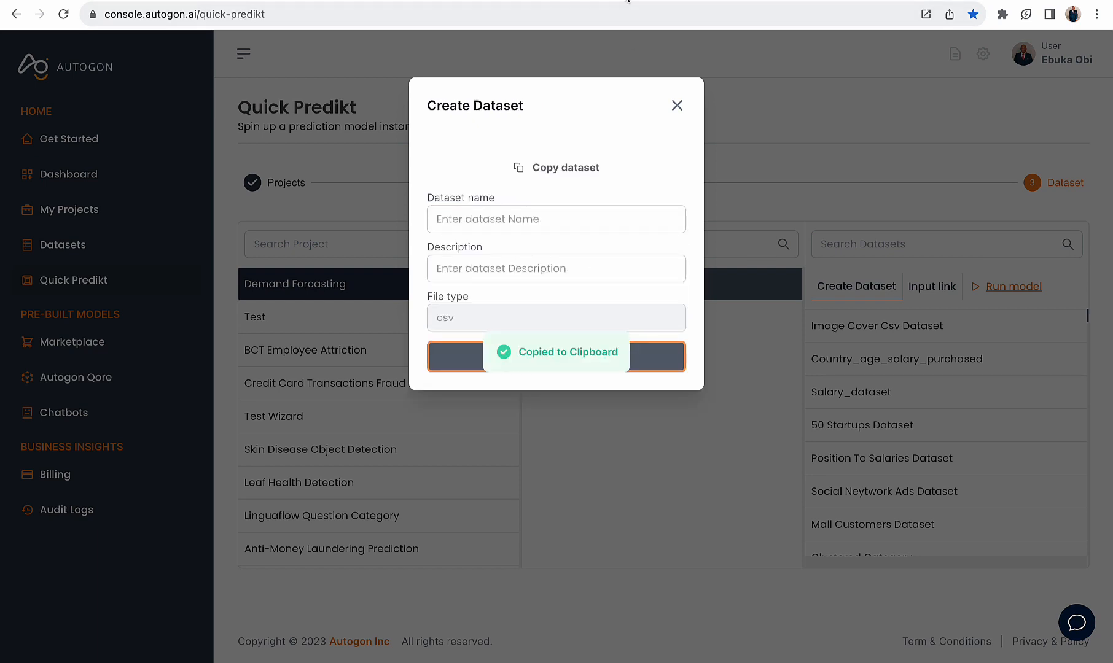
On the Wizard's prediction page, run a prediction using the copied record 1 dataset link as test data
{"action": "left_click", "coordinate": [628, 1]}
{"action": "left_click", "coordinate": [924, 241]}
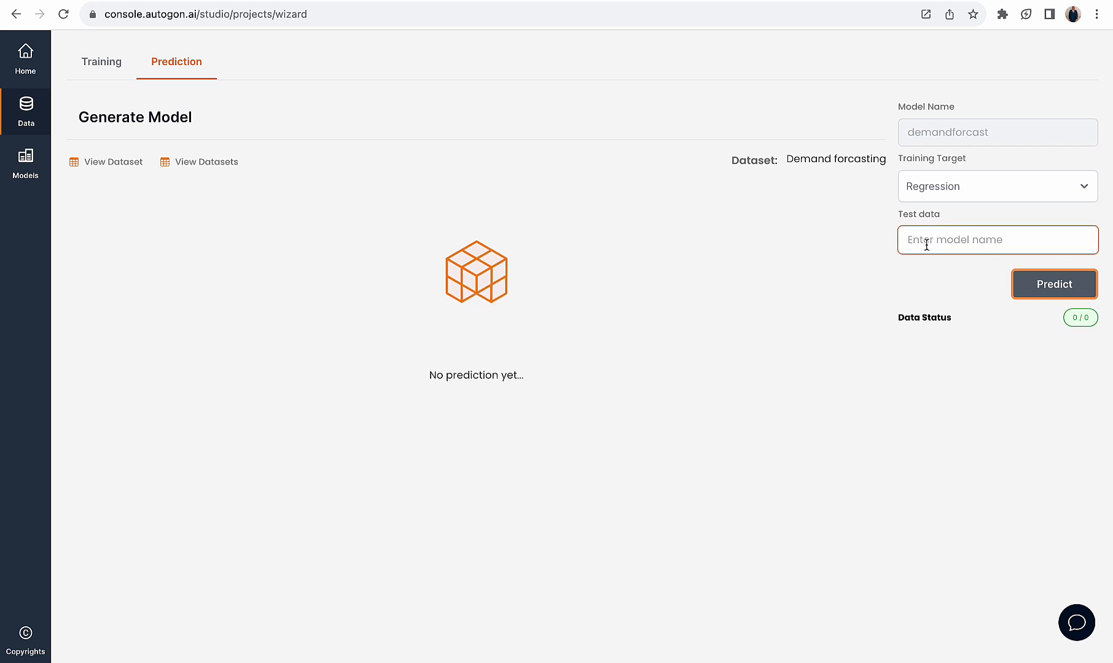
{"action": "key", "text": "super+v"}
{"action": "left_click", "coordinate": [1050, 284]}
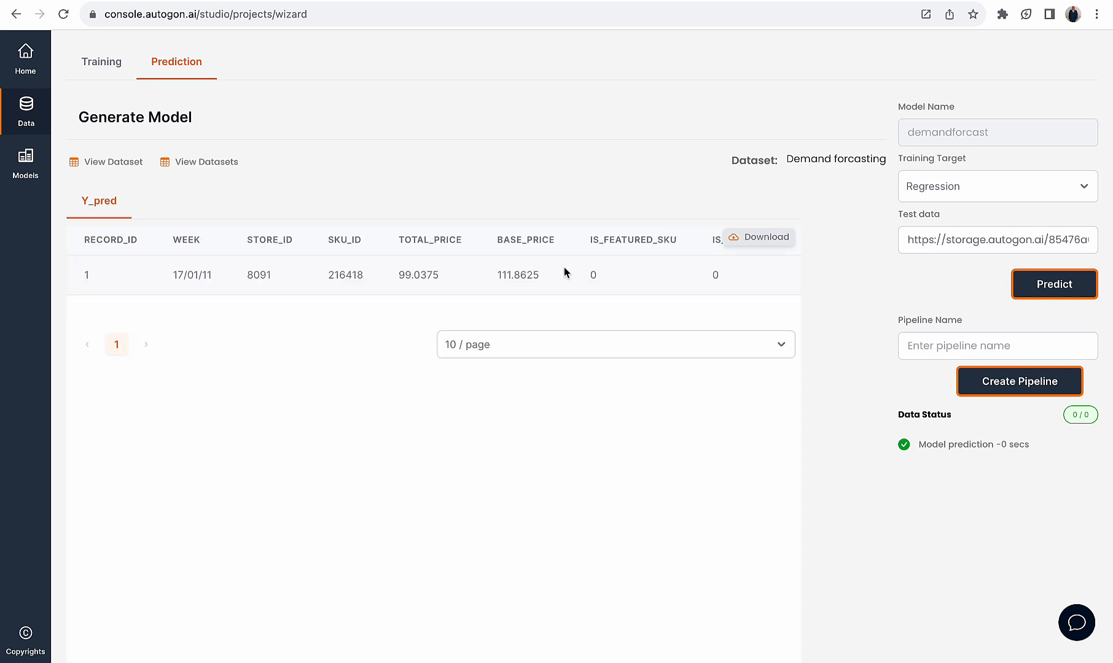
Compare the predicted value for record 1 with its units_sold value in the raw CSV file
{"action": "scroll", "coordinate": [563, 267], "scroll_direction": "right", "scroll_amount": 3}
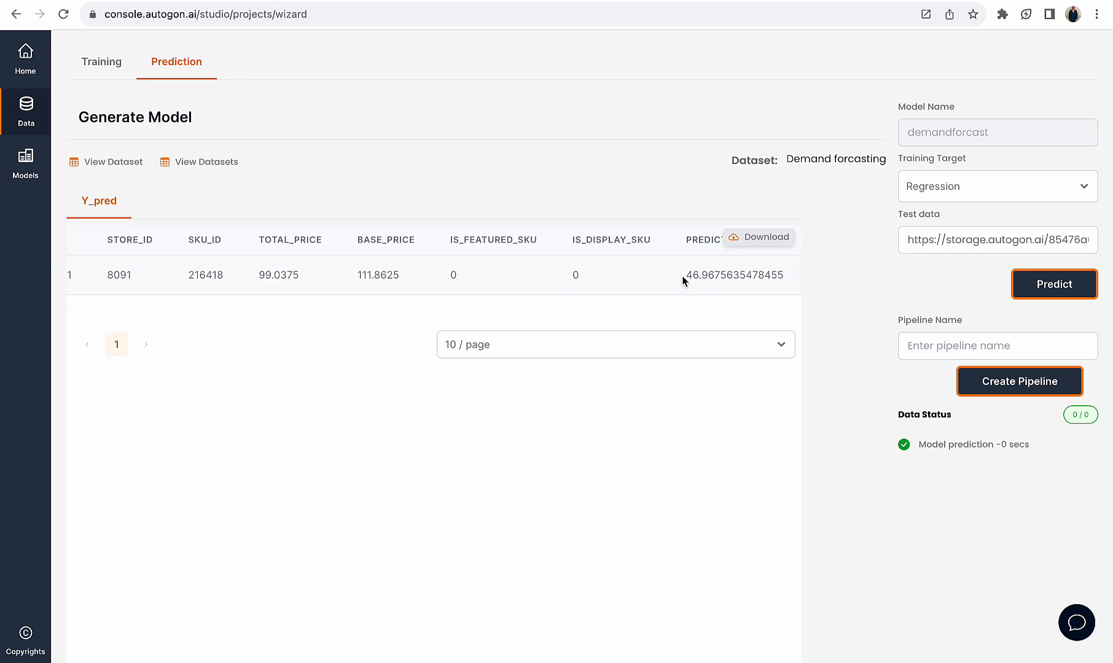
{"action": "left_click_drag", "start_coordinate": [684, 275], "coordinate": [708, 275]}
{"action": "left_click", "coordinate": [653, 1]}
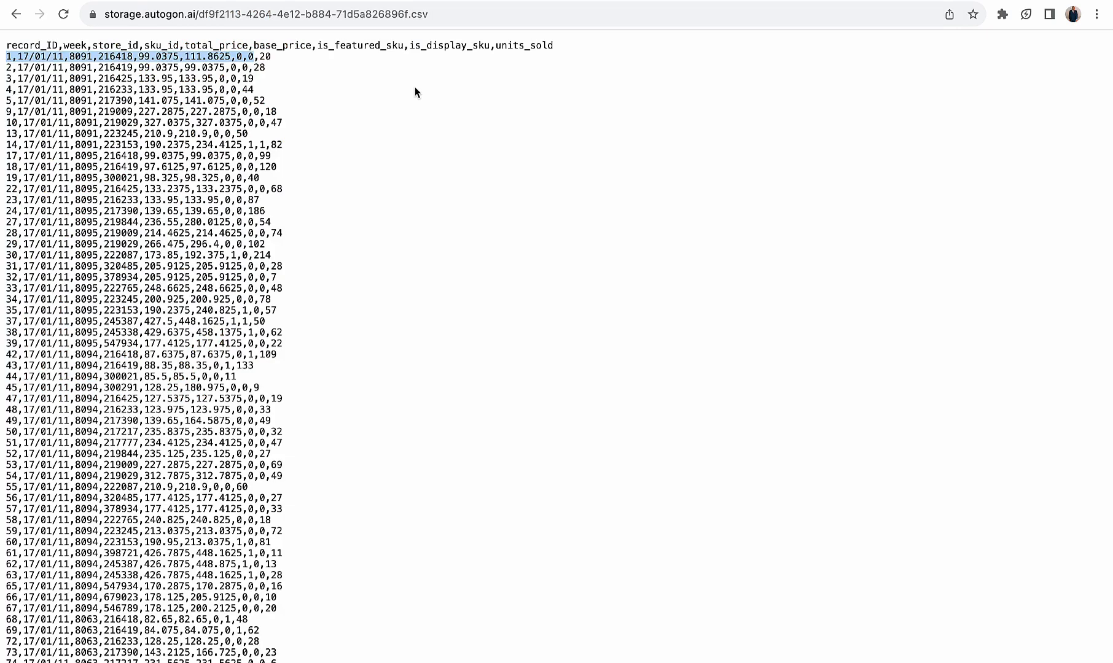
{"action": "left_click_drag", "start_coordinate": [266, 61], "coordinate": [260, 57]}
Copy record 18's input values from the raw CSV without units_sold, and enter them as the scaler of a new Quick Predikt dataset
{"action": "left_click_drag", "start_coordinate": [254, 166], "coordinate": [1, 169]}
{"action": "key", "text": "ctrl+c"}
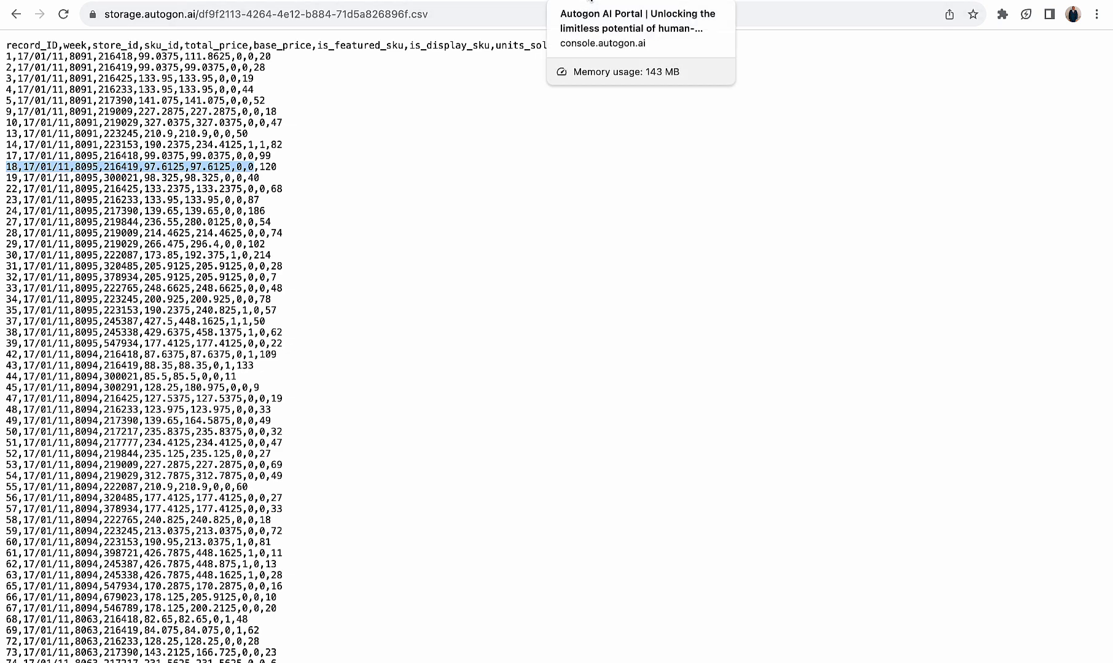
{"action": "left_click", "coordinate": [591, 2]}
{"action": "left_click", "coordinate": [744, 1]}
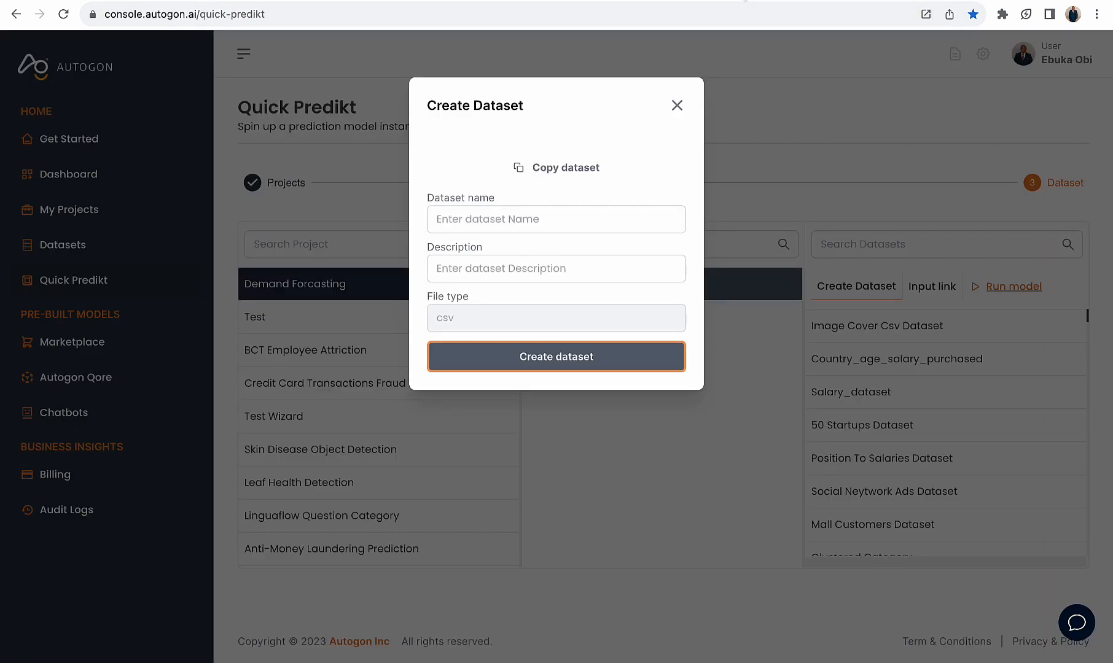
{"action": "left_click", "coordinate": [676, 105]}
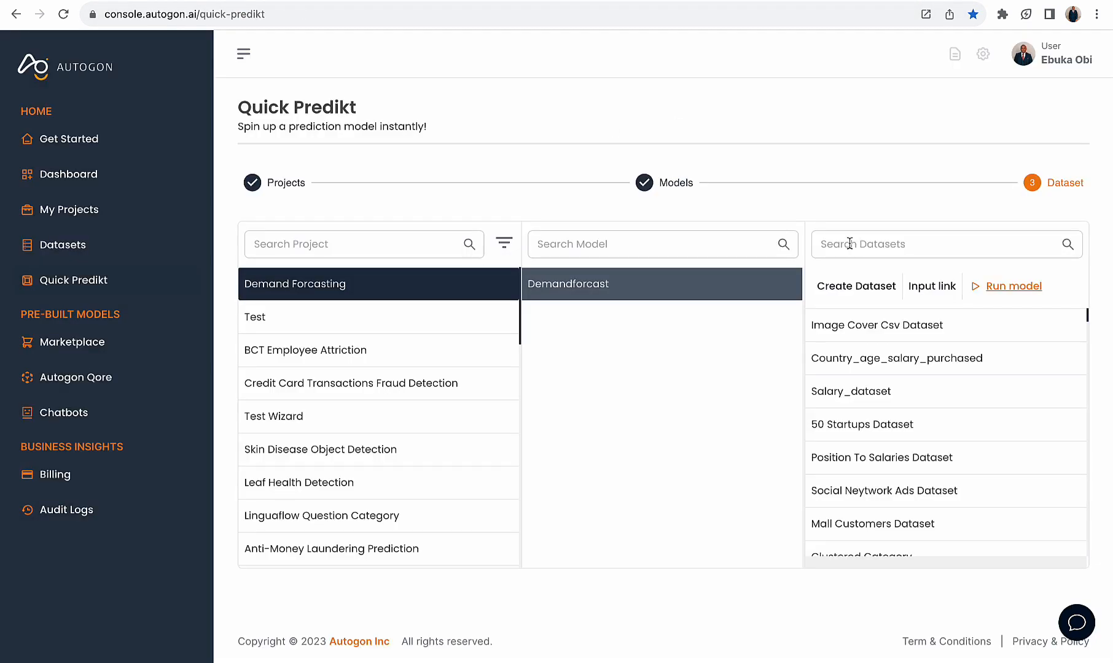
{"action": "left_click", "coordinate": [849, 291]}
{"action": "left_click", "coordinate": [542, 182]}
{"action": "key", "text": "ctrl+v"}
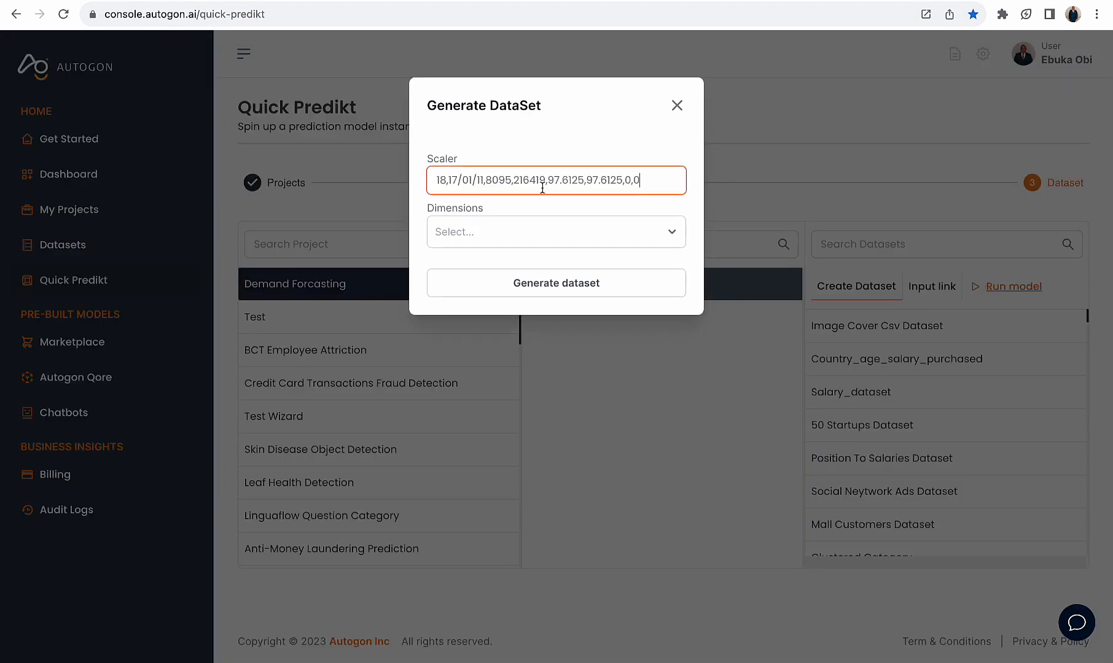
Set dimensions to 1 for the record 18 dataset, generate it, and copy its link
{"action": "left_click", "coordinate": [533, 238]}
{"action": "left_click", "coordinate": [524, 265]}
{"action": "left_click", "coordinate": [525, 283]}
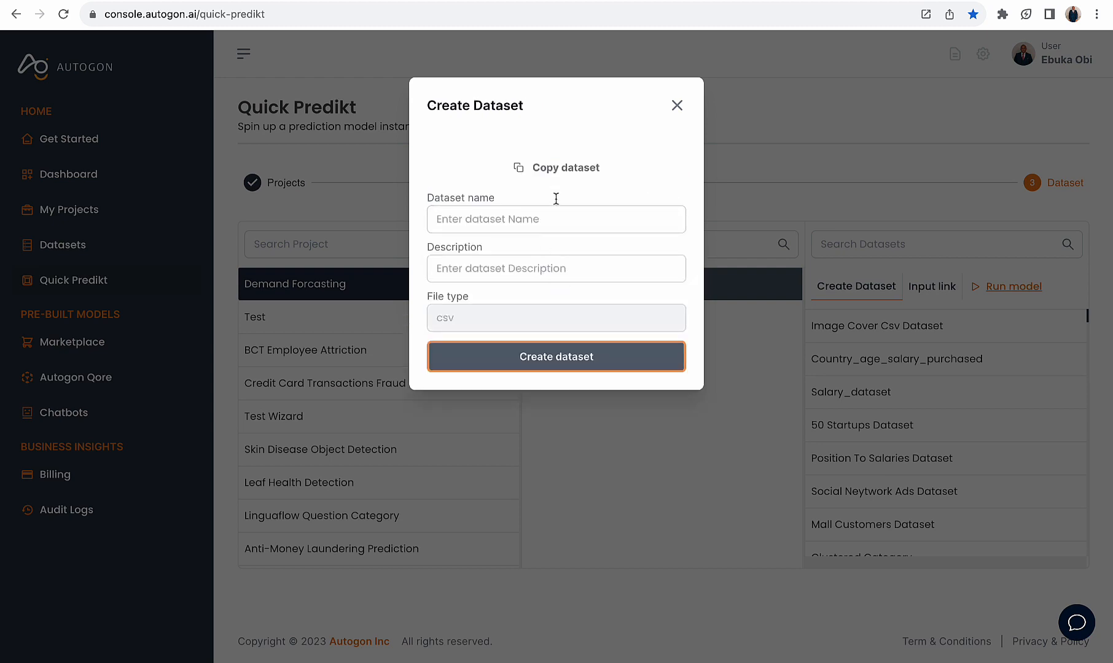
{"action": "left_click", "coordinate": [562, 167]}
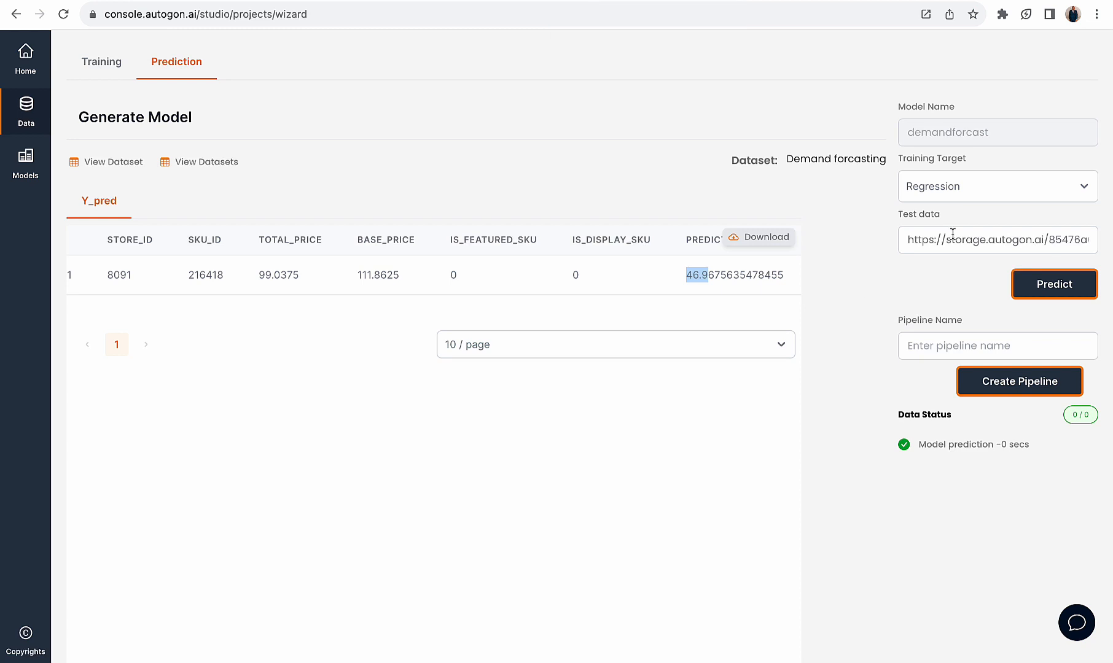
Replace the Wizard's test data link with the record 18 dataset link and run the prediction
{"action": "left_click", "coordinate": [955, 237]}
{"action": "key", "text": "ctrl+a"}
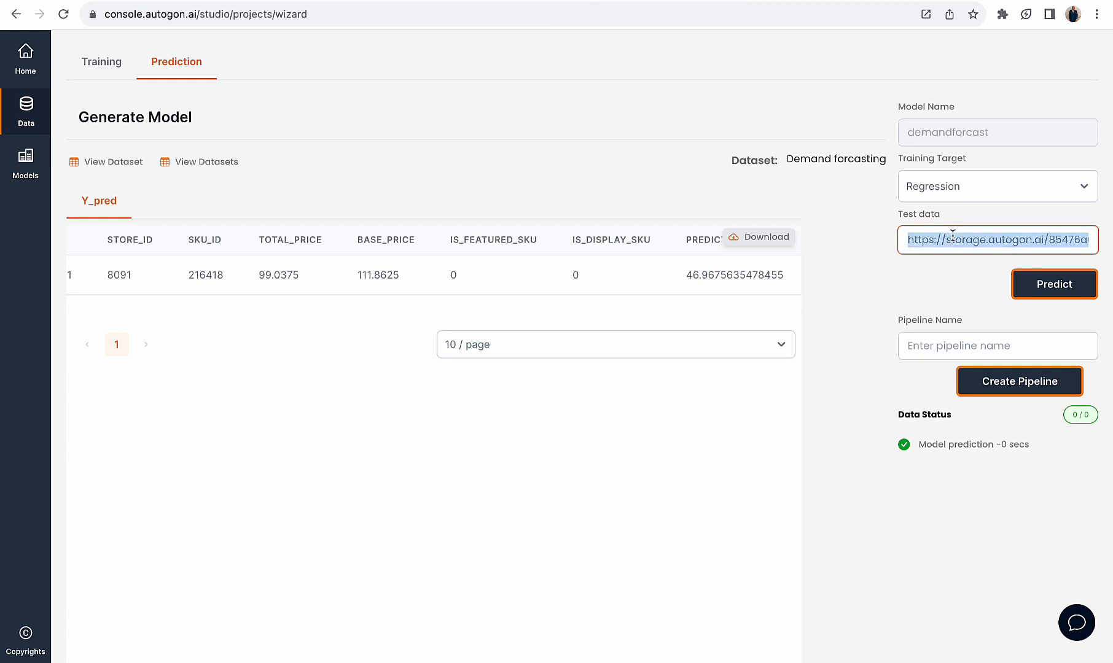
{"action": "key", "text": "ctrl+v"}
{"action": "left_click", "coordinate": [1039, 285]}
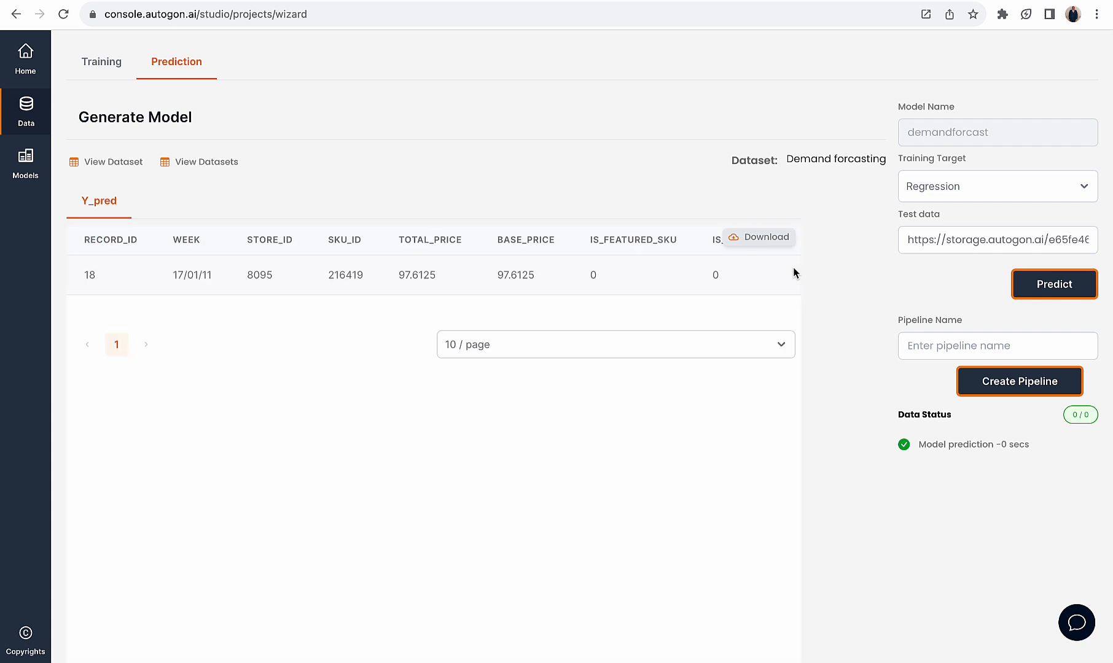
Compare the predicted value for record 18 with its units_sold value in the raw CSV file
{"action": "scroll", "coordinate": [725, 268], "scroll_direction": "right", "scroll_amount": 3}
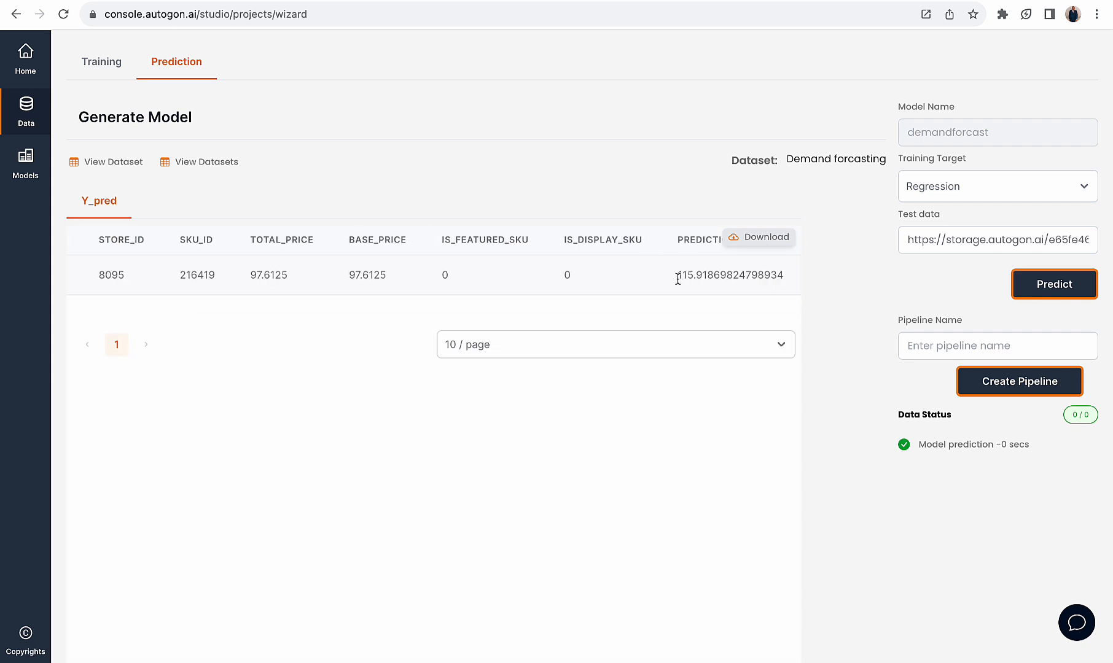
{"action": "left_click_drag", "start_coordinate": [676, 275], "coordinate": [703, 276]}
{"action": "left_click", "coordinate": [676, 9]}
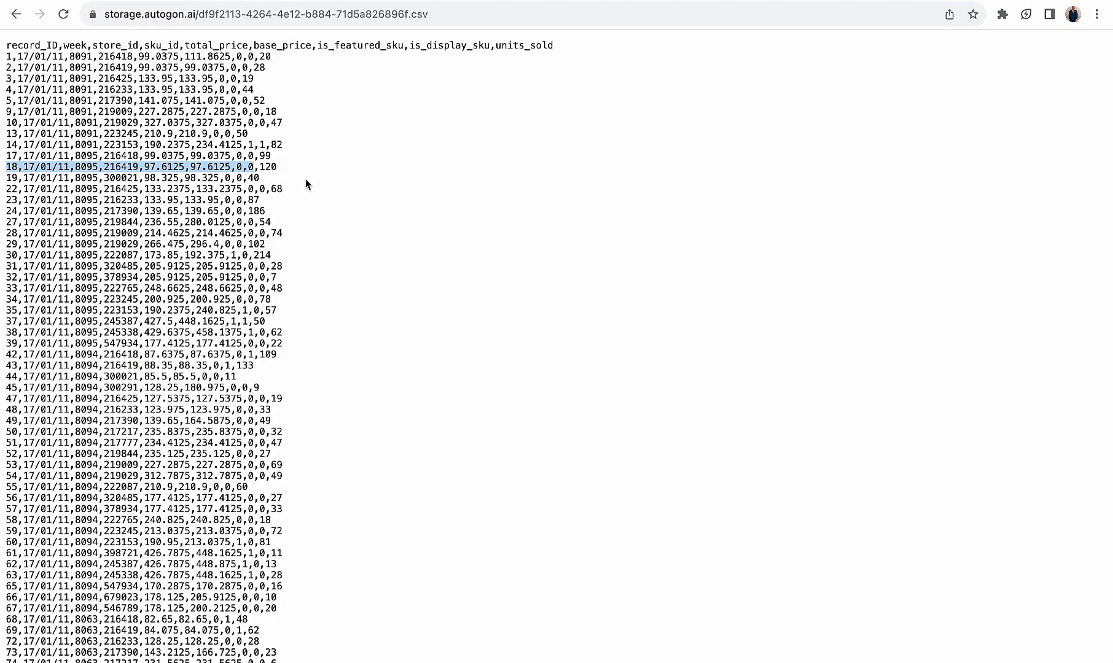
{"action": "left_click_drag", "start_coordinate": [260, 167], "coordinate": [274, 168]}
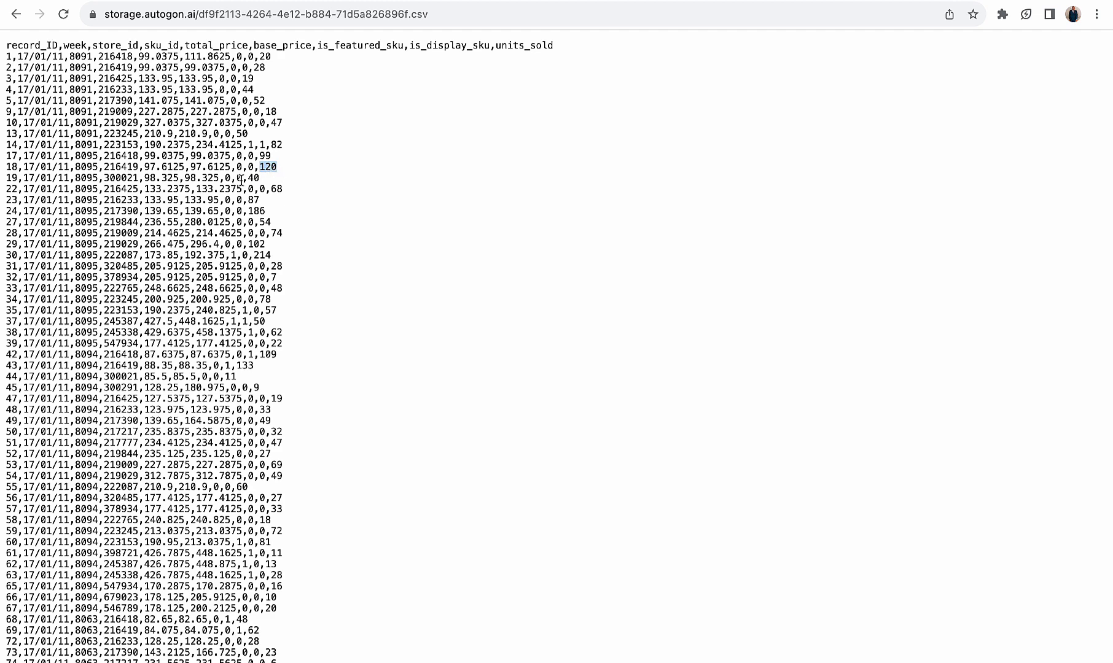
Copy record 19's input values from the raw CSV without units_sold, and enter them as the scaler of a new Quick Predikt dataset
{"action": "left_click_drag", "start_coordinate": [243, 178], "coordinate": [3, 178]}
{"action": "key", "text": "super+c"}
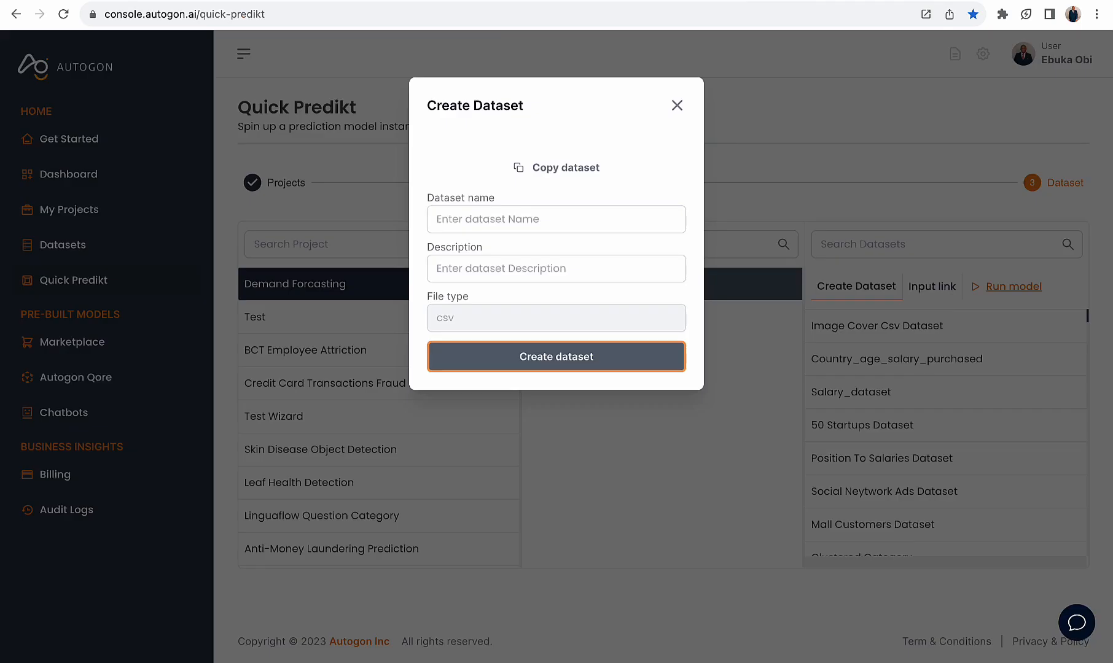
{"action": "left_click", "coordinate": [677, 106]}
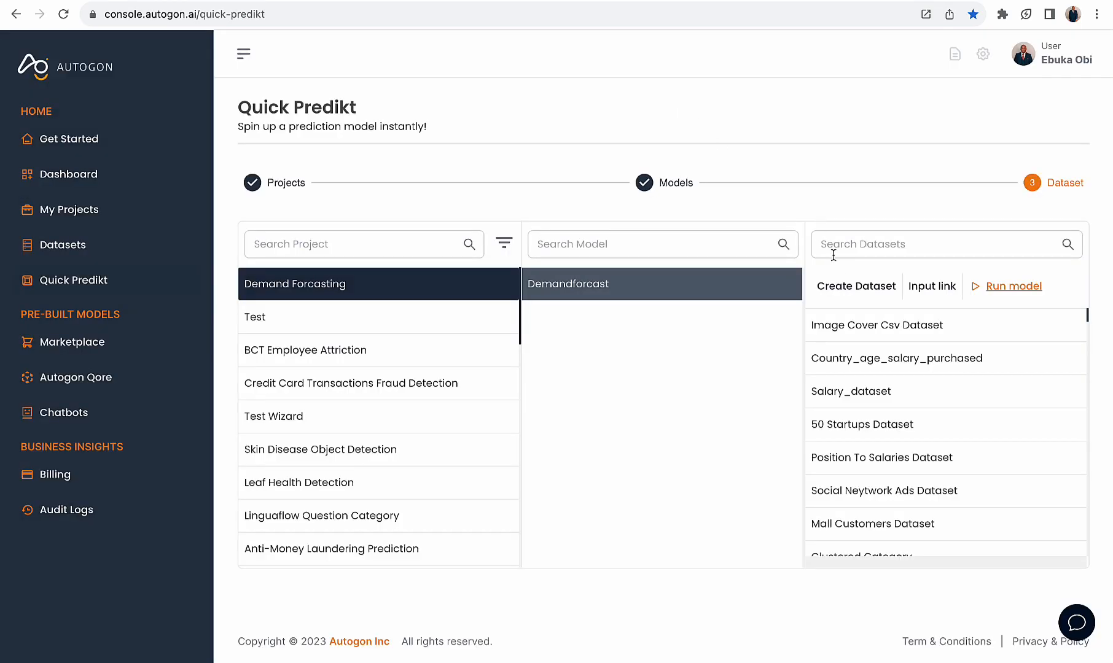
{"action": "left_click", "coordinate": [844, 286]}
{"action": "left_click", "coordinate": [552, 179]}
{"action": "key", "text": "super+v"}
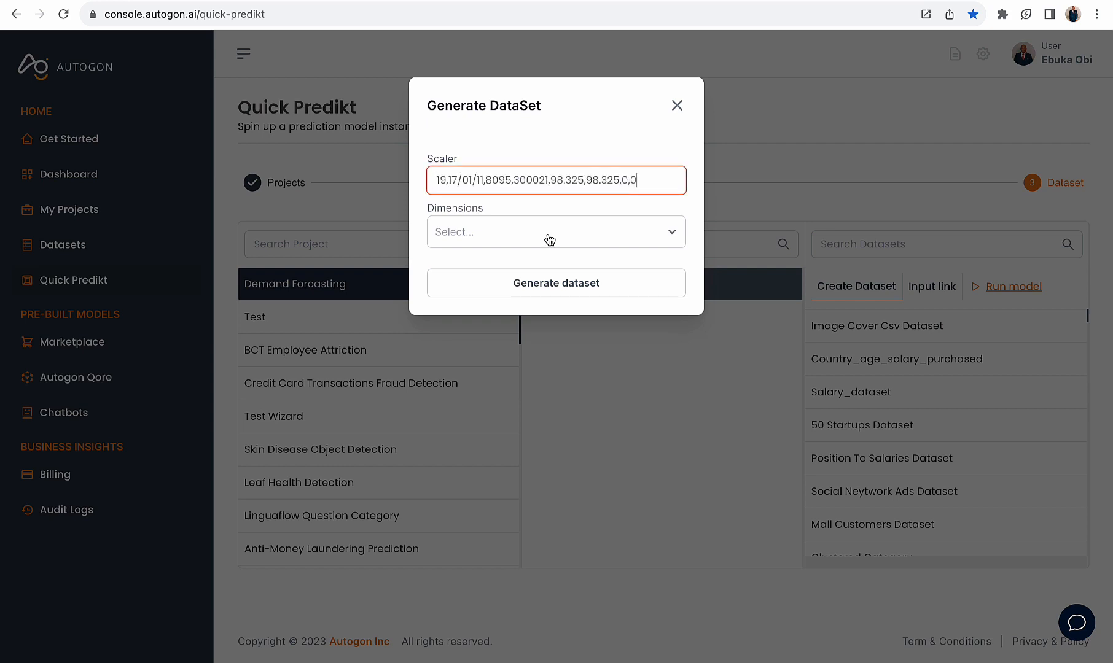
Set dimensions to 1 for the record 19 dataset, generate it, and copy its link
{"action": "left_click", "coordinate": [549, 237]}
{"action": "left_click", "coordinate": [536, 269]}
{"action": "left_click", "coordinate": [556, 286]}
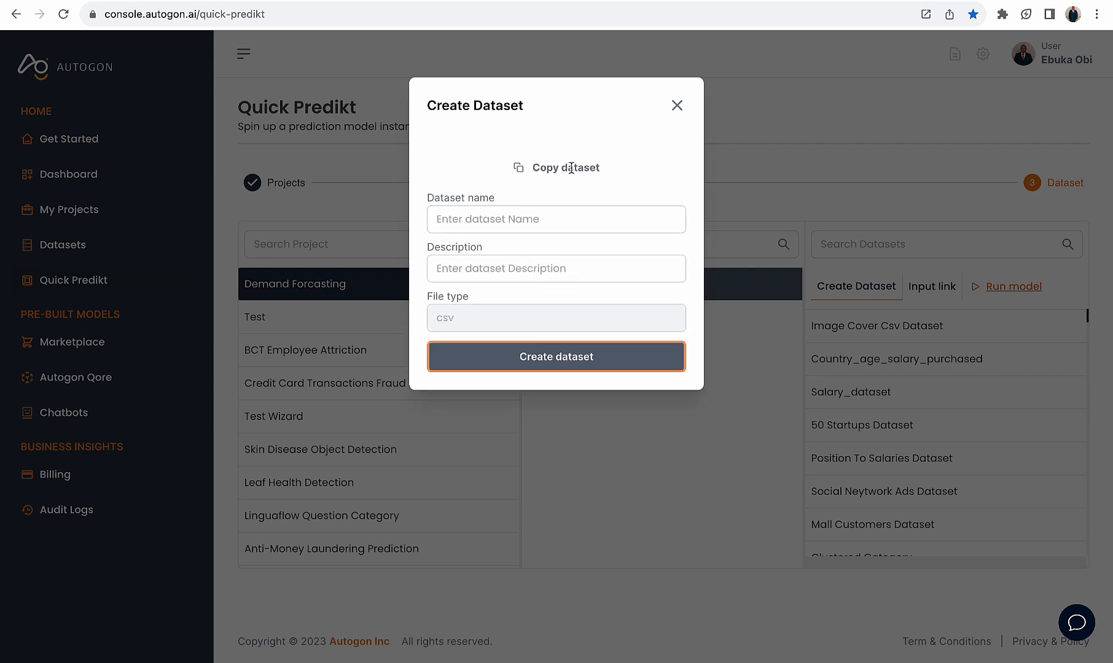
{"action": "left_click", "coordinate": [571, 166]}
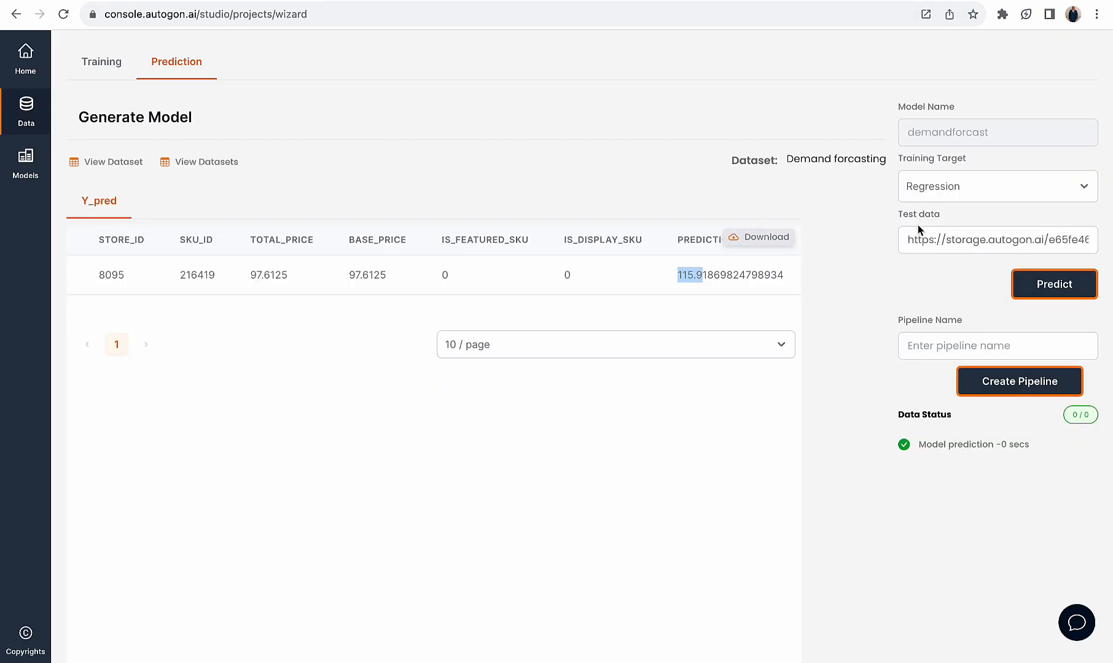
Replace the Wizard's test data link with the record 19 dataset link and run the prediction
{"action": "left_click", "coordinate": [923, 230]}
{"action": "key", "text": "ctrl+a"}
{"action": "key", "text": "ctrl+v"}
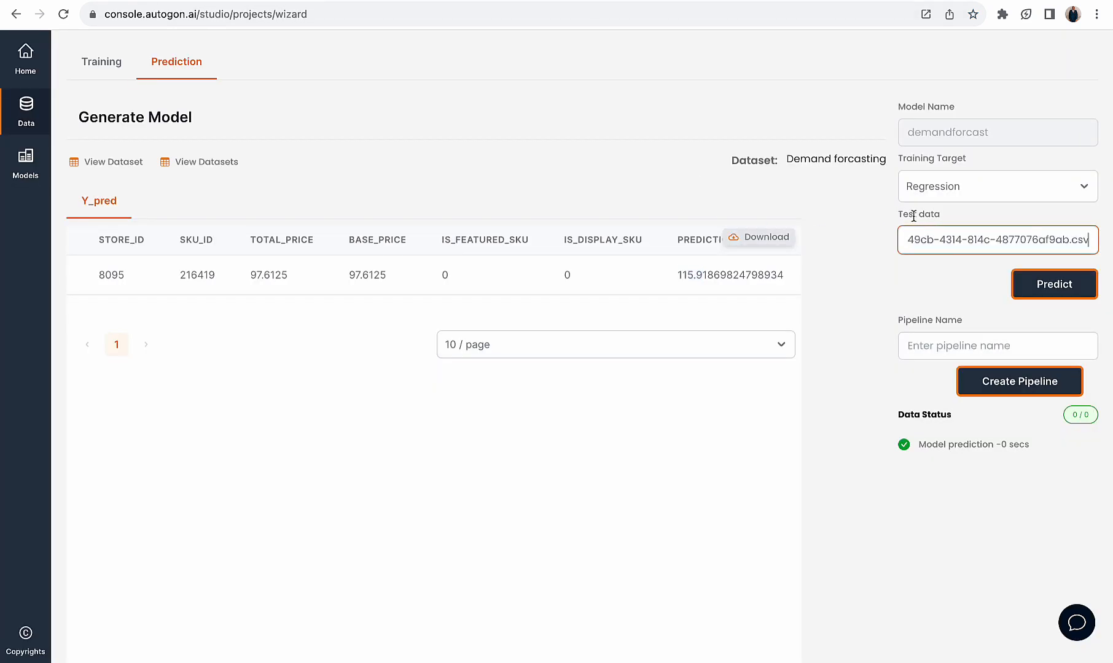
{"action": "left_click", "coordinate": [1048, 287]}
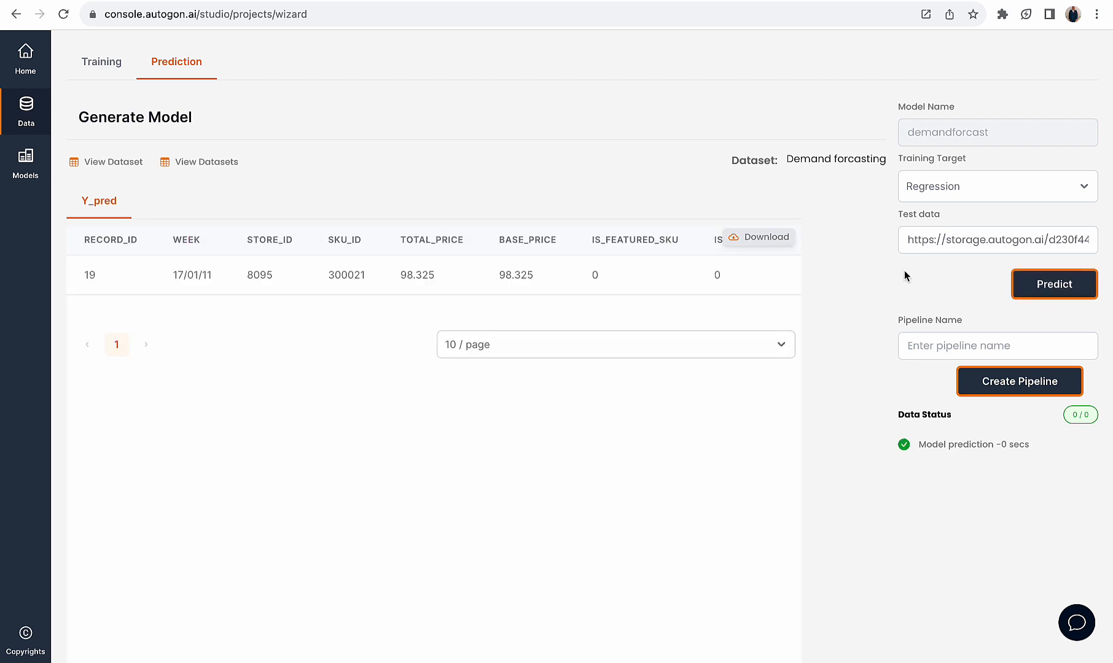
Compare the predicted value for record 19 with its units_sold value in the raw CSV file
{"action": "scroll", "coordinate": [647, 296], "scroll_direction": "right", "scroll_amount": 5}
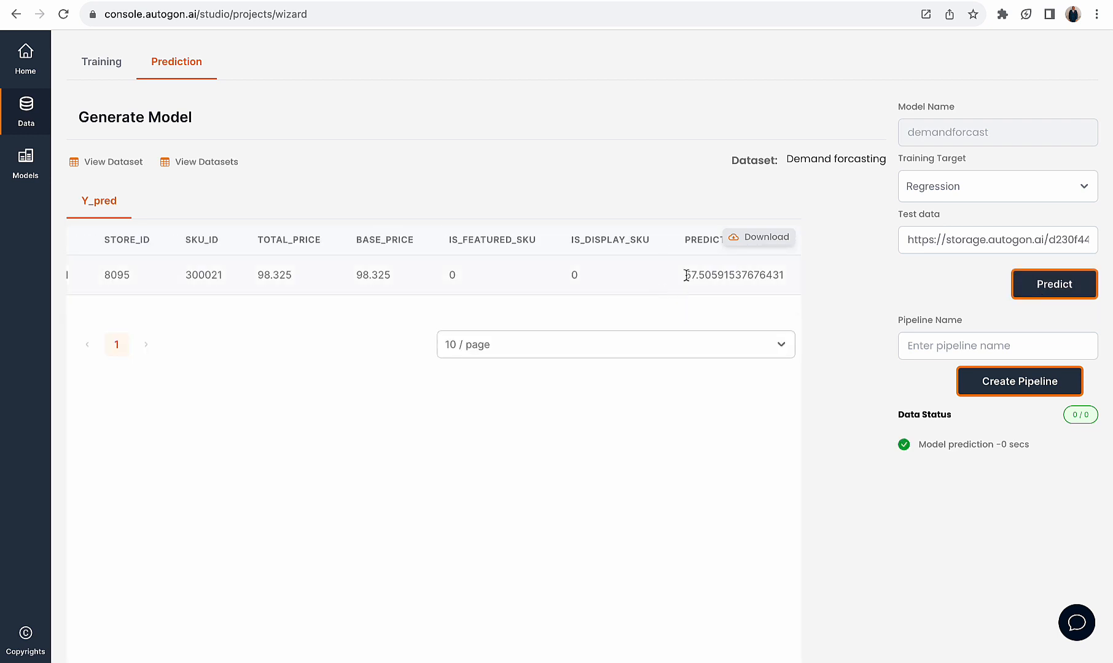
{"action": "left_click_drag", "start_coordinate": [682, 275], "coordinate": [773, 275]}
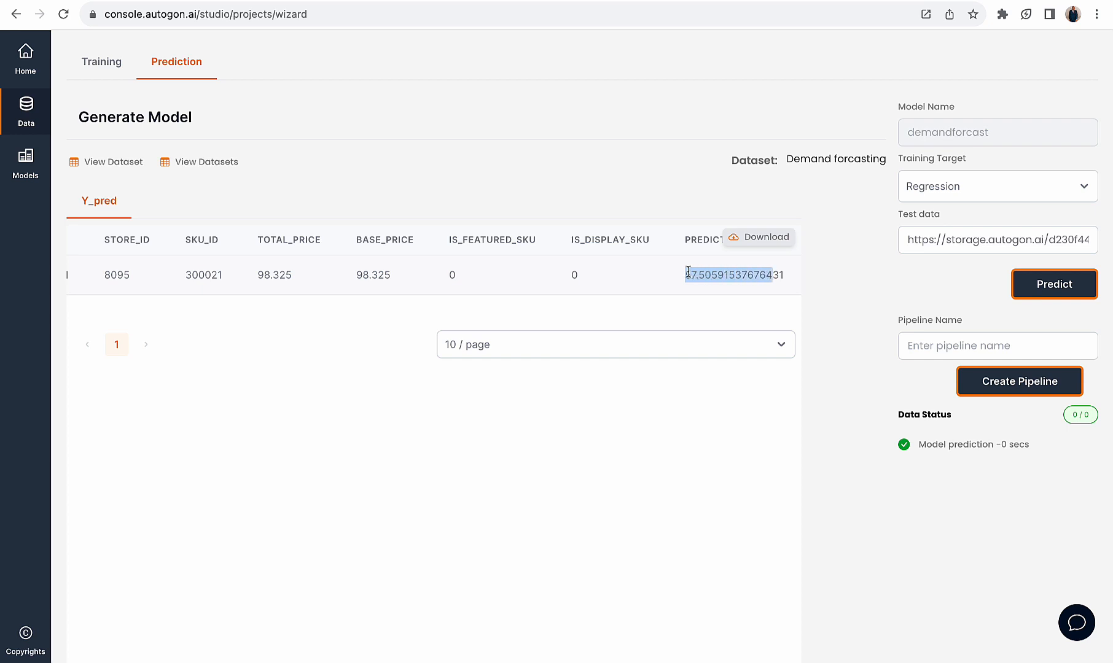
{"action": "left_click", "coordinate": [658, 1]}
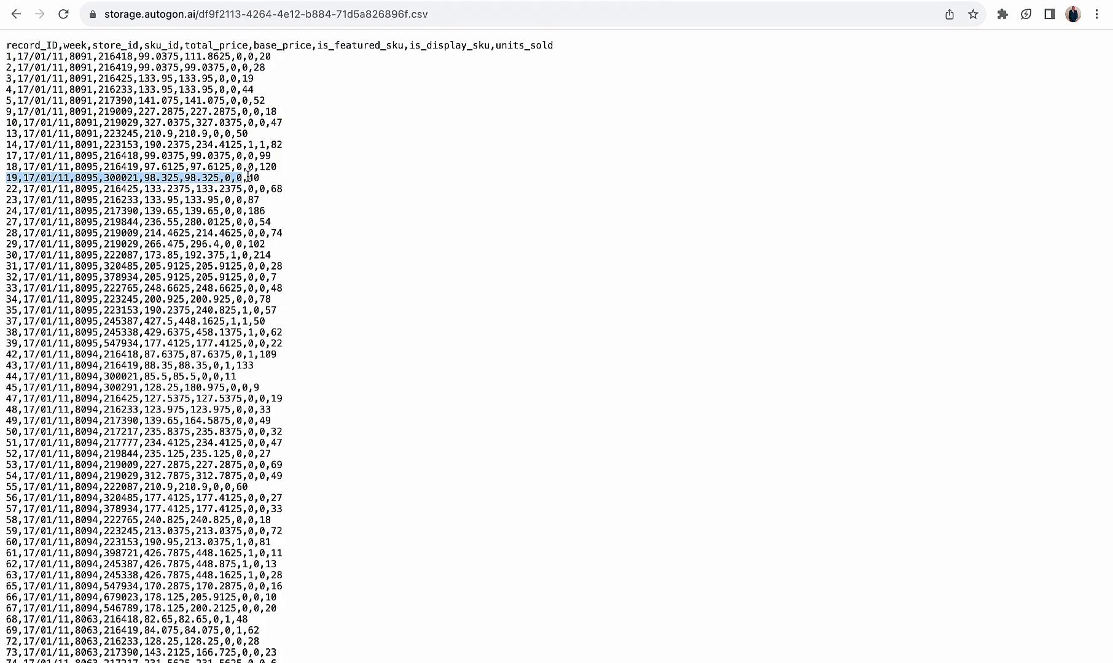
Copy record 1103's input values from the raw CSV without units_sold, and enter them as the scaler of a new Quick Predikt dataset
{"action": "scroll", "coordinate": [258, 320], "scroll_direction": "down", "scroll_amount": 5}
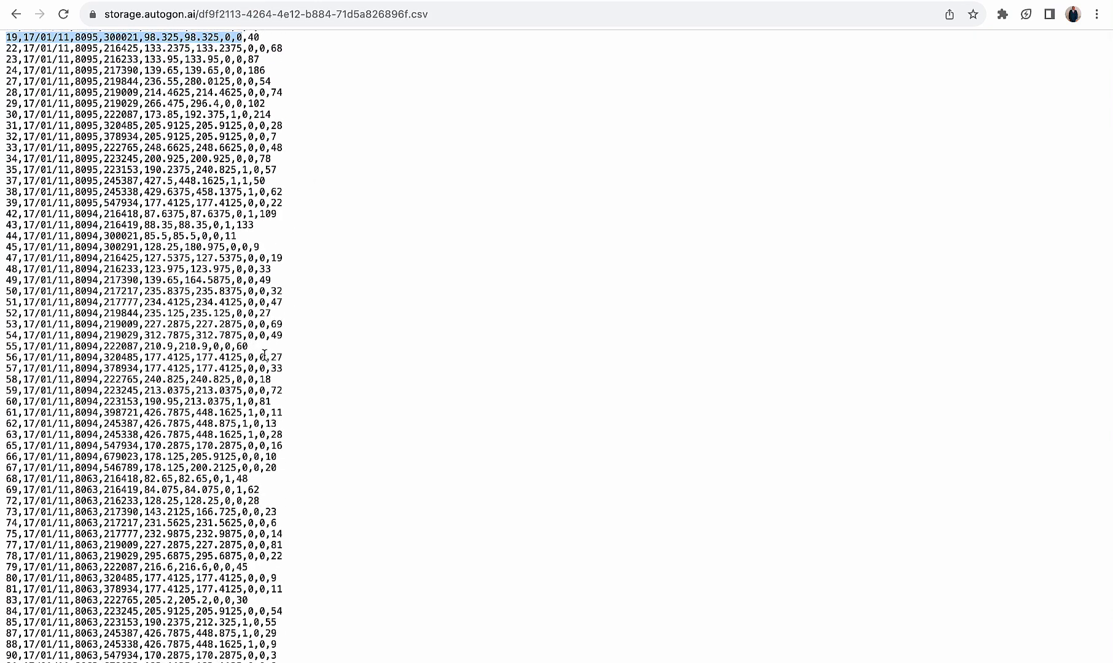
{"action": "scroll", "coordinate": [258, 467], "scroll_direction": "down", "scroll_amount": 20}
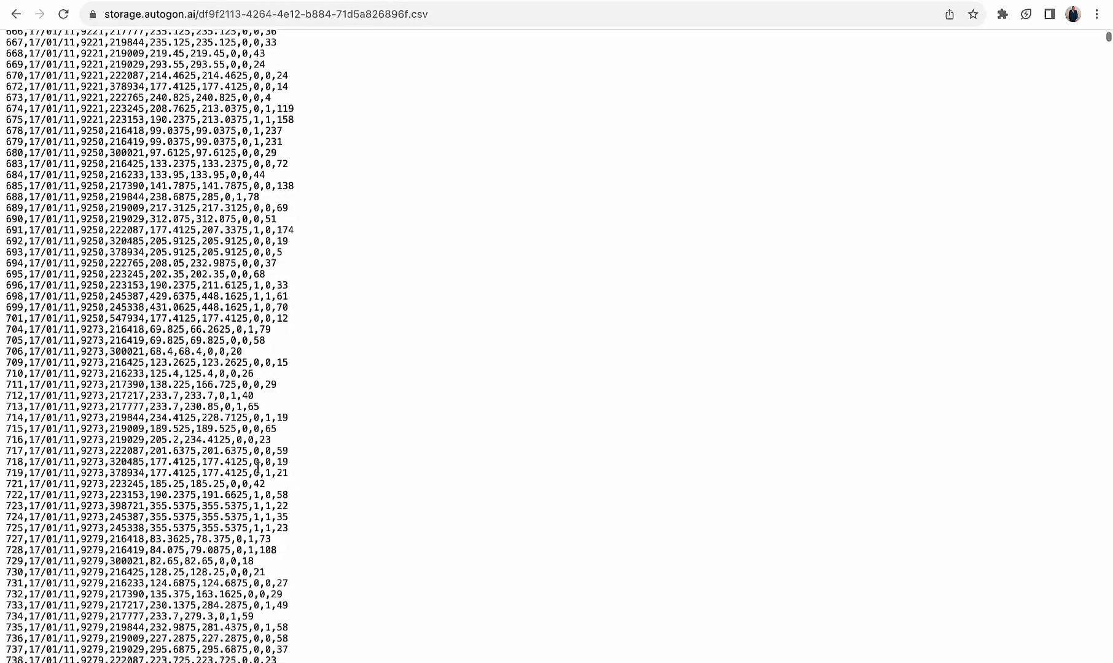
{"action": "scroll", "coordinate": [258, 466], "scroll_direction": "down", "scroll_amount": 20}
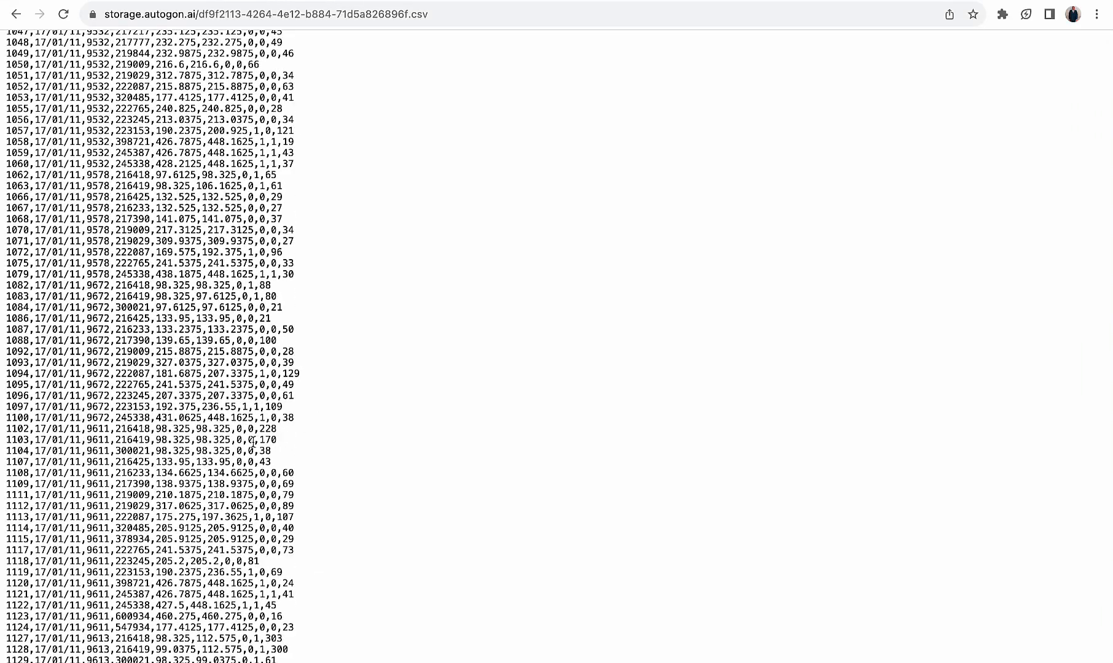
{"action": "left_click_drag", "start_coordinate": [252, 441], "coordinate": [6, 443]}
{"action": "key", "text": "ctrl+c"}
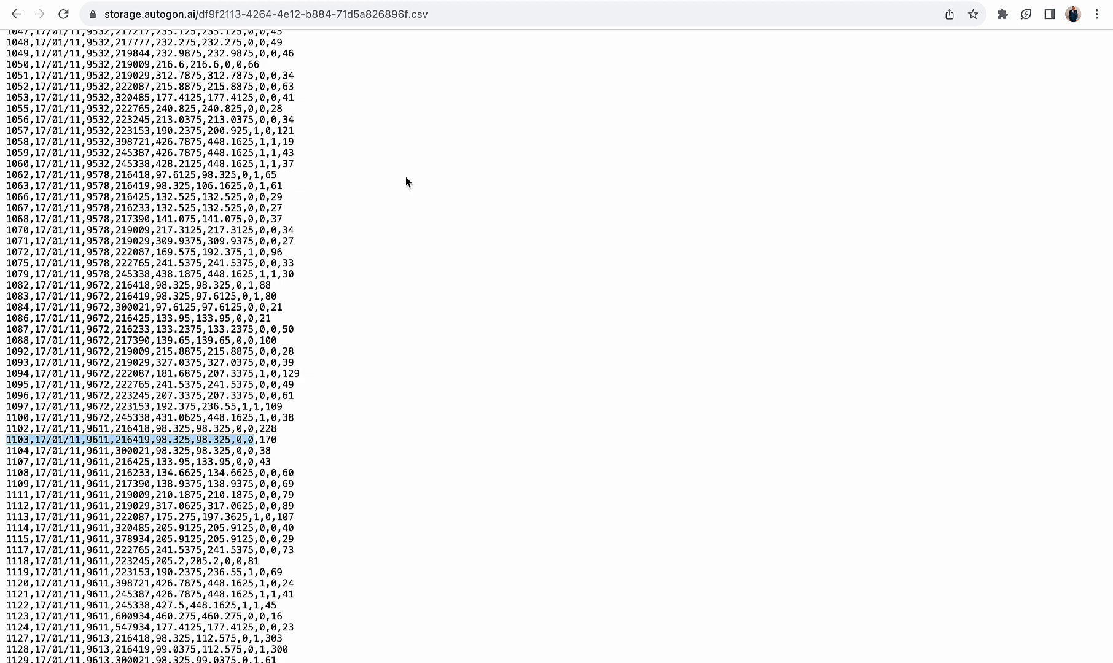
{"action": "key", "text": "ctrl+shift+Tab"}
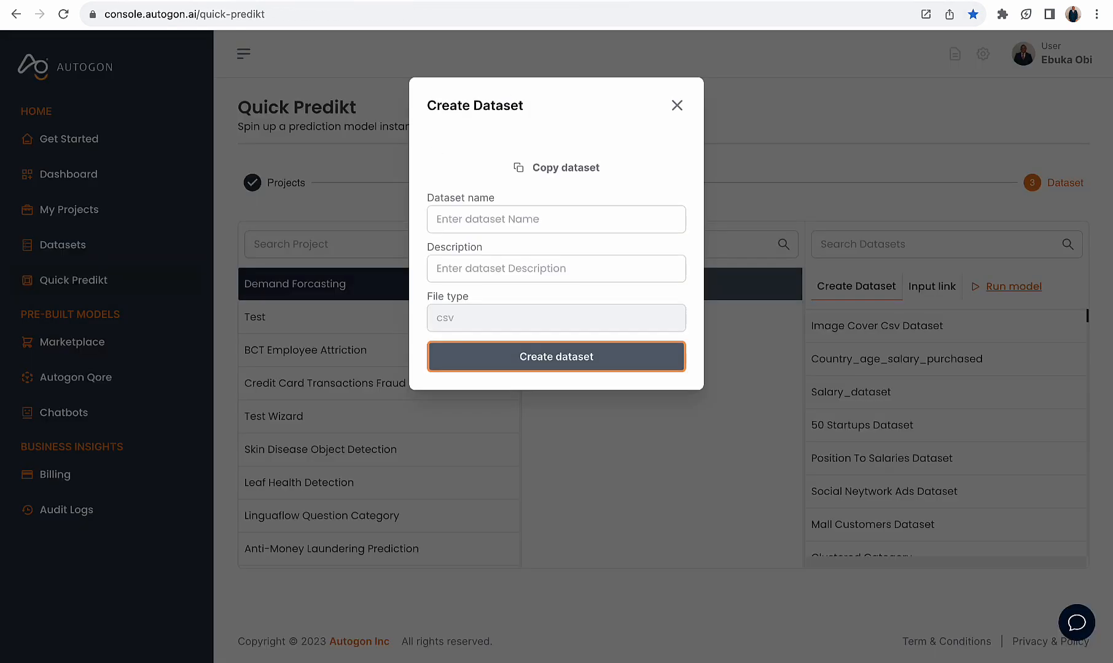
{"action": "left_click", "coordinate": [676, 103]}
{"action": "left_click", "coordinate": [868, 284]}
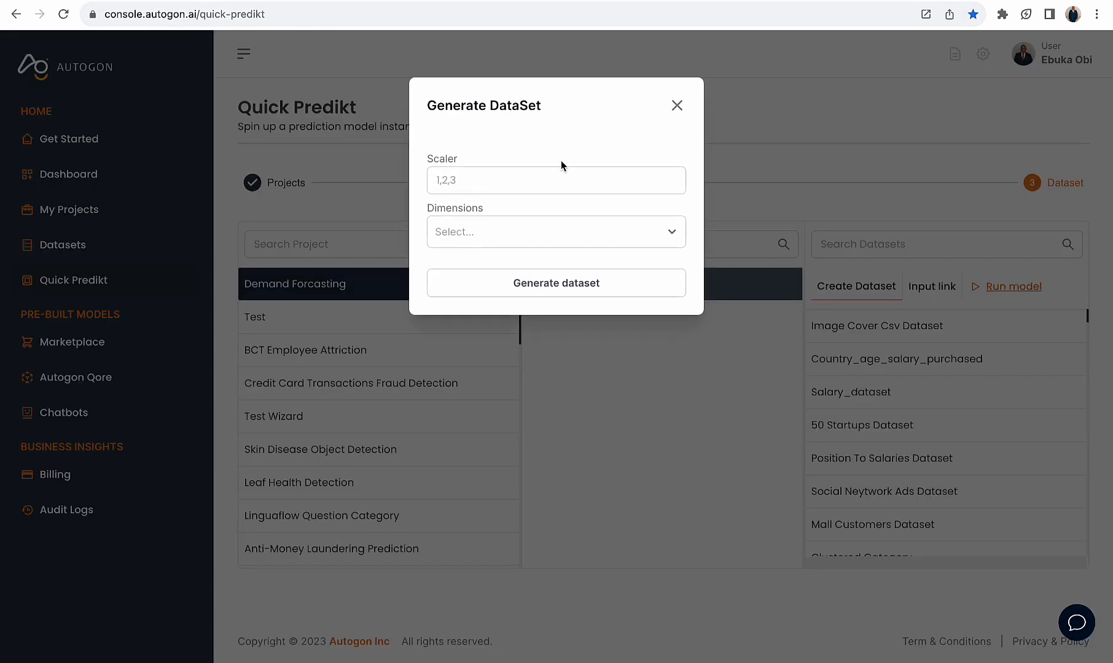
{"action": "left_click", "coordinate": [556, 172]}
{"action": "key", "text": "ctrl+v"}
Set dimensions to 1 for the record 1103 dataset, generate it, and copy its link
{"action": "left_click", "coordinate": [541, 237]}
{"action": "left_click", "coordinate": [537, 267]}
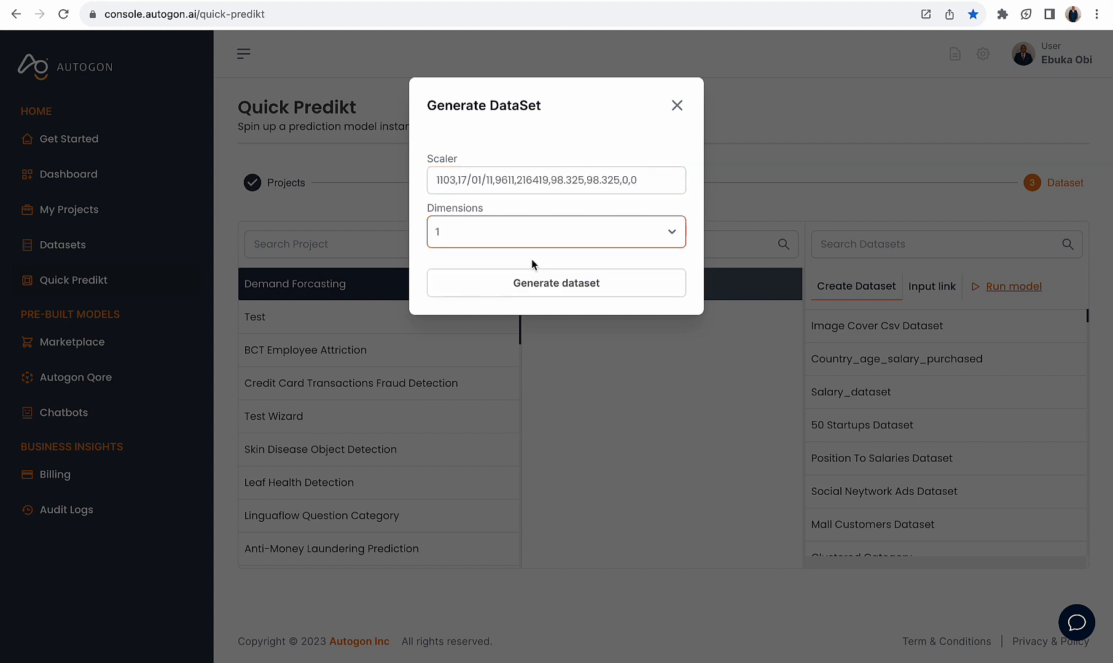
{"action": "left_click", "coordinate": [538, 285]}
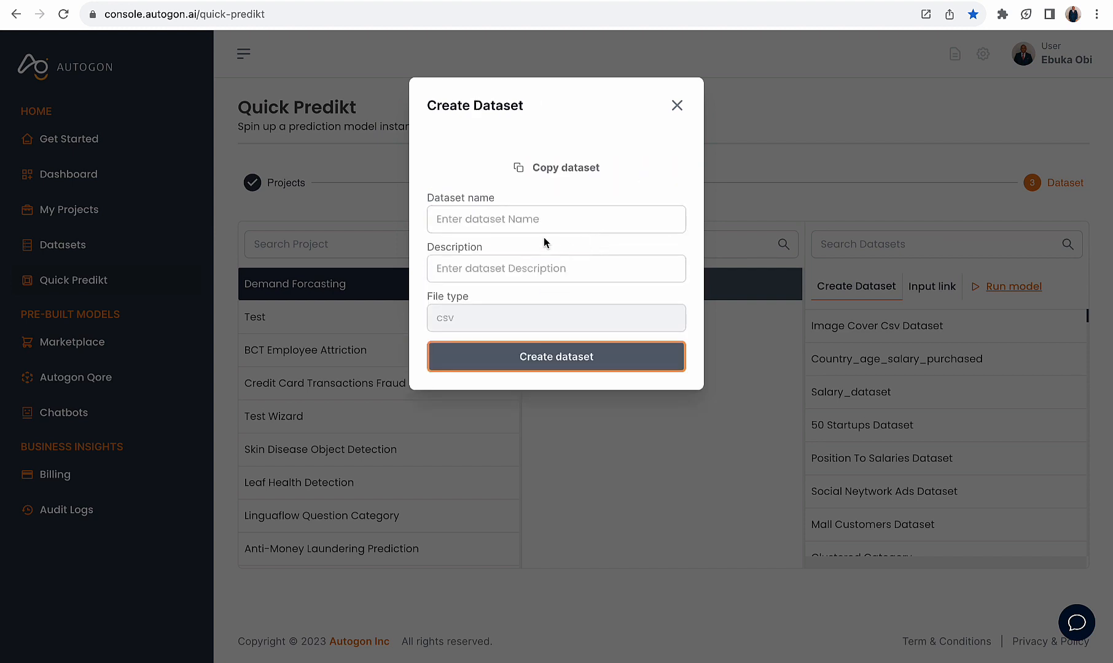
{"action": "left_click", "coordinate": [547, 167]}
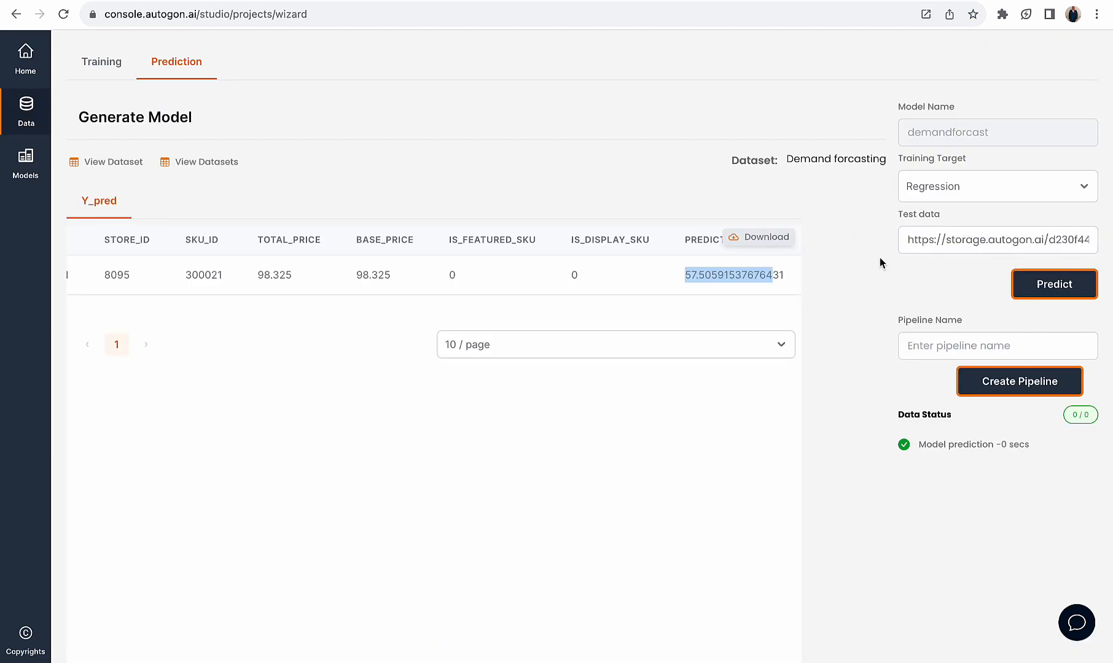
Run the Wizard's prediction on the record 1103 dataset link and compare the result with the record's units_sold in the raw CSV
{"action": "left_click", "coordinate": [930, 249]}
{"action": "key", "text": "super+a"}
{"action": "key", "text": "super+v"}
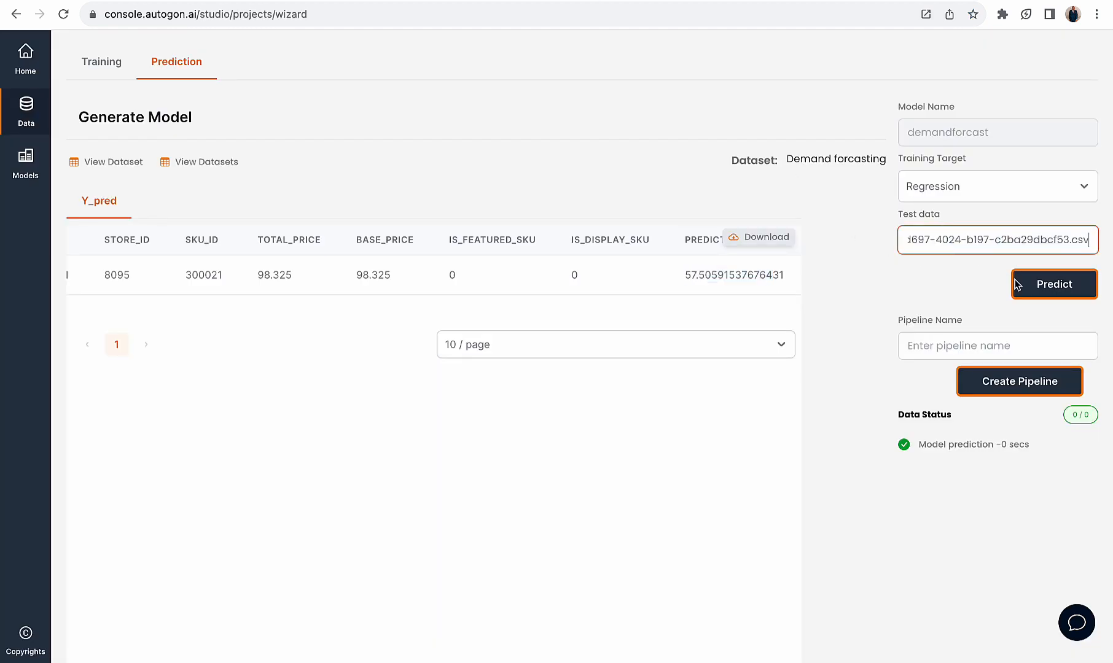
{"action": "left_click", "coordinate": [1026, 285]}
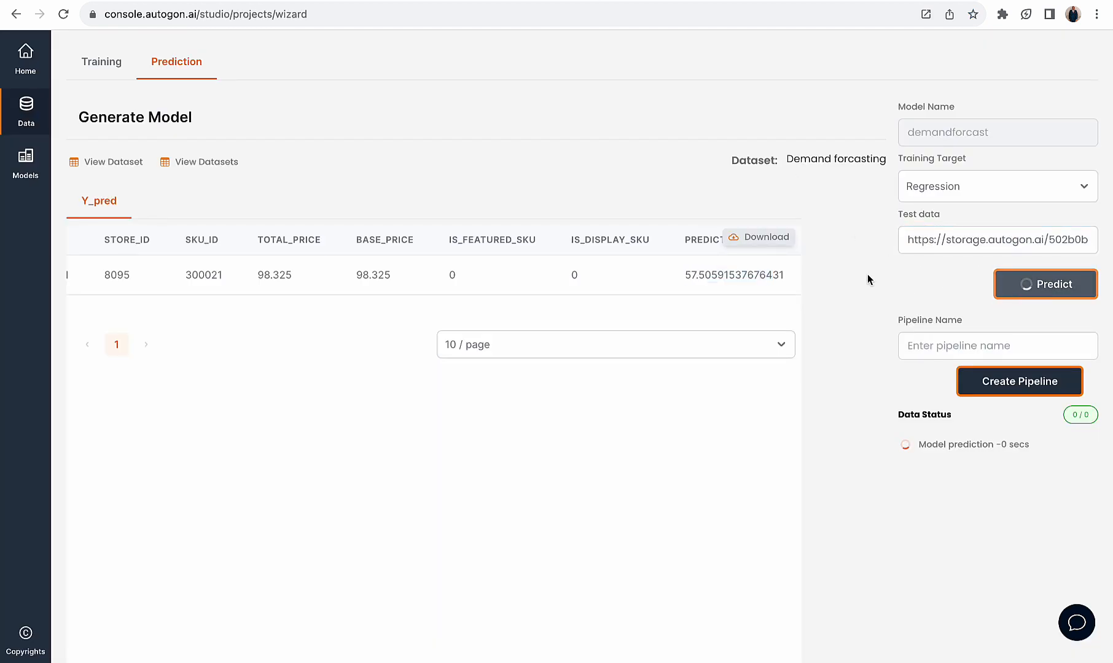
{"action": "scroll", "coordinate": [641, 272], "scroll_direction": "right", "scroll_amount": 3}
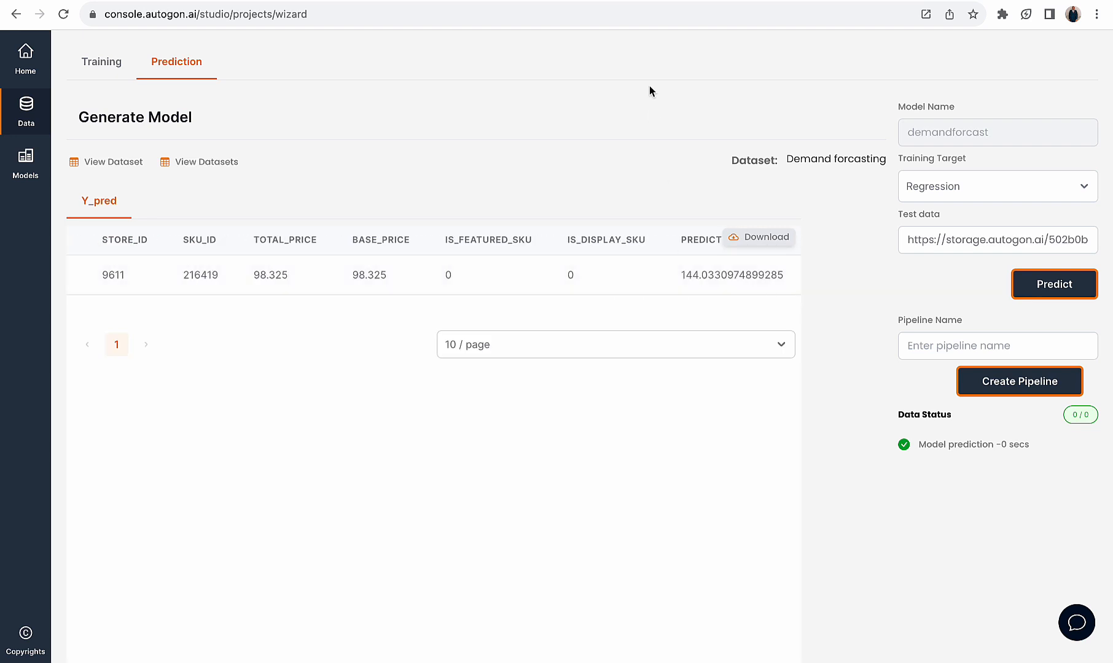
{"action": "left_click", "coordinate": [649, 0]}
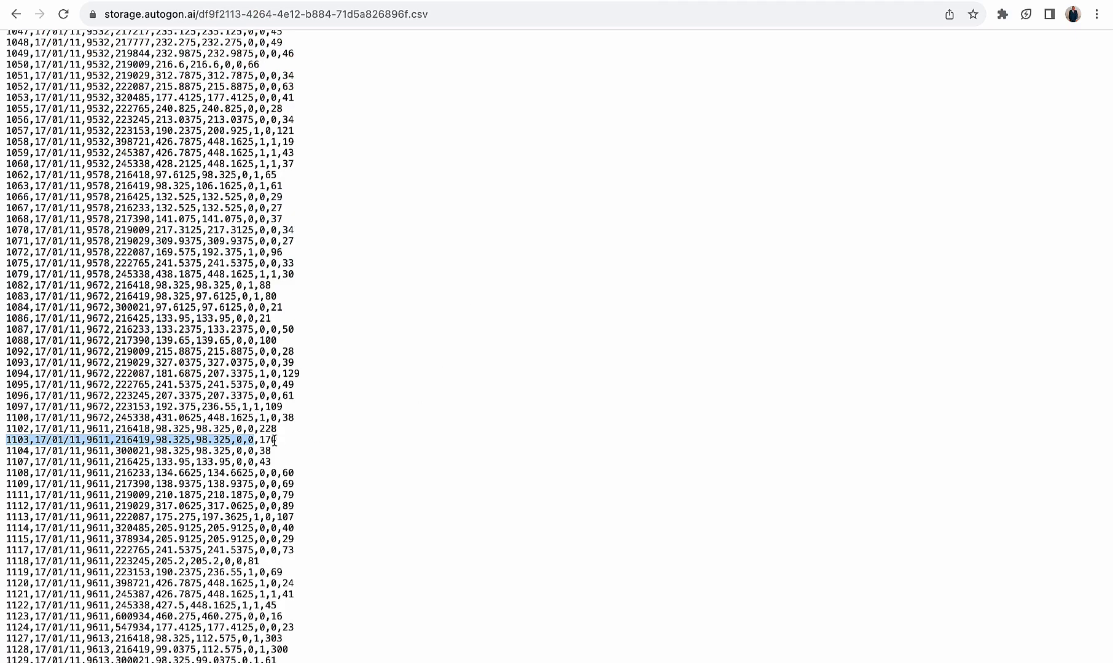
Copy record 1429's input values from the raw CSV without units_sold, and enter them as the scaler of a new Quick Predikt dataset
{"action": "scroll", "coordinate": [275, 448], "scroll_direction": "down", "scroll_amount": 10}
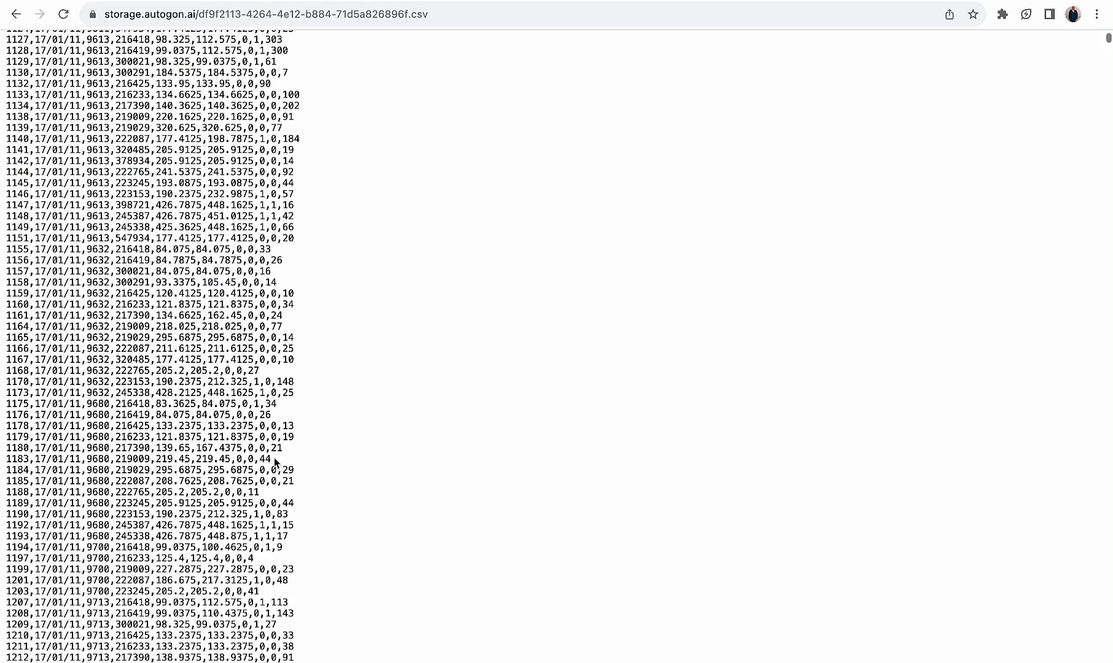
{"action": "scroll", "coordinate": [274, 462], "scroll_direction": "down", "scroll_amount": 20}
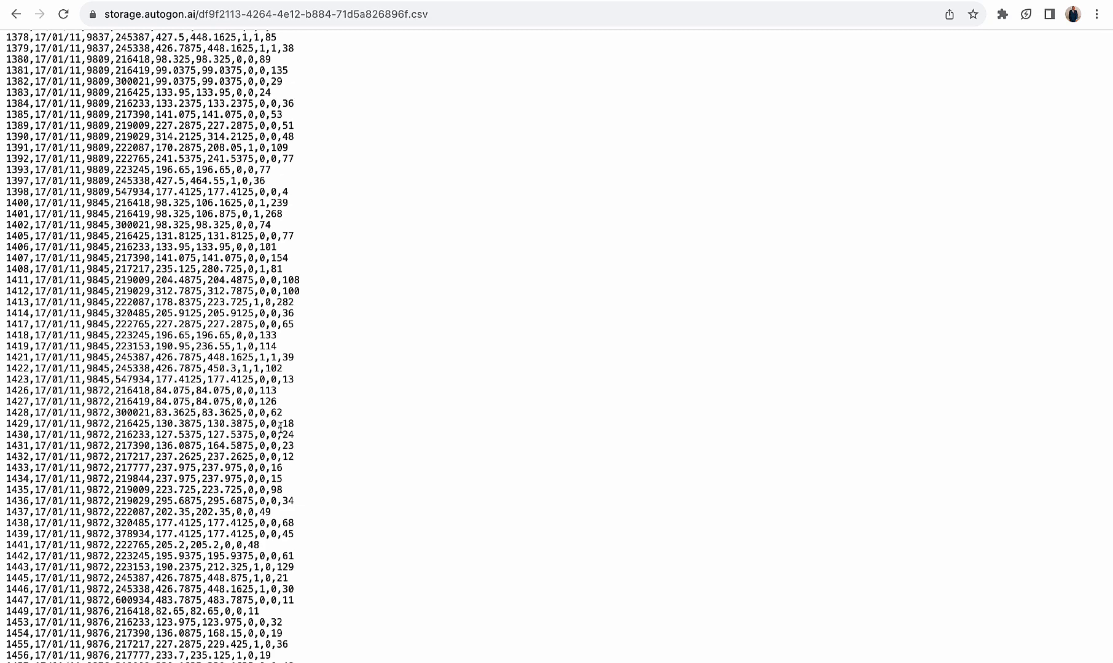
{"action": "left_click_drag", "start_coordinate": [280, 428], "coordinate": [5, 428]}
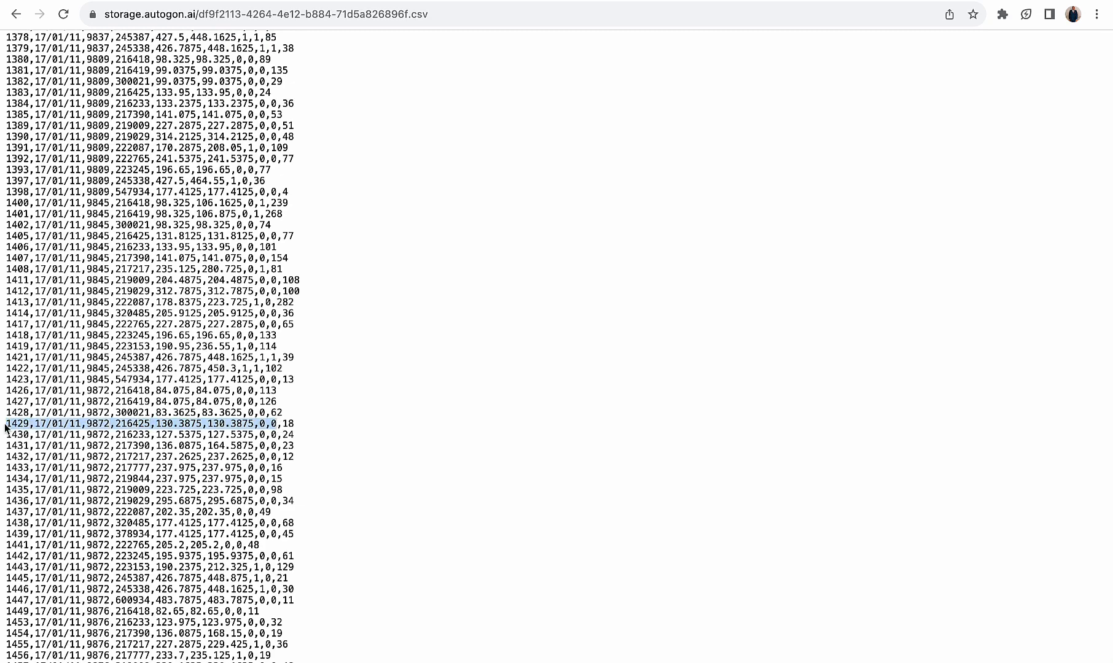
{"action": "left_click", "coordinate": [555, 1]}
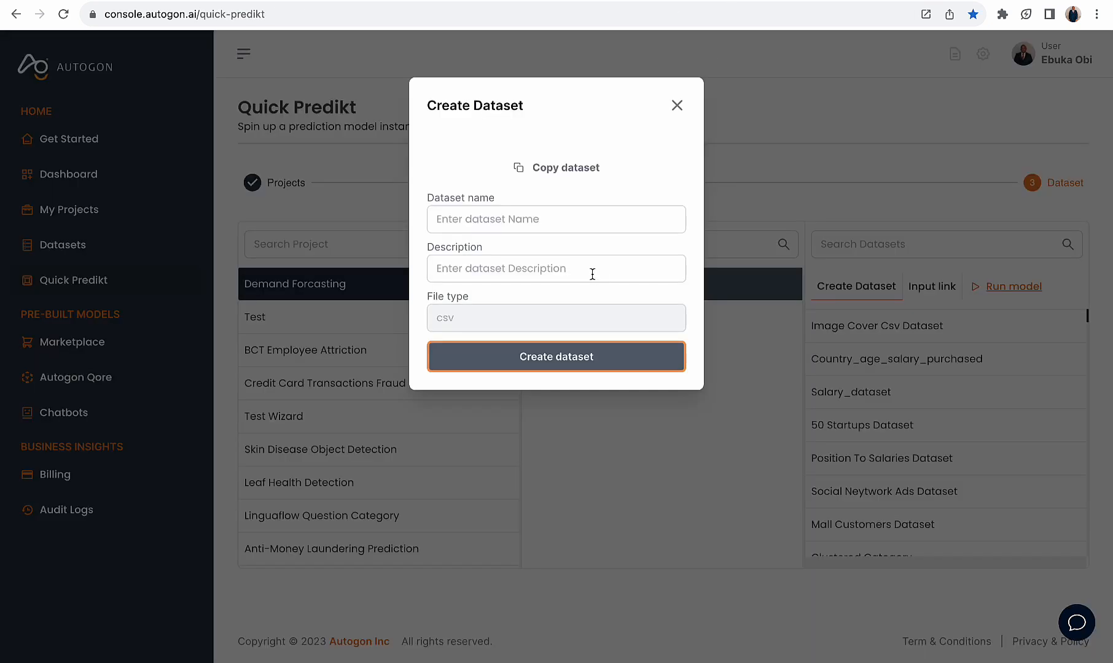
{"action": "left_click", "coordinate": [678, 107]}
{"action": "left_click", "coordinate": [841, 283]}
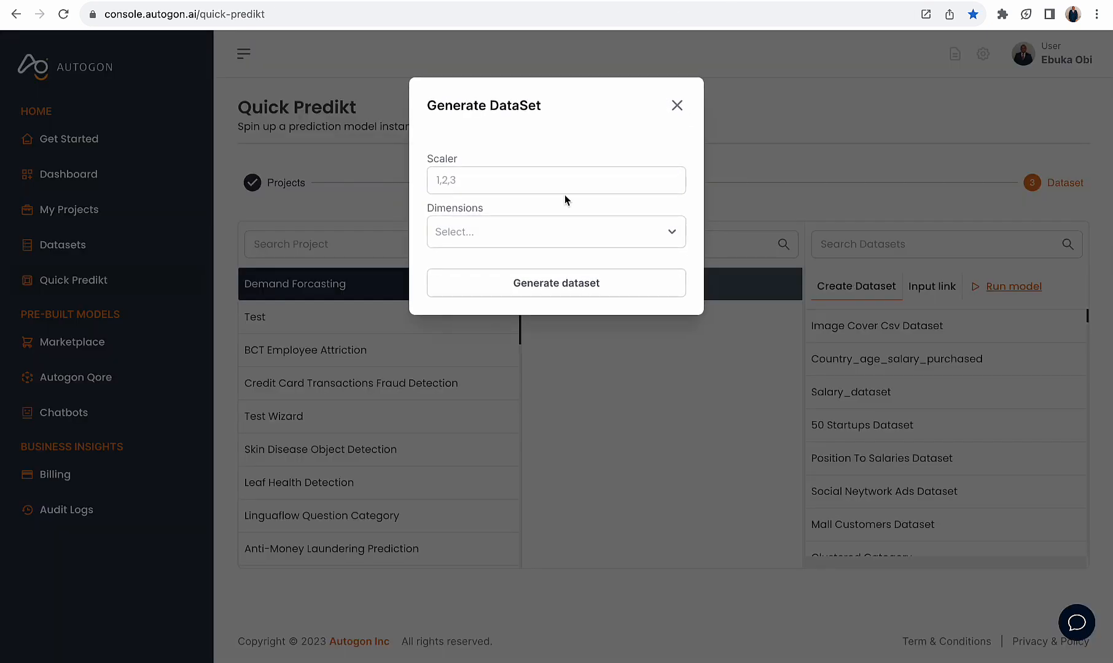
{"action": "left_click", "coordinate": [540, 182]}
{"action": "type", "text": "1429,17/01/11,9872,2161425,130.3875,130.3875,0,0"}
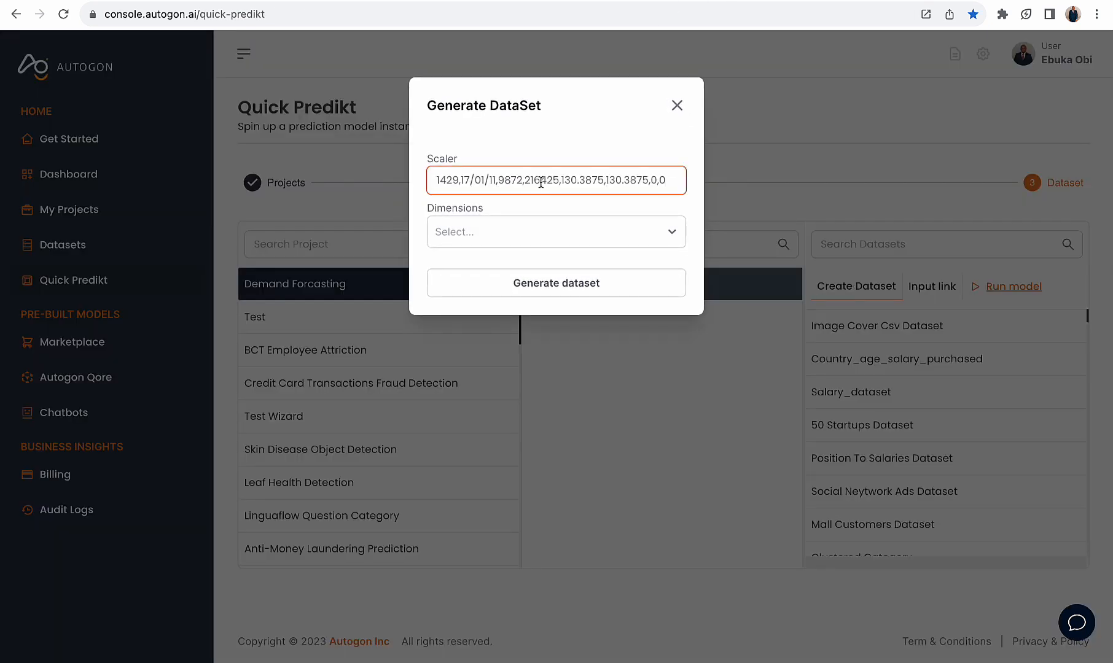
Set dimensions to 1 for the record 1429 dataset, generate it, and copy its link
{"action": "left_click", "coordinate": [527, 235]}
{"action": "left_click", "coordinate": [516, 264]}
{"action": "left_click", "coordinate": [527, 285]}
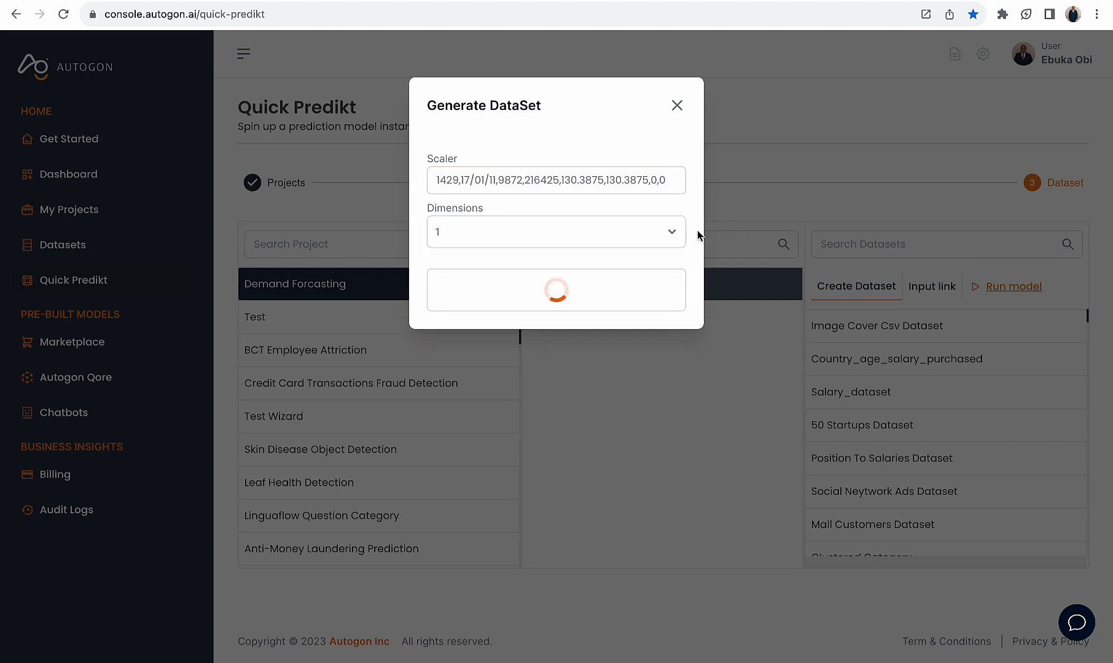
{"action": "left_click", "coordinate": [544, 168]}
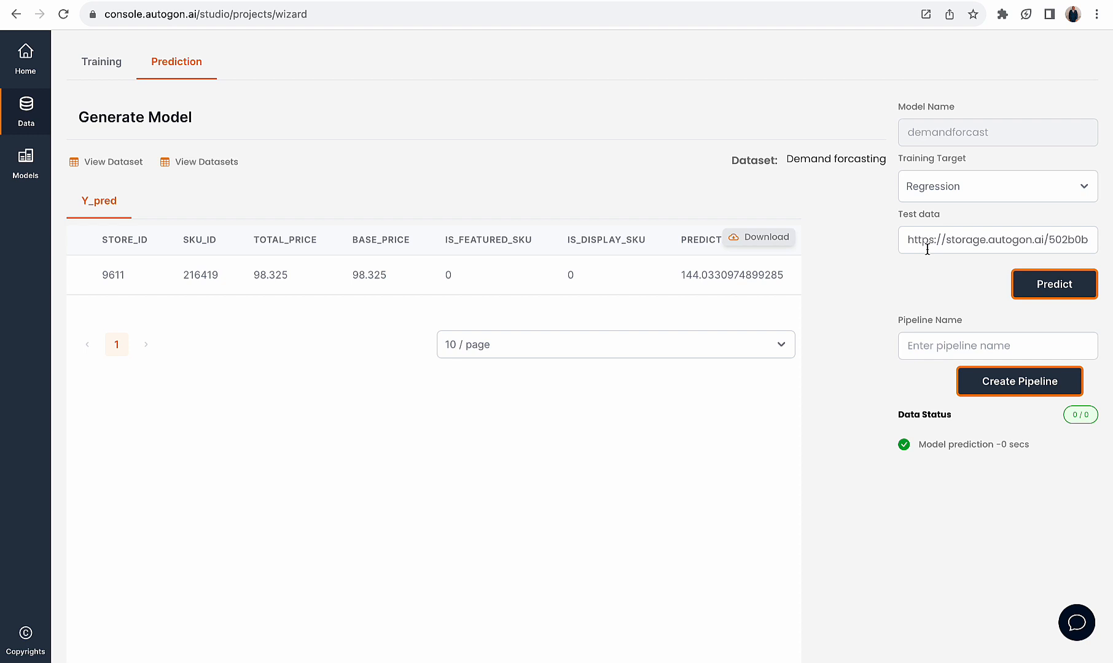
Run the Wizard's prediction on the record 1429 dataset link and compare the result with the record's units_sold in the raw CSV
{"action": "left_click", "coordinate": [927, 249]}
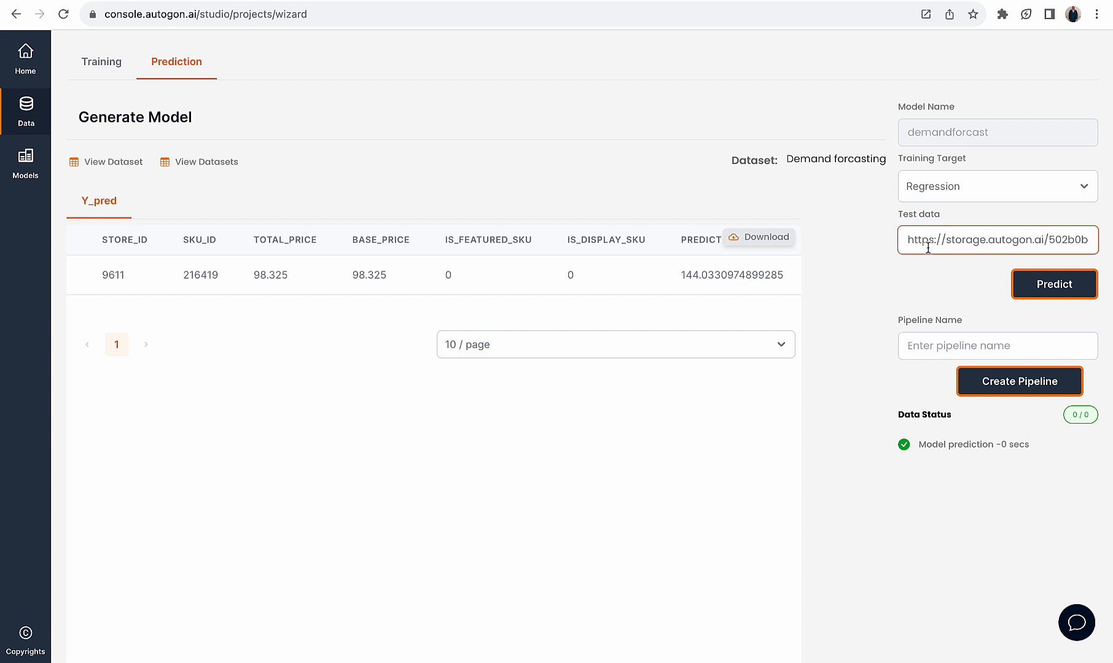
{"action": "key", "text": "super+a"}
{"action": "key", "text": "super+v"}
{"action": "left_click", "coordinate": [1034, 288]}
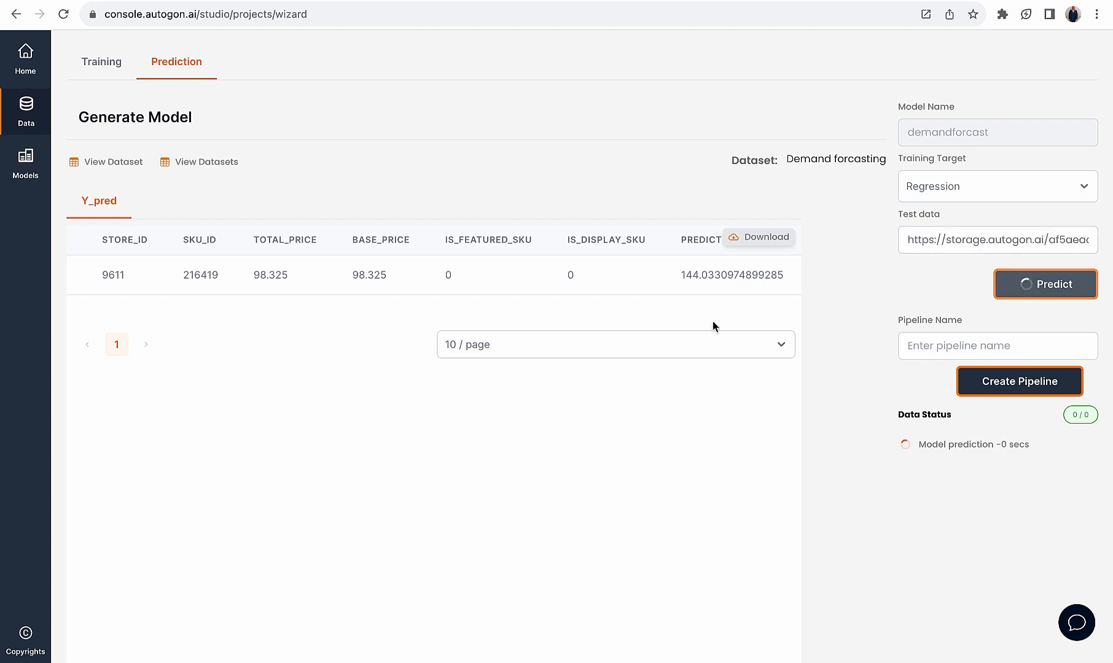
{"action": "scroll", "coordinate": [701, 293], "scroll_direction": "right", "scroll_amount": 5}
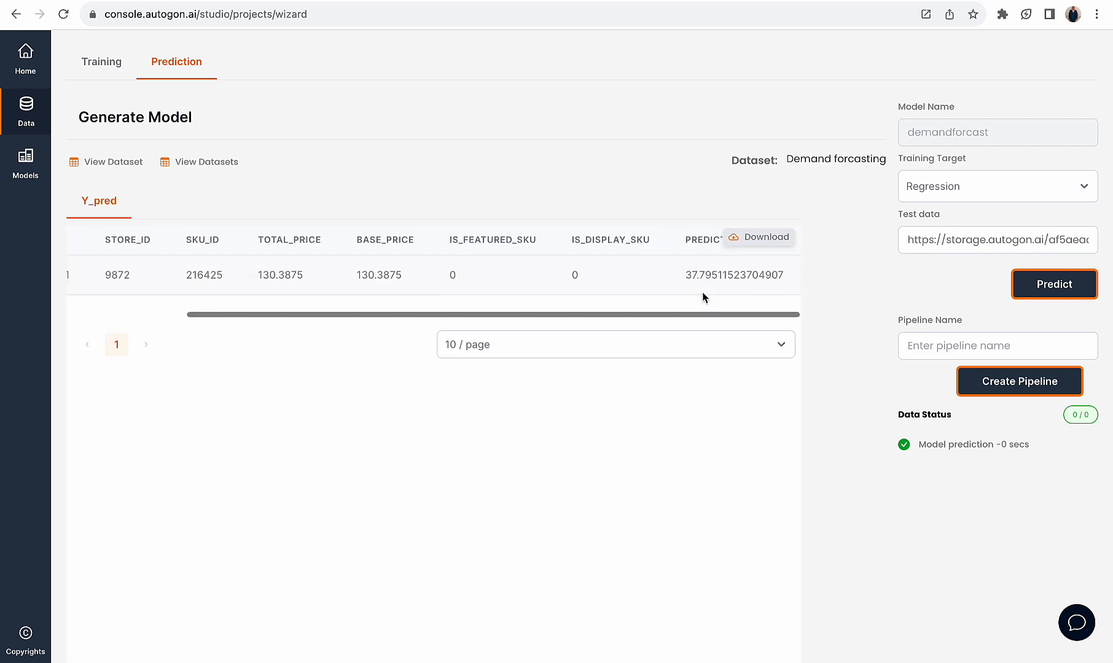
{"action": "left_click_drag", "start_coordinate": [678, 275], "coordinate": [804, 278]}
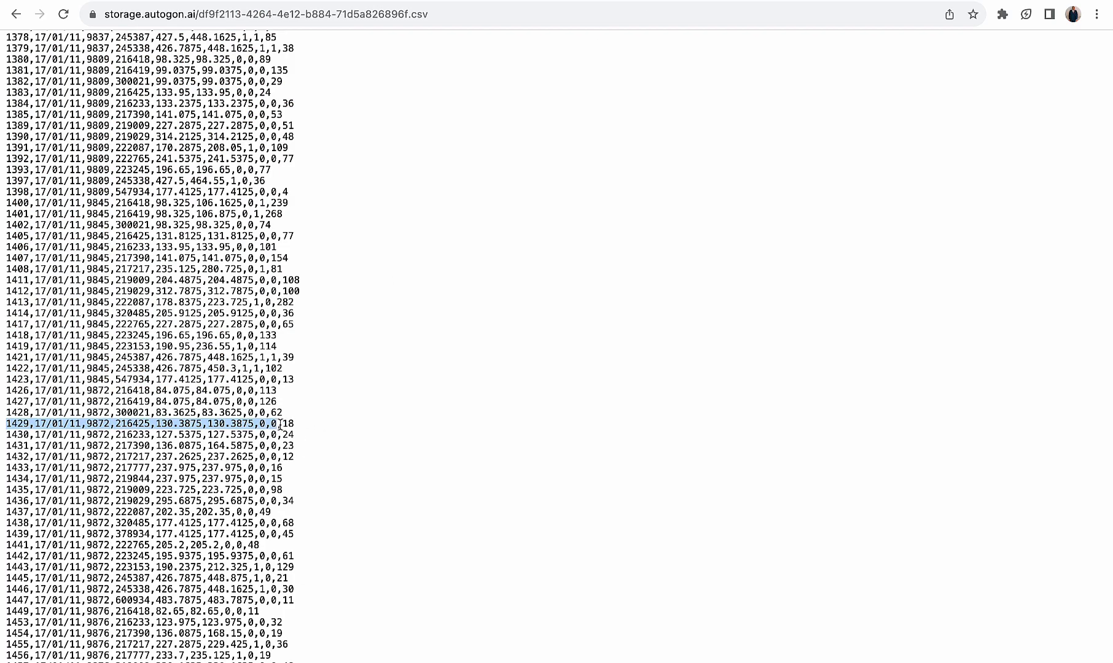
{"action": "left_click_drag", "start_coordinate": [280, 424], "coordinate": [308, 429]}
Copy record 1567's input values from the raw CSV without units_sold, and enter them as the scaler of a new Quick Predikt dataset
{"action": "scroll", "coordinate": [264, 535], "scroll_direction": "down", "scroll_amount": 15}
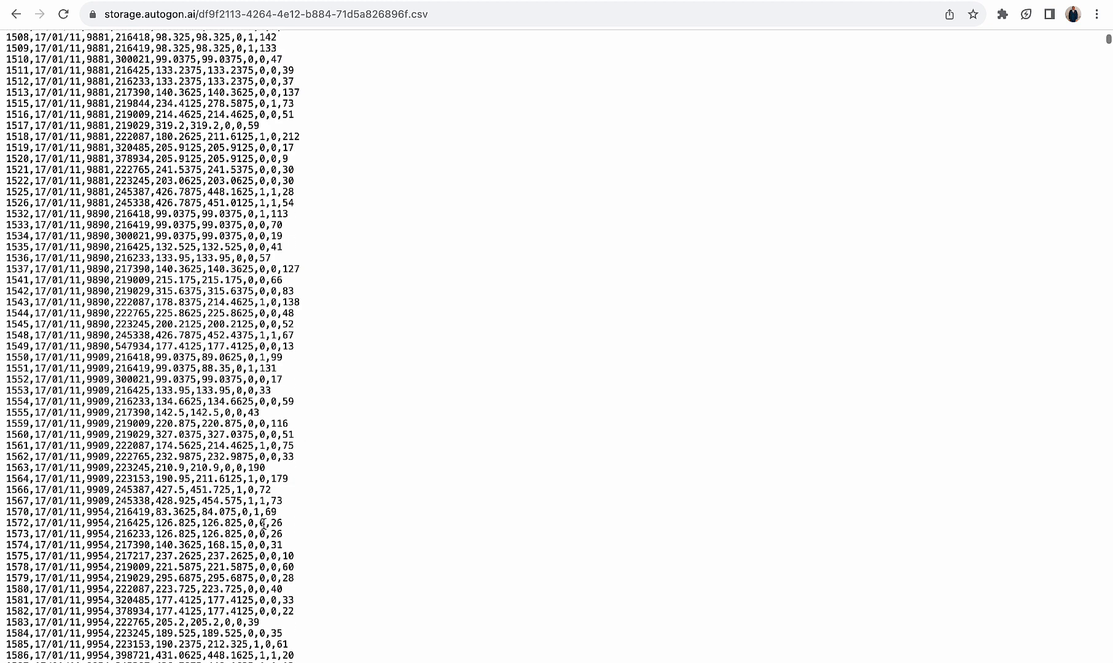
{"action": "left_click_drag", "start_coordinate": [267, 501], "coordinate": [5, 503]}
{"action": "key", "text": "ctrl+c"}
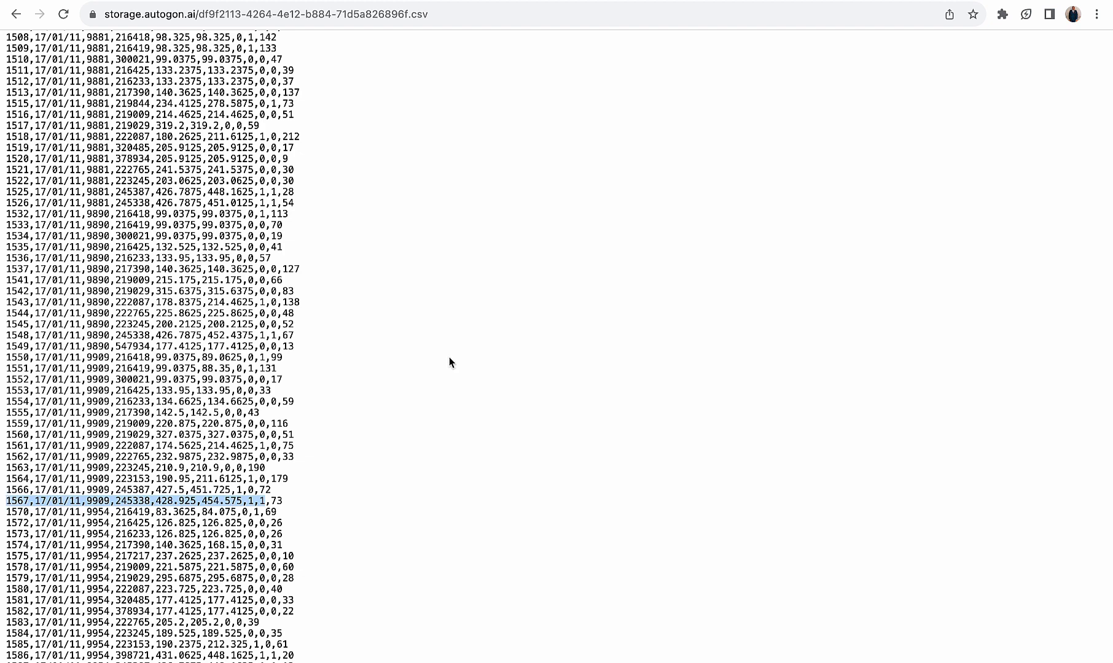
{"action": "left_click", "coordinate": [585, 1]}
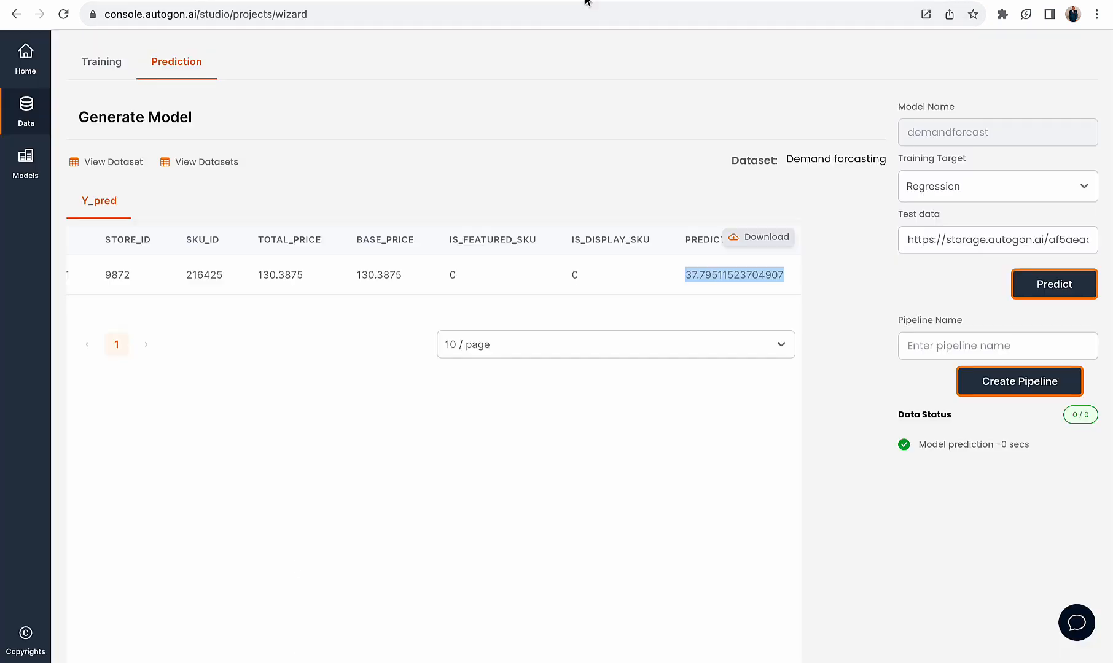
{"action": "left_click", "coordinate": [735, 1]}
{"action": "left_click", "coordinate": [676, 105]}
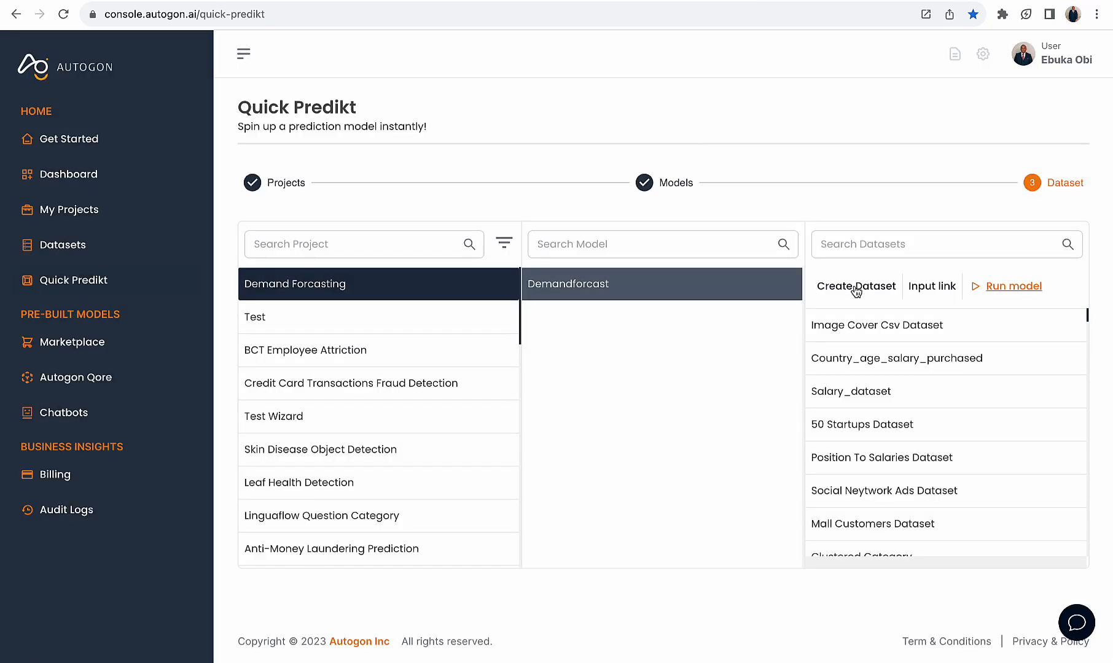
{"action": "left_click", "coordinate": [856, 286]}
{"action": "left_click", "coordinate": [549, 183]}
{"action": "key", "text": "ctrl+v"}
Set dimensions to 1 for the record 1567 dataset, generate it, and copy its link
{"action": "left_click", "coordinate": [521, 232]}
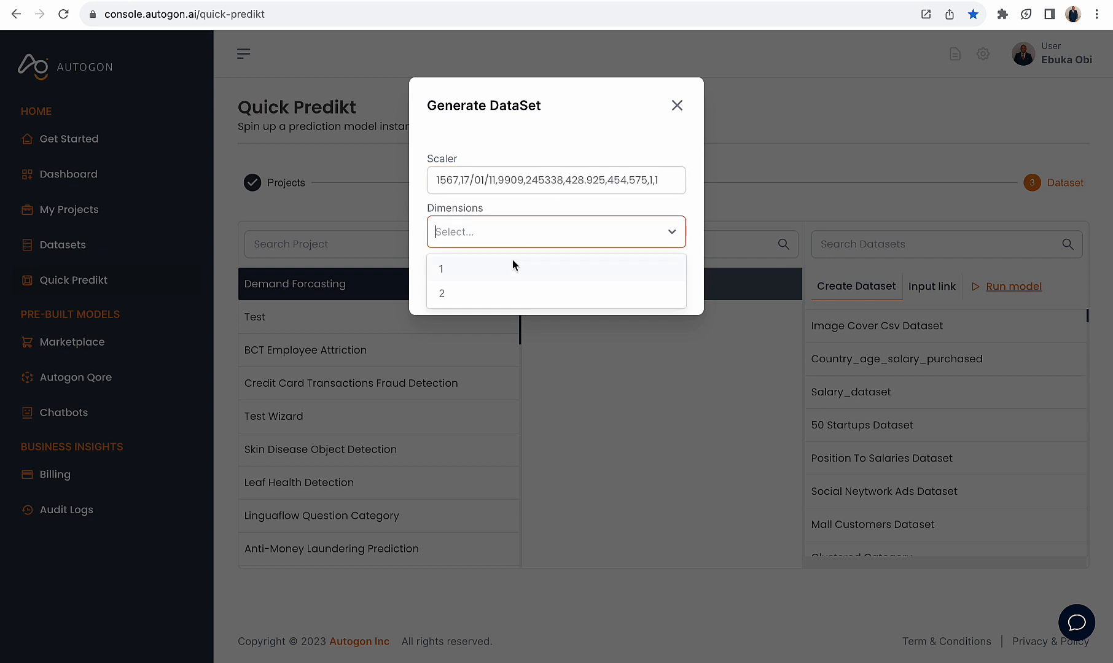
{"action": "left_click", "coordinate": [514, 264]}
{"action": "left_click", "coordinate": [536, 286]}
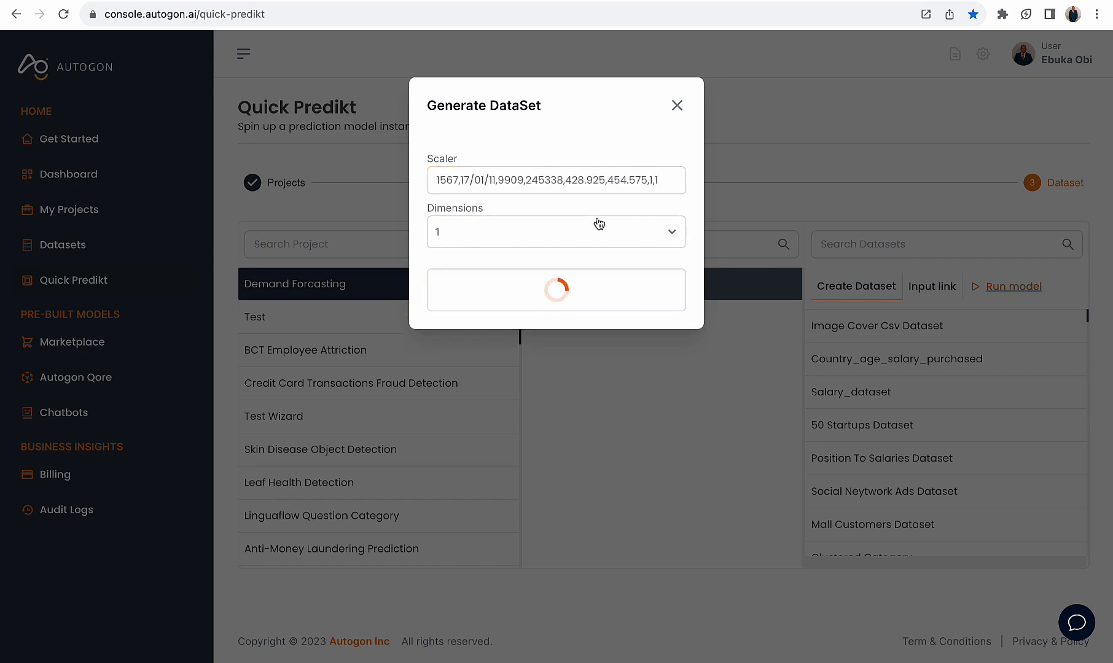
{"action": "left_click", "coordinate": [552, 168]}
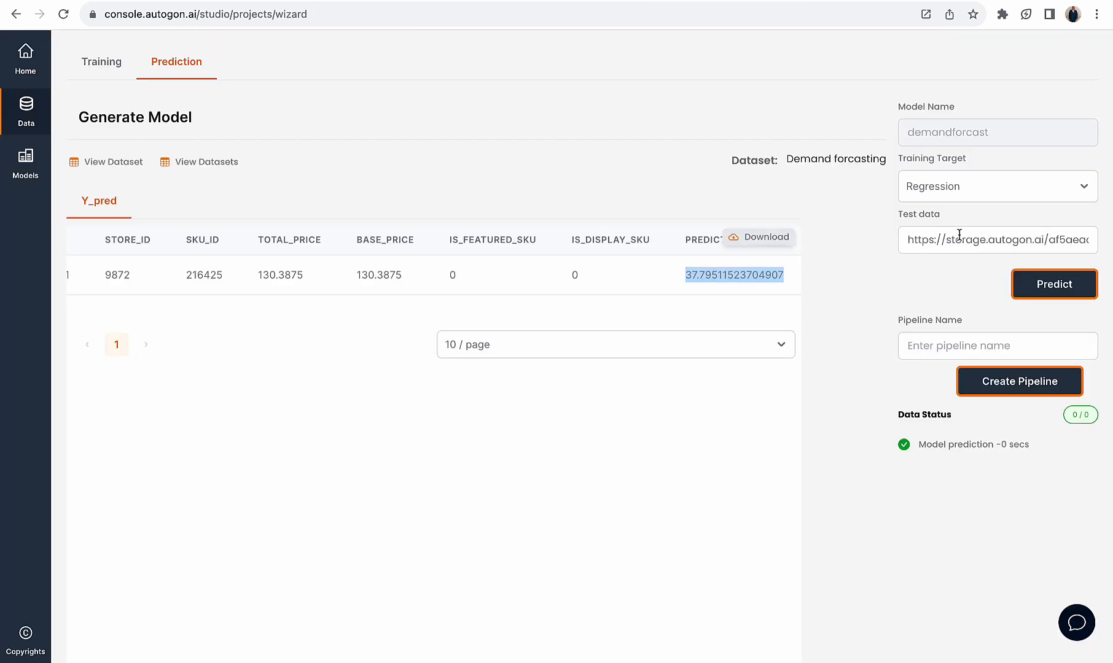
Replace the Wizard's test data link with the record 1567 dataset link, and run the prediction to view the predicted value
{"action": "left_click", "coordinate": [945, 239]}
{"action": "triple_click", "coordinate": [945, 239]}
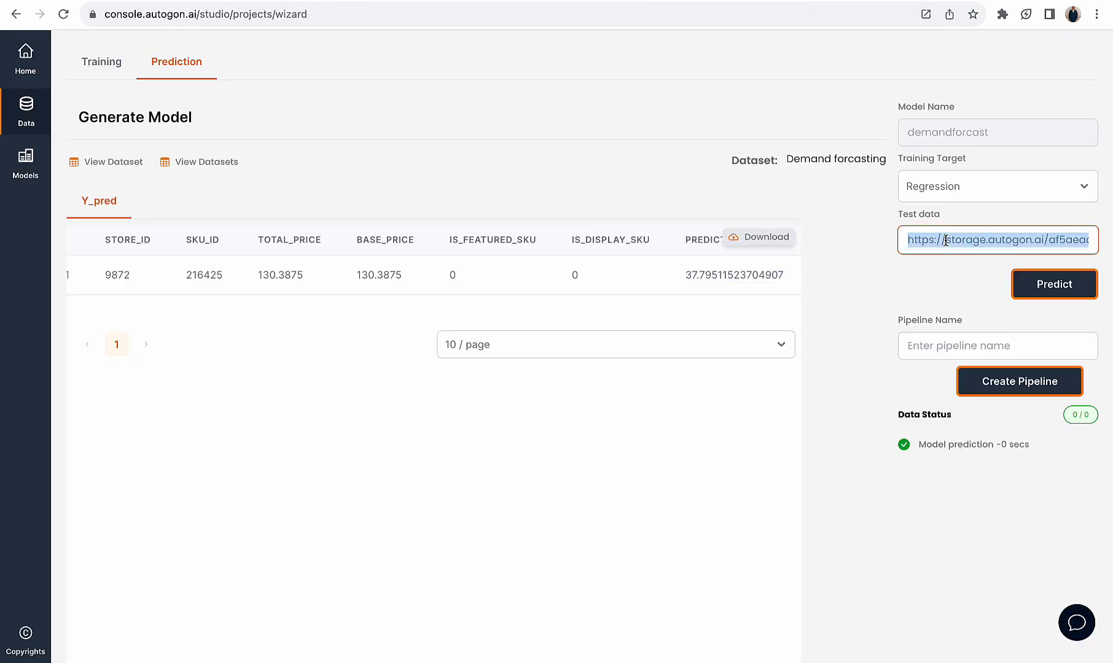
{"action": "key", "text": "ctrl+v"}
{"action": "left_click", "coordinate": [1062, 286]}
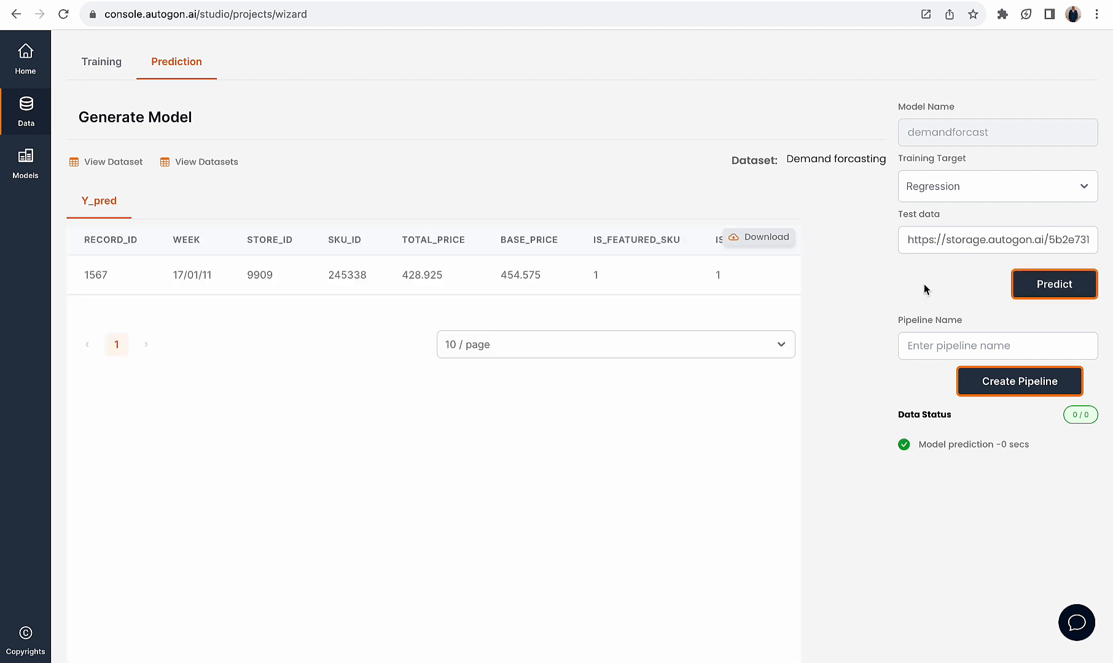
{"action": "scroll", "coordinate": [720, 264], "scroll_direction": "right", "scroll_amount": 3}
{"action": "left_click_drag", "start_coordinate": [699, 275], "coordinate": [678, 275]}
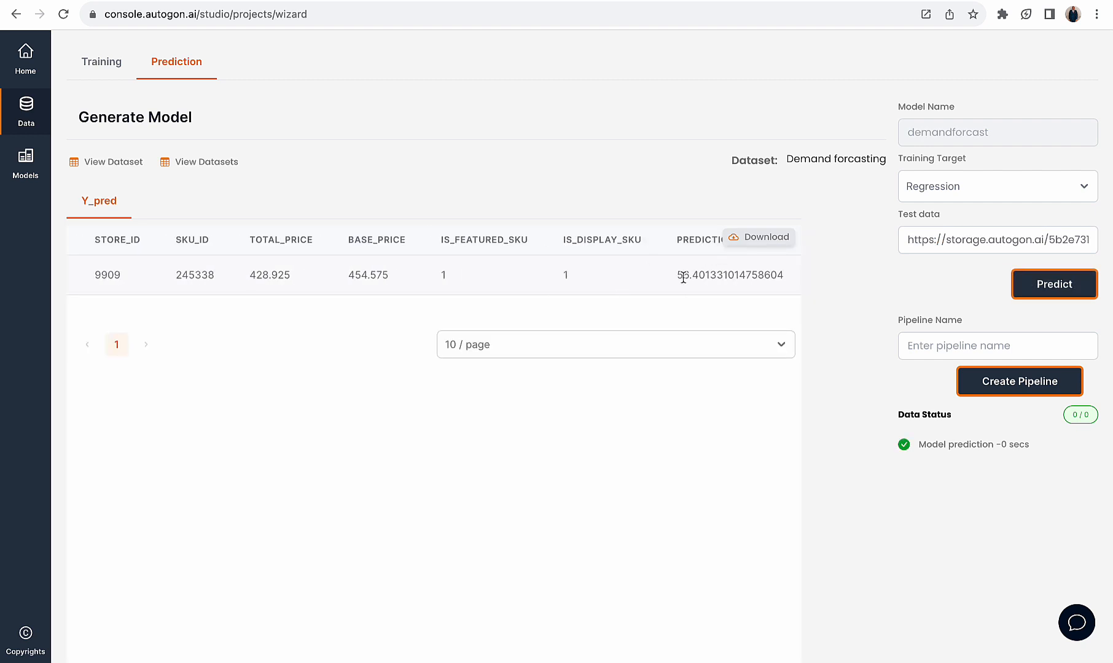
Compare the predicted value for record 1567 with that record's units_sold in the raw CSV
{"action": "left_click_drag", "start_coordinate": [755, 278], "coordinate": [773, 275]}
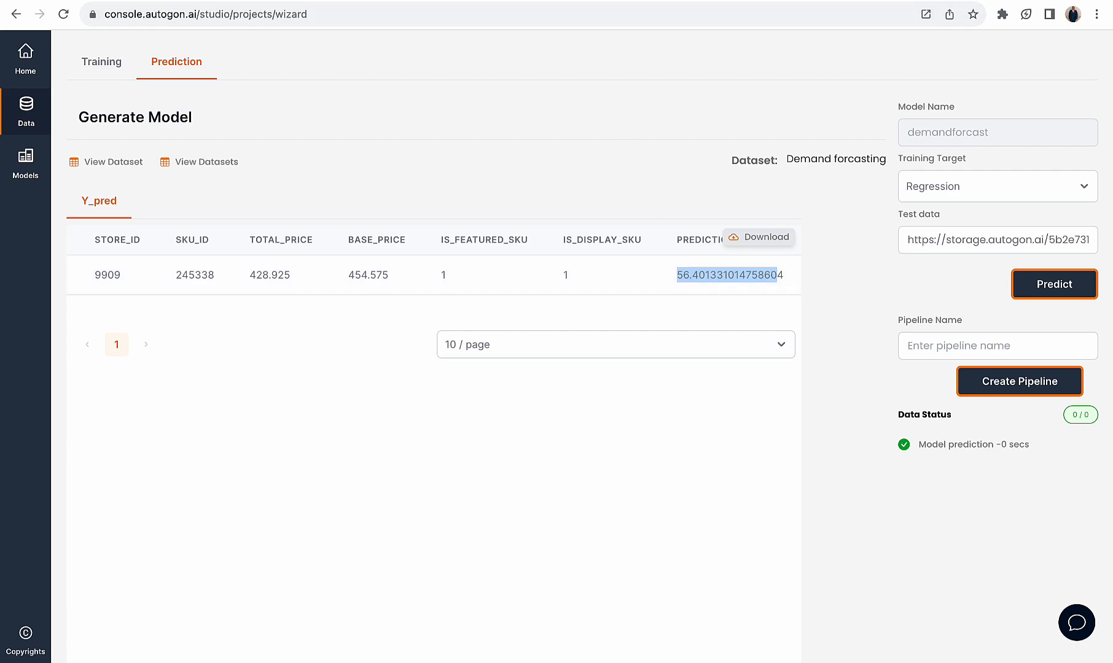
{"action": "left_click", "coordinate": [646, 1]}
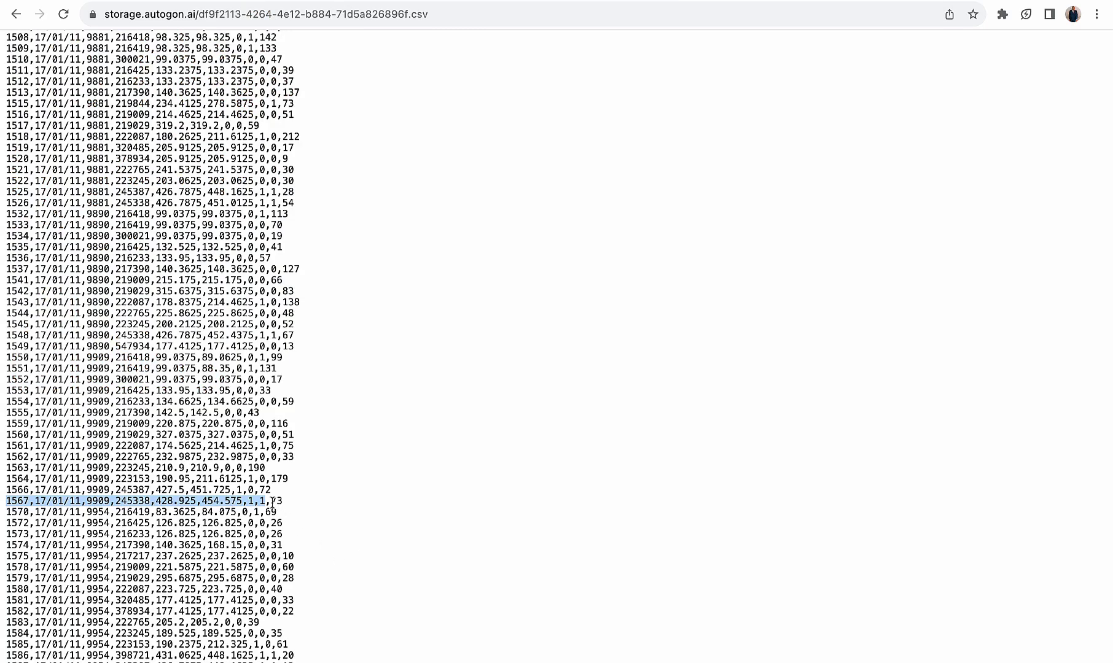
{"action": "left_click_drag", "start_coordinate": [271, 501], "coordinate": [289, 503]}
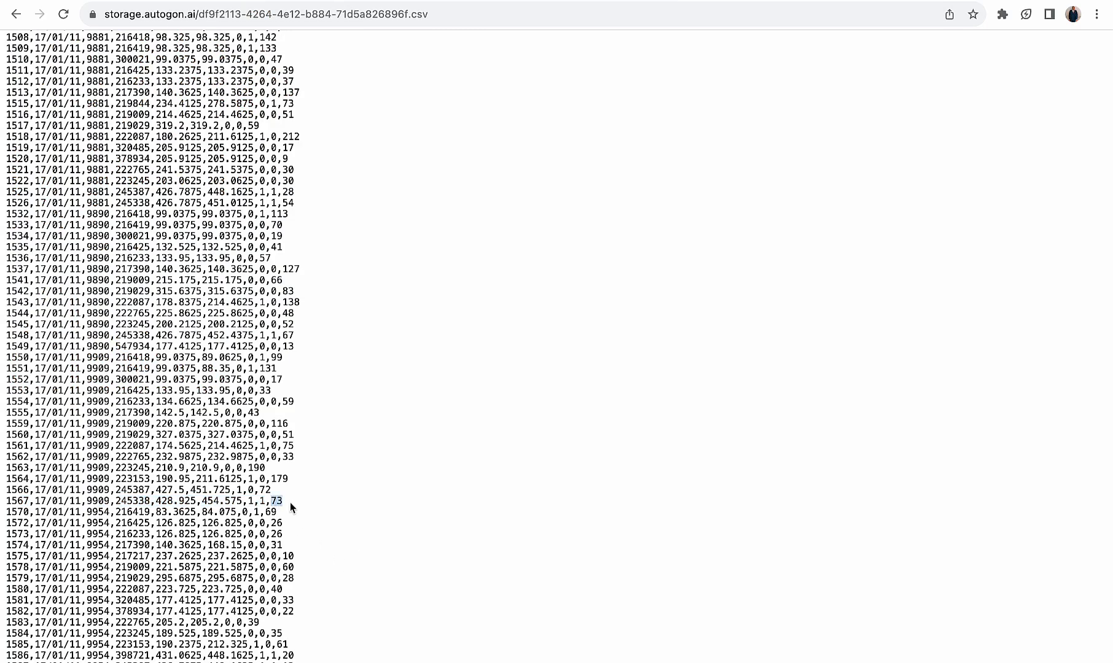
{"action": "left_click", "coordinate": [585, 8]}
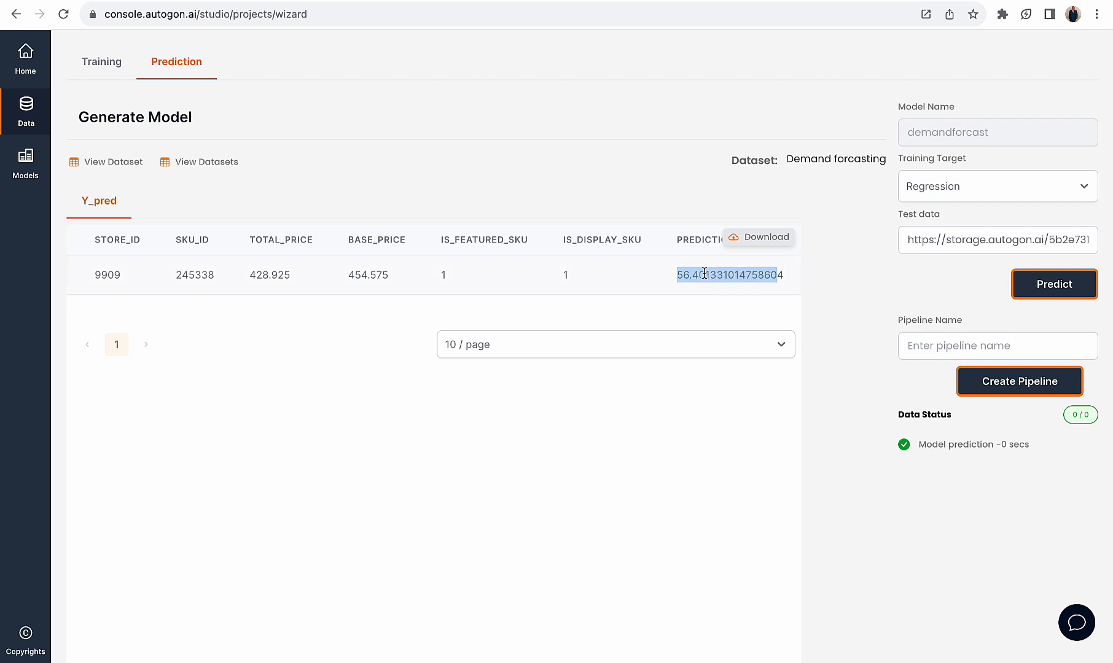
{"action": "scroll", "coordinate": [700, 273], "scroll_direction": "right", "scroll_amount": 1}
{"action": "scroll", "coordinate": [799, 299], "scroll_direction": "left", "scroll_amount": 1}
Create a pipeline named dfw from the demandforcast model
{"action": "left_click", "coordinate": [916, 342]}
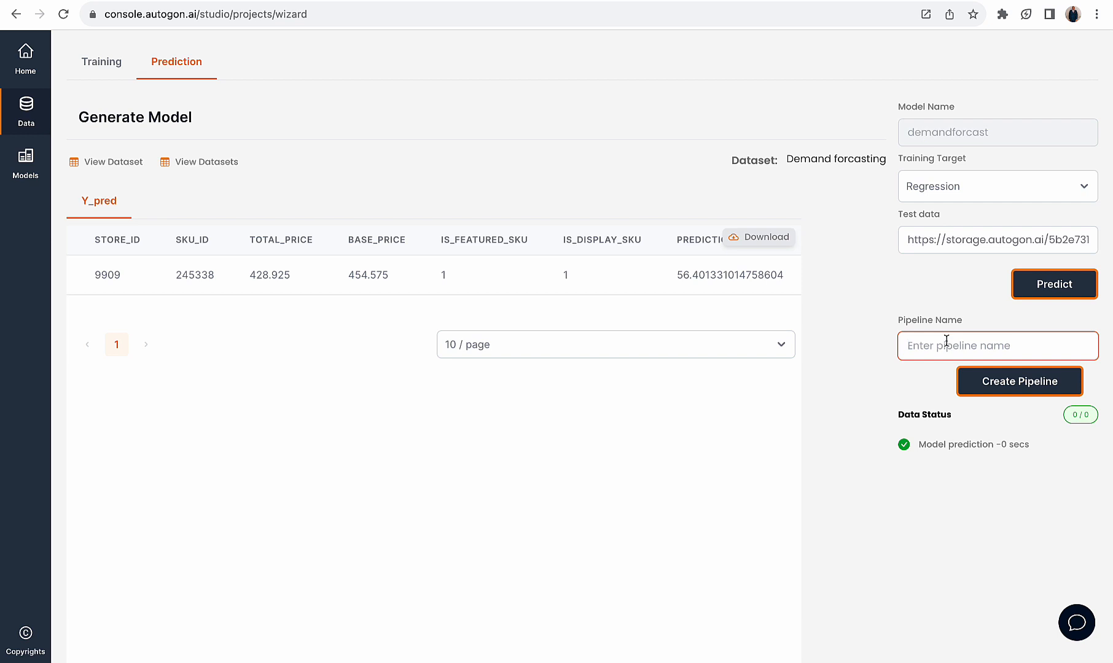
{"action": "type", "text": "dfw"}
{"action": "left_click_drag", "start_coordinate": [927, 345], "coordinate": [892, 352]}
{"action": "left_click", "coordinate": [986, 385]}
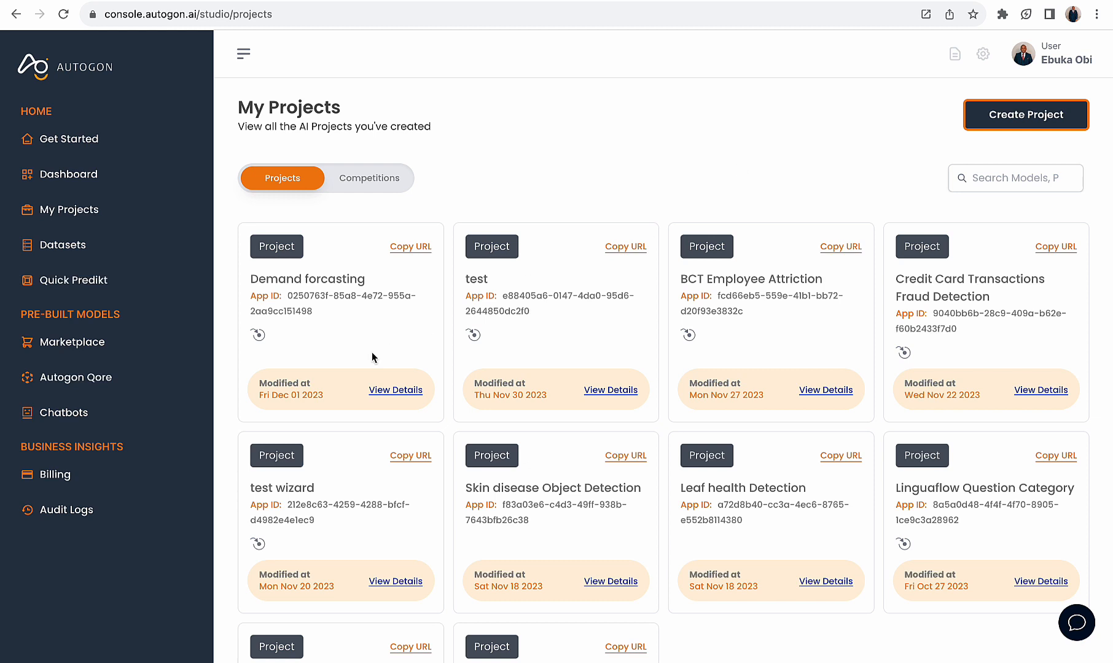
Open the Demand forcasting project in Studio and examine the columns of the Data Input block's dataset
{"action": "left_click", "coordinate": [392, 388]}
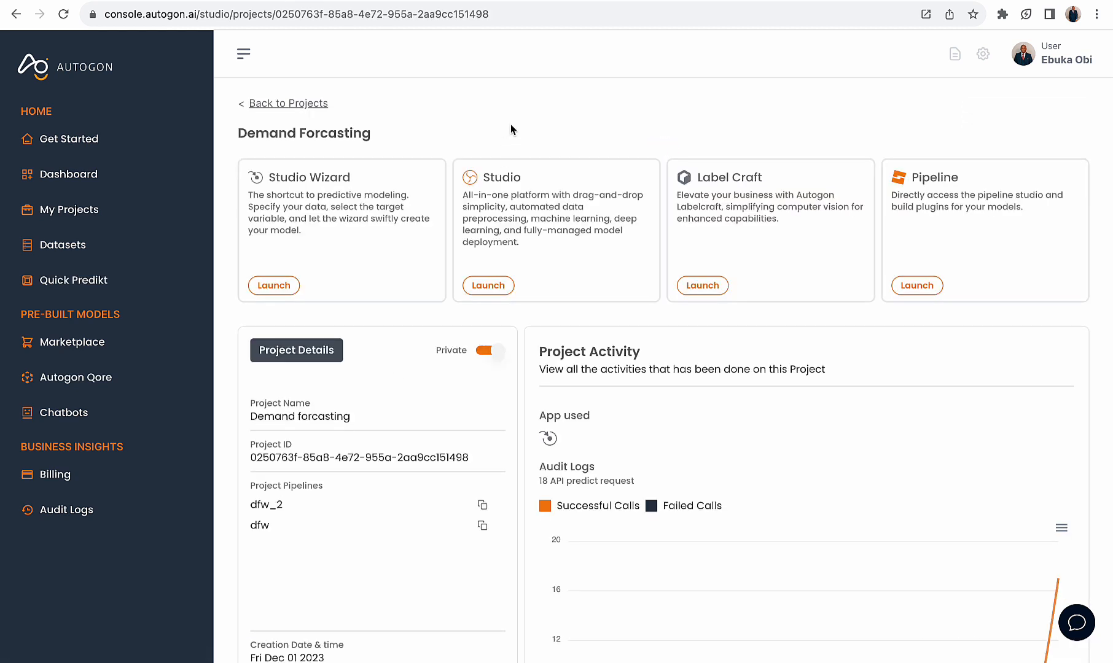
{"action": "left_click", "coordinate": [487, 285]}
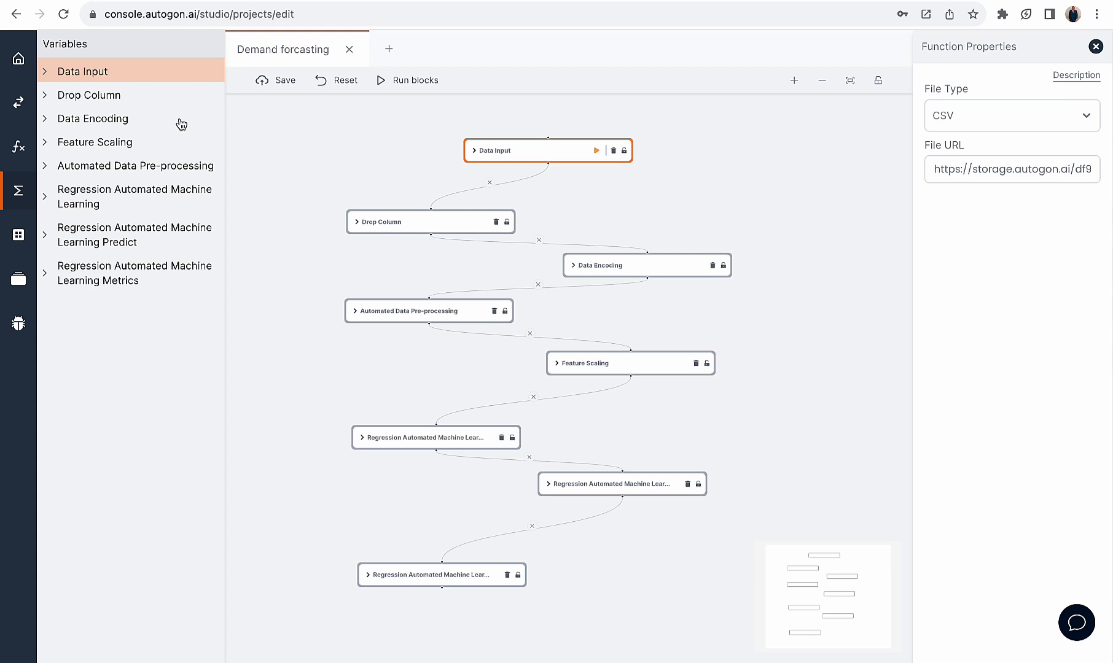
{"action": "left_click", "coordinate": [70, 71]}
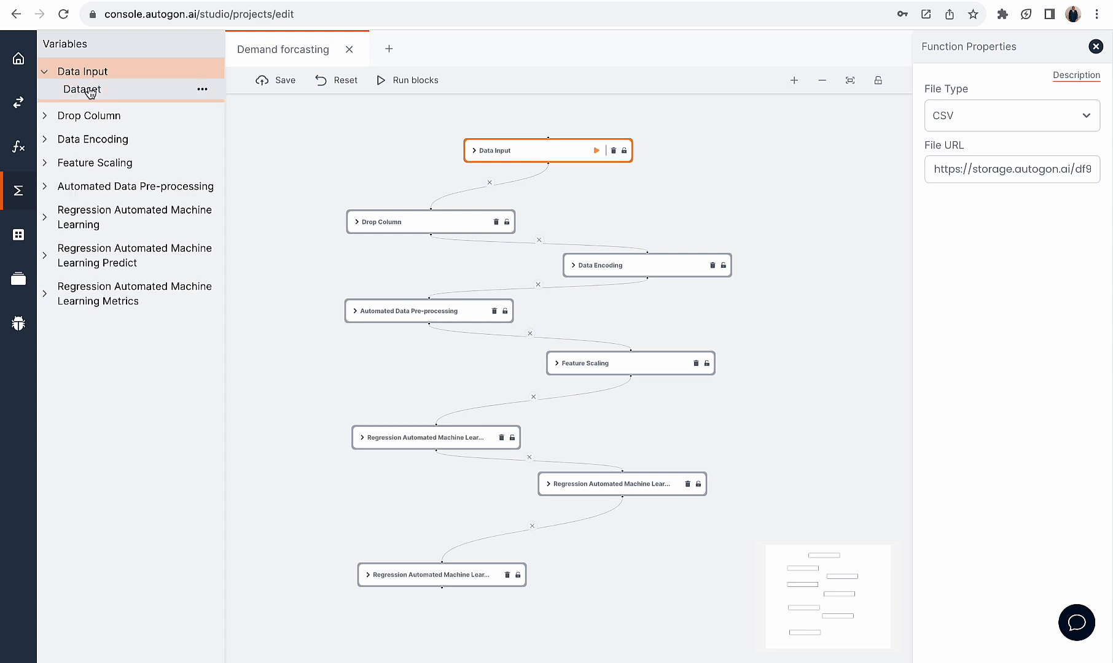
{"action": "left_click", "coordinate": [90, 91]}
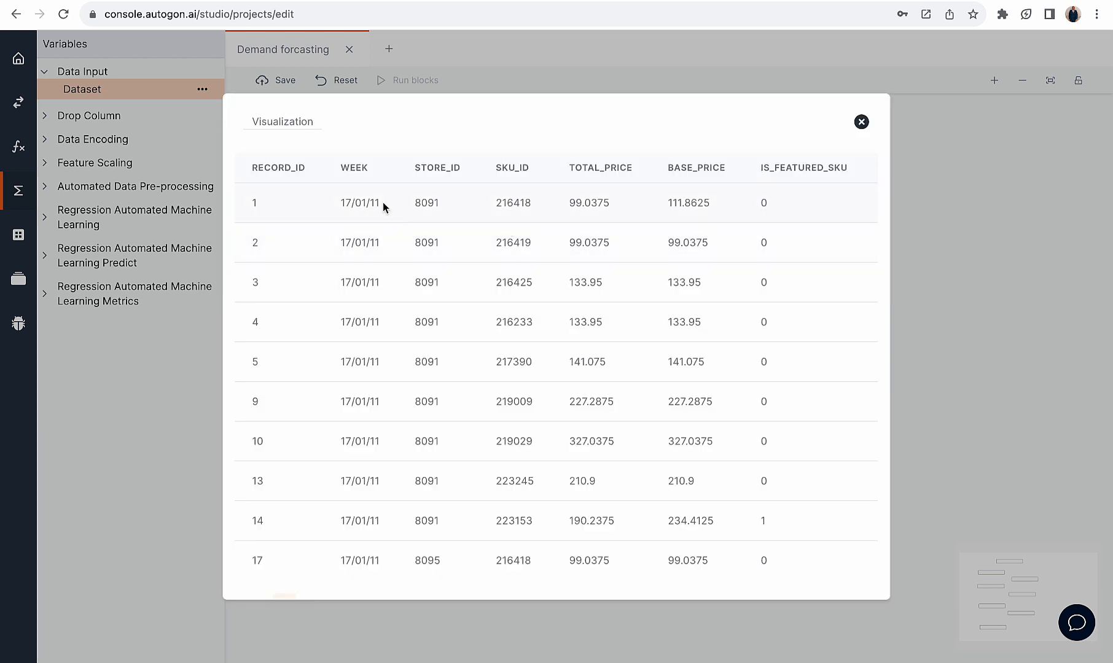
{"action": "left_click_drag", "start_coordinate": [256, 183], "coordinate": [465, 177]}
{"action": "scroll", "coordinate": [614, 197], "scroll_direction": "right", "scroll_amount": 5}
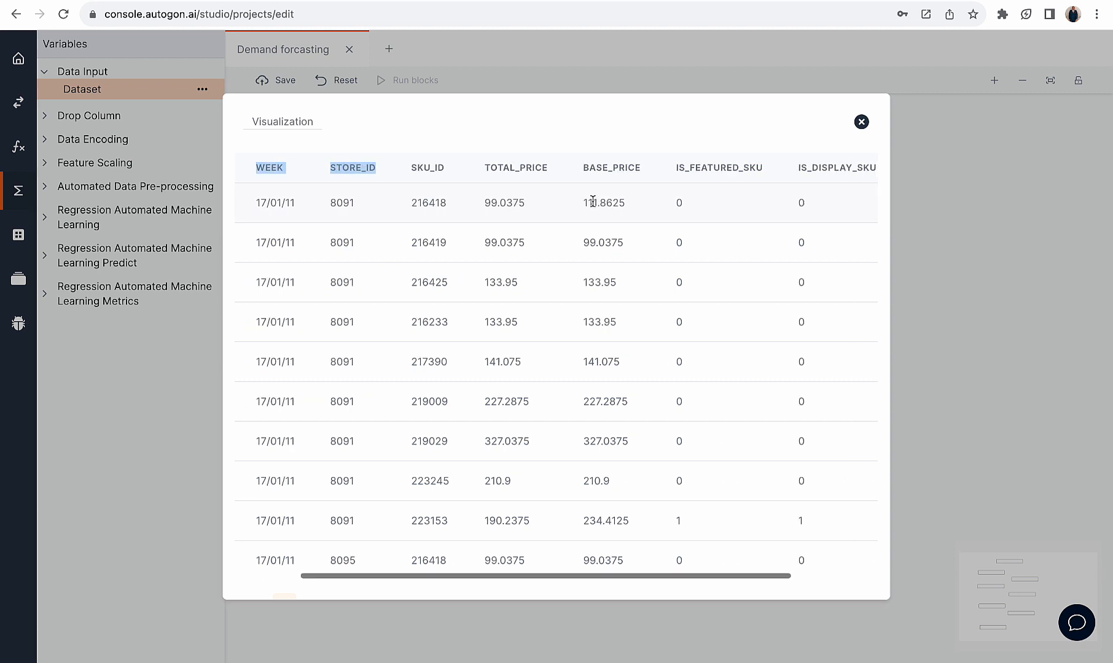
{"action": "scroll", "coordinate": [706, 196], "scroll_direction": "left", "scroll_amount": 5}
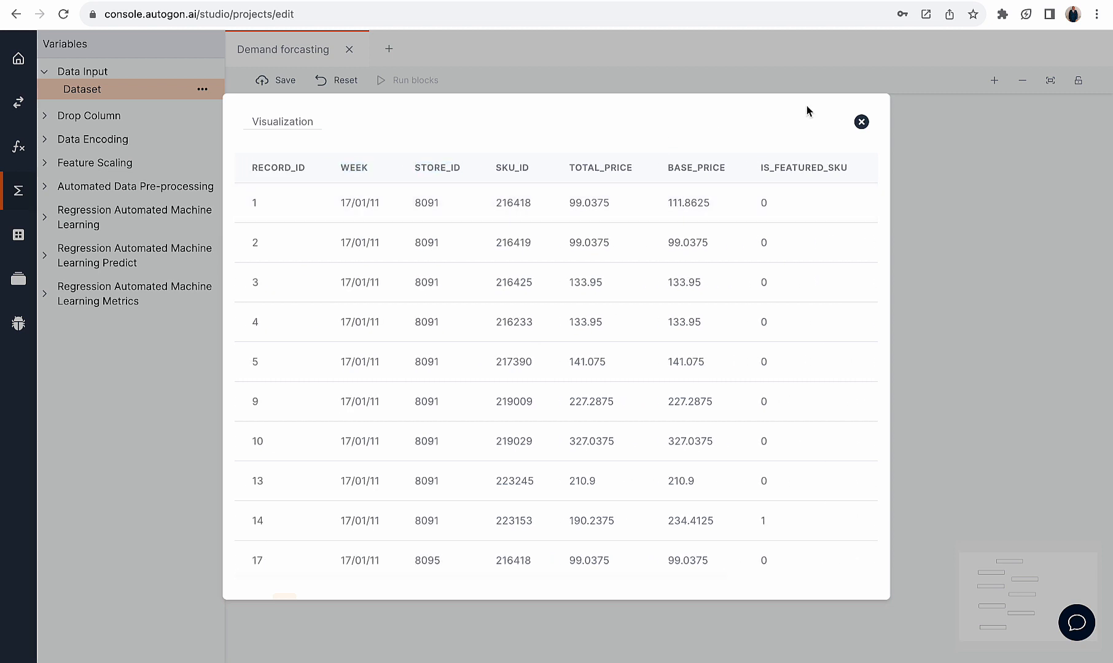
{"action": "left_click", "coordinate": [860, 123]}
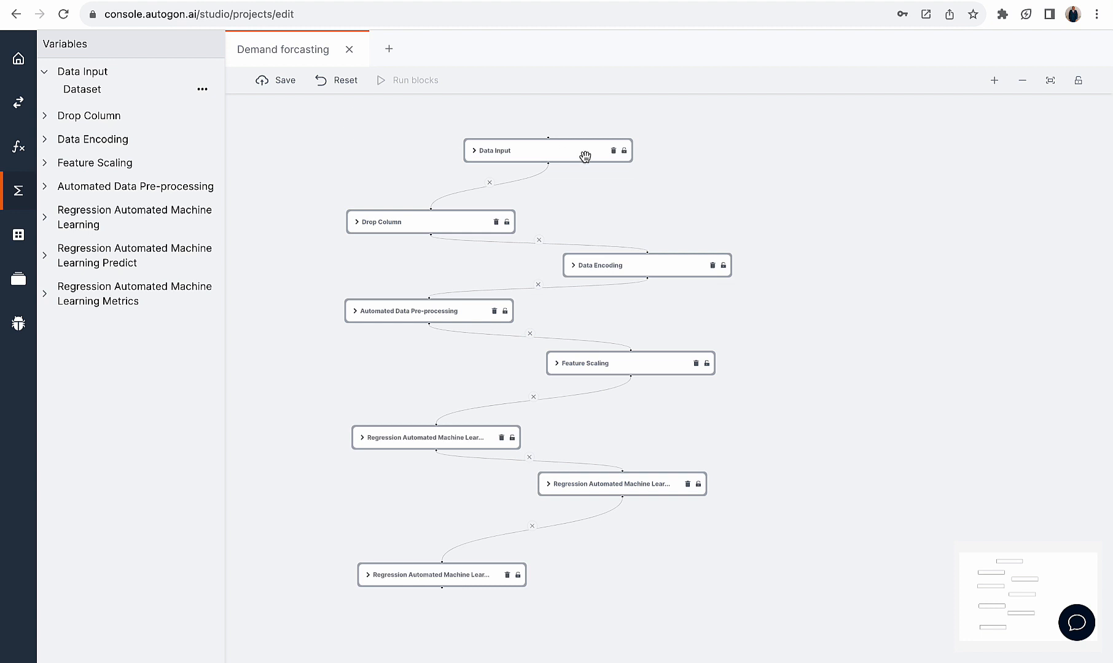
Check the Data Input block's file URL and view the dataset it loads
{"action": "left_click", "coordinate": [562, 148]}
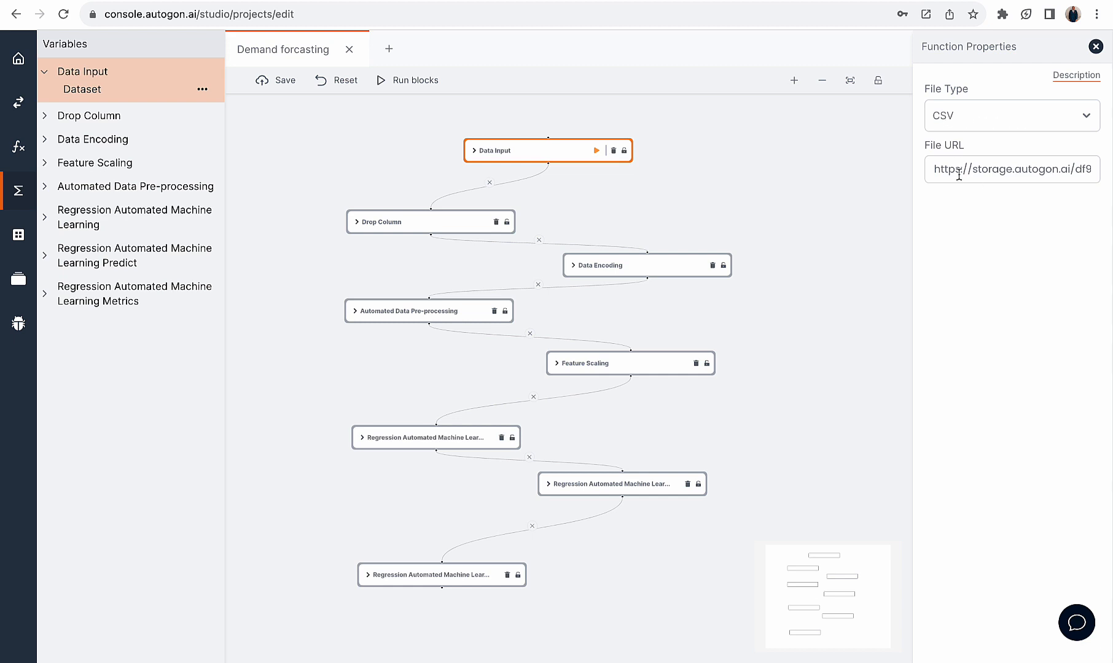
{"action": "left_click_drag", "start_coordinate": [939, 170], "coordinate": [1087, 181]}
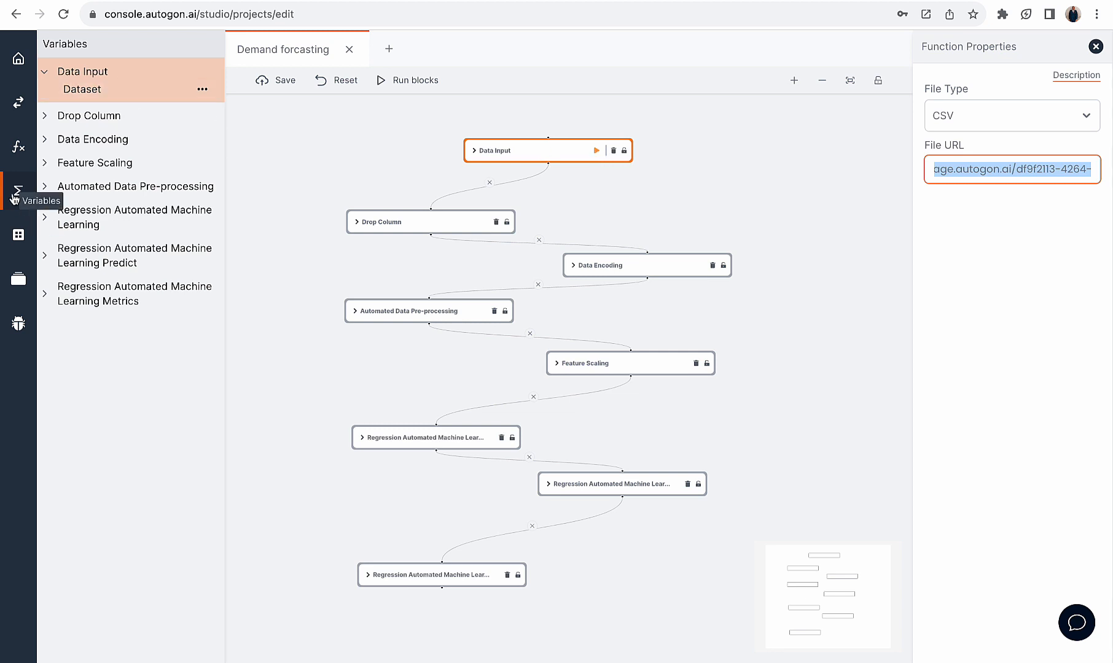
{"action": "left_click", "coordinate": [80, 89]}
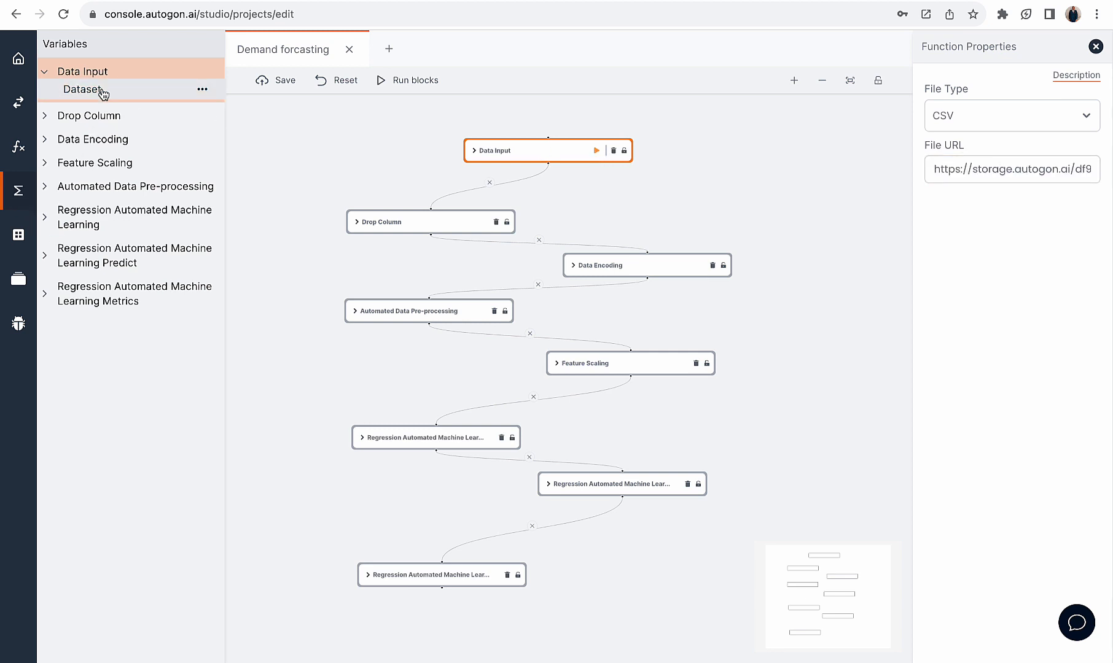
{"action": "left_click", "coordinate": [100, 92]}
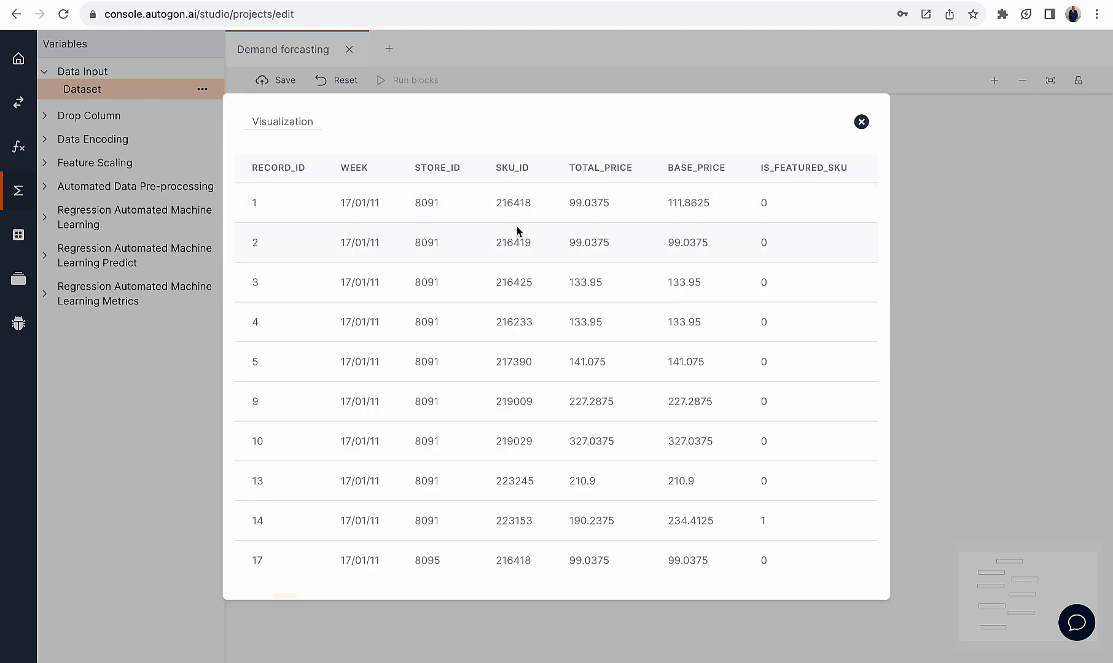
{"action": "left_click", "coordinate": [861, 123]}
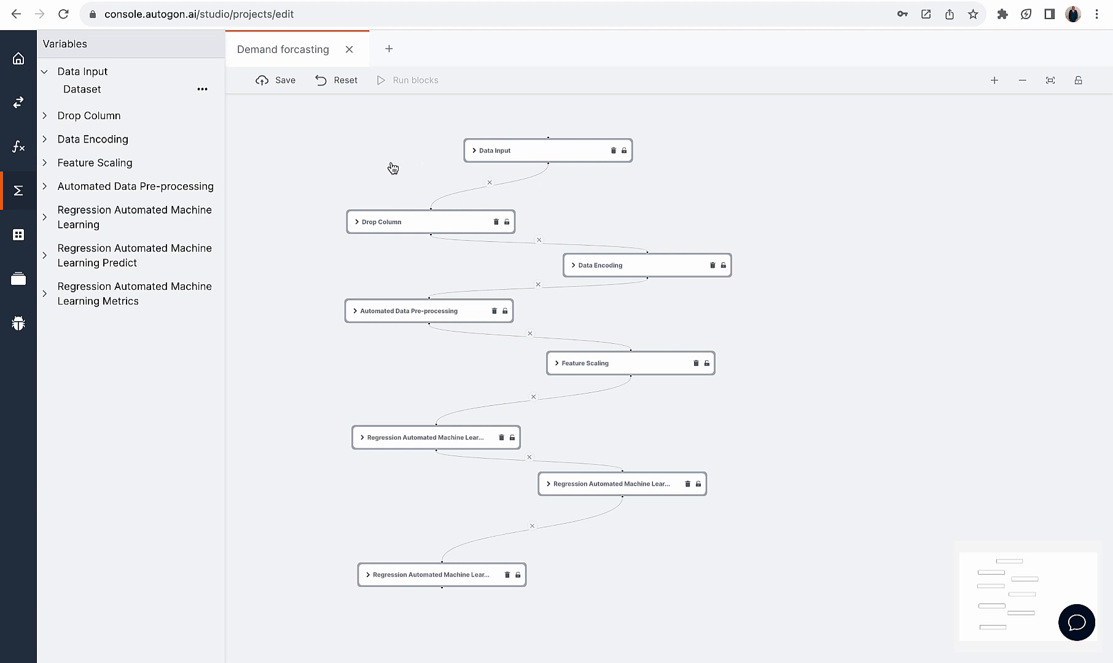
View the Automated Data Pre-processing block's properties and check the RECORD_ID column in the Data Input dataset
{"action": "left_click", "coordinate": [433, 311]}
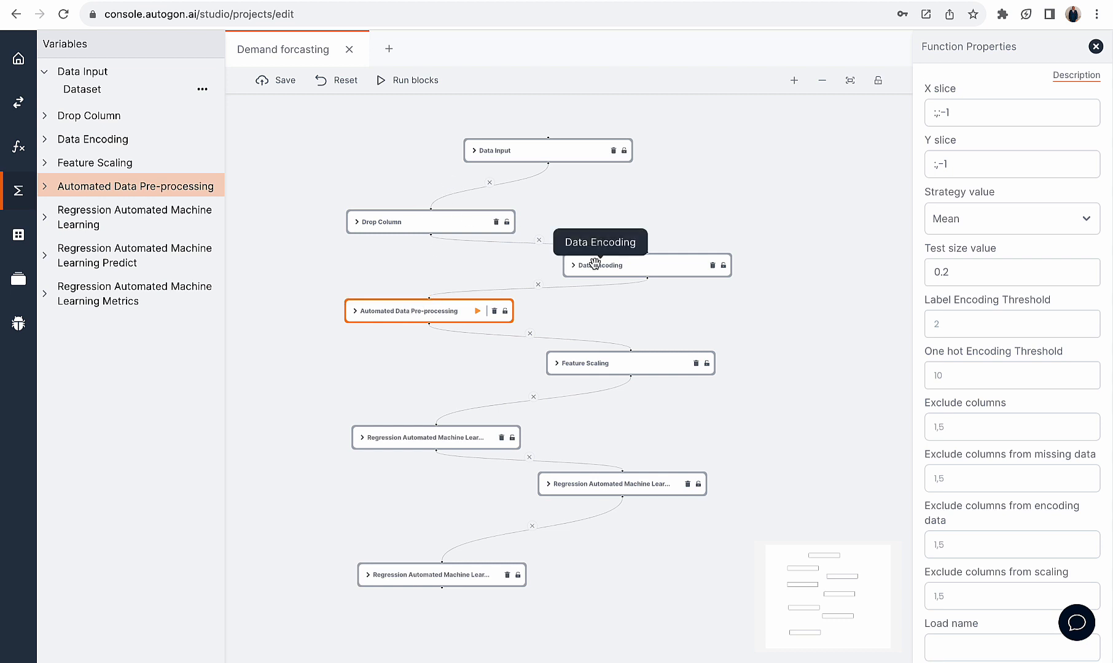
{"action": "left_click", "coordinate": [92, 93]}
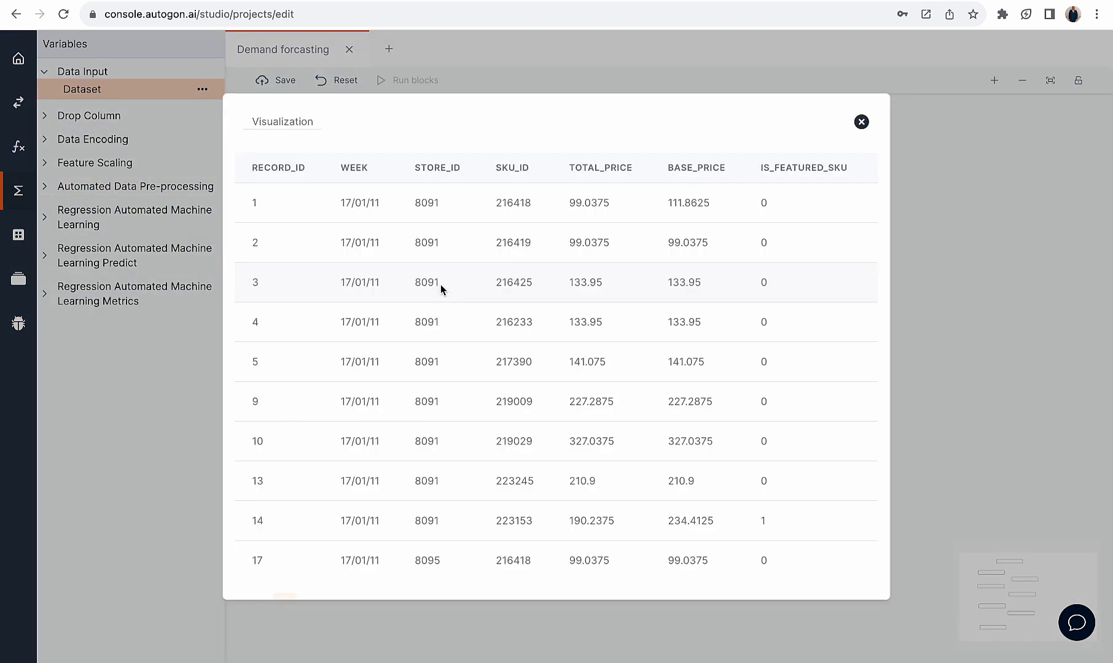
{"action": "left_click_drag", "start_coordinate": [306, 167], "coordinate": [246, 168]}
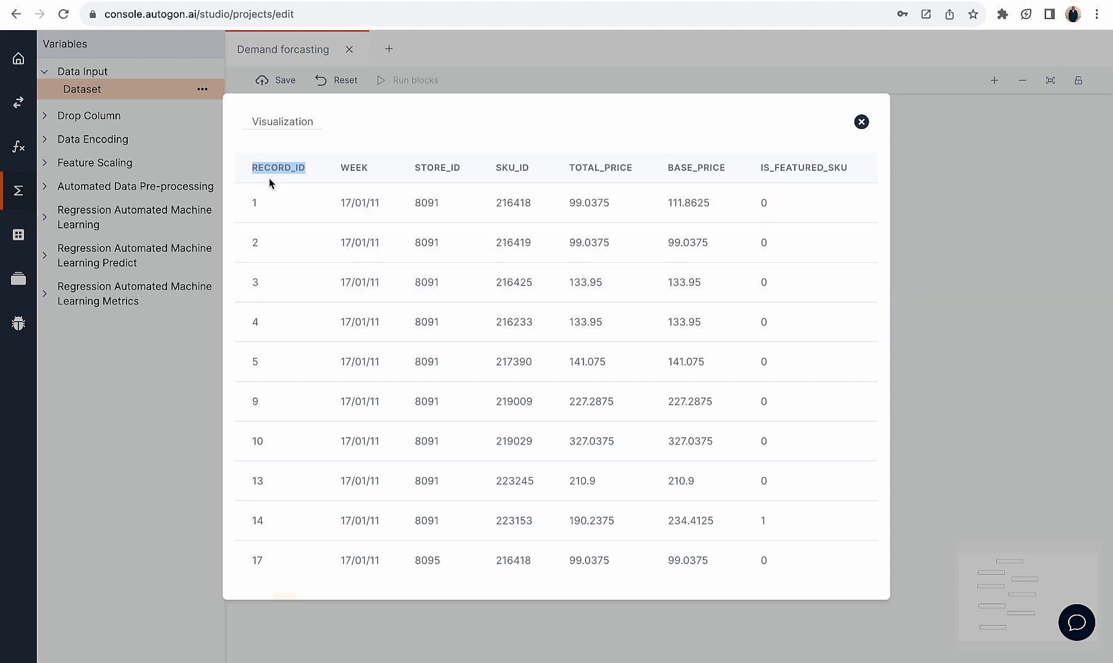
{"action": "left_click", "coordinate": [862, 122]}
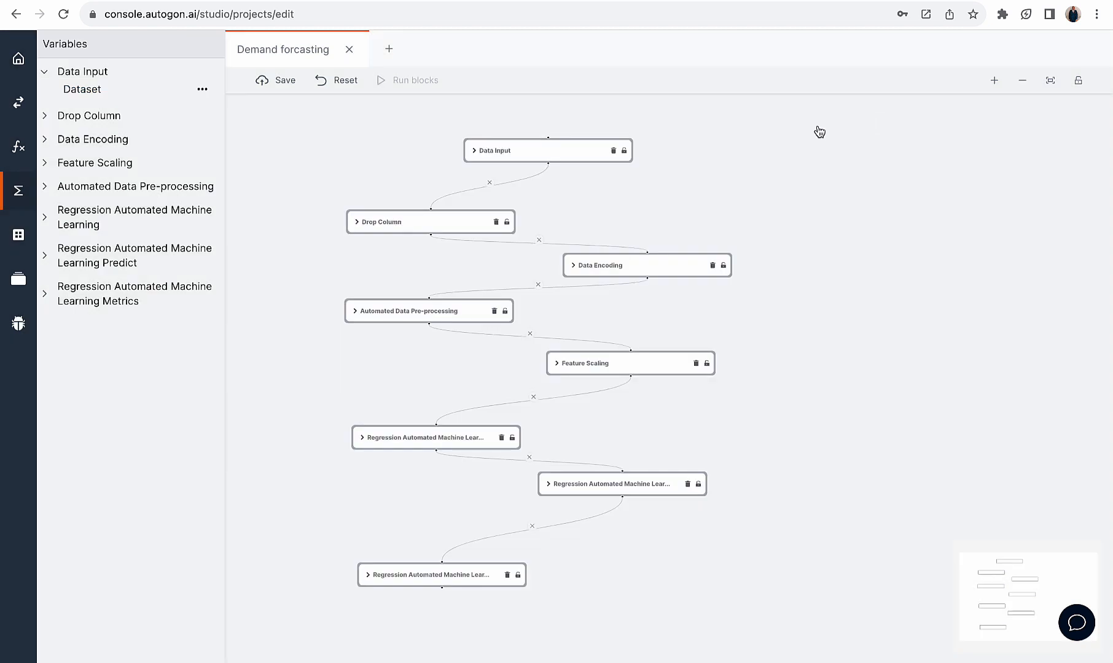
Inspect the Drop Column block's dataset columns setting and compare its output dataset with the Data Input dataset
{"action": "left_click", "coordinate": [450, 221]}
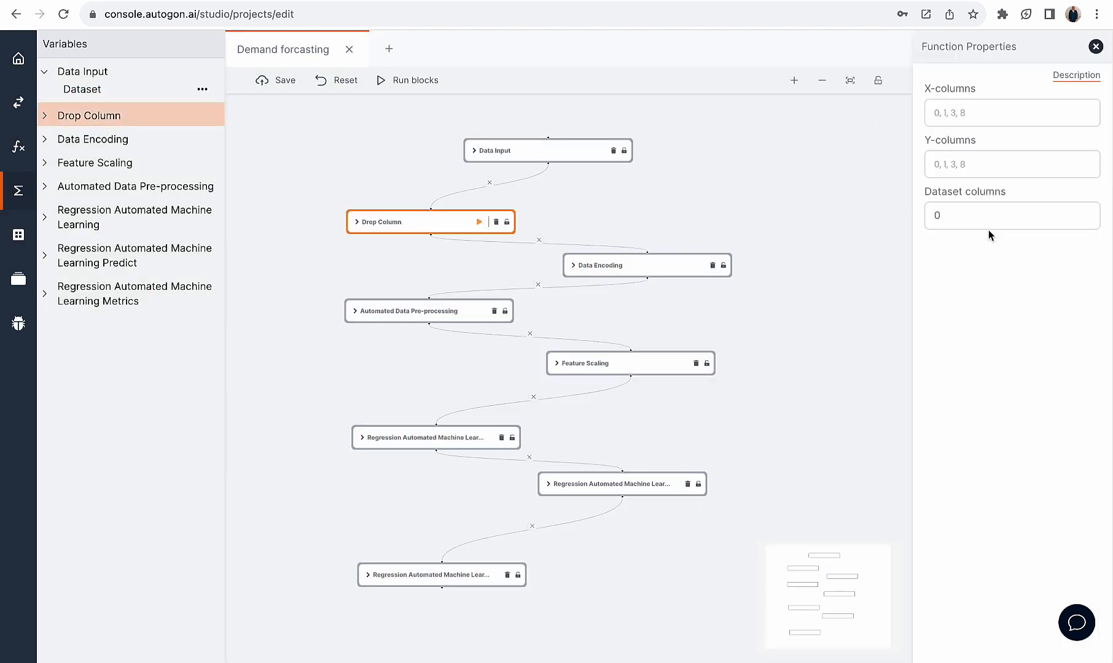
{"action": "left_click_drag", "start_coordinate": [954, 211], "coordinate": [919, 212]}
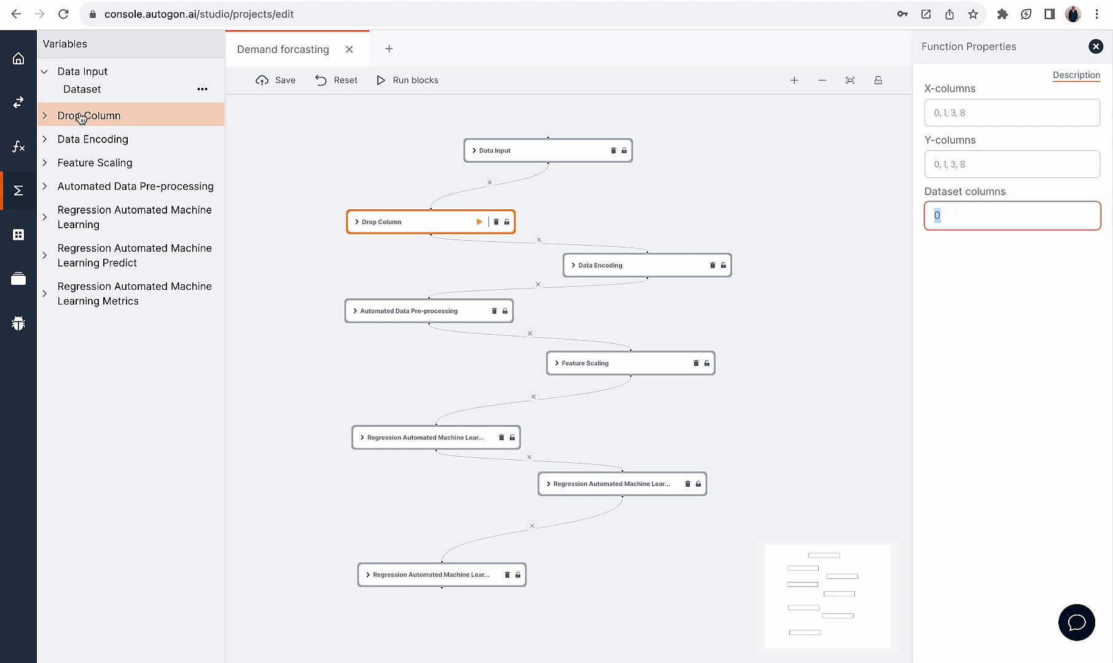
{"action": "left_click", "coordinate": [80, 117]}
{"action": "left_click", "coordinate": [97, 138]}
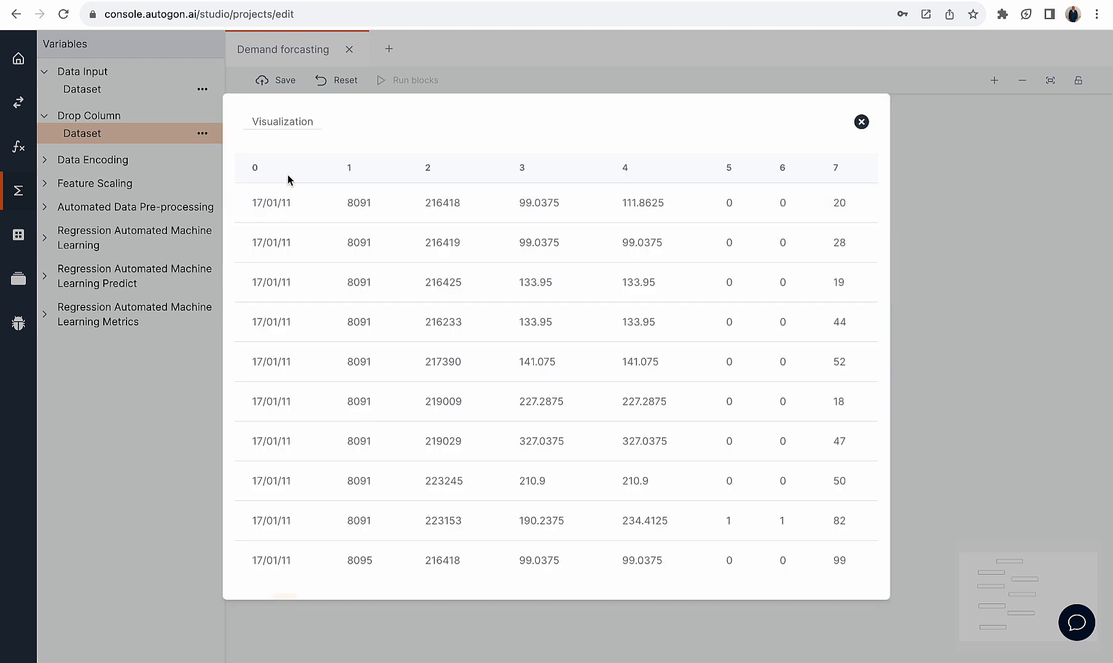
{"action": "left_click_drag", "start_coordinate": [251, 204], "coordinate": [289, 203]}
{"action": "left_click_drag", "start_coordinate": [249, 169], "coordinate": [280, 169]}
{"action": "left_click", "coordinate": [859, 123]}
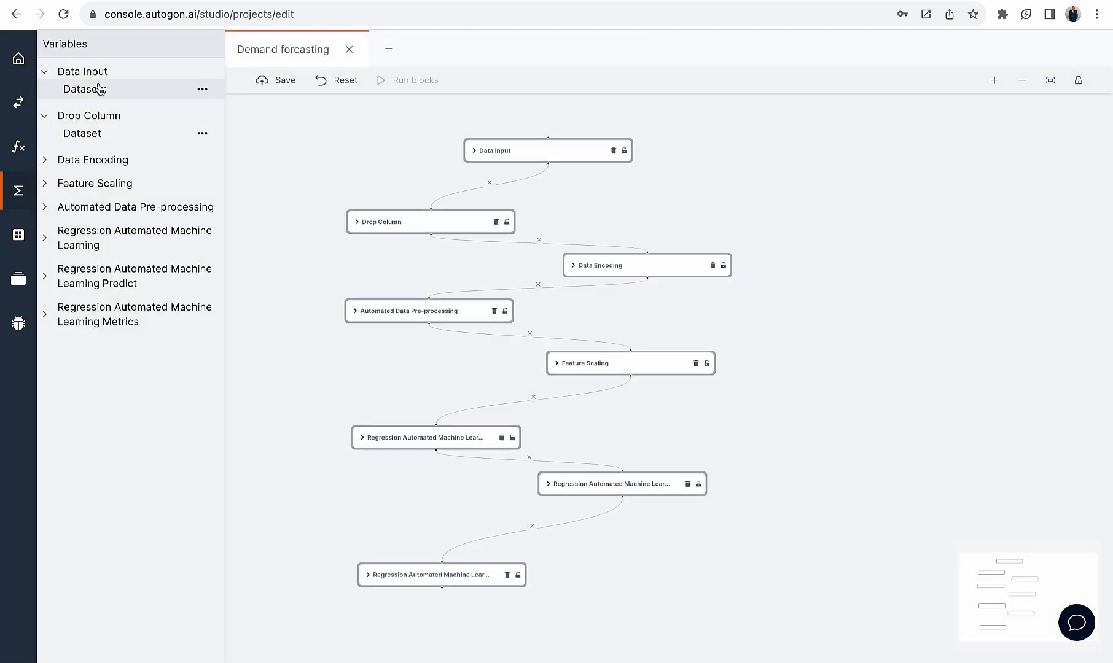
{"action": "left_click", "coordinate": [100, 89]}
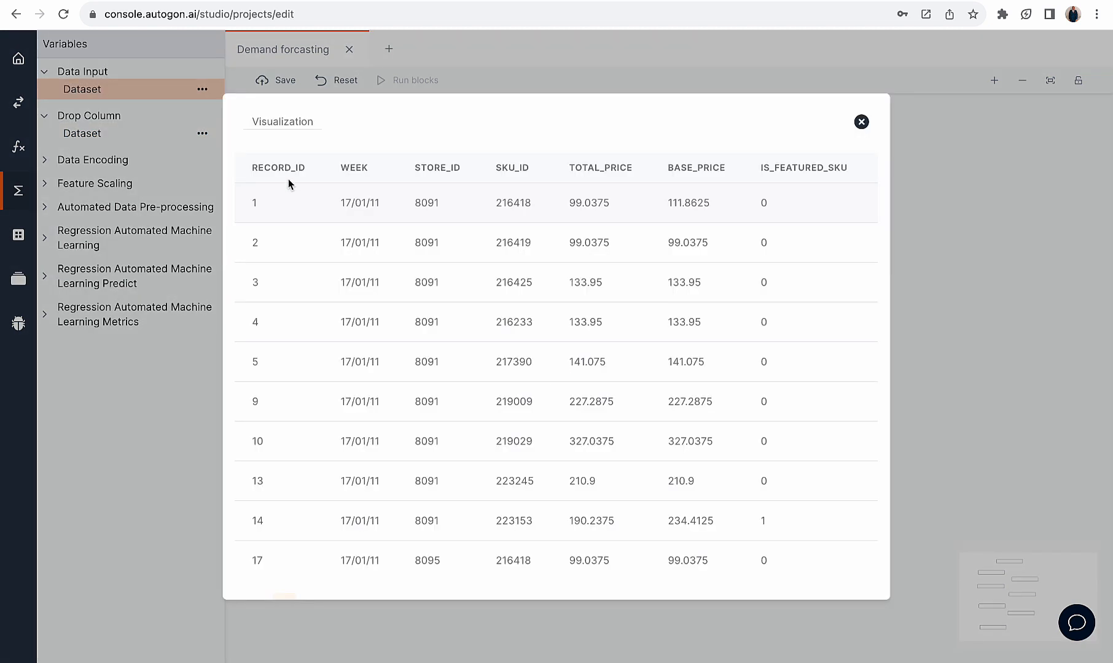
{"action": "left_click", "coordinate": [860, 122]}
{"action": "left_click", "coordinate": [424, 220]}
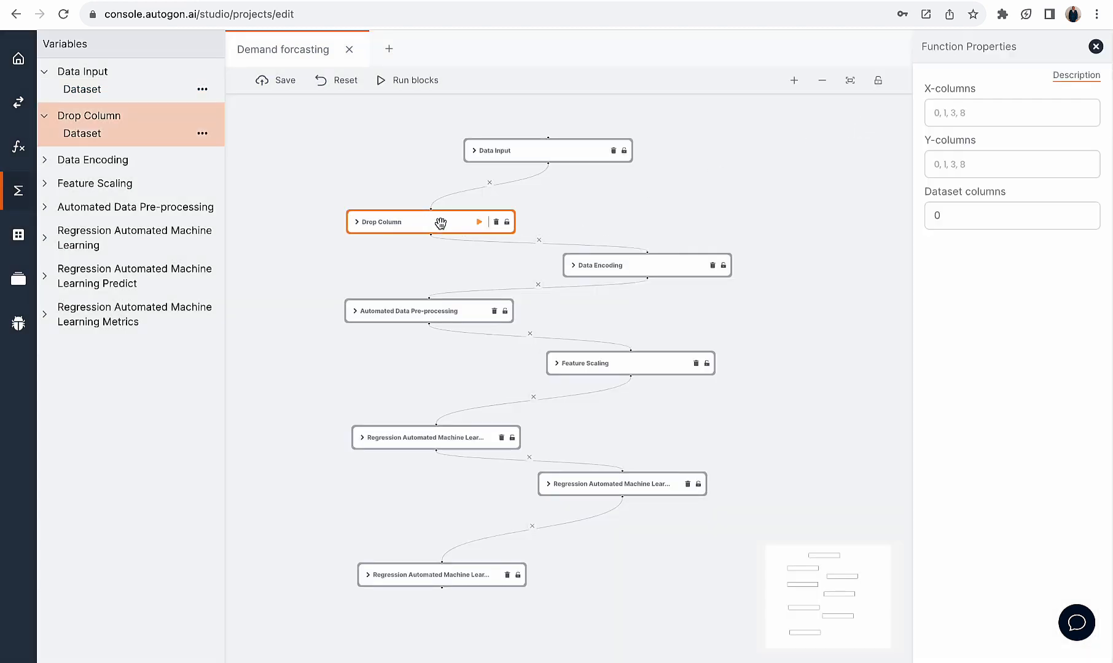
View the Data Encoding block's properties and examine the week date values in the Drop Column dataset
{"action": "left_click", "coordinate": [614, 260]}
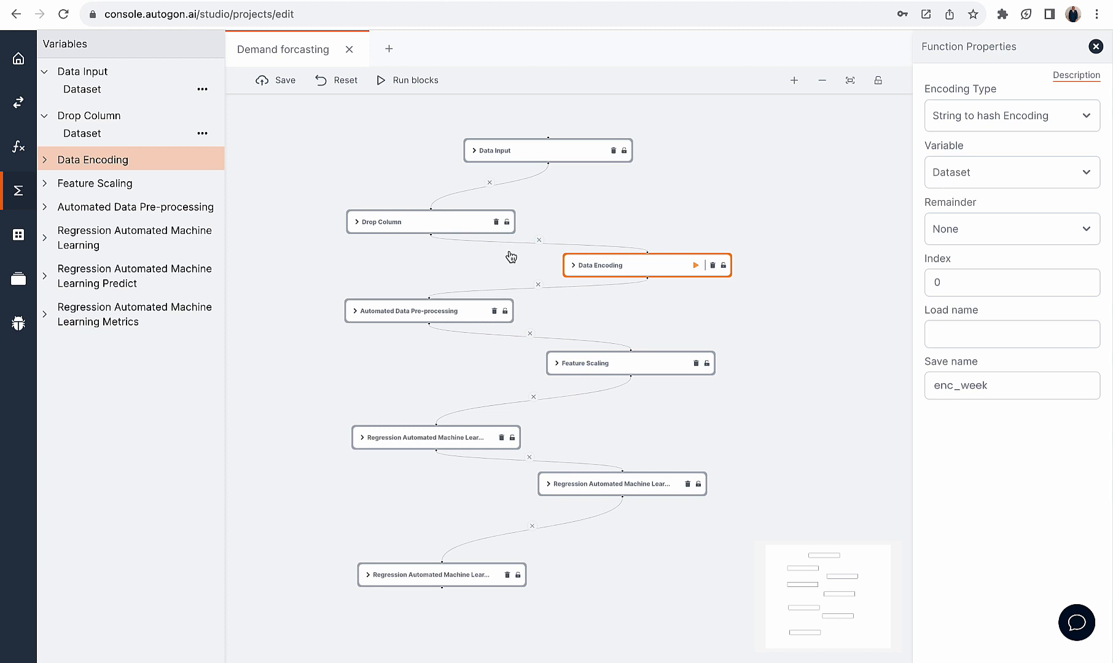
{"action": "left_click", "coordinate": [116, 136]}
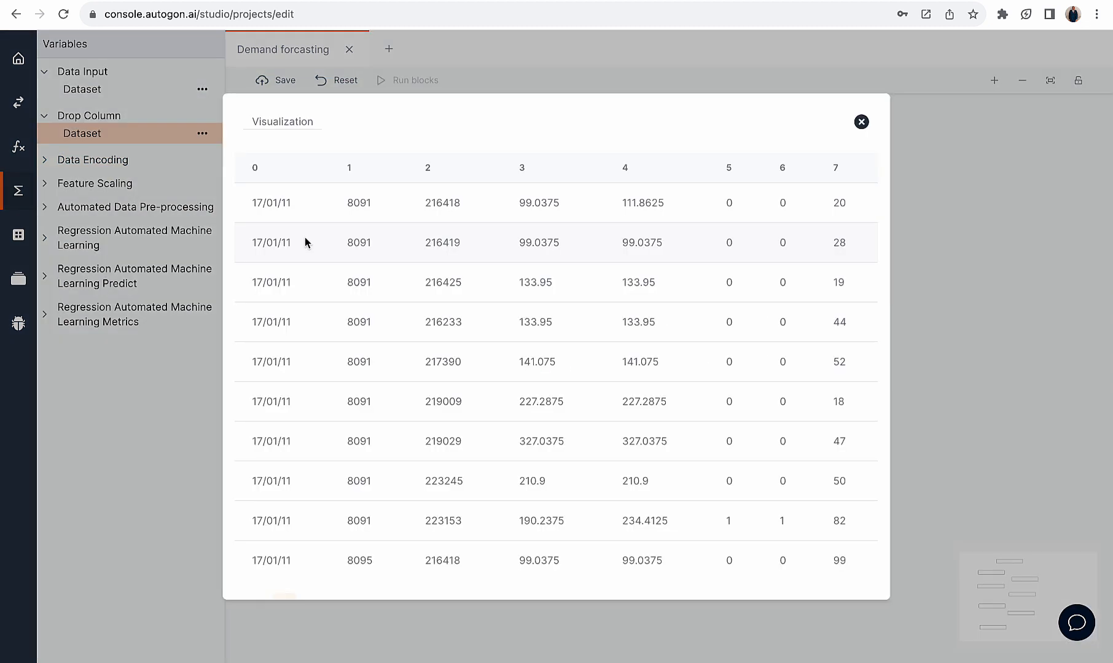
{"action": "left_click_drag", "start_coordinate": [291, 204], "coordinate": [240, 209]}
{"action": "left_click", "coordinate": [256, 203]}
{"action": "left_click_drag", "start_coordinate": [268, 203], "coordinate": [254, 208]}
{"action": "left_click", "coordinate": [280, 203]}
{"action": "left_click_drag", "start_coordinate": [292, 203], "coordinate": [246, 203]}
{"action": "left_click", "coordinate": [861, 122]}
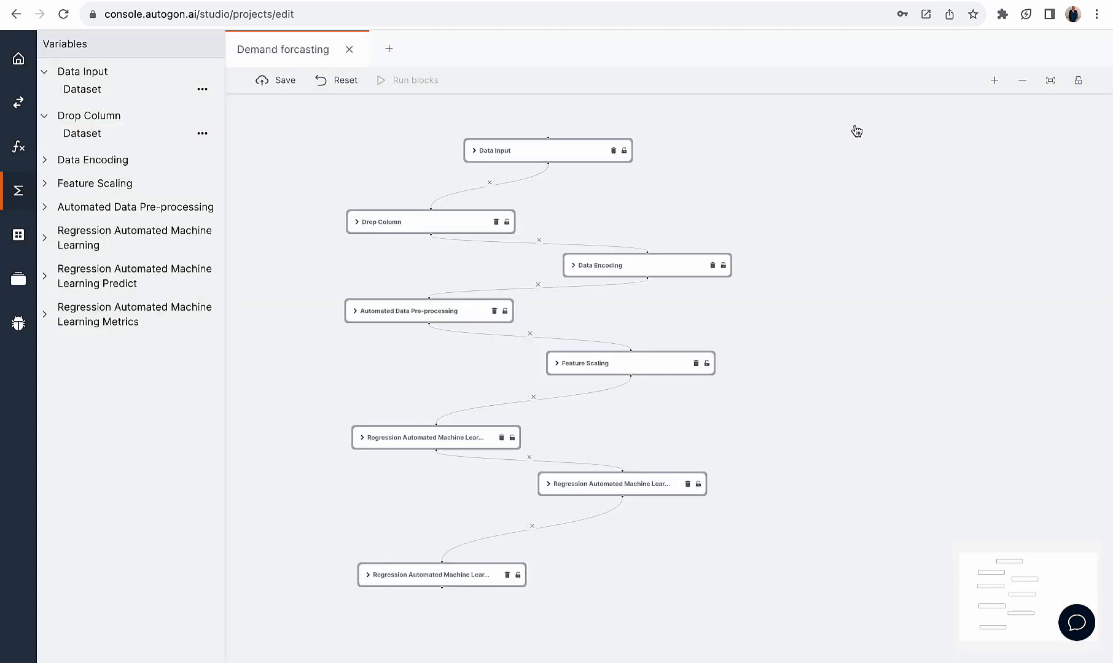
Review the Data Encoding block's available encoding types and its column index setting
{"action": "left_click", "coordinate": [631, 258]}
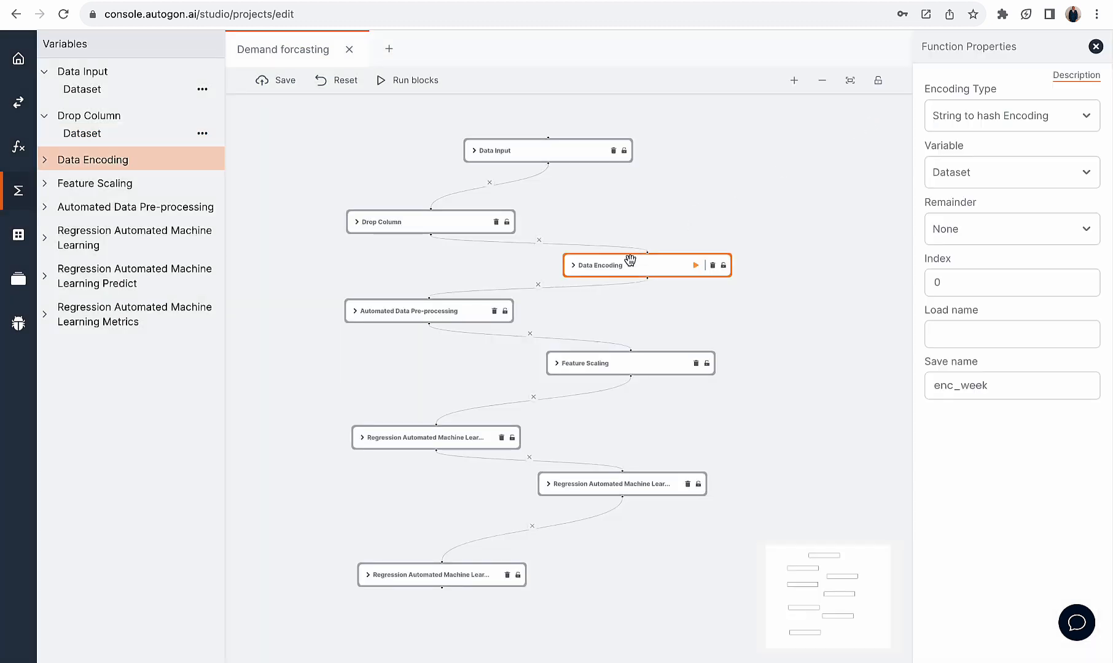
{"action": "left_click", "coordinate": [1005, 122]}
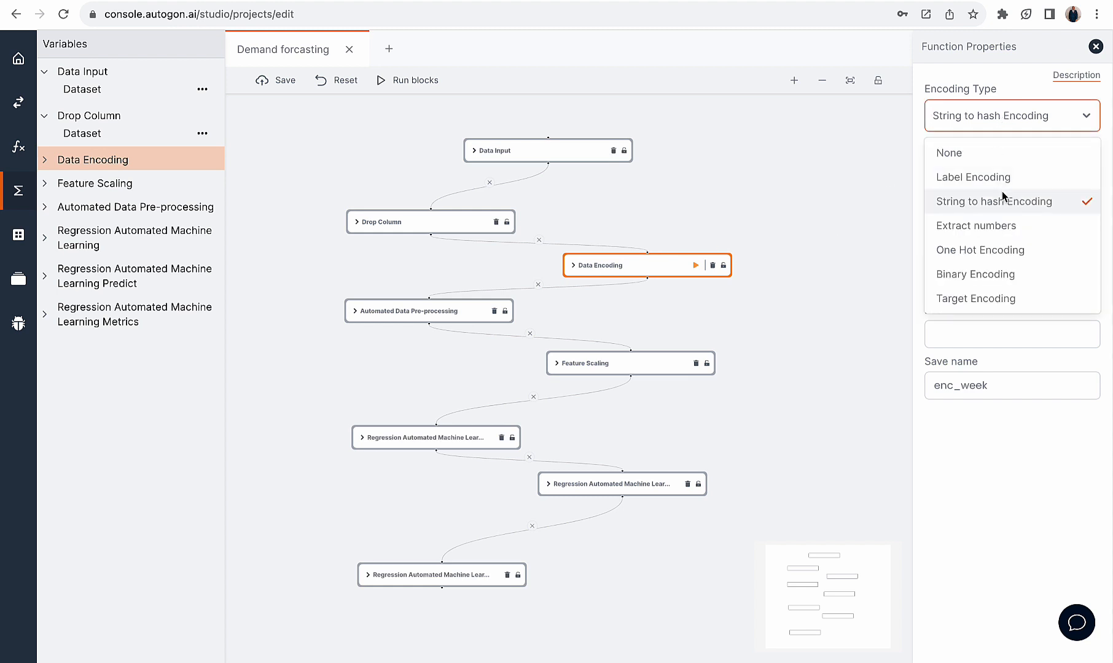
{"action": "left_click", "coordinate": [1045, 412]}
{"action": "left_click", "coordinate": [954, 278]}
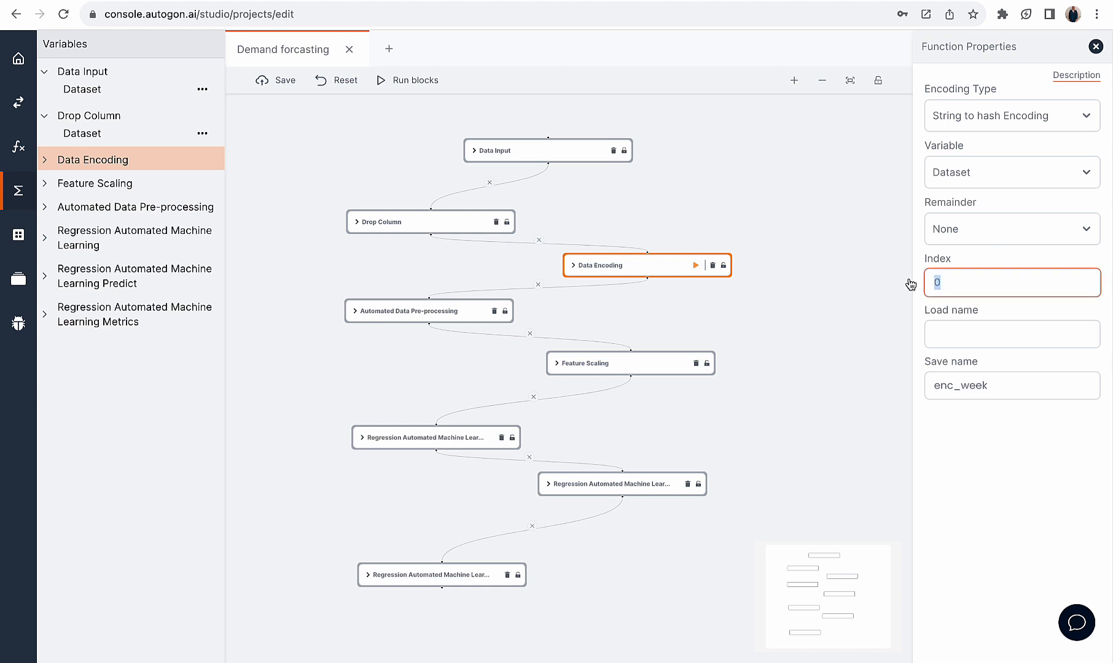
Review the Data Encoding block's column index and the save name for its encoding weight
{"action": "left_click_drag", "start_coordinate": [910, 283], "coordinate": [950, 277]}
{"action": "left_click_drag", "start_coordinate": [1025, 384], "coordinate": [915, 385]}
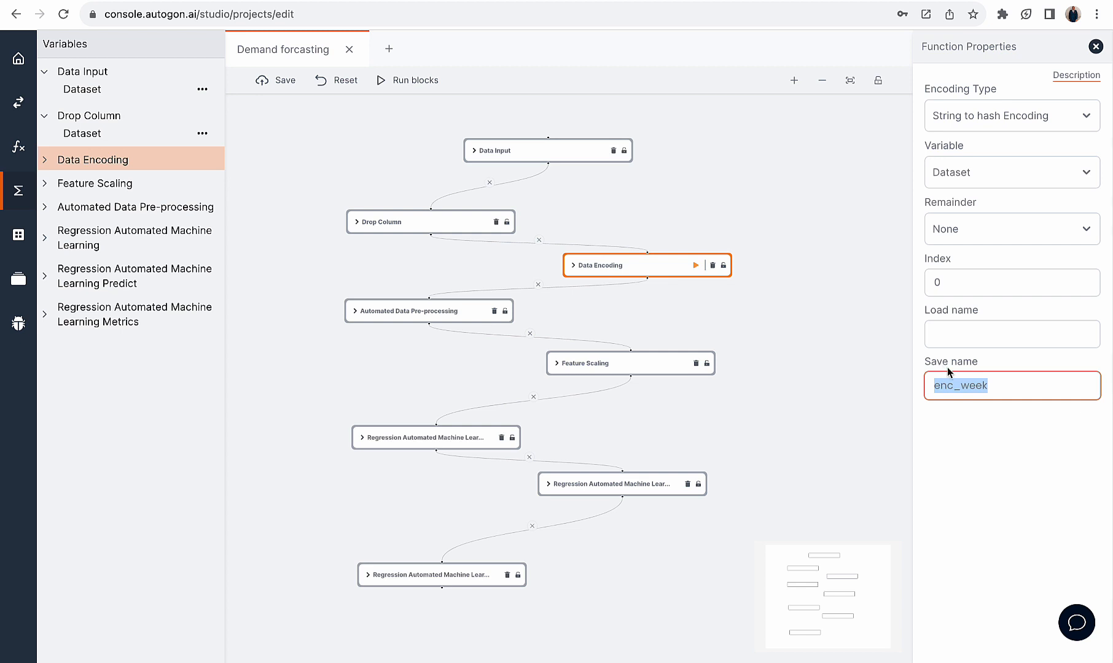
{"action": "left_click", "coordinate": [965, 382]}
{"action": "left_click_drag", "start_coordinate": [997, 385], "coordinate": [933, 385]}
{"action": "left_click", "coordinate": [930, 362]}
{"action": "left_click_drag", "start_coordinate": [991, 380], "coordinate": [925, 390]}
Compare the properties of the Automated Data Pre-processing and Data Encoding blocks
{"action": "left_click", "coordinate": [416, 309]}
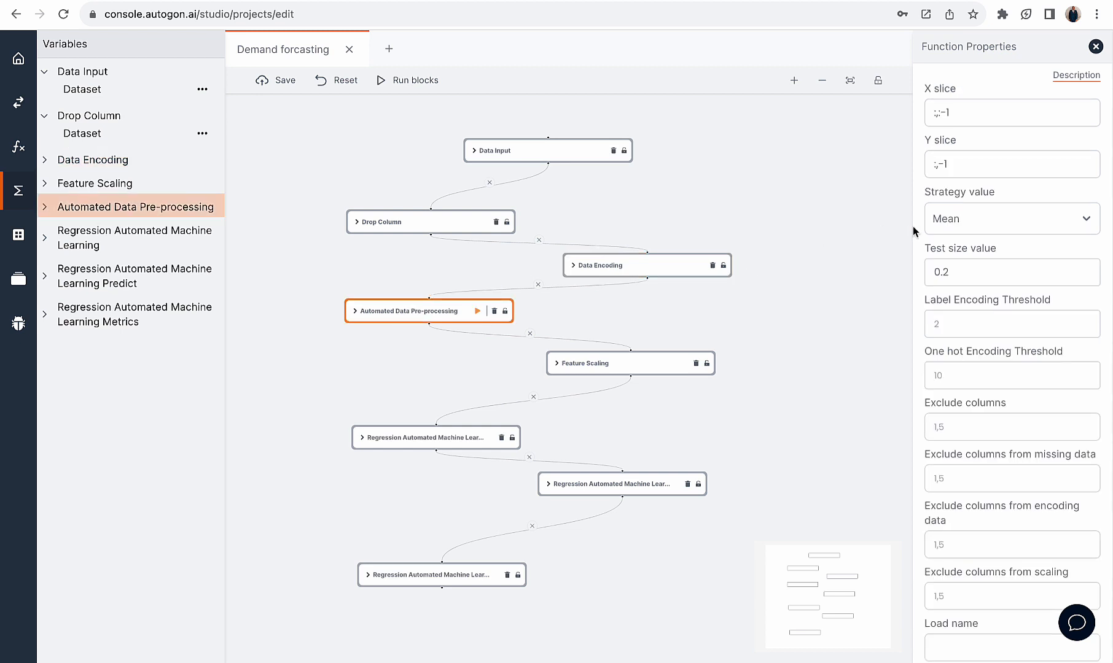
{"action": "left_click", "coordinate": [631, 266]}
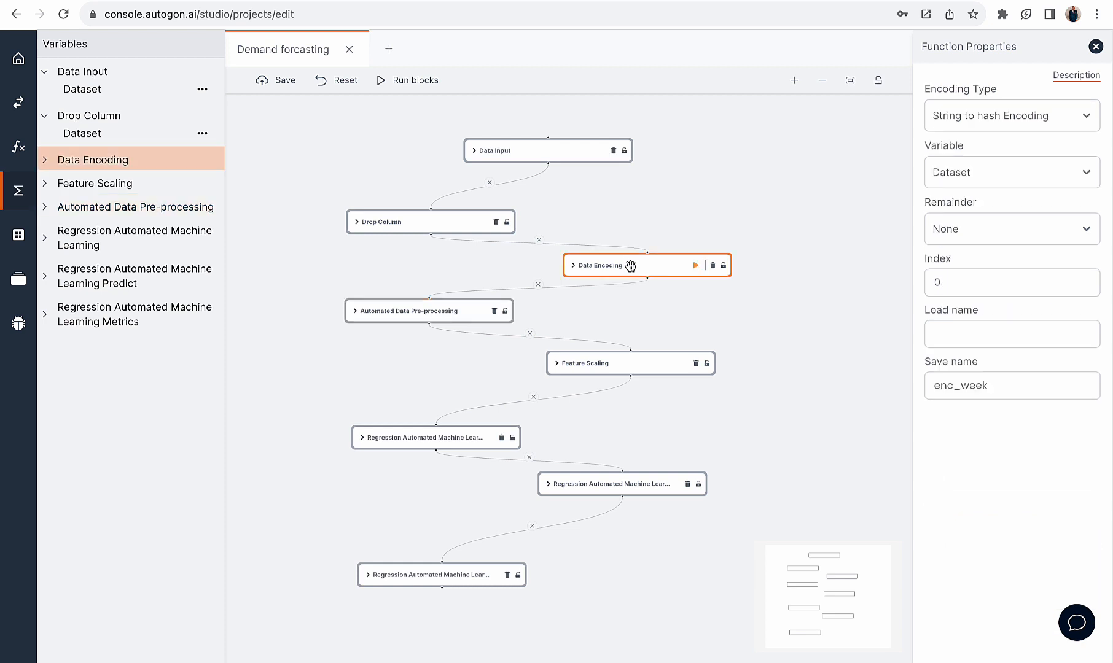
{"action": "left_click", "coordinate": [457, 310]}
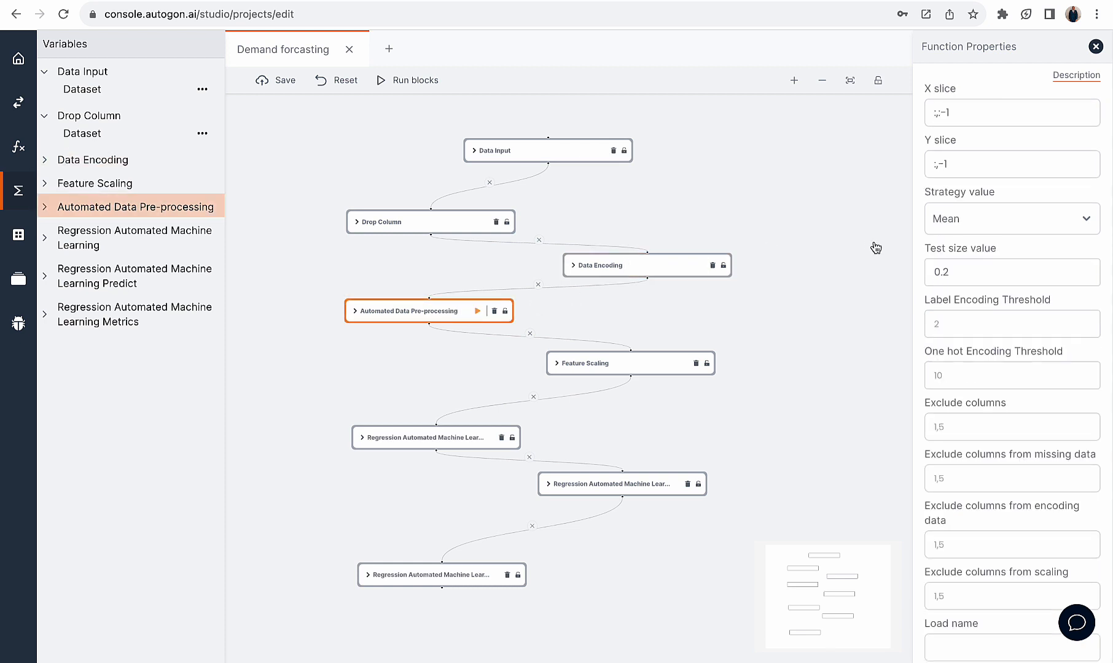
{"action": "left_click", "coordinate": [655, 264]}
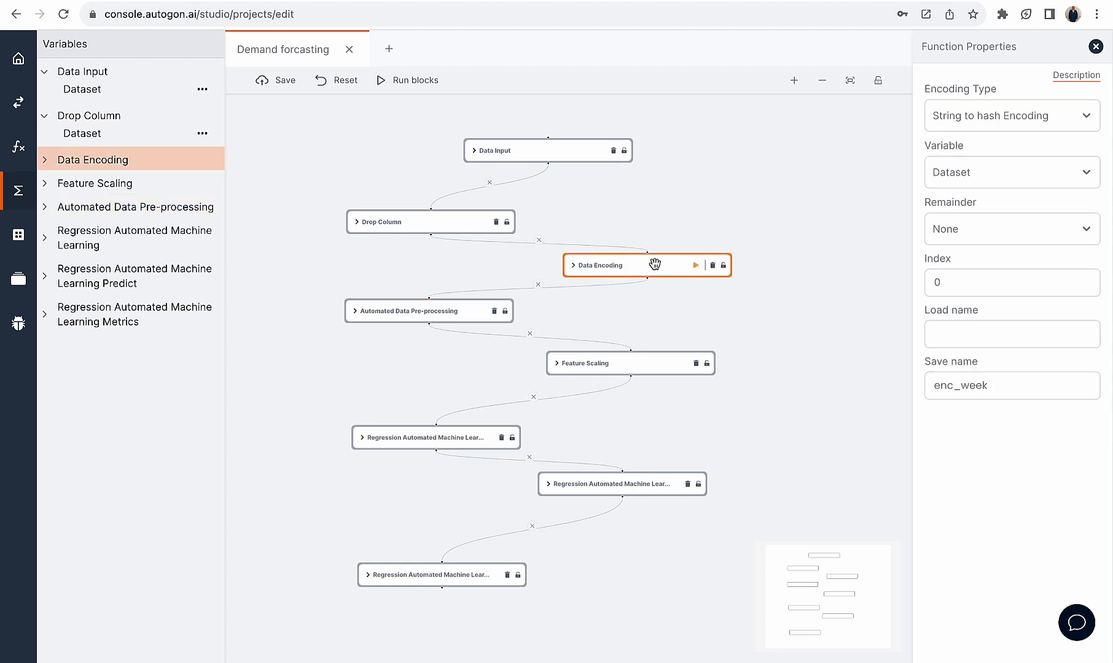
Open the Automated Data Pre-processing block's properties and compare its X slice and Y slice settings
{"action": "left_click", "coordinate": [443, 310]}
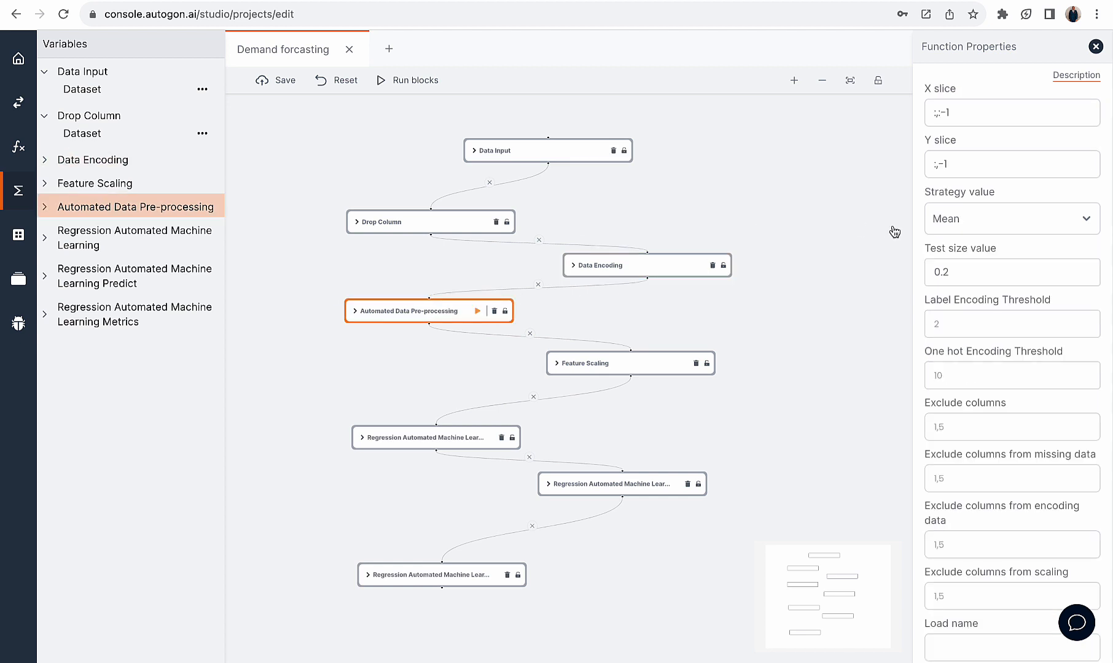
{"action": "left_click_drag", "start_coordinate": [961, 109], "coordinate": [920, 117]}
{"action": "left_click", "coordinate": [958, 112]}
{"action": "left_click_drag", "start_coordinate": [957, 162], "coordinate": [907, 168]}
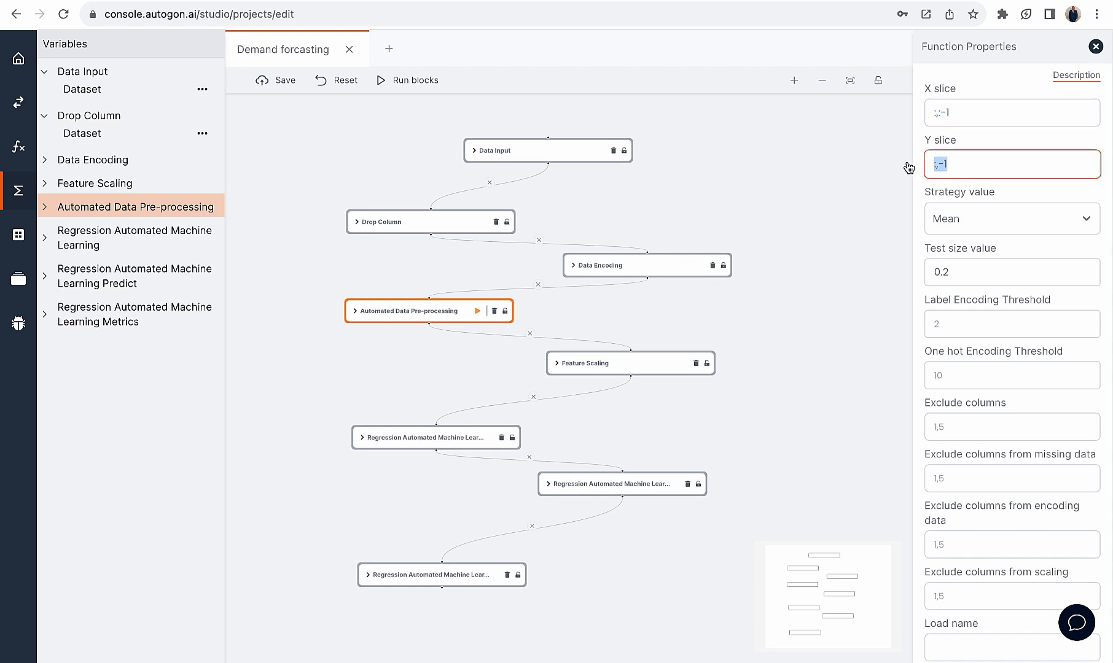
{"action": "left_click", "coordinate": [958, 113]}
{"action": "left_click_drag", "start_coordinate": [958, 113], "coordinate": [920, 116]}
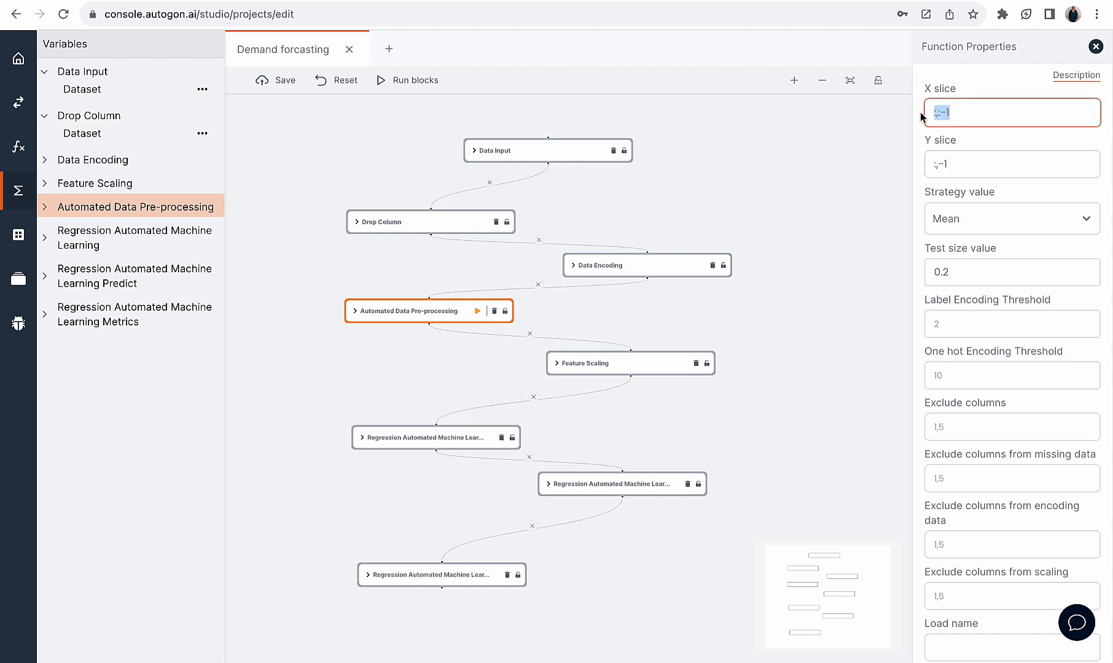
{"action": "left_click_drag", "start_coordinate": [963, 161], "coordinate": [907, 169]}
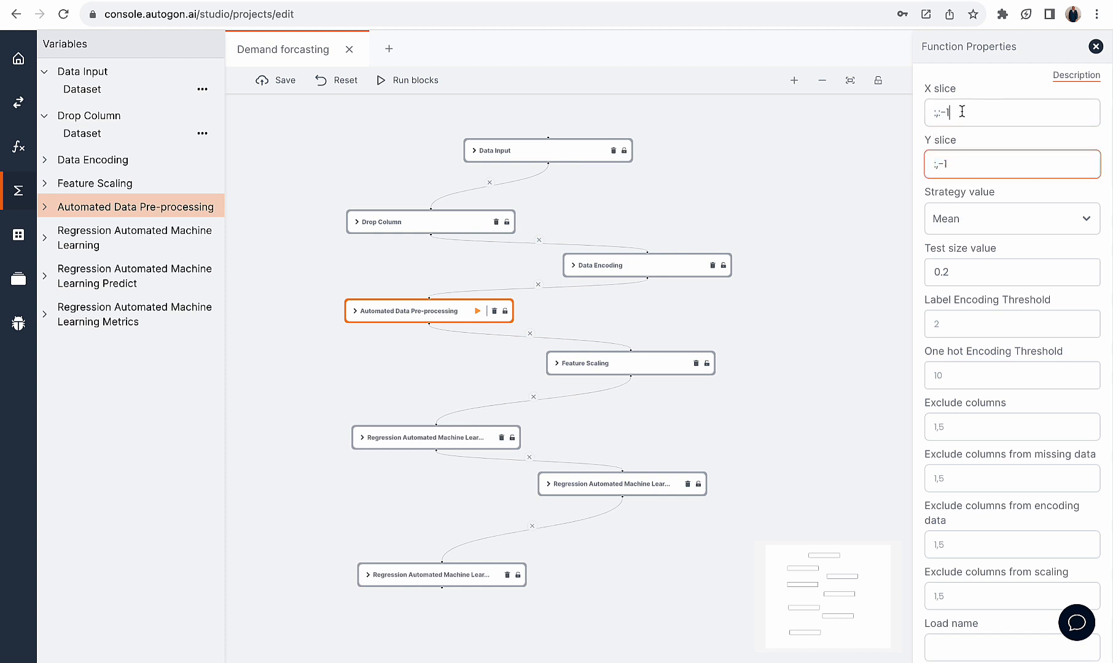
{"action": "left_click_drag", "start_coordinate": [956, 113], "coordinate": [926, 113]}
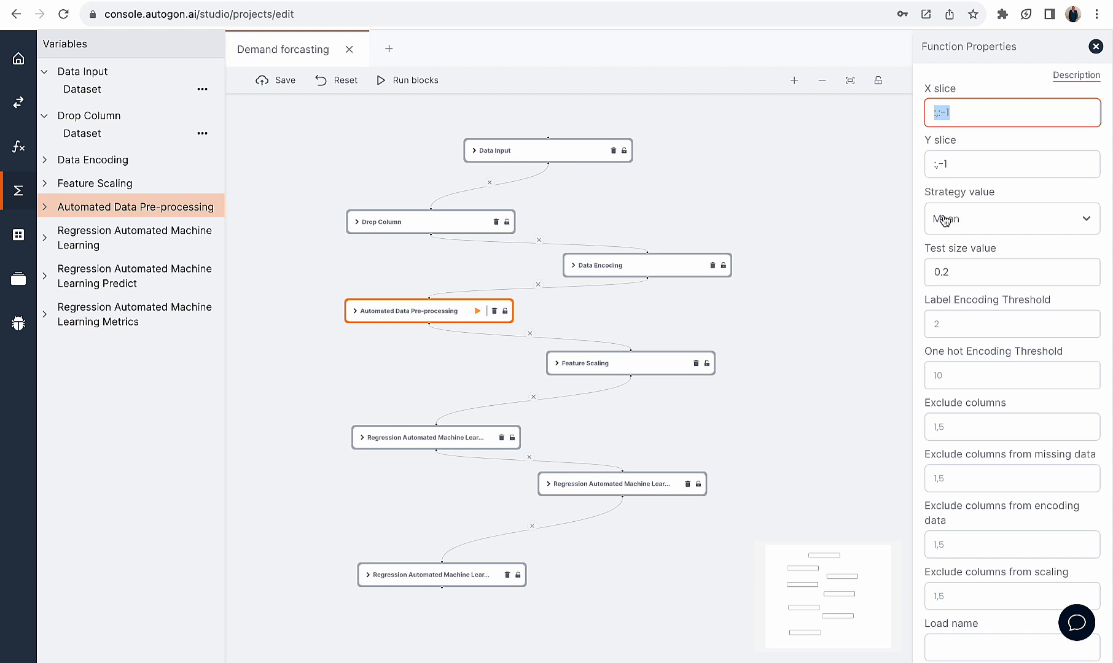
Check the test size value of the Automated Data Pre-processing block
{"action": "scroll", "coordinate": [959, 241], "scroll_direction": "down", "scroll_amount": 1}
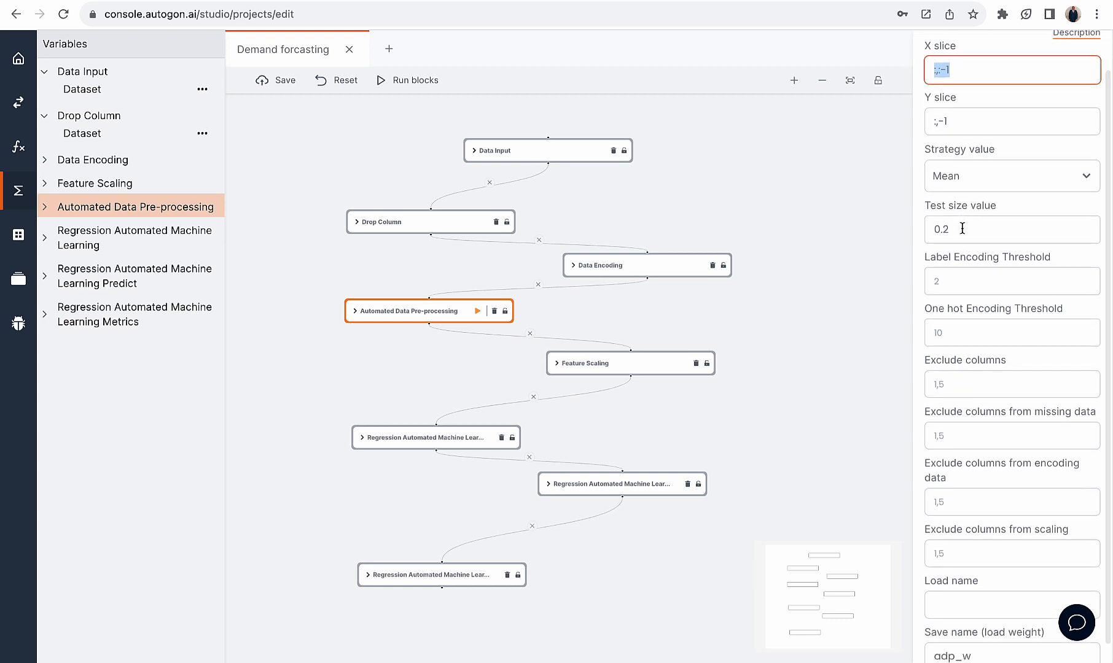
{"action": "left_click", "coordinate": [962, 230]}
{"action": "left_click_drag", "start_coordinate": [973, 229], "coordinate": [916, 232]}
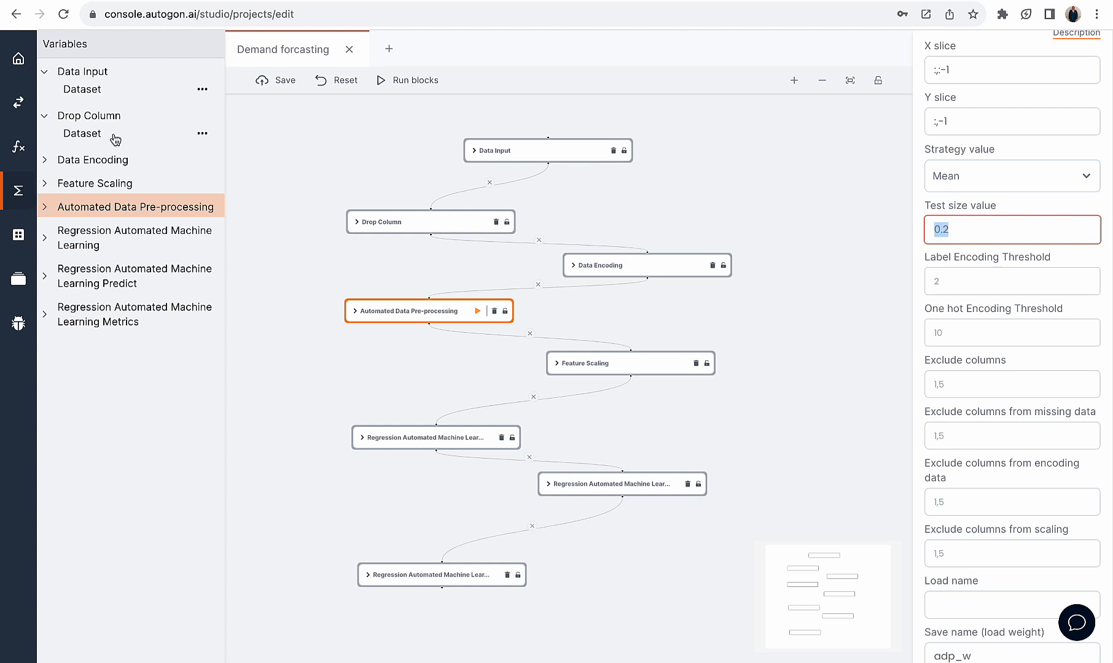
{"action": "left_click", "coordinate": [956, 227]}
{"action": "scroll", "coordinate": [992, 269], "scroll_direction": "down", "scroll_amount": 1}
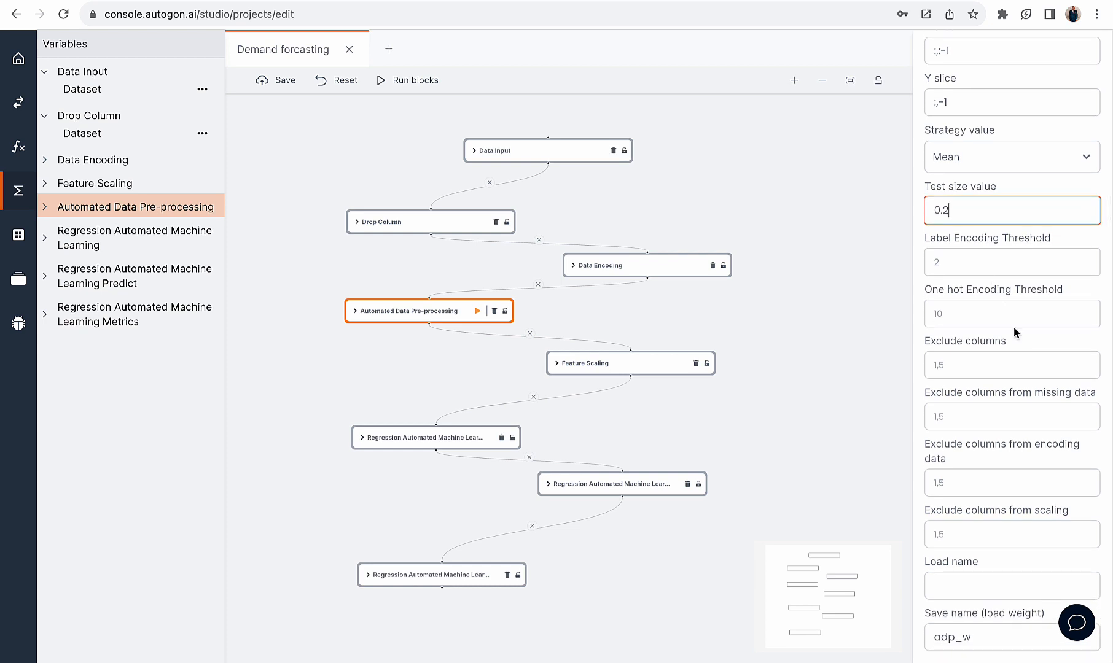
Examine the block's label encoding threshold, one hot encoding threshold and Exclude columns settings
{"action": "left_click", "coordinate": [955, 258]}
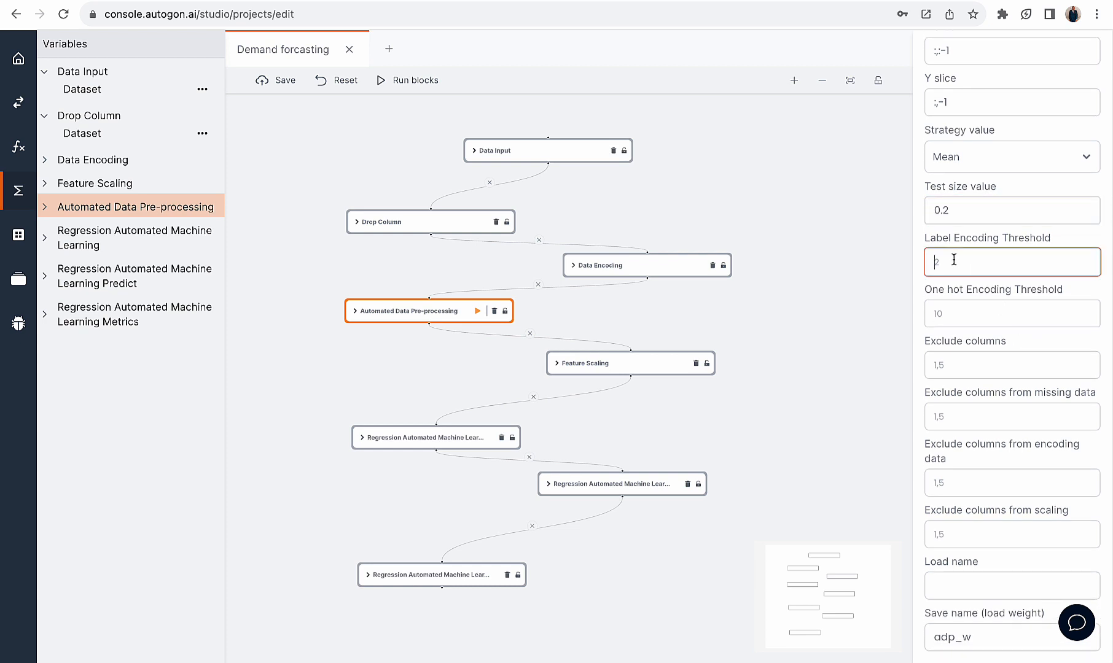
{"action": "left_click", "coordinate": [958, 312]}
{"action": "left_click", "coordinate": [963, 261]}
{"action": "left_click", "coordinate": [963, 314]}
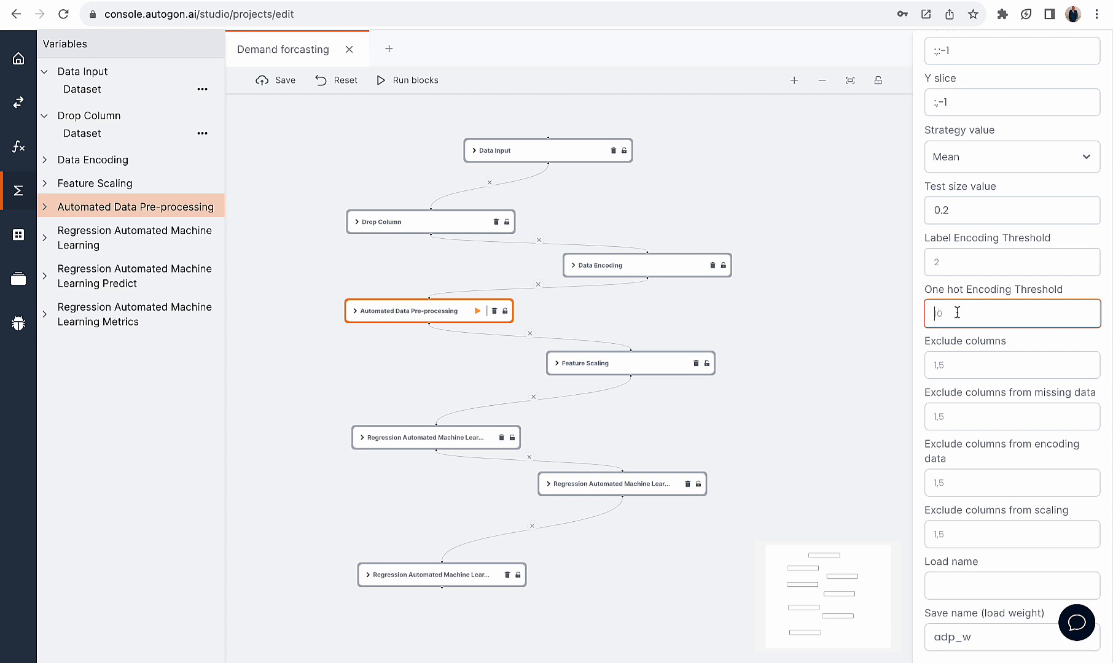
{"action": "left_click", "coordinate": [963, 361]}
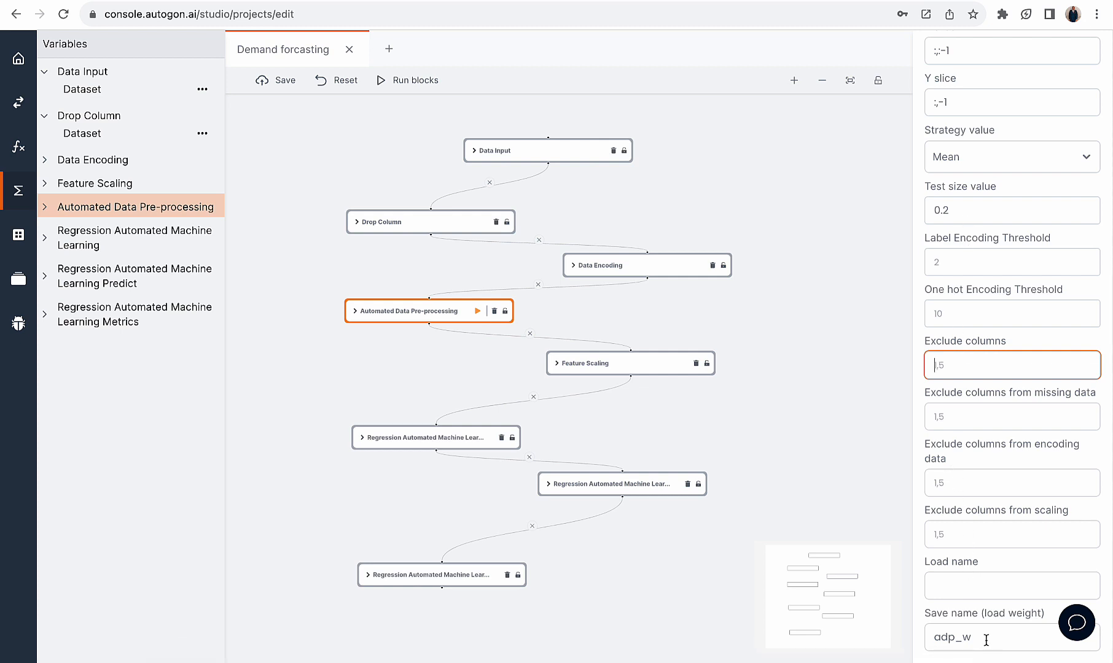
Check the save name under which the Automated Data Pre-processing block stores its weight
{"action": "left_click_drag", "start_coordinate": [986, 640], "coordinate": [930, 640]}
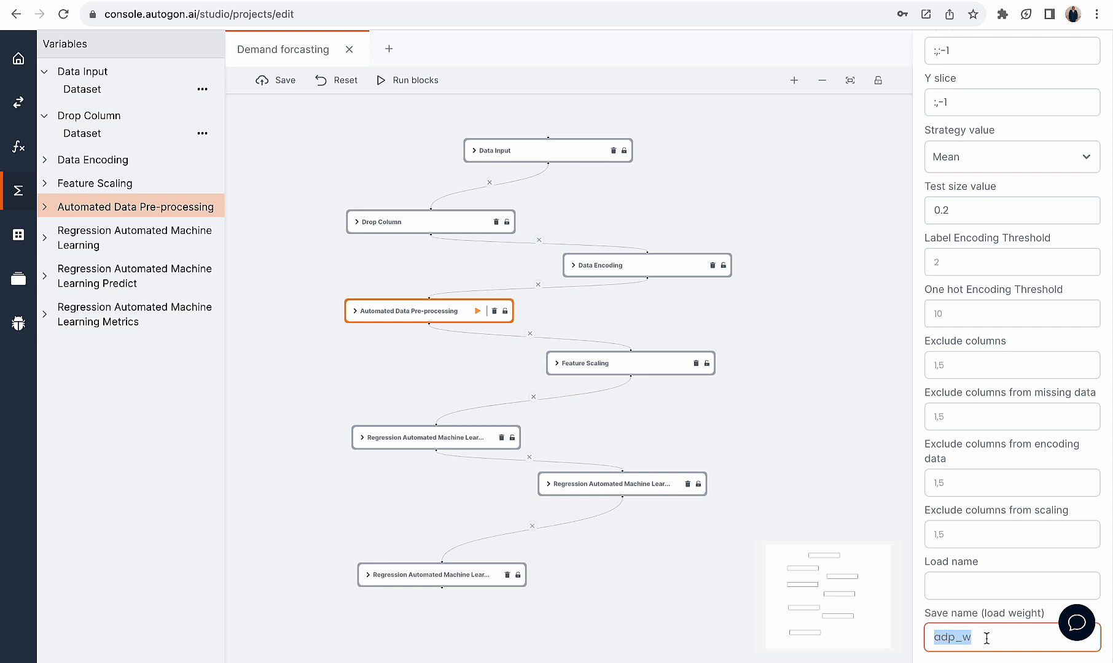
{"action": "left_click_drag", "start_coordinate": [985, 639], "coordinate": [932, 637]}
{"action": "left_click_drag", "start_coordinate": [970, 643], "coordinate": [899, 640]}
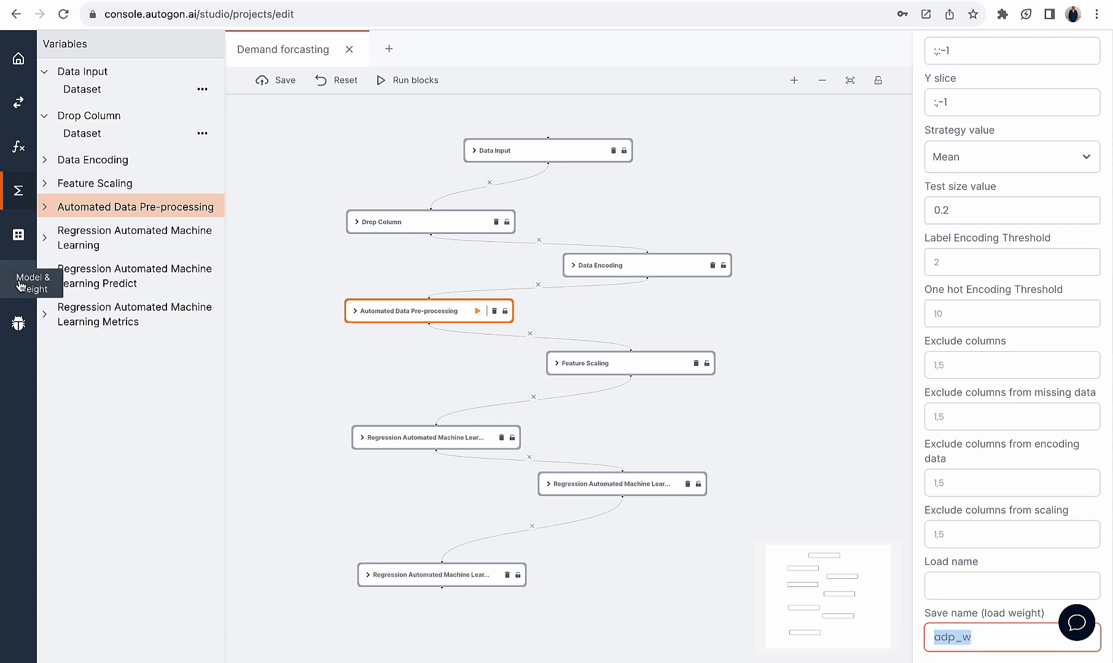
View the project's saved weights and models in the Model and Weight lists, and collapse both lists
{"action": "left_click", "coordinate": [20, 286]}
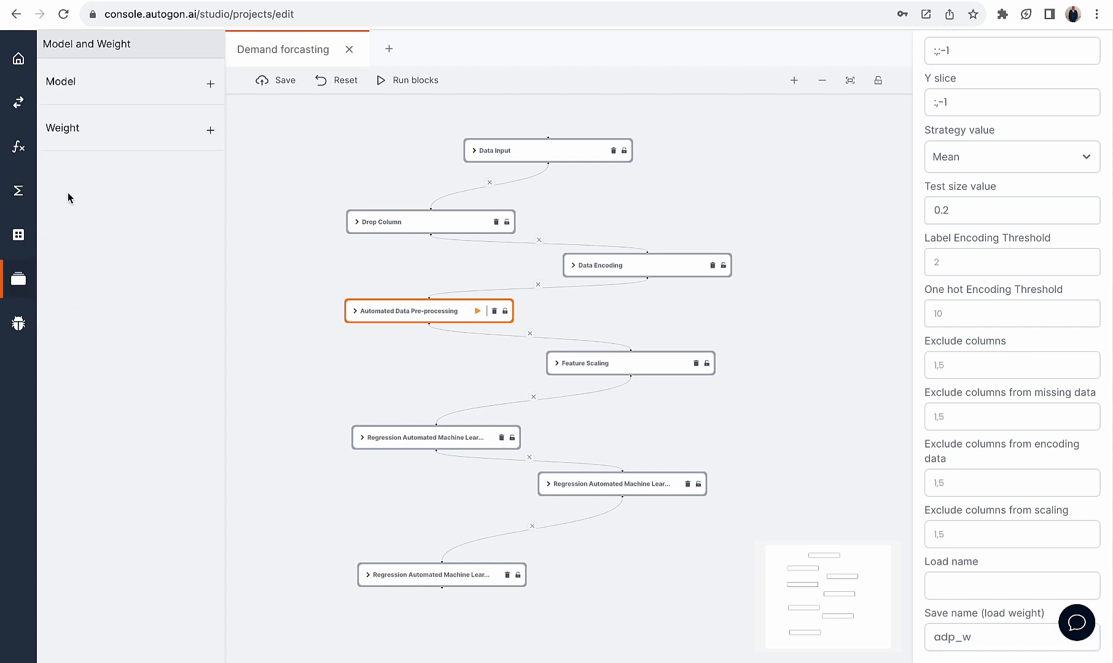
{"action": "left_click", "coordinate": [209, 133]}
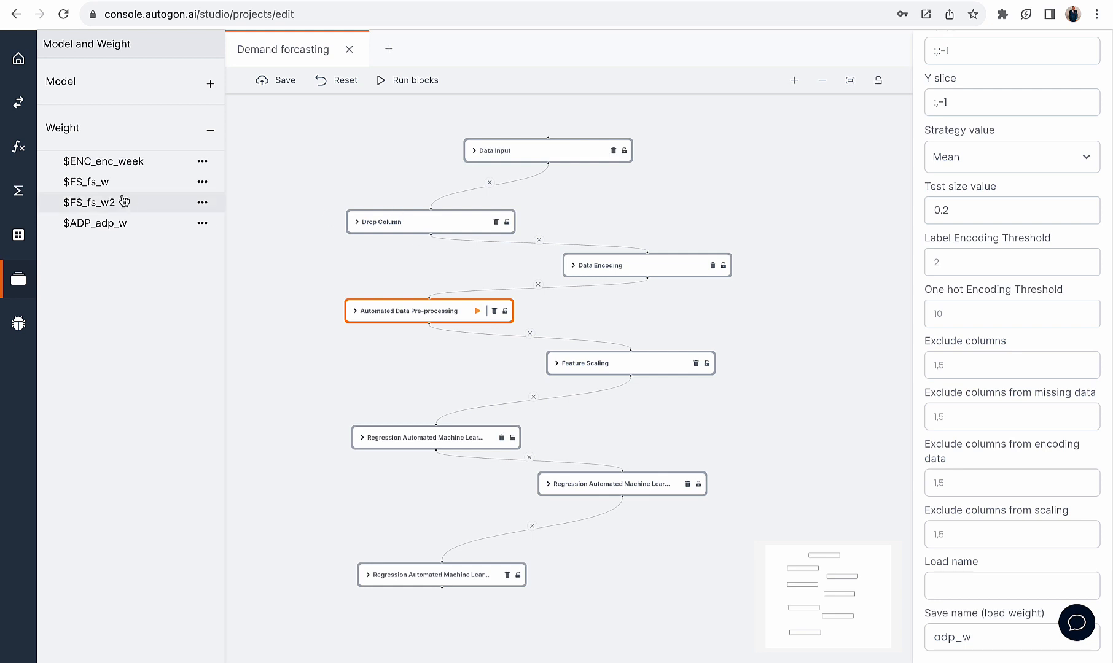
{"action": "left_click", "coordinate": [210, 131]}
{"action": "left_click", "coordinate": [209, 86]}
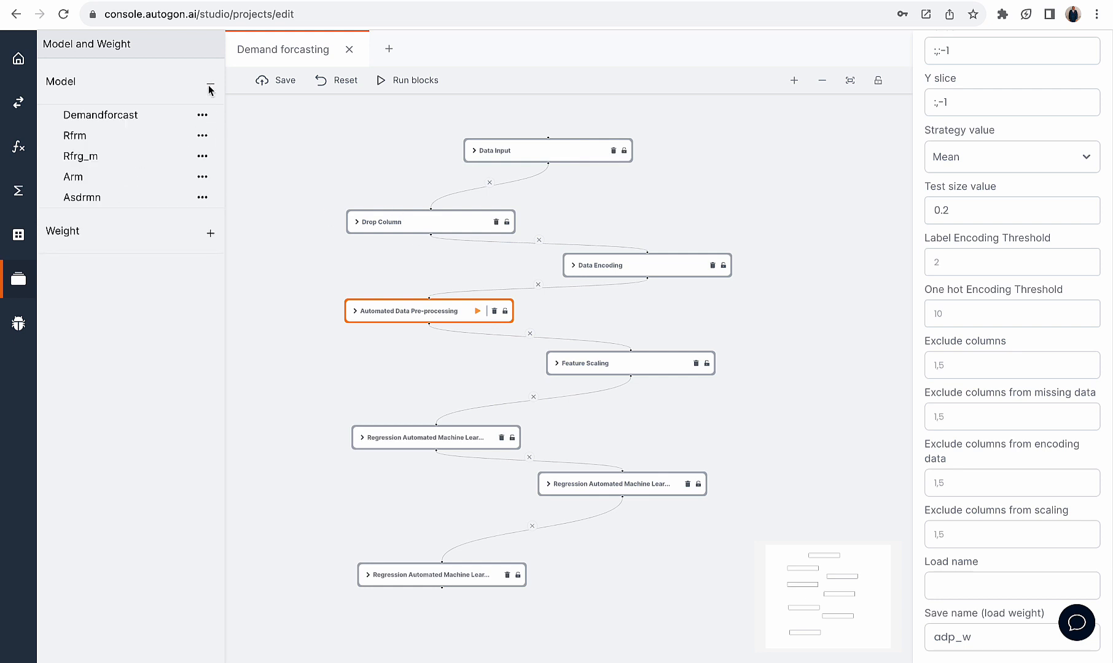
{"action": "left_click", "coordinate": [209, 85]}
{"action": "left_click", "coordinate": [209, 86]}
{"action": "left_click", "coordinate": [209, 85]}
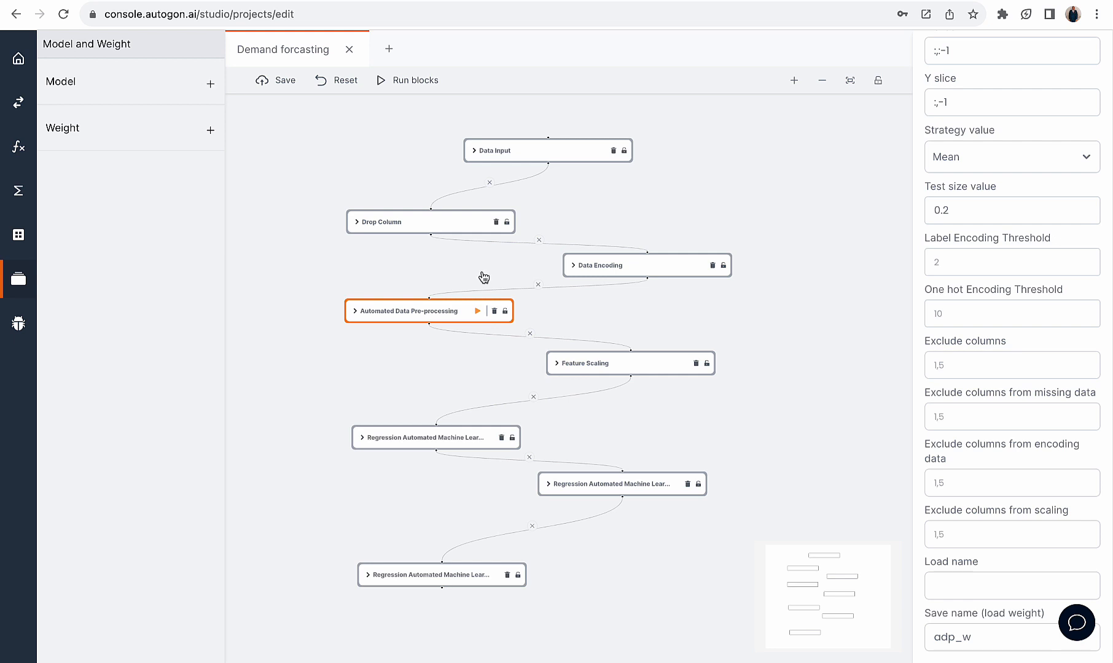
View the Feature Scaling properties and examine the unscaled column values in Automated Data Pre-processing's X_train, closing the table when done
{"action": "left_click", "coordinate": [612, 363]}
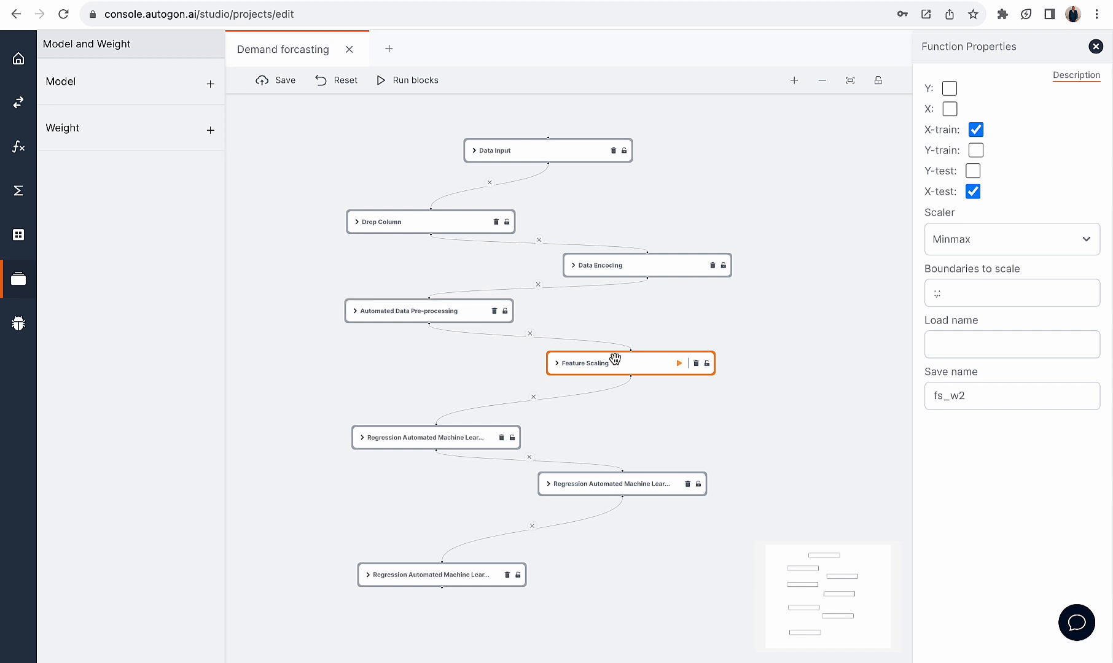
{"action": "left_click", "coordinate": [29, 191]}
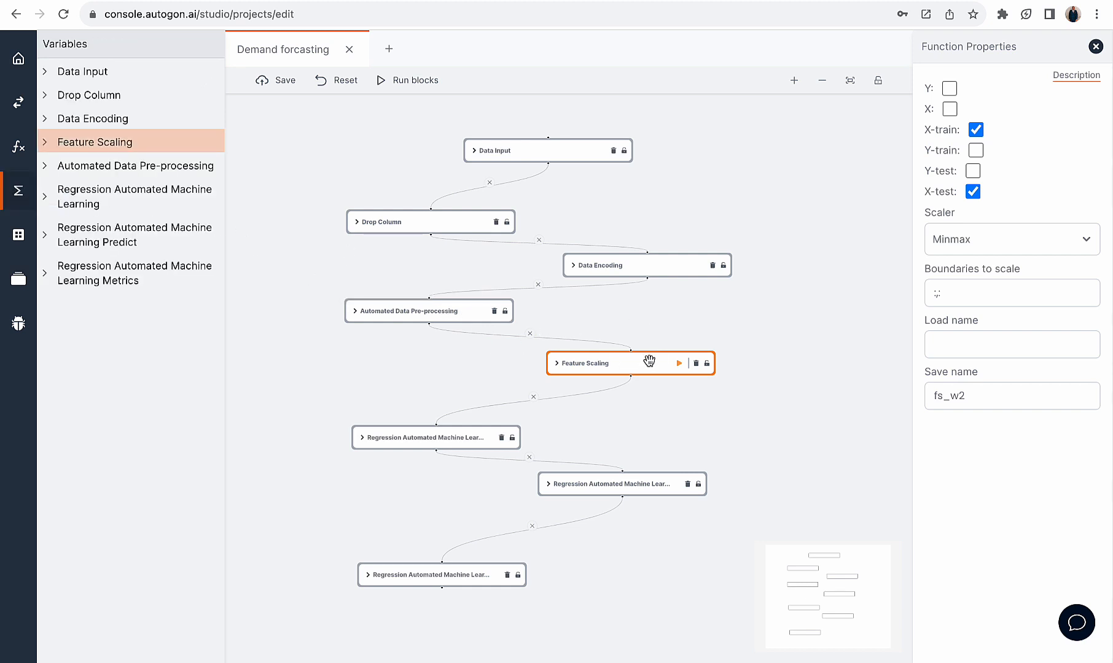
{"action": "left_click", "coordinate": [64, 167]}
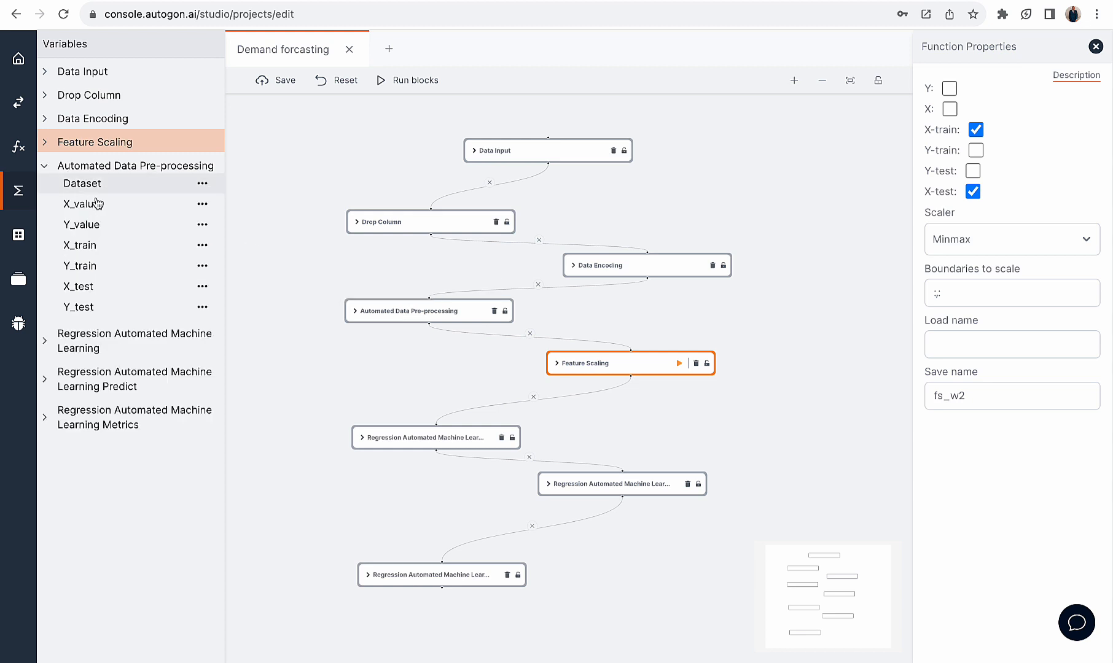
{"action": "left_click", "coordinate": [112, 247]}
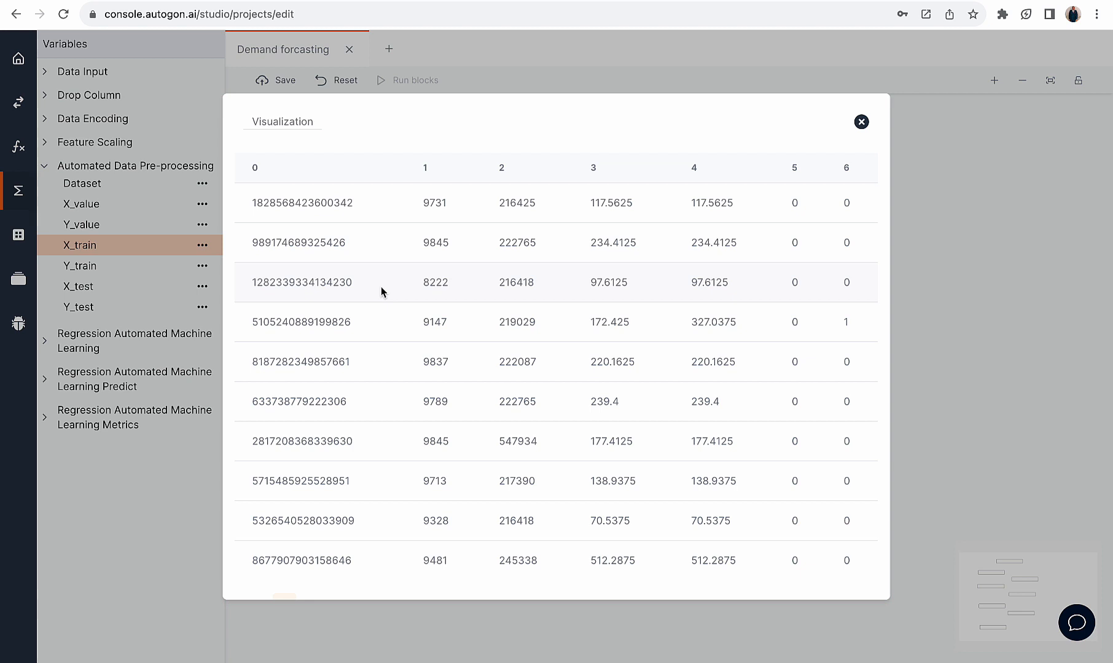
{"action": "left_click_drag", "start_coordinate": [353, 203], "coordinate": [236, 204]}
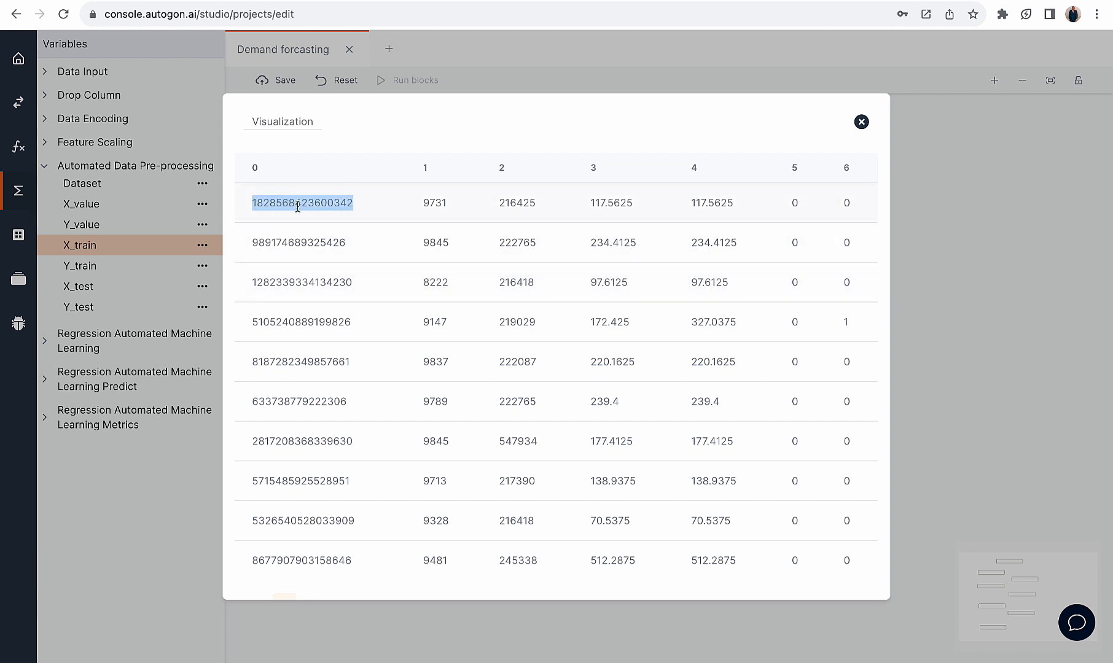
{"action": "left_click_drag", "start_coordinate": [423, 200], "coordinate": [680, 208]}
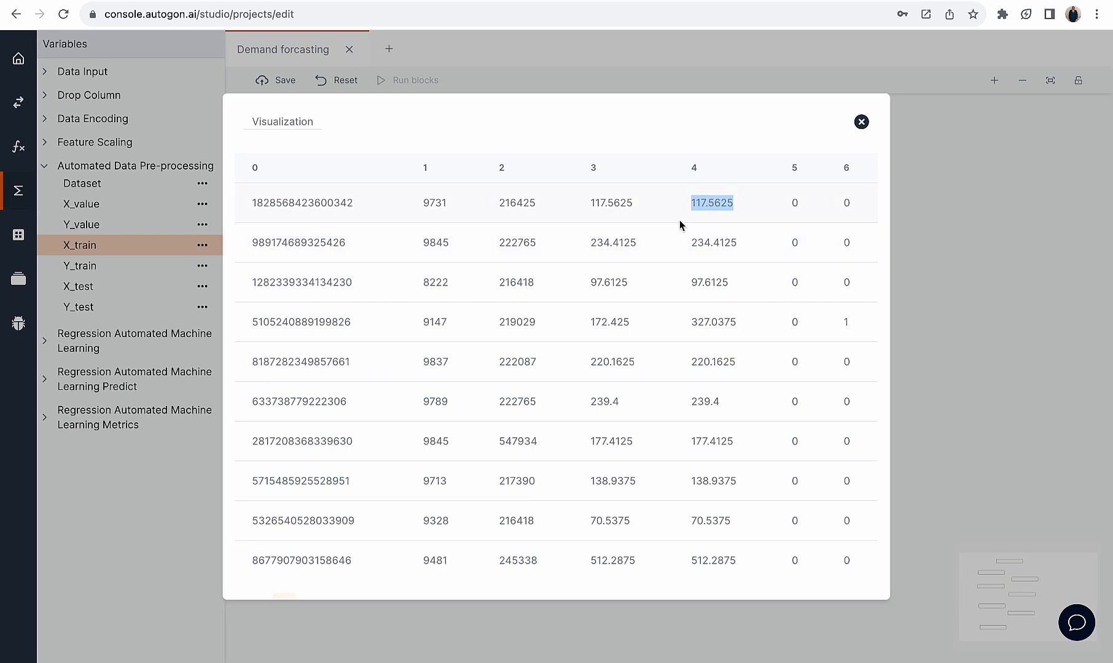
{"action": "left_click_drag", "start_coordinate": [783, 203], "coordinate": [858, 201]}
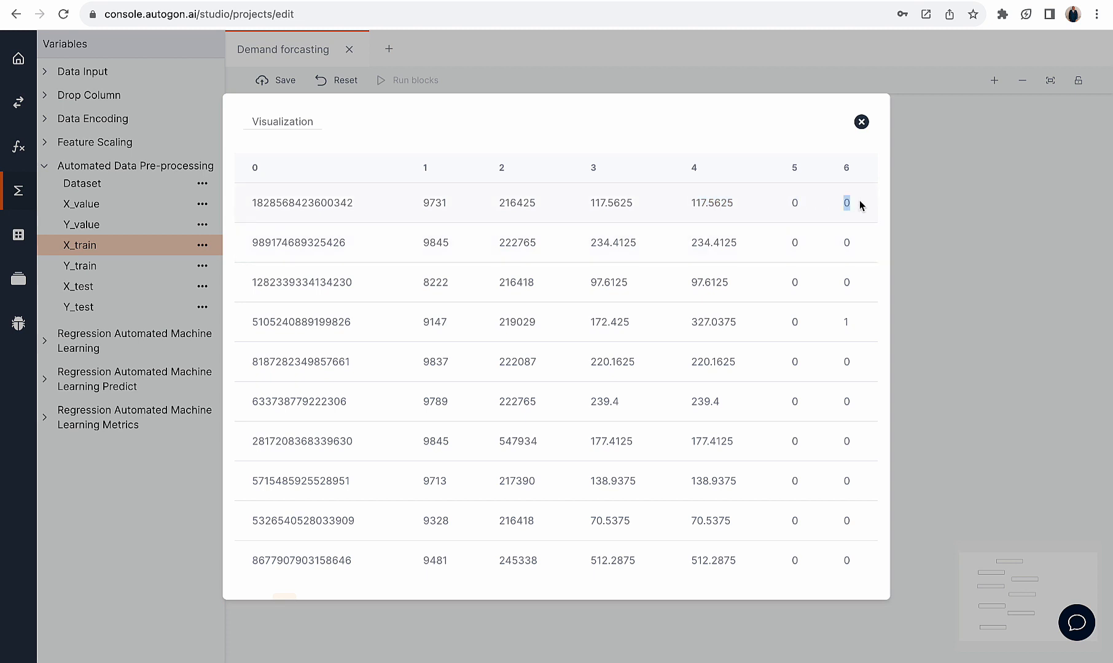
{"action": "left_click_drag", "start_coordinate": [735, 200], "coordinate": [301, 204]}
{"action": "left_click", "coordinate": [862, 122]}
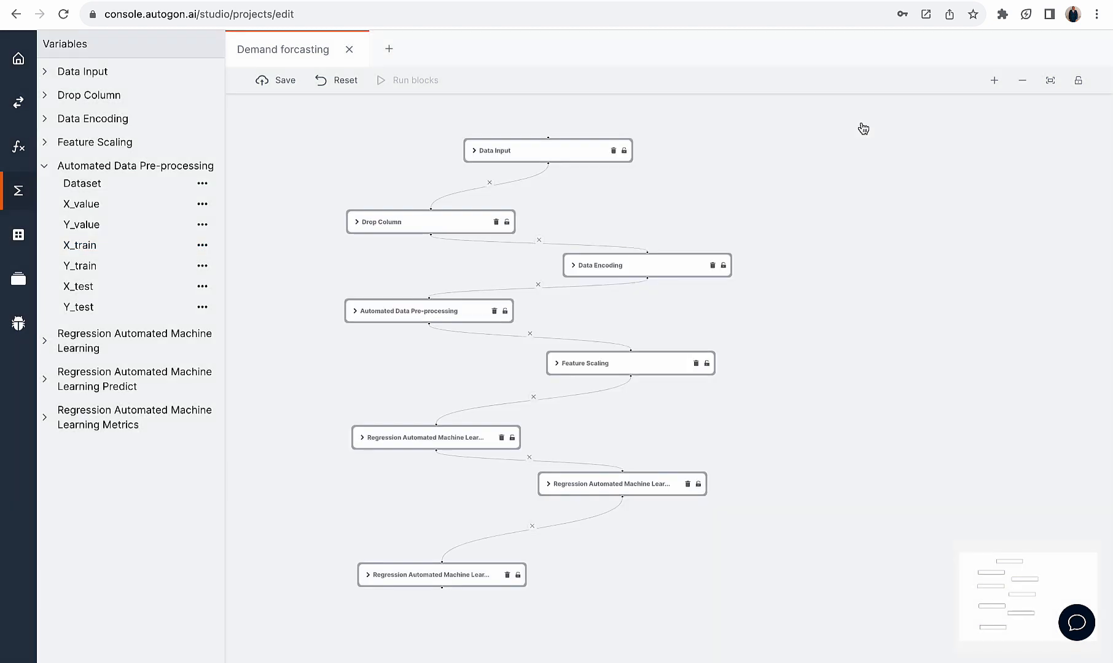
Review the Feature Scaling block's scaler, boundaries to scale and save name settings
{"action": "left_click", "coordinate": [600, 366]}
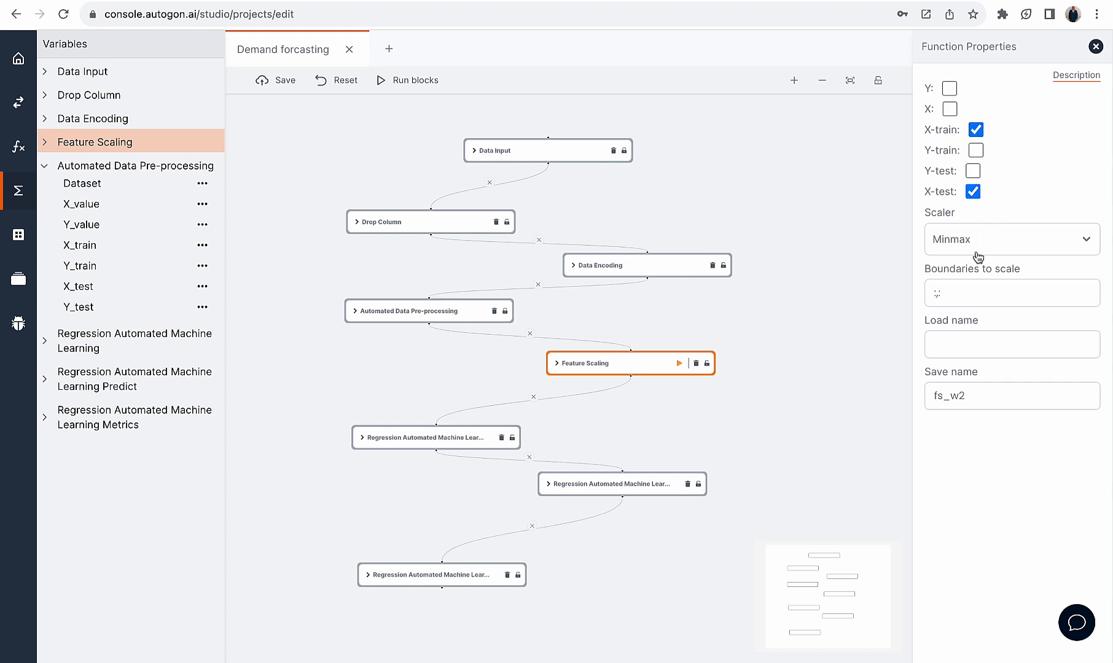
{"action": "double_click", "coordinate": [937, 293]}
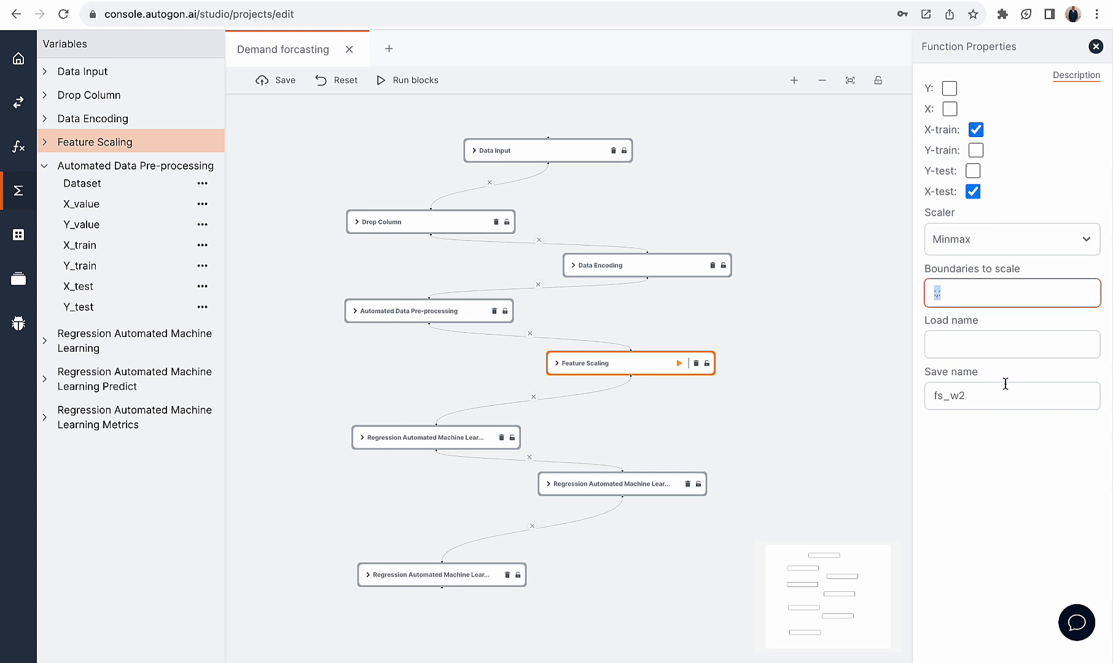
{"action": "double_click", "coordinate": [981, 397]}
{"action": "left_click", "coordinate": [937, 293]}
Examine the scaled values in the Feature Scaling block's X_train output and close the table
{"action": "left_click", "coordinate": [43, 143]}
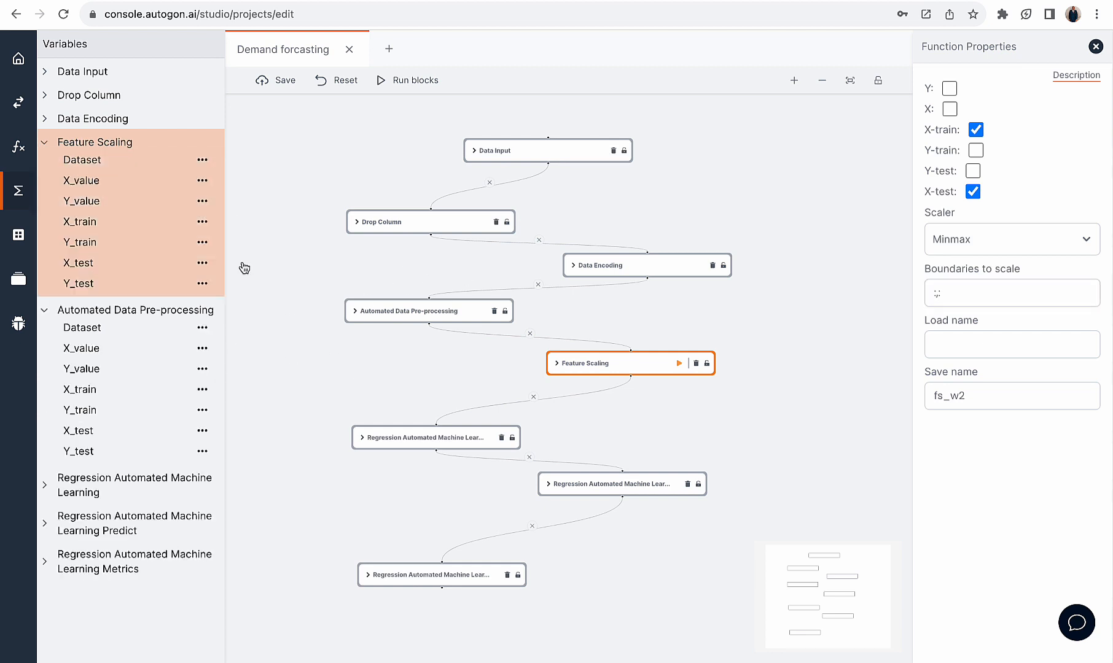
{"action": "left_click", "coordinate": [104, 227]}
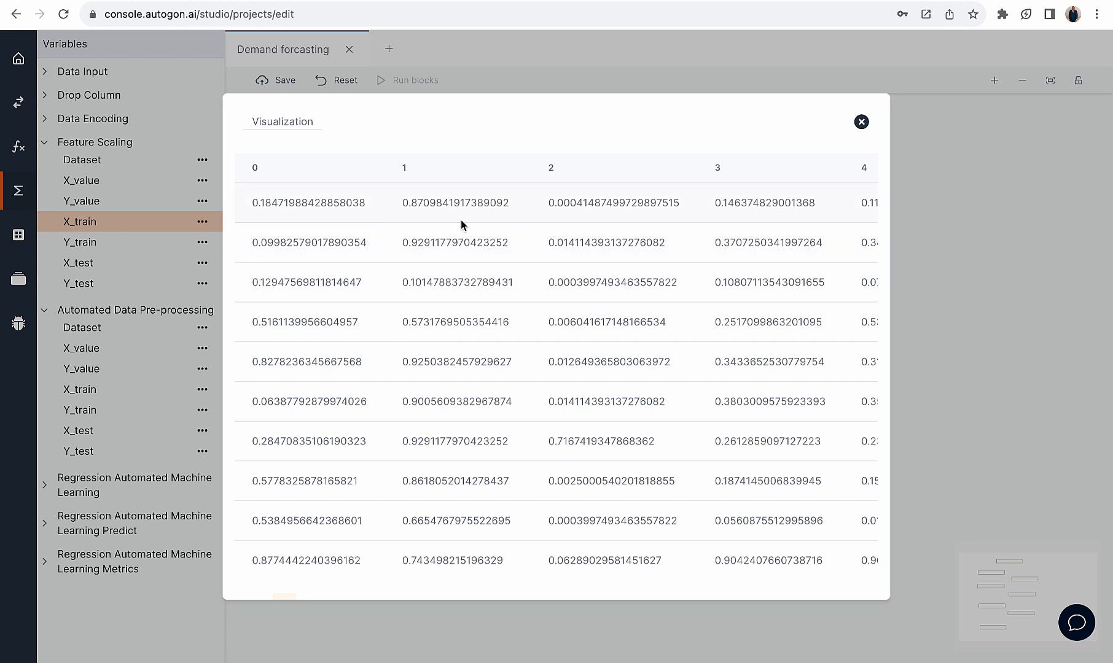
{"action": "left_click", "coordinate": [861, 121]}
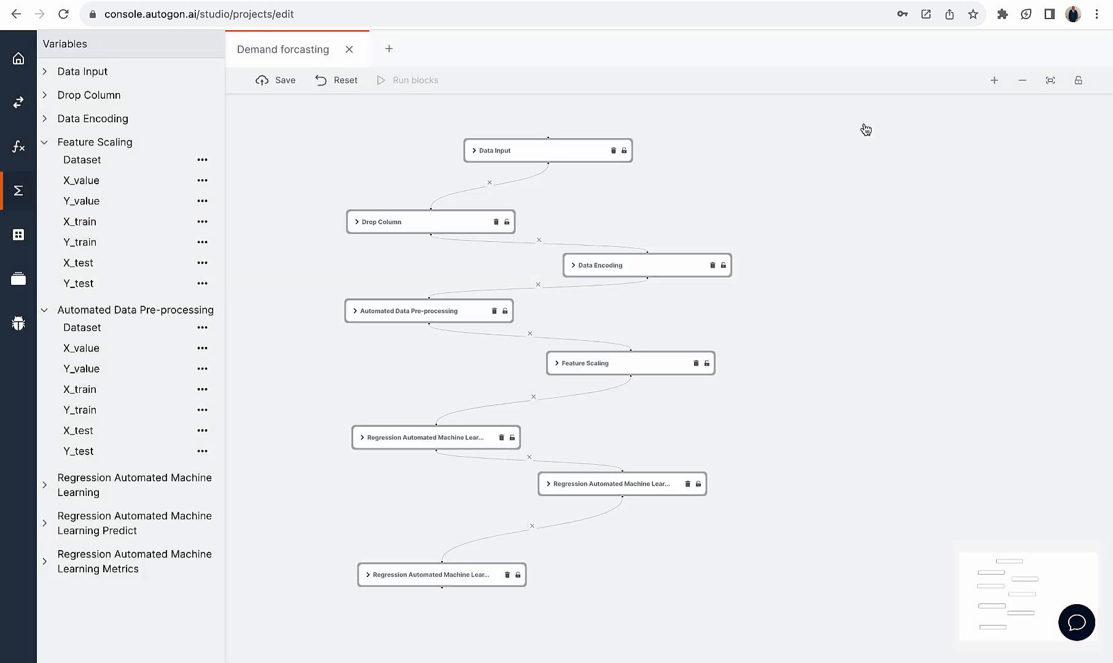
Open the Regression Automated Machine Learning block's properties and collapse the Feature Scaling and Automated Data Pre-processing variables
{"action": "left_click", "coordinate": [445, 437]}
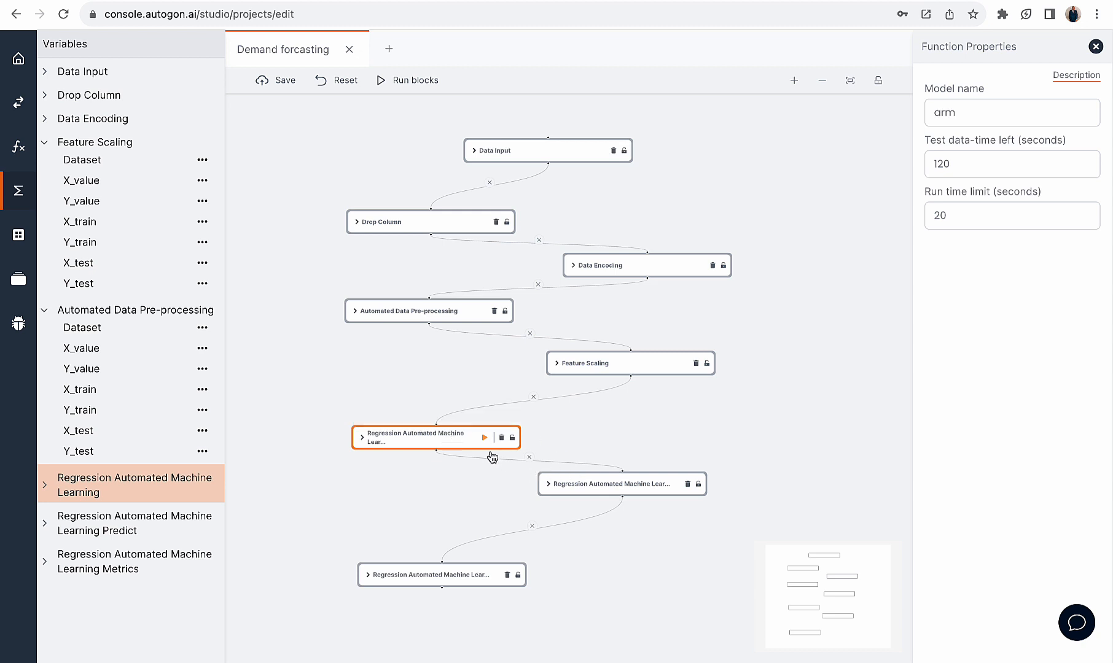
{"action": "left_click", "coordinate": [44, 143]}
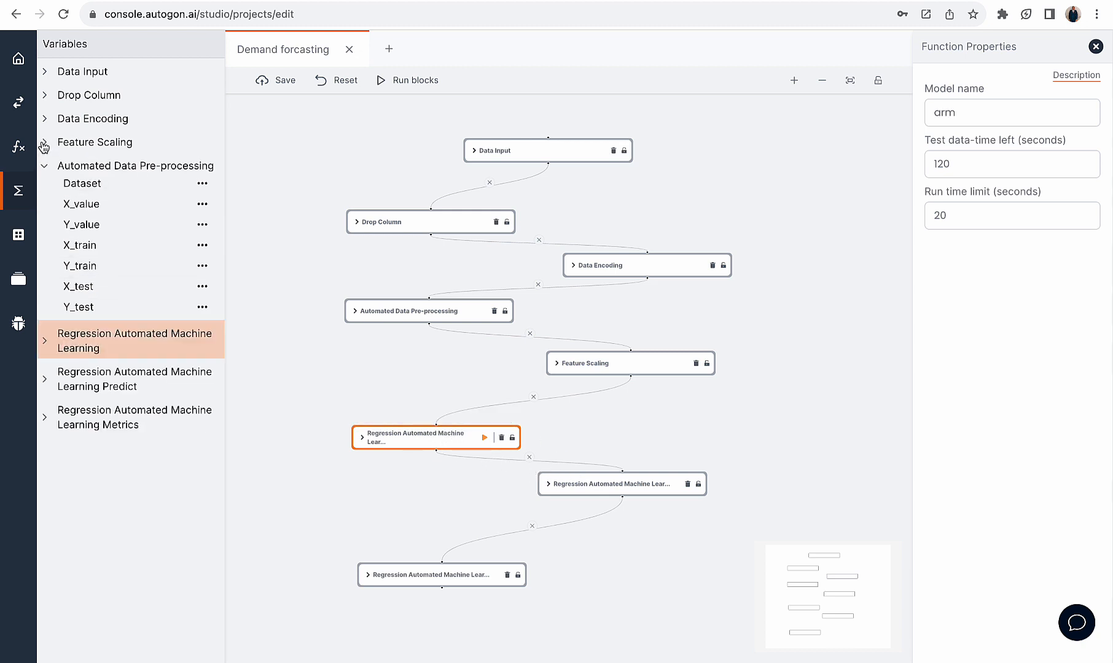
{"action": "left_click", "coordinate": [46, 167]}
List the Automated Machine Learning functions and review the regression block's test data-time left and run time limit settings
{"action": "left_click", "coordinate": [20, 148]}
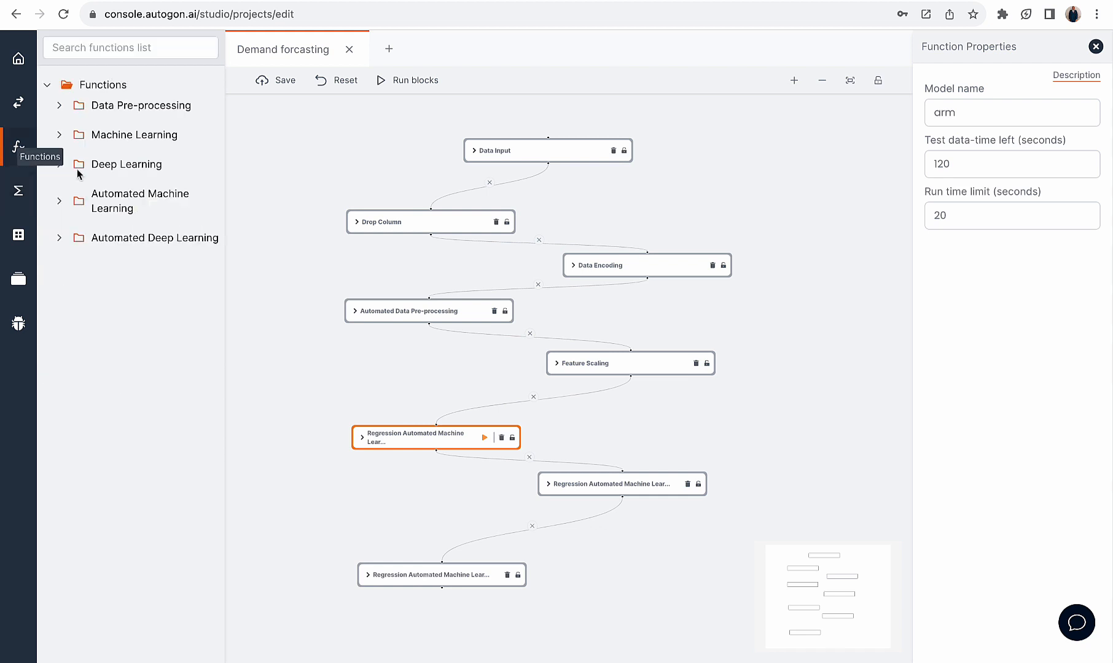
{"action": "left_click", "coordinate": [73, 204]}
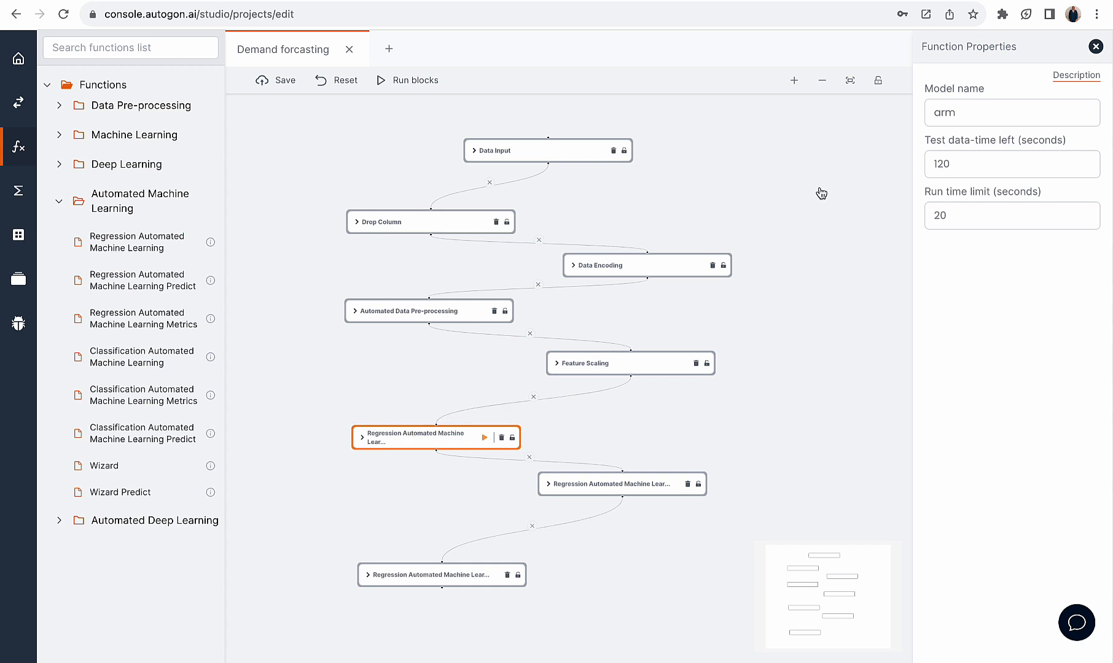
{"action": "left_click_drag", "start_coordinate": [974, 163], "coordinate": [934, 164]}
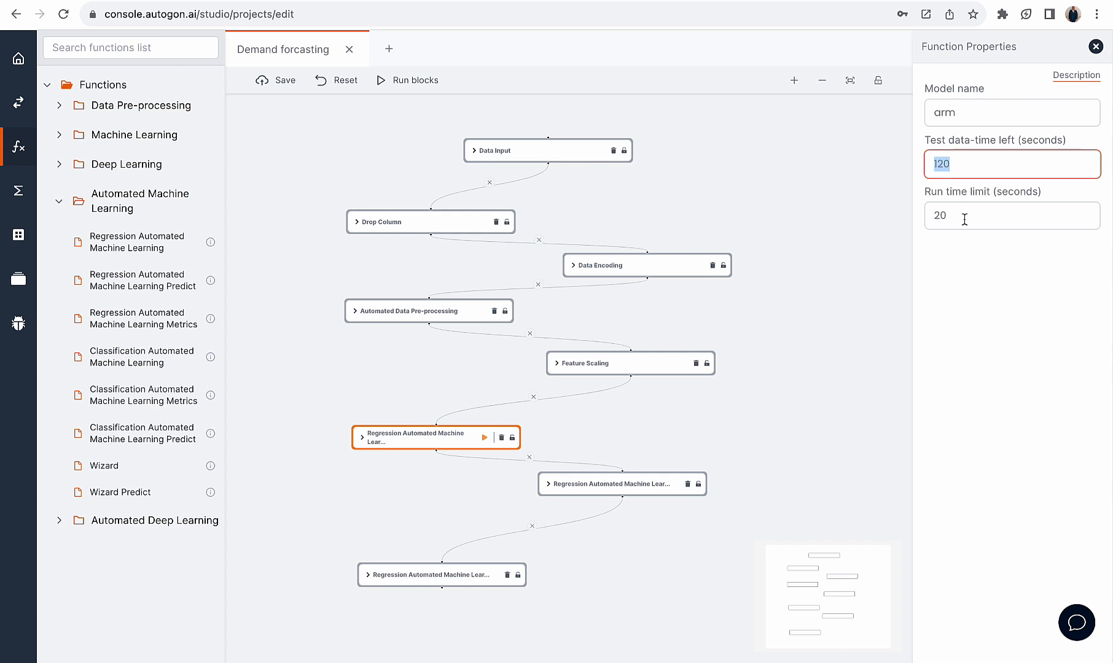
{"action": "left_click_drag", "start_coordinate": [964, 219], "coordinate": [931, 220]}
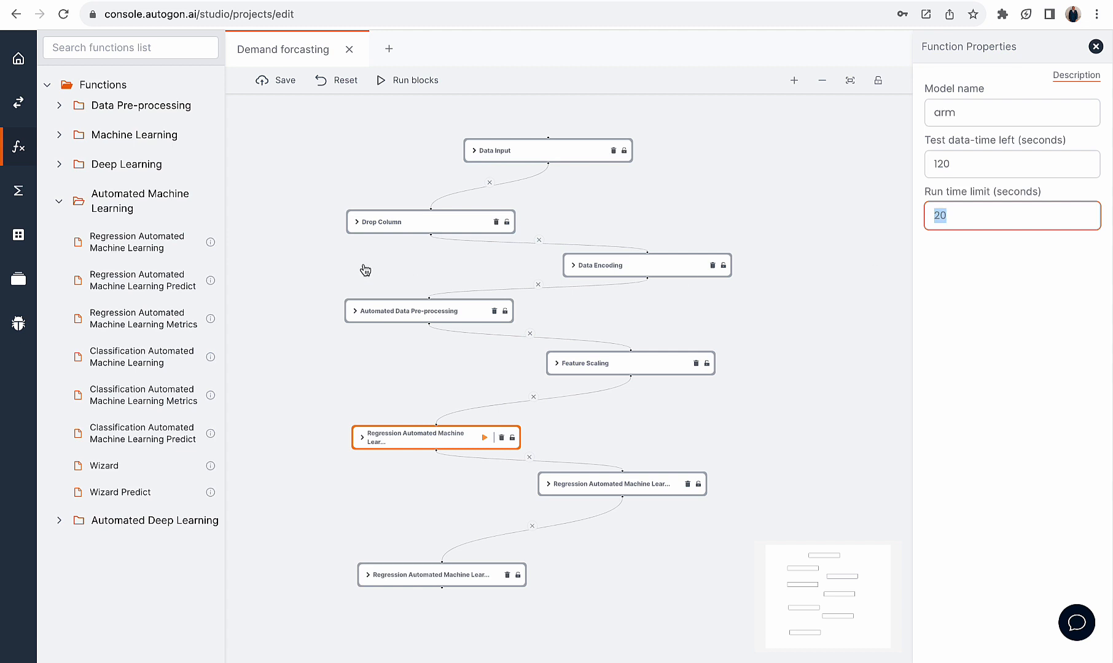
Examine the Sprint_statistics output of the Regression Automated Machine Learning block, including its validation score and algorithm runs, and close it
{"action": "left_click", "coordinate": [18, 190]}
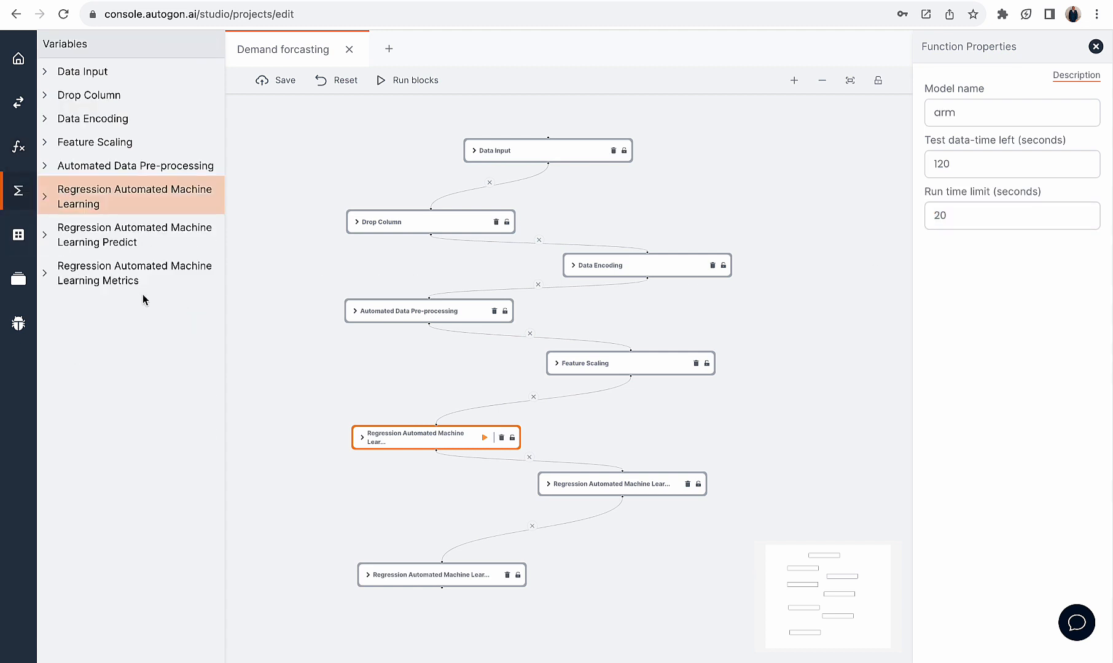
{"action": "left_click", "coordinate": [48, 199]}
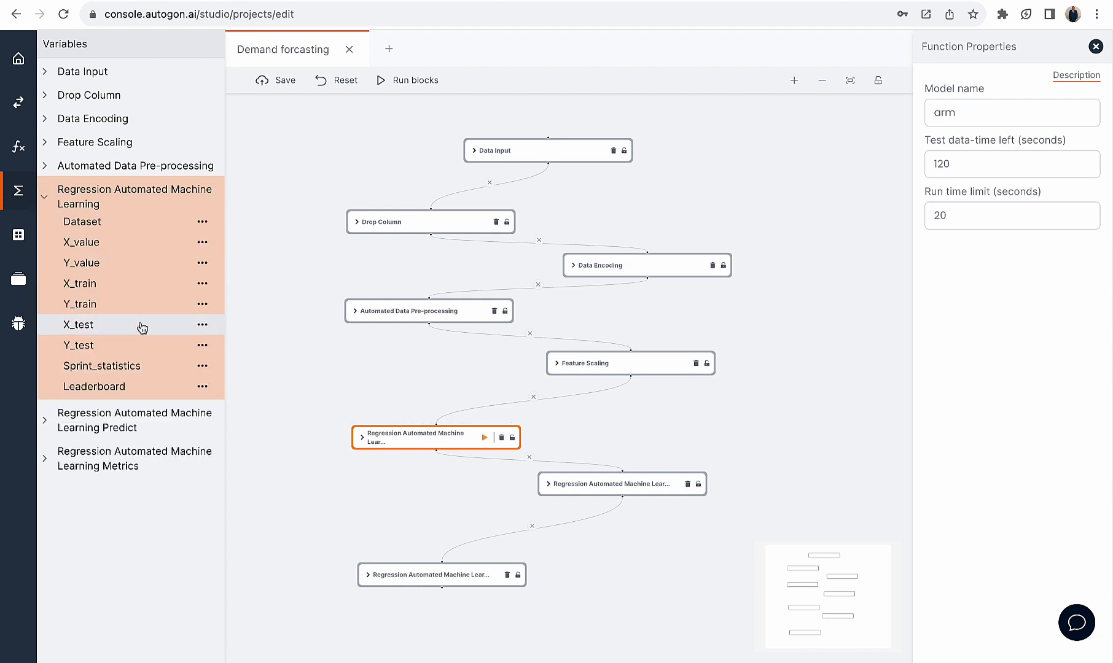
{"action": "left_click", "coordinate": [140, 366]}
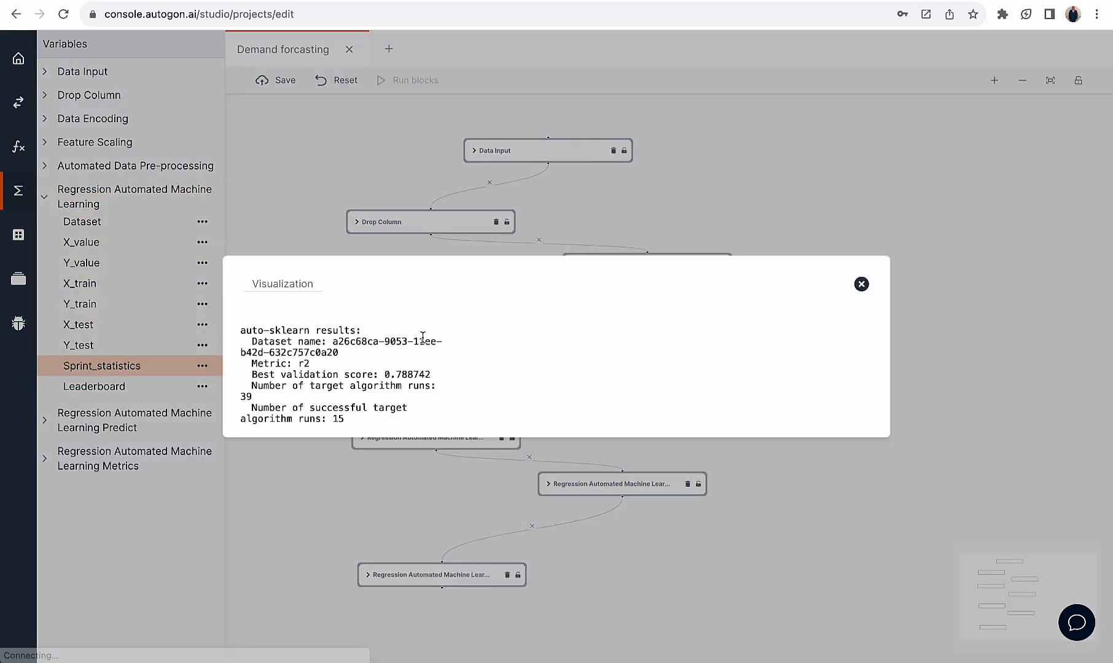
{"action": "left_click_drag", "start_coordinate": [354, 416], "coordinate": [229, 393]}
{"action": "scroll", "coordinate": [311, 371], "scroll_direction": "up", "scroll_amount": 2}
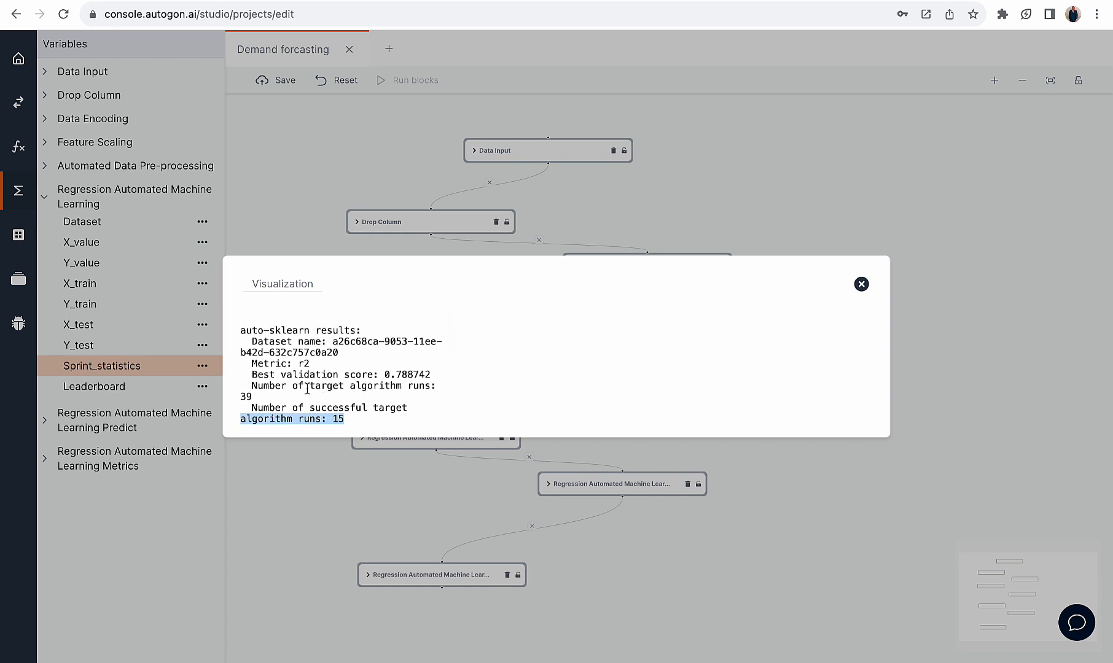
{"action": "left_click_drag", "start_coordinate": [310, 367], "coordinate": [246, 373]}
{"action": "scroll", "coordinate": [322, 370], "scroll_direction": "down", "scroll_amount": 1}
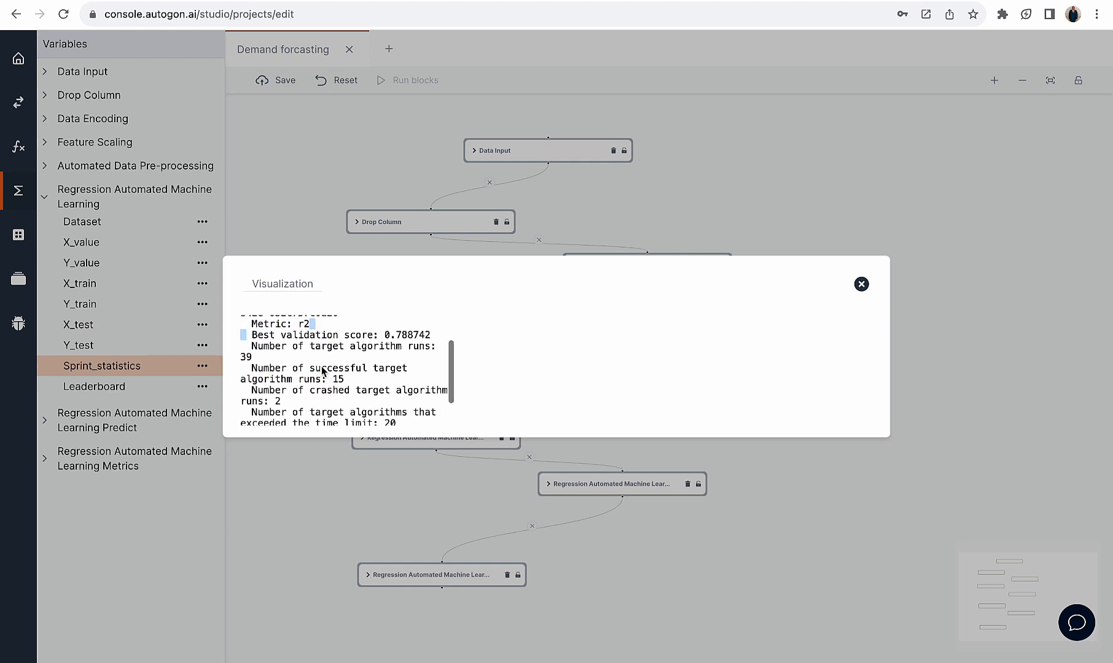
{"action": "scroll", "coordinate": [347, 400], "scroll_direction": "down", "scroll_amount": 1}
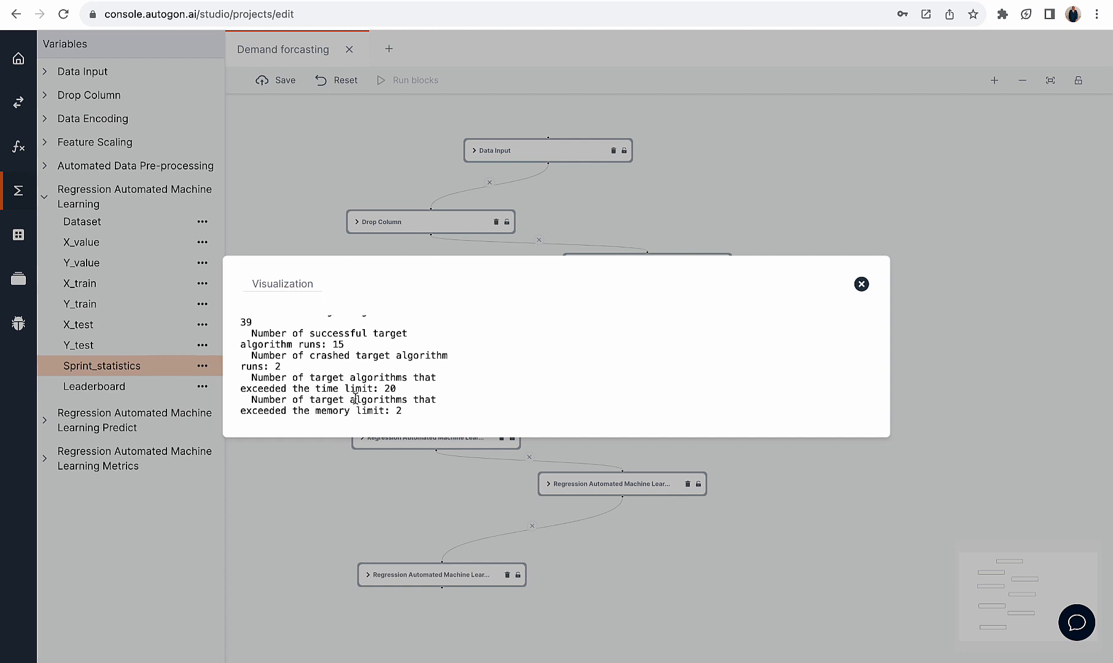
{"action": "scroll", "coordinate": [354, 398], "scroll_direction": "up", "scroll_amount": 2}
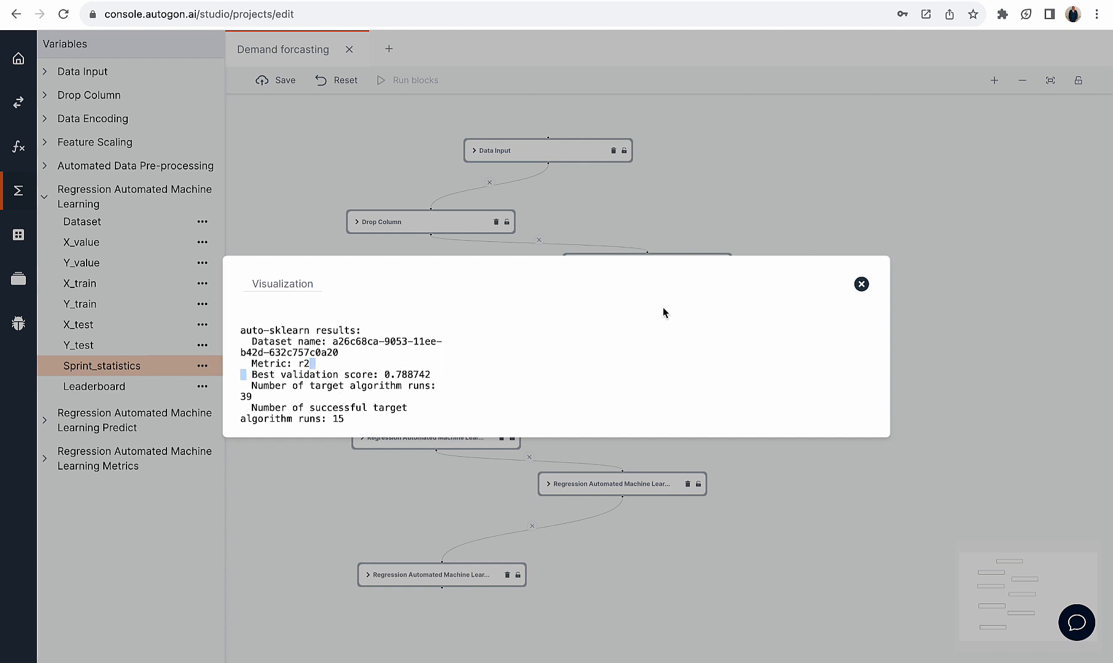
{"action": "left_click_drag", "start_coordinate": [431, 376], "coordinate": [249, 377]}
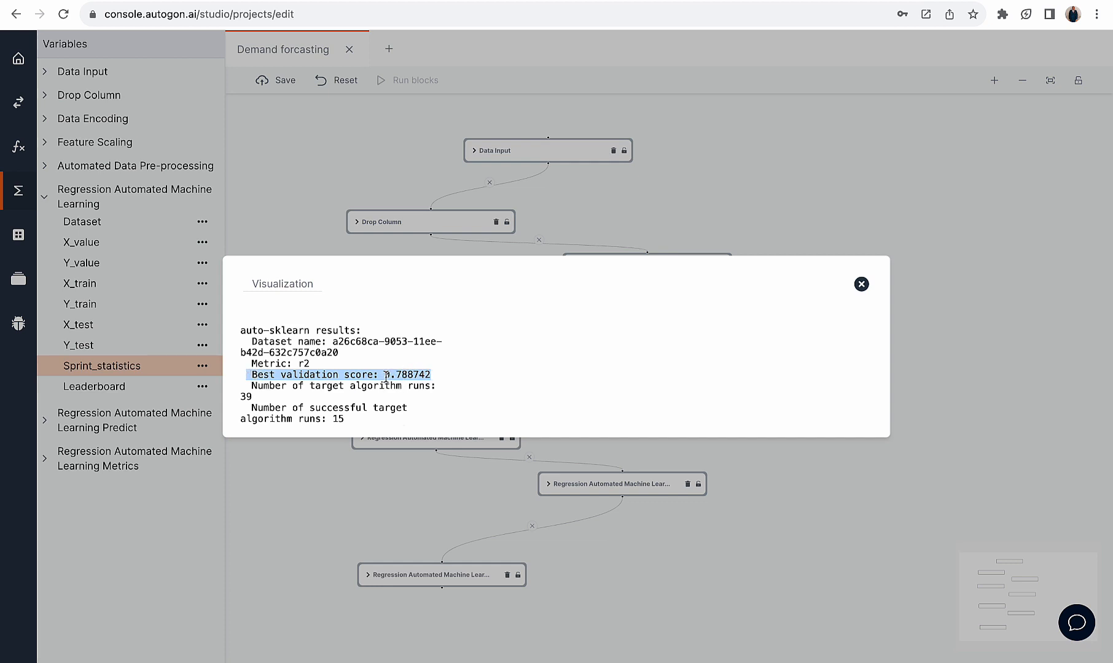
{"action": "left_click", "coordinate": [861, 284]}
View the Leaderboard of ranked models from Regression Automated Machine Learning and close the table
{"action": "left_click", "coordinate": [138, 386]}
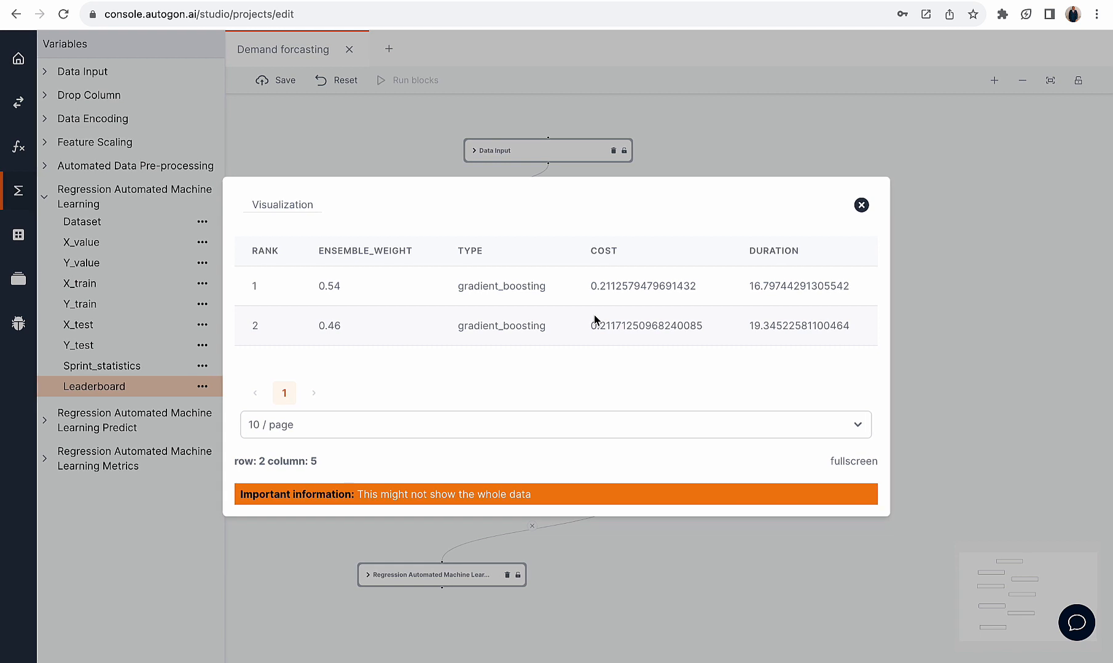
{"action": "left_click", "coordinate": [861, 205]}
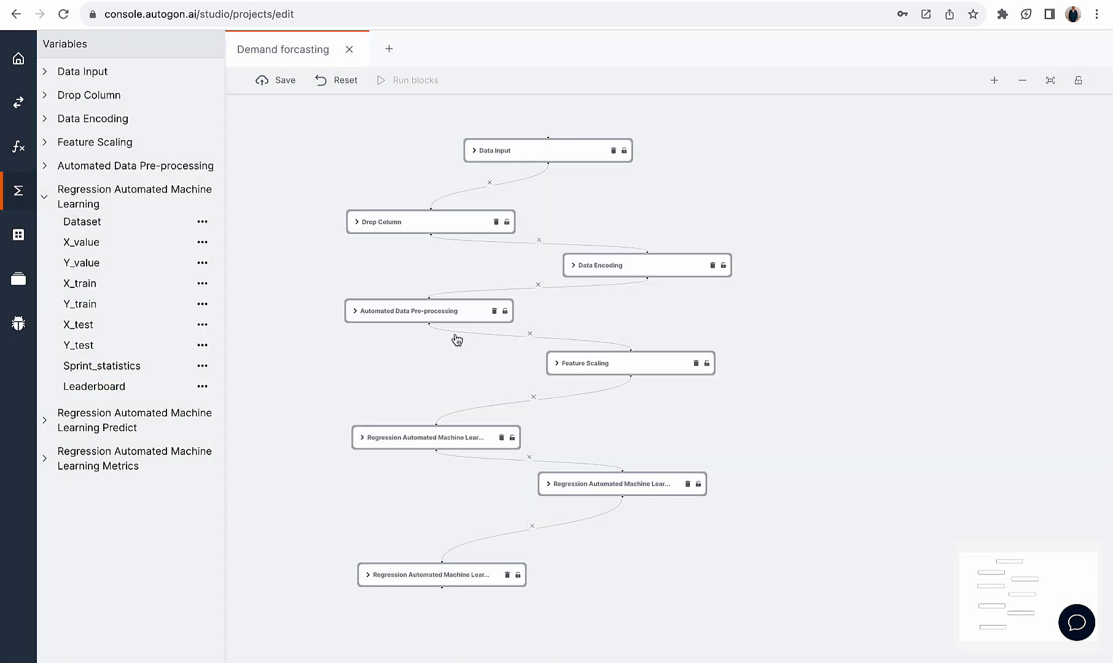
Compare the model name setting in the Regression Automated Machine Learning and Regression Automated Machine Learning Predict blocks
{"action": "left_click", "coordinate": [444, 437]}
{"action": "left_click", "coordinate": [617, 483]}
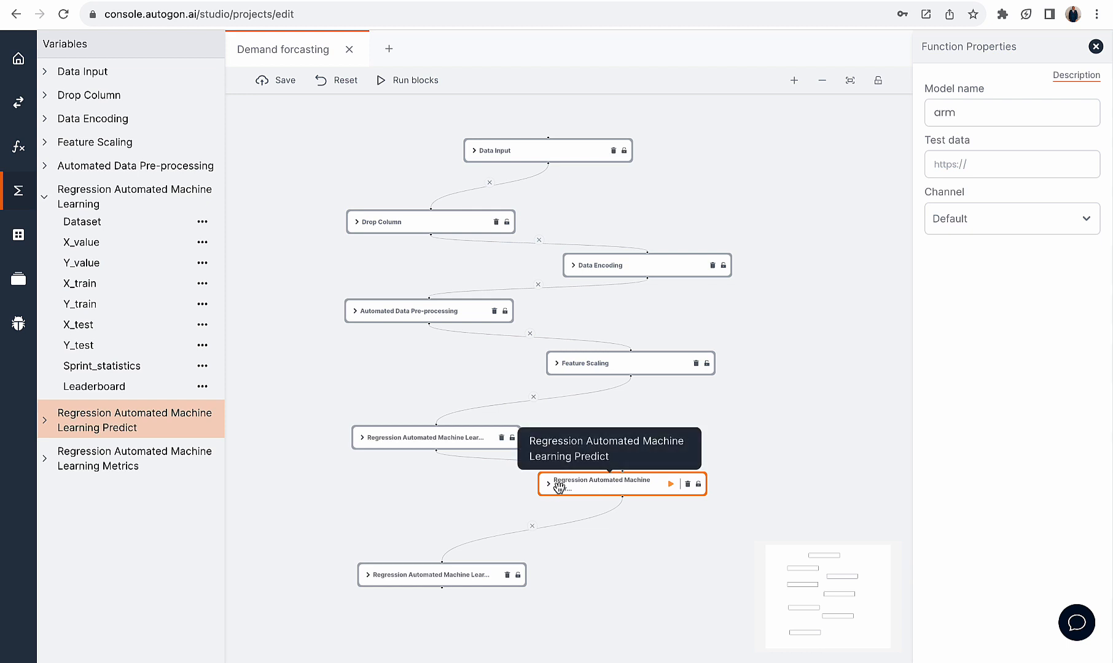
{"action": "left_click", "coordinate": [444, 437]}
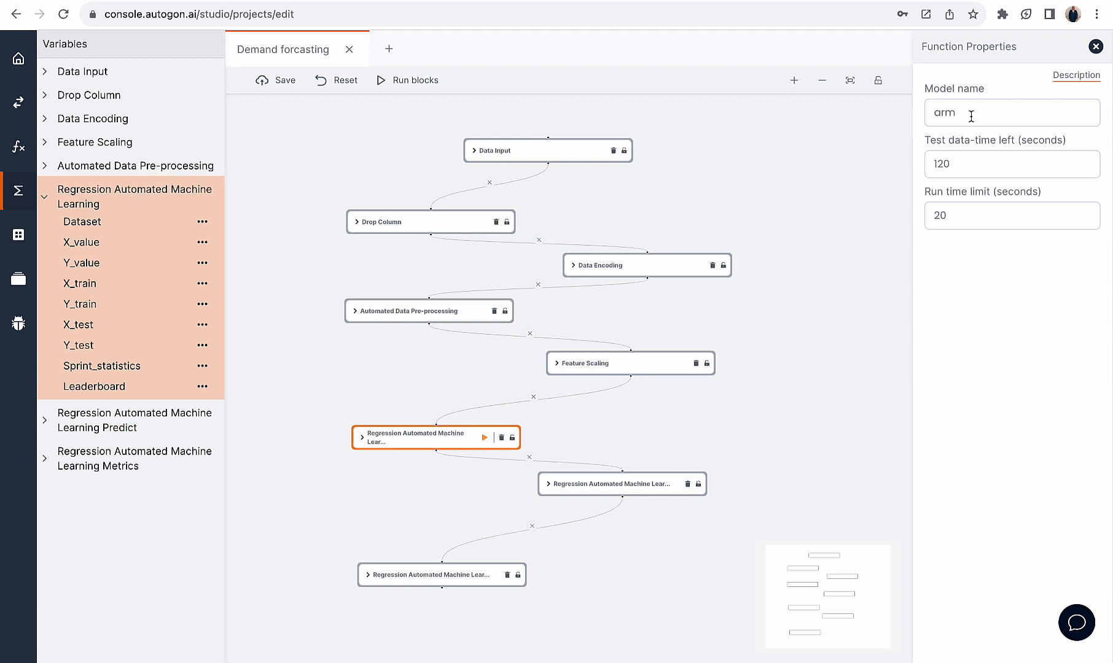
{"action": "left_click_drag", "start_coordinate": [969, 112], "coordinate": [911, 117]}
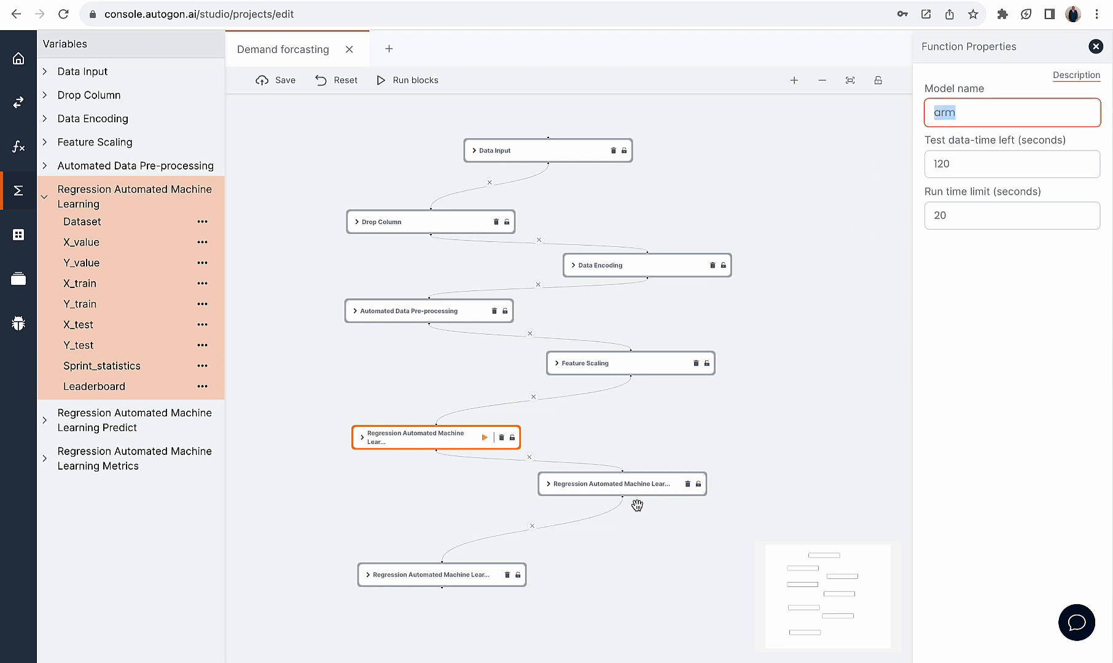
{"action": "left_click", "coordinate": [641, 483]}
{"action": "left_click_drag", "start_coordinate": [961, 112], "coordinate": [921, 120]}
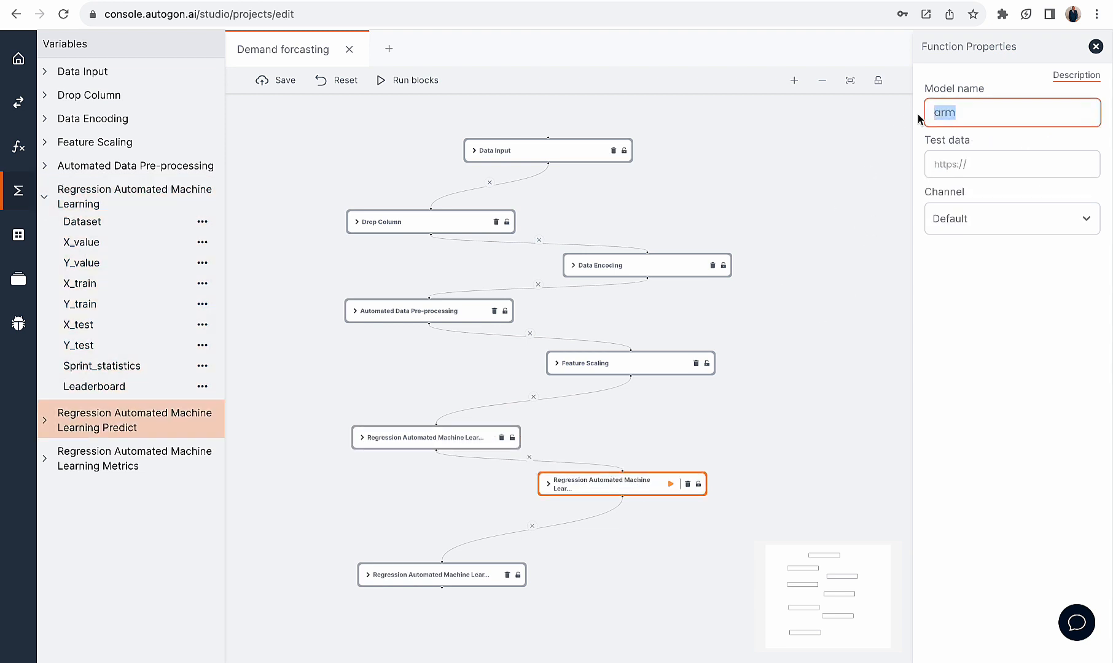
Review the Predict block's channel options and its test data field without changing either
{"action": "left_click", "coordinate": [982, 216]}
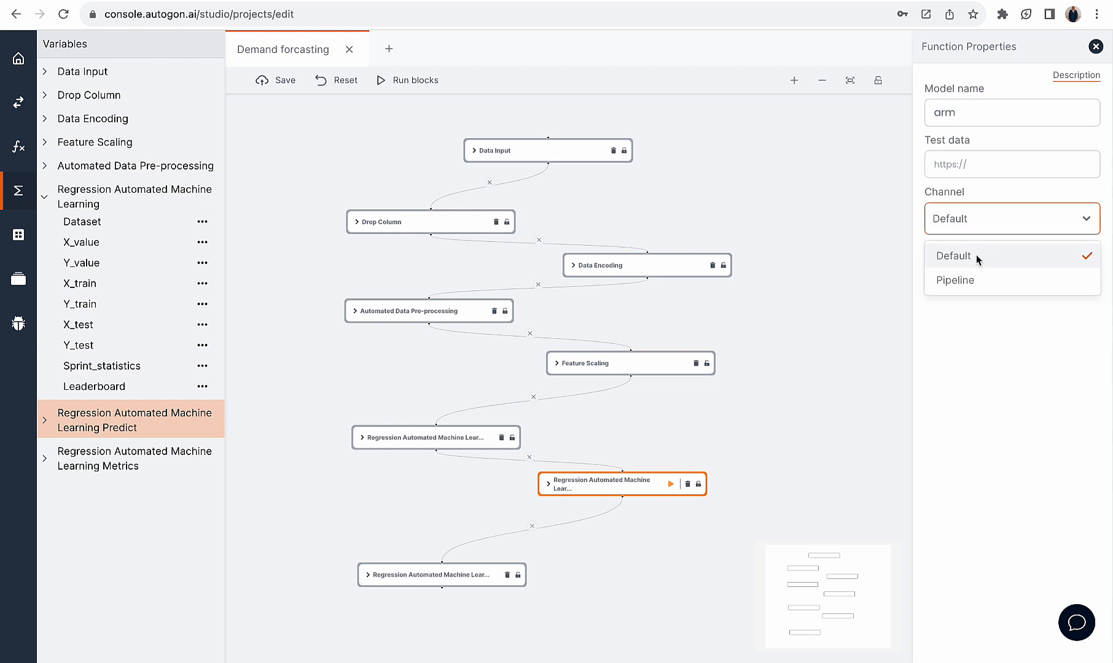
{"action": "left_click", "coordinate": [968, 190]}
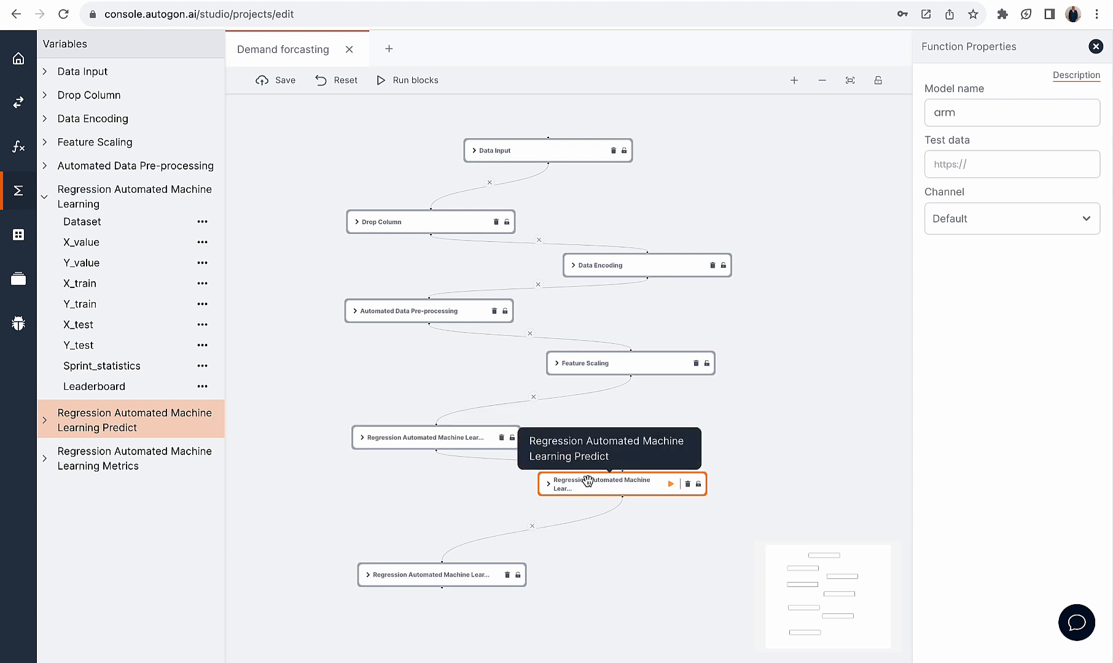
{"action": "left_click", "coordinate": [961, 162]}
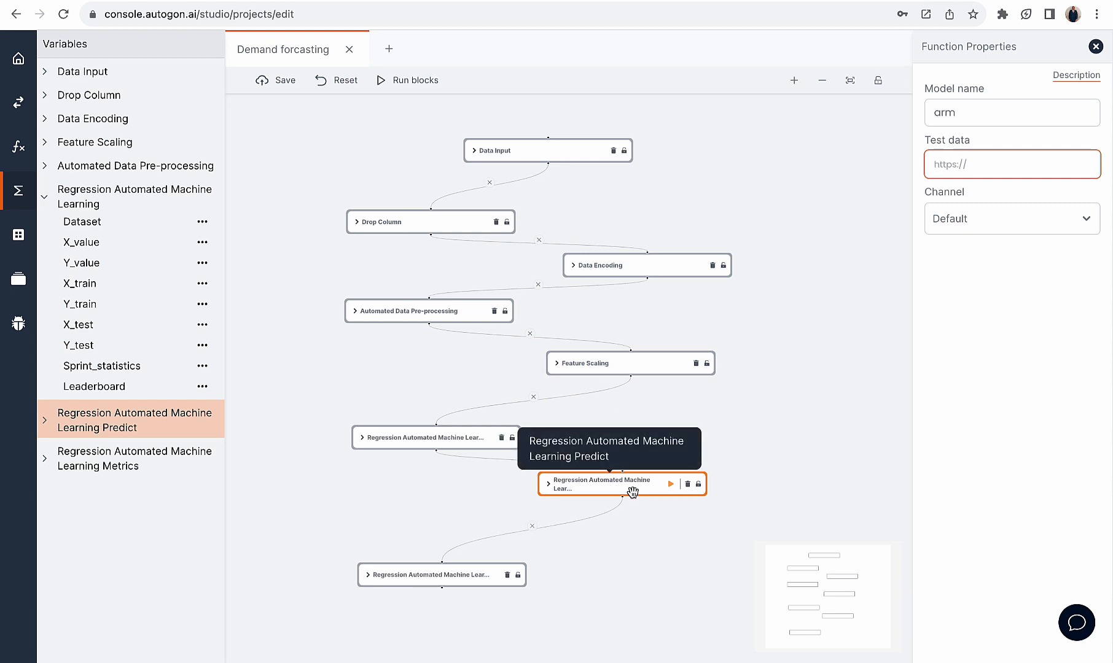
Expand the Regression Automated Machine Learning Predict variables and view the Y_pred and Y_test tables, closing each
{"action": "left_click", "coordinate": [44, 420]}
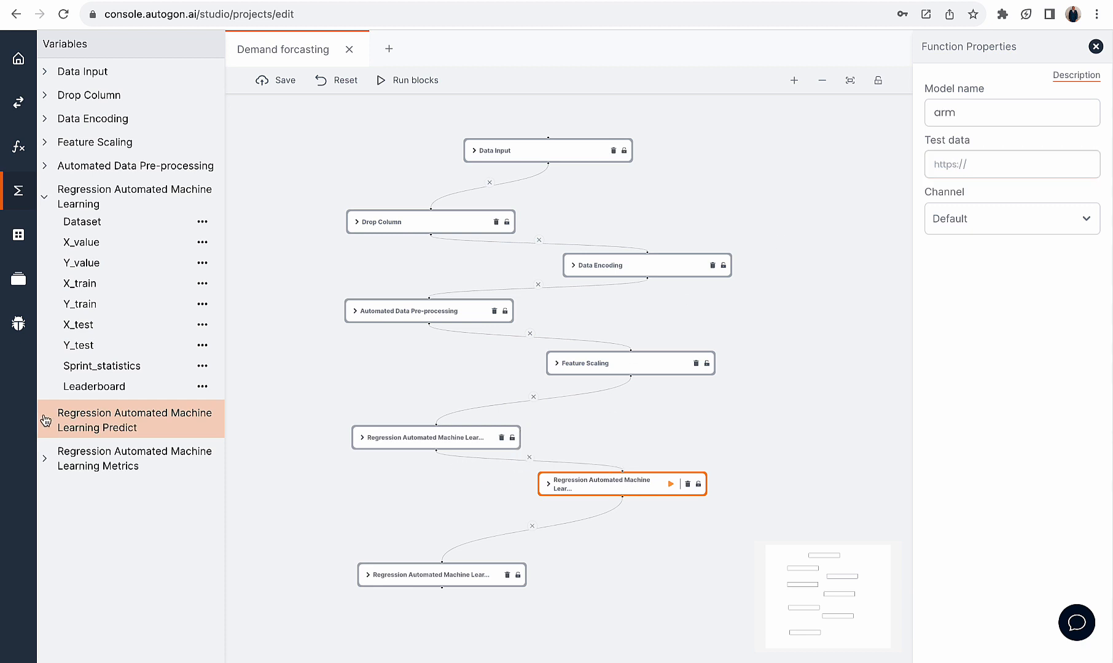
{"action": "left_click", "coordinate": [94, 590]}
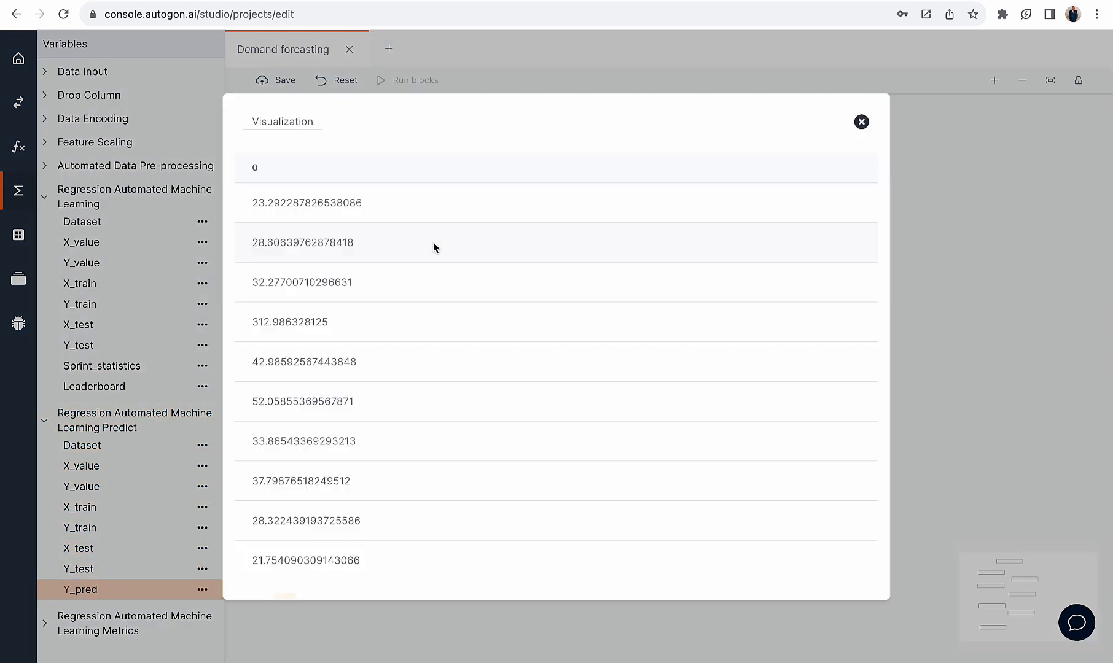
{"action": "left_click", "coordinate": [862, 122]}
{"action": "left_click", "coordinate": [152, 569]}
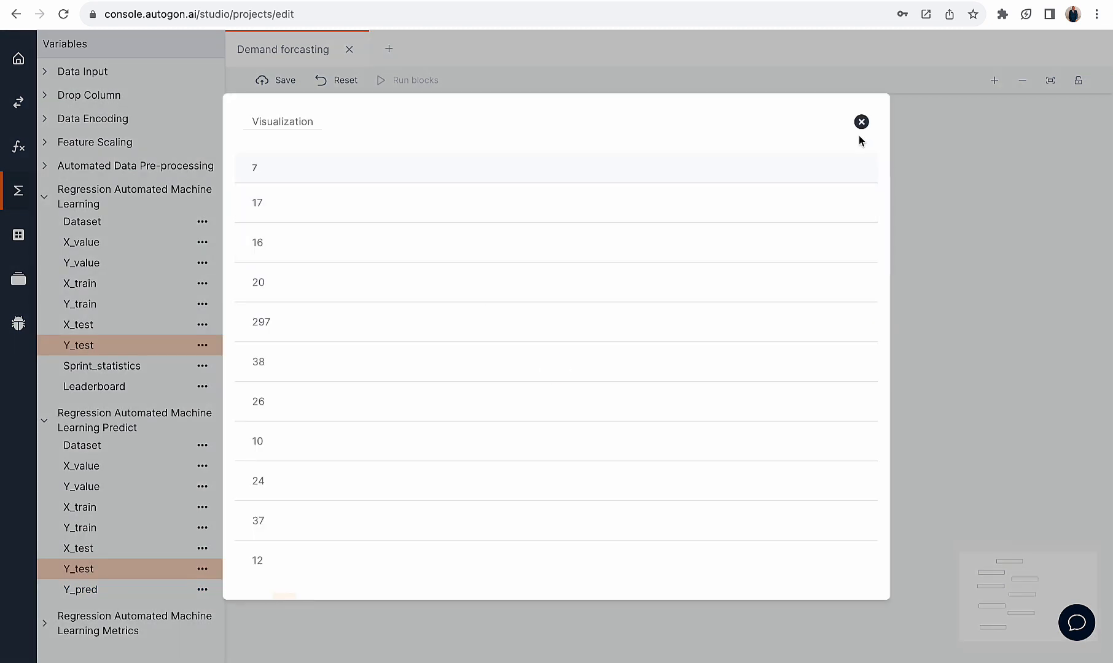
{"action": "left_click", "coordinate": [862, 122]}
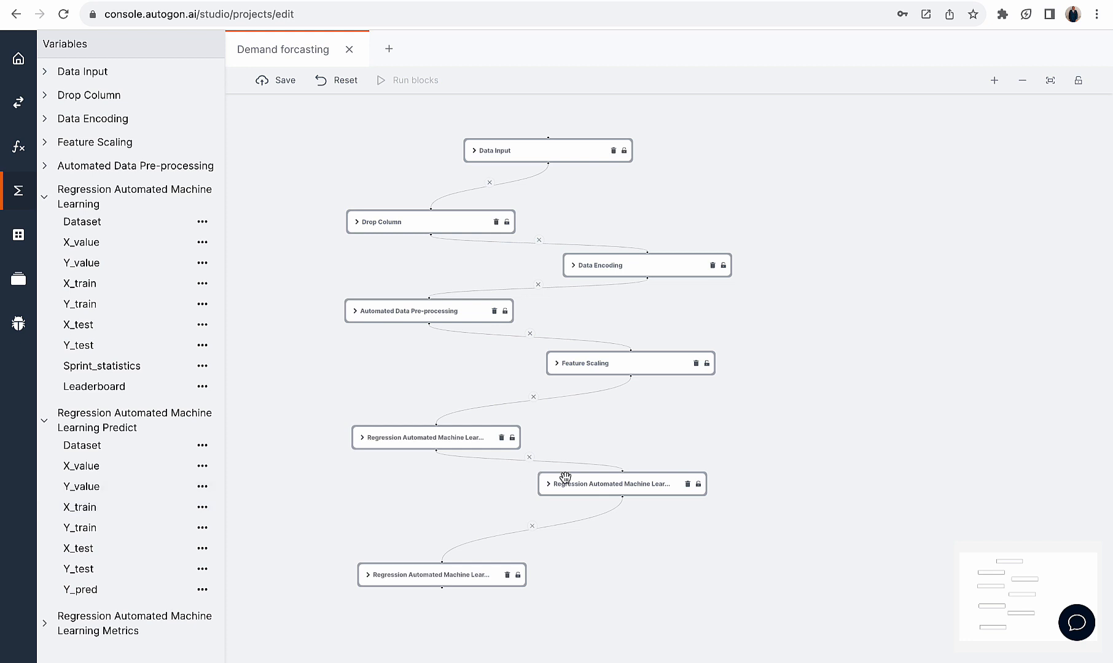
Revisit the Predict block's Y_test table, examine the first predicted values in Y_pred, and close both tables
{"action": "left_click", "coordinate": [95, 569]}
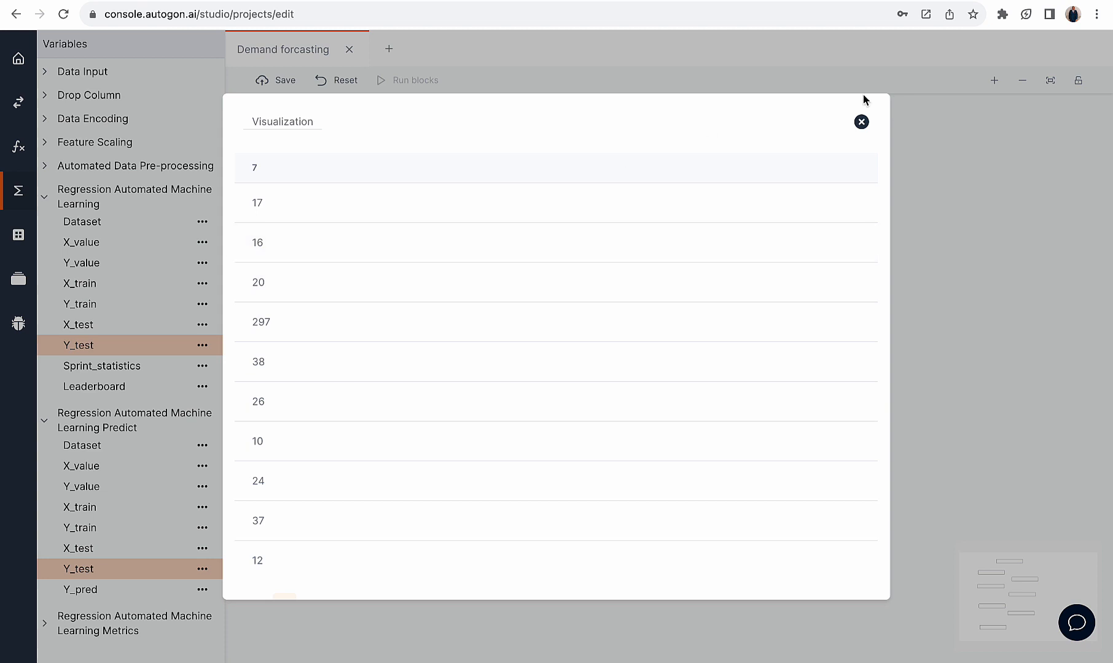
{"action": "left_click", "coordinate": [861, 122]}
{"action": "left_click", "coordinate": [125, 599]}
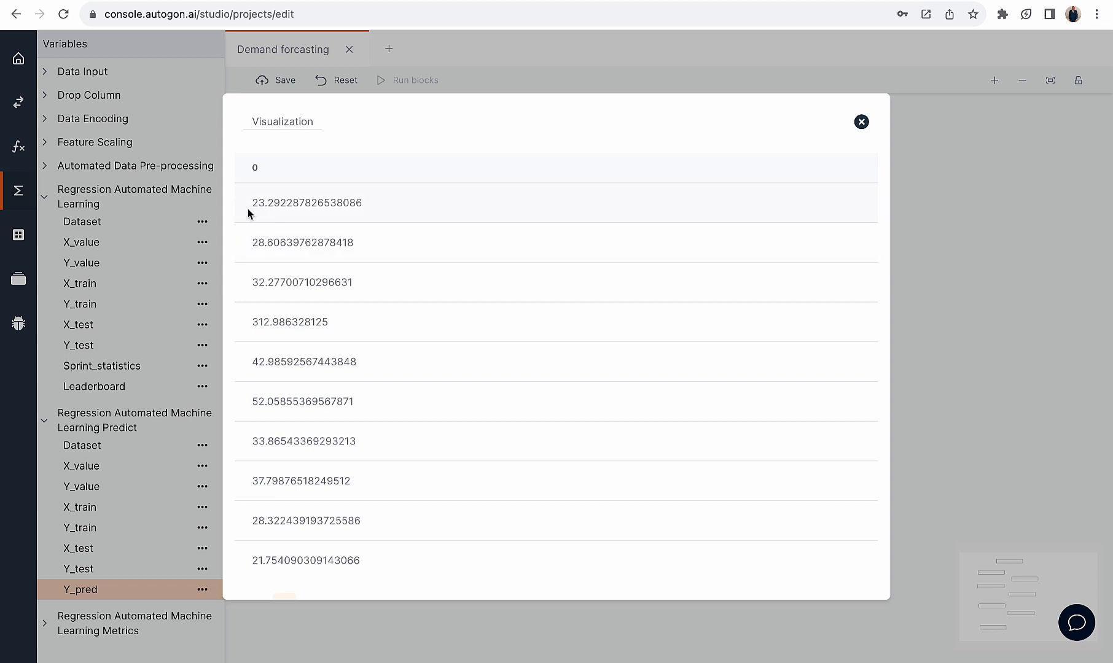
{"action": "left_click_drag", "start_coordinate": [248, 210], "coordinate": [358, 204]}
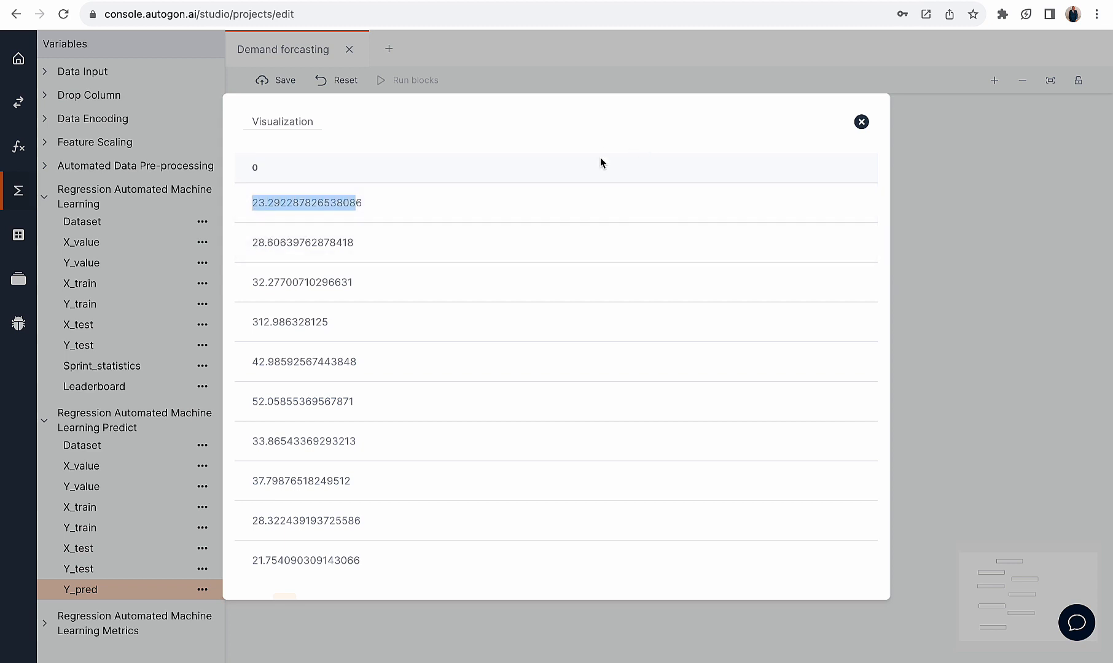
{"action": "left_click_drag", "start_coordinate": [250, 244], "coordinate": [397, 243]}
{"action": "left_click", "coordinate": [261, 284]}
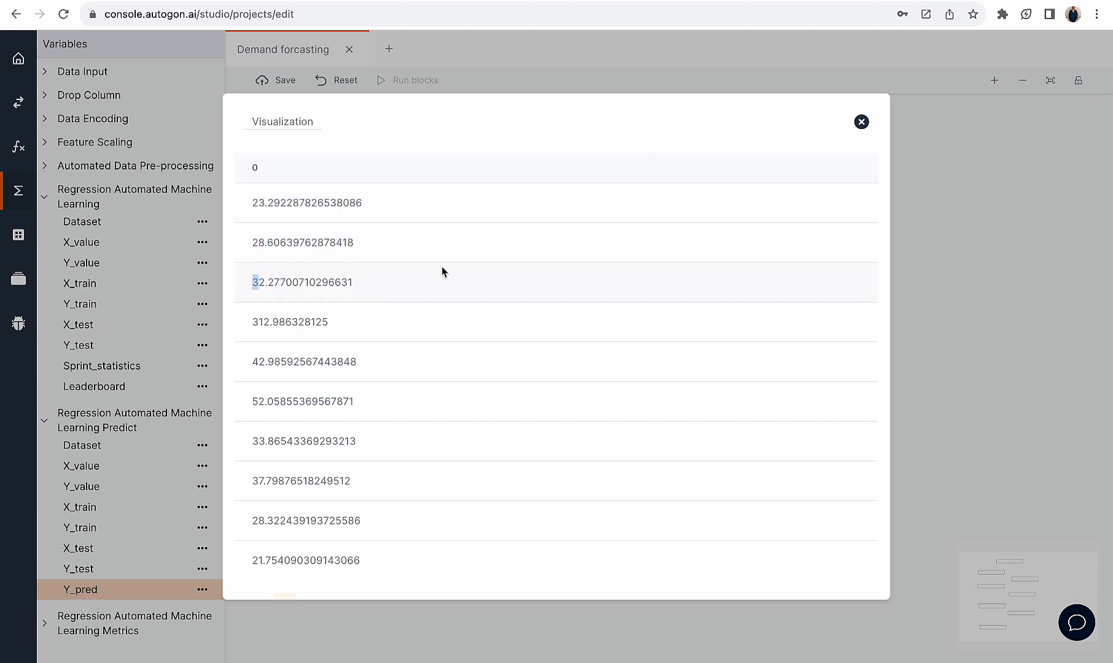
{"action": "left_click_drag", "start_coordinate": [250, 324], "coordinate": [398, 318]}
{"action": "left_click", "coordinate": [254, 366]}
{"action": "left_click", "coordinate": [860, 122]}
Check the actual values in the Predict block's Y_test against the predictions and close the table
{"action": "left_click", "coordinate": [116, 570]}
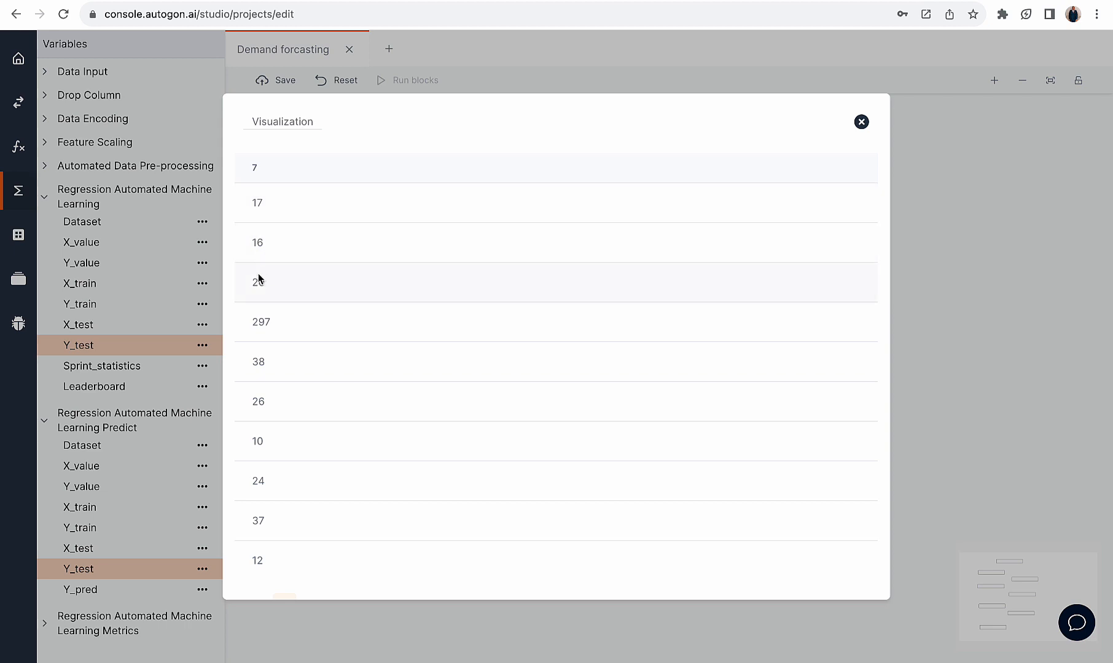
{"action": "double_click", "coordinate": [259, 401]}
{"action": "left_click", "coordinate": [861, 120]}
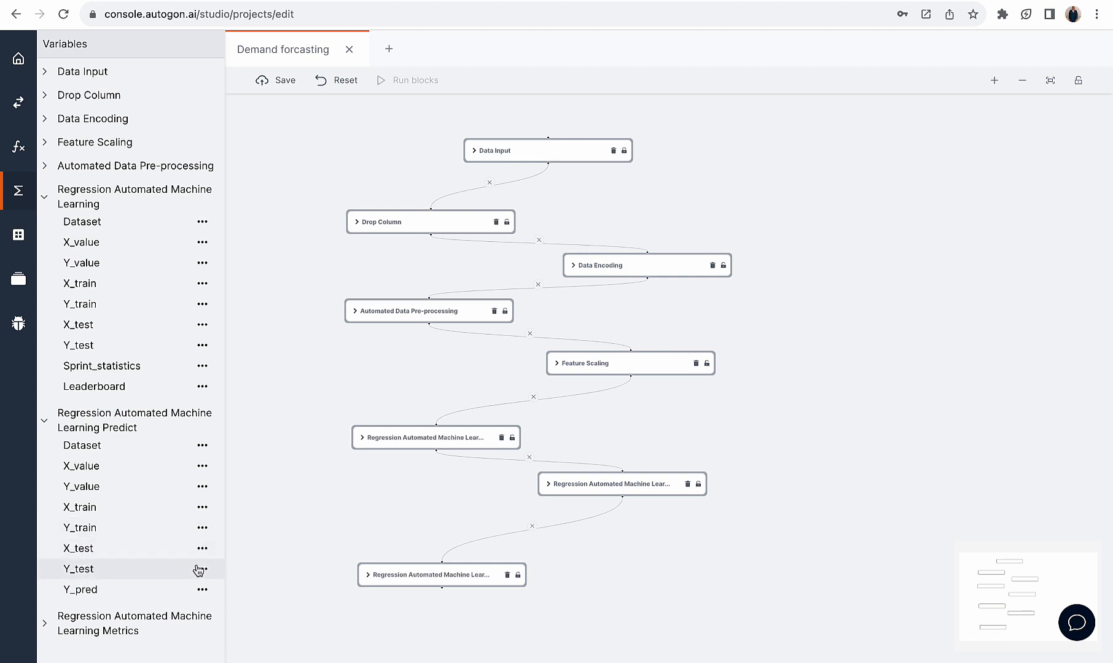
Check the Regression Automated Machine Learning Metrics block's model name and expand only its variables to view the error metrics
{"action": "left_click", "coordinate": [441, 574]}
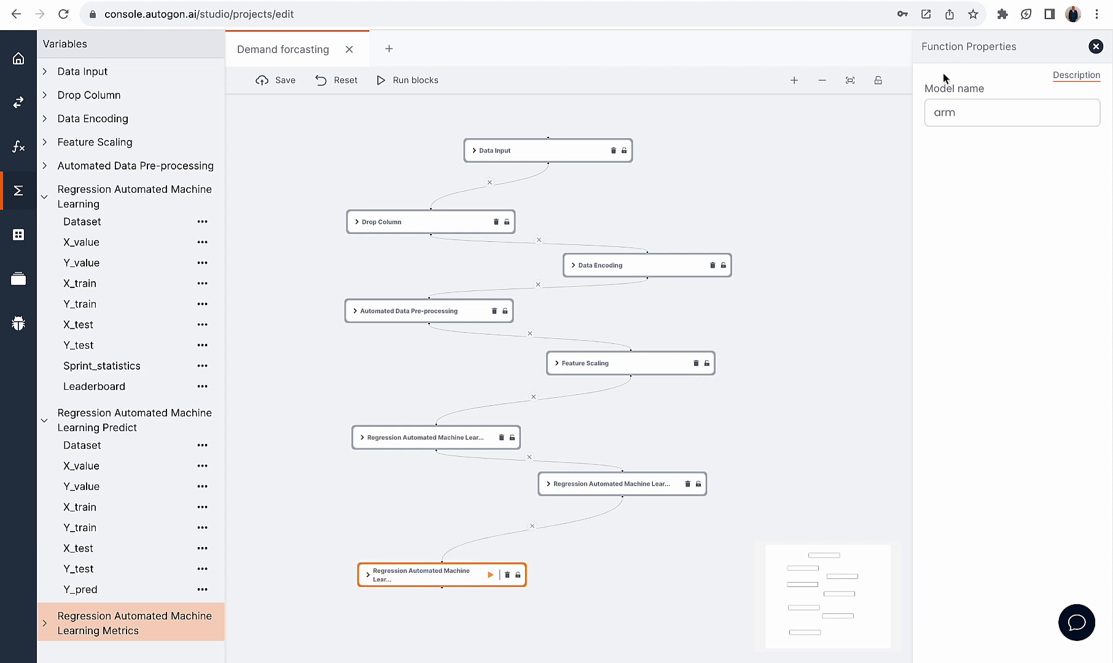
{"action": "left_click_drag", "start_coordinate": [964, 112], "coordinate": [926, 117]}
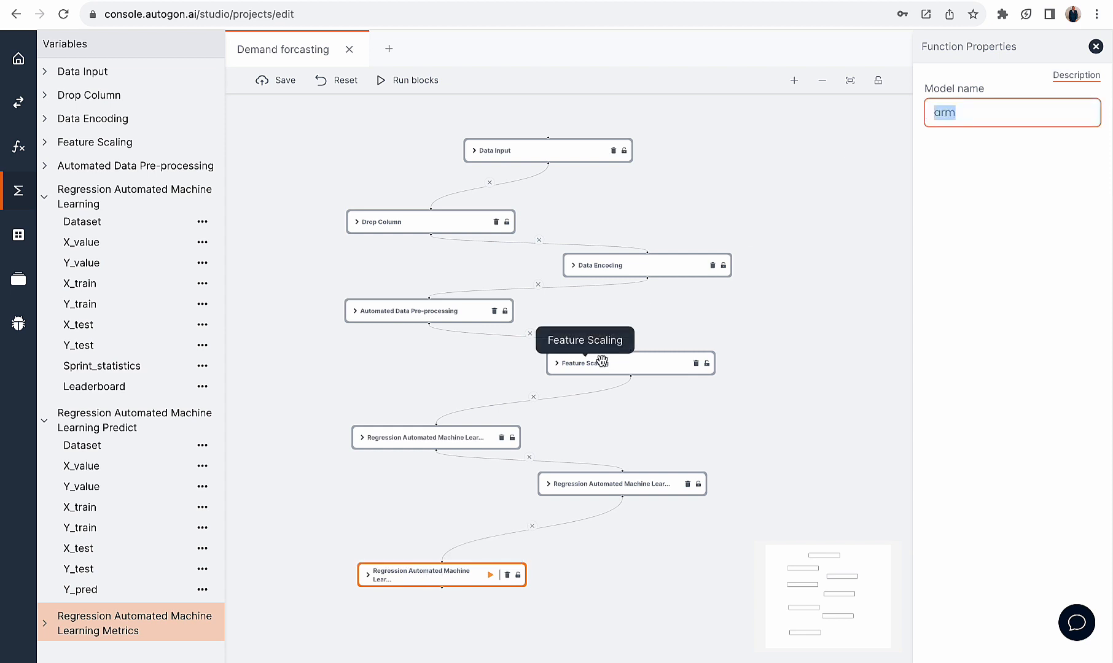
{"action": "left_click", "coordinate": [47, 424]}
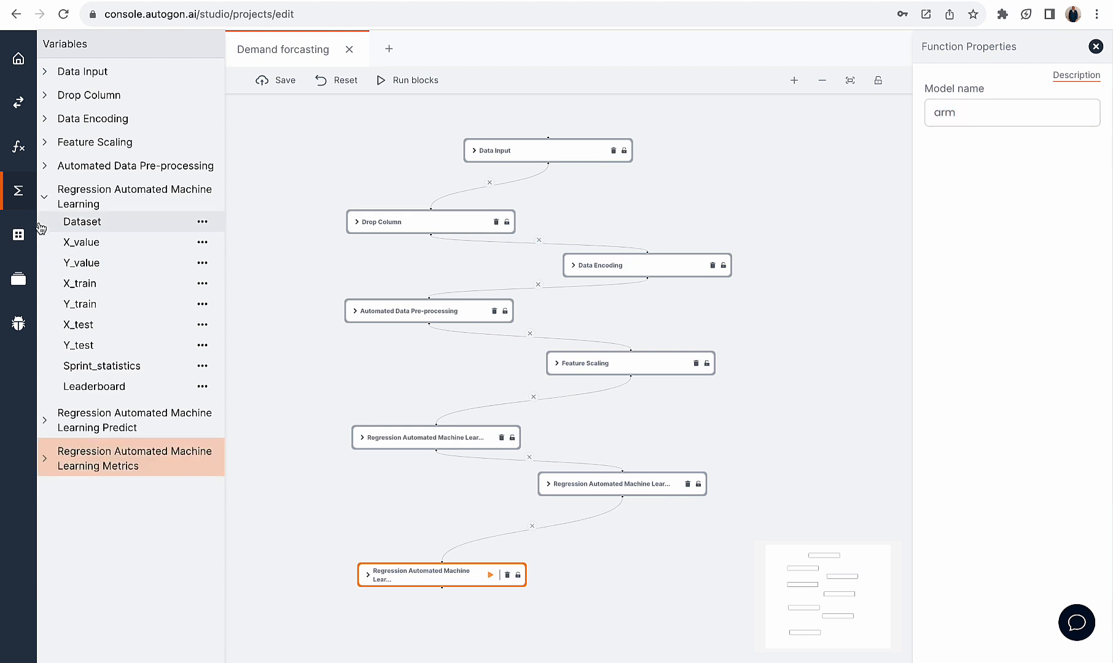
{"action": "left_click", "coordinate": [44, 197]}
{"action": "left_click", "coordinate": [45, 275]}
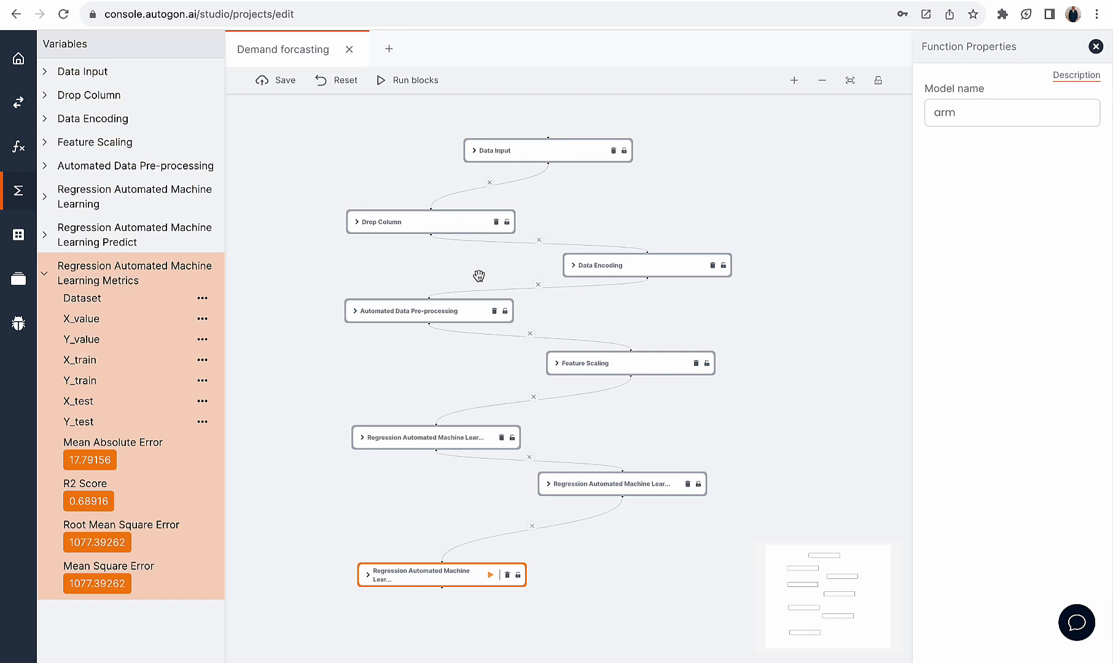
Look through the available Automated Deep Learning functions and collapse the folder again
{"action": "left_click", "coordinate": [18, 146]}
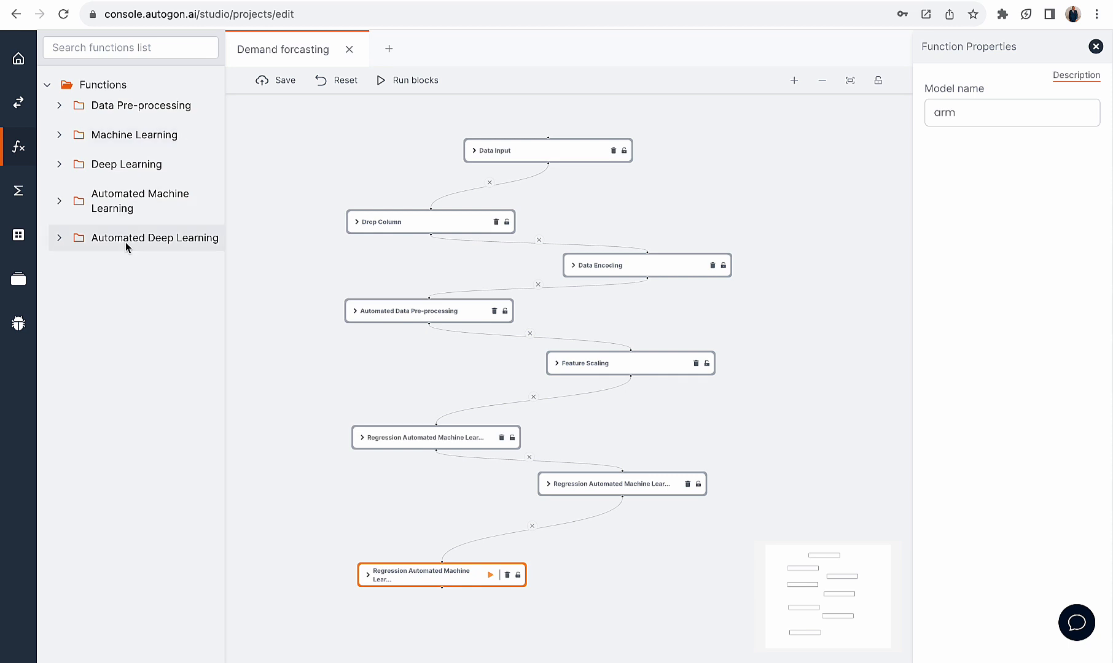
{"action": "left_click", "coordinate": [63, 241]}
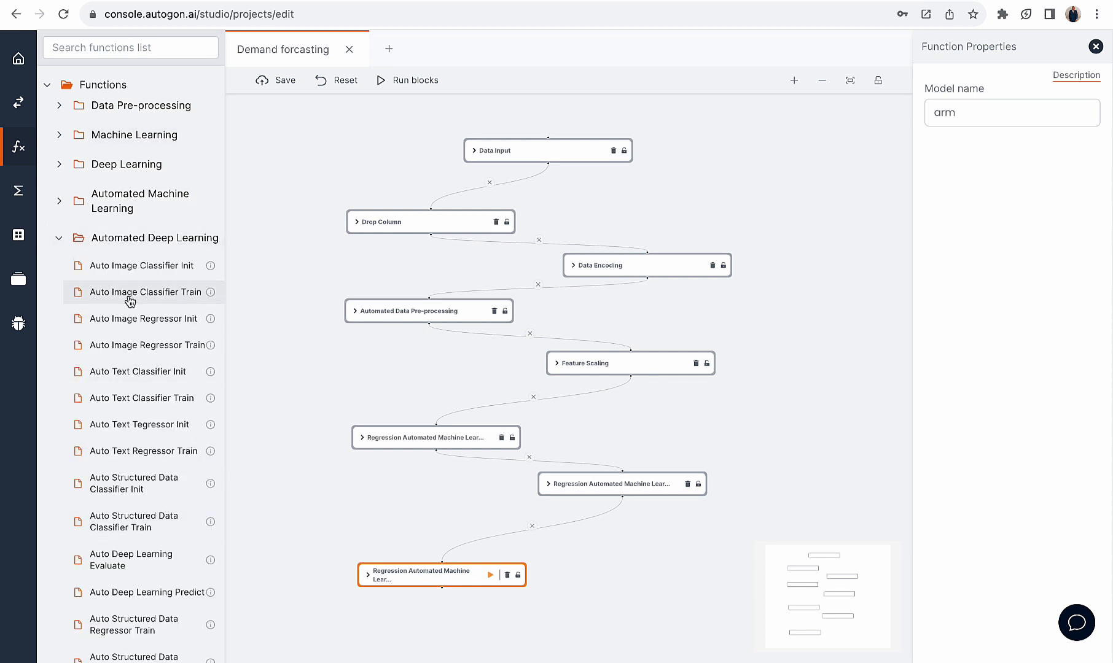
{"action": "scroll", "coordinate": [143, 472], "scroll_direction": "down", "scroll_amount": 4}
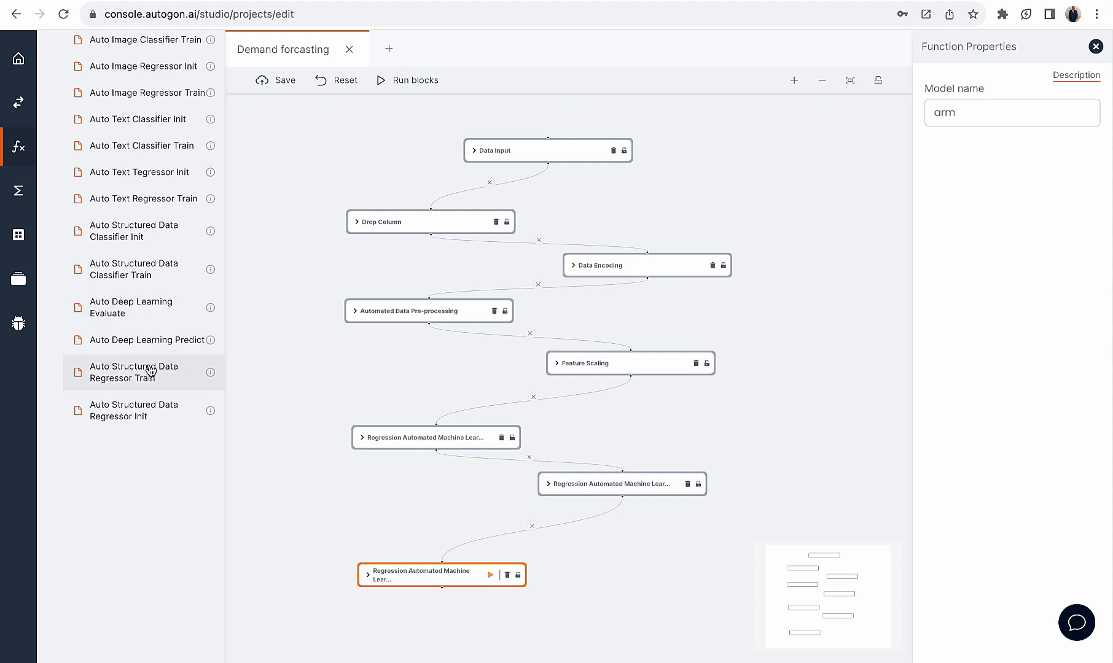
{"action": "scroll", "coordinate": [127, 299], "scroll_direction": "up", "scroll_amount": 1}
{"action": "scroll", "coordinate": [126, 299], "scroll_direction": "up", "scroll_amount": 1}
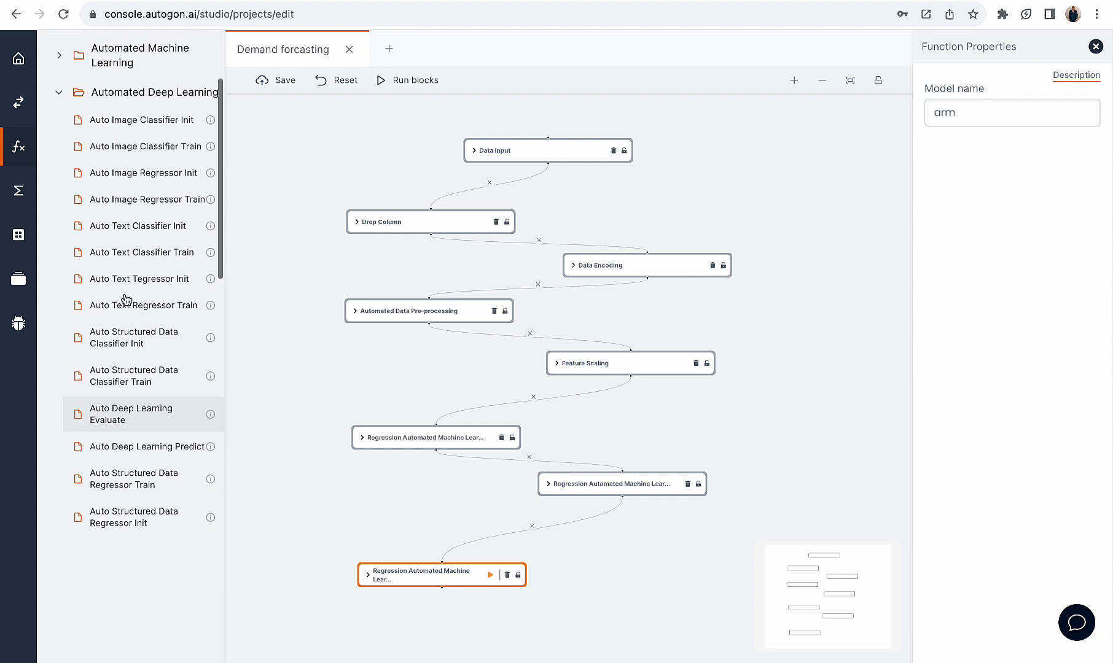
{"action": "scroll", "coordinate": [126, 300], "scroll_direction": "down", "scroll_amount": 1}
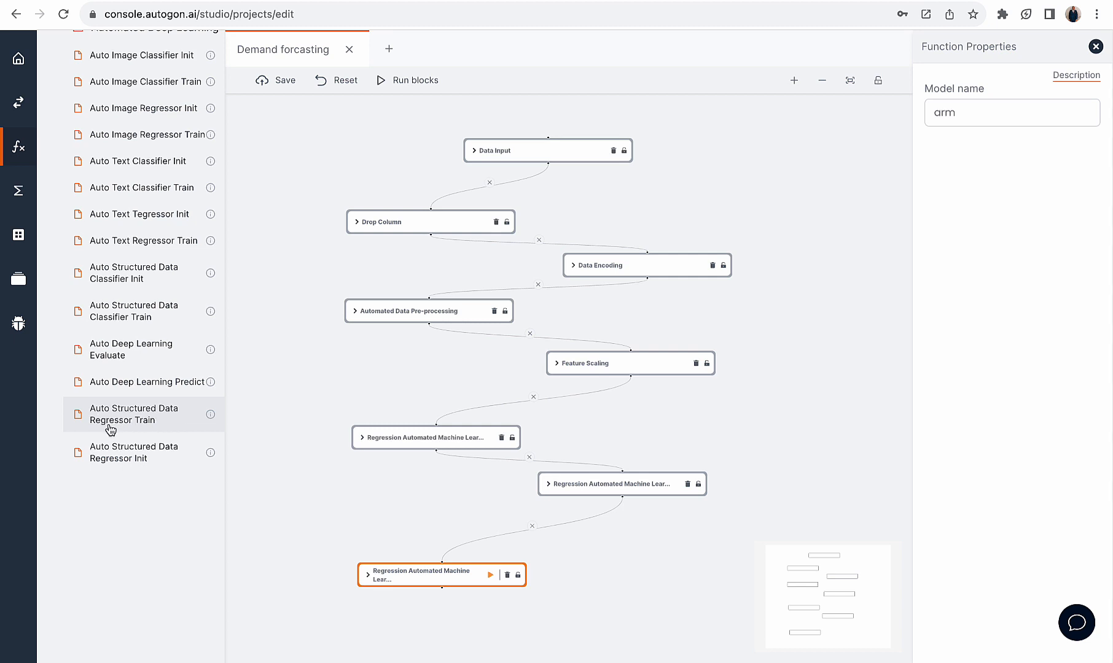
{"action": "scroll", "coordinate": [154, 430], "scroll_direction": "up", "scroll_amount": 4}
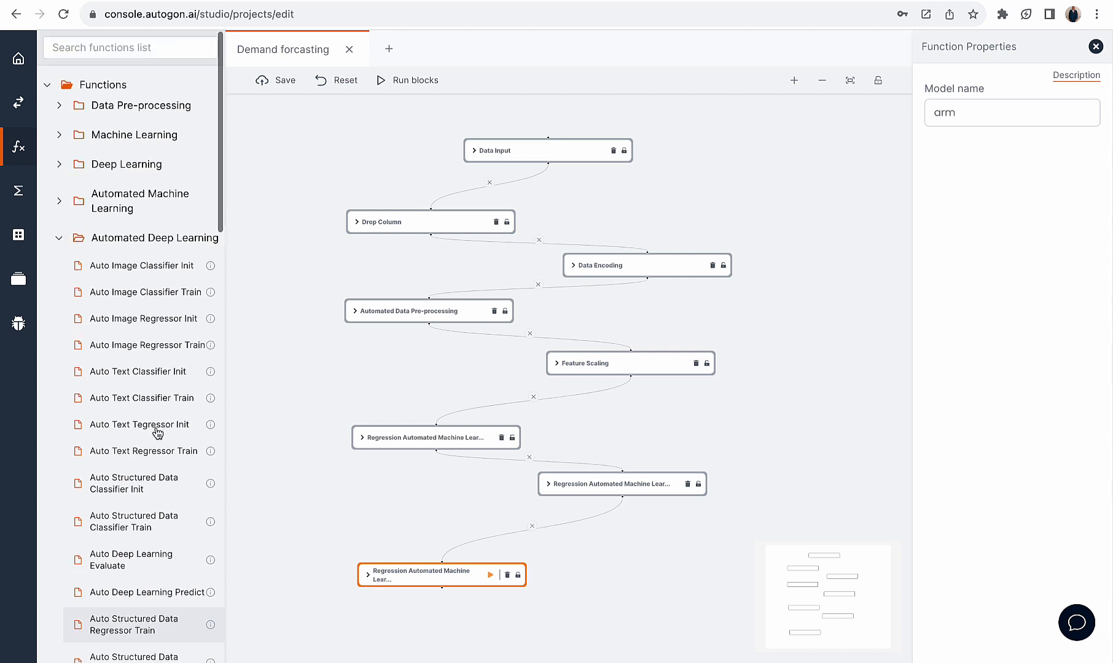
{"action": "left_click", "coordinate": [58, 239]}
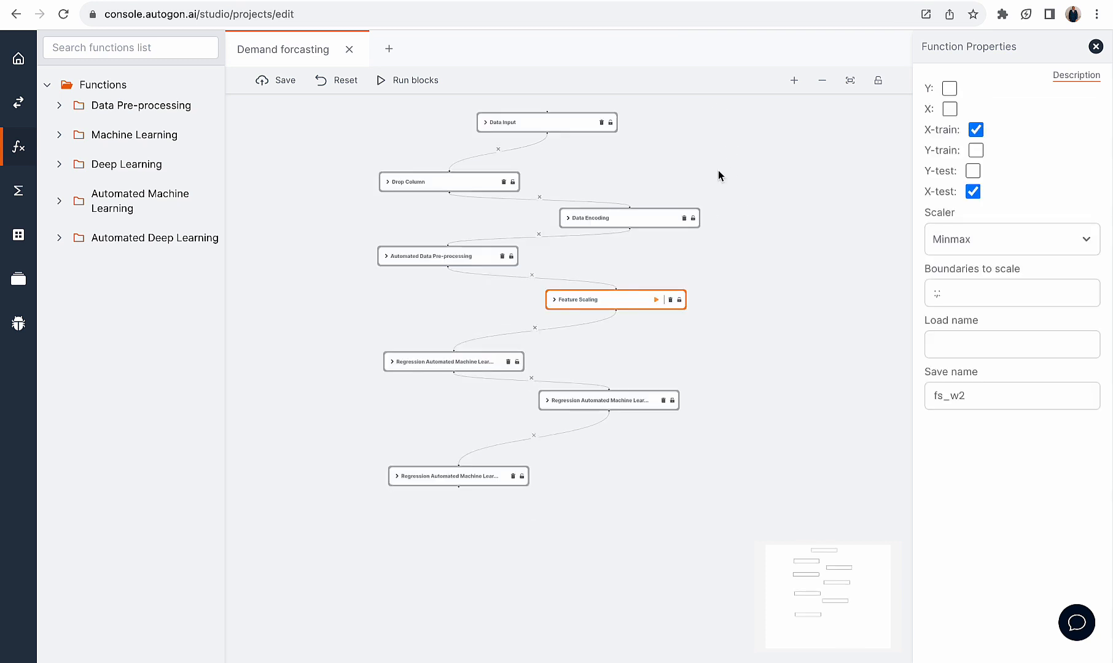
Review the properties of the Data Input, Drop Column and Data Encoding blocks, including the dropped column, encoding index and save name
{"action": "left_click", "coordinate": [554, 122]}
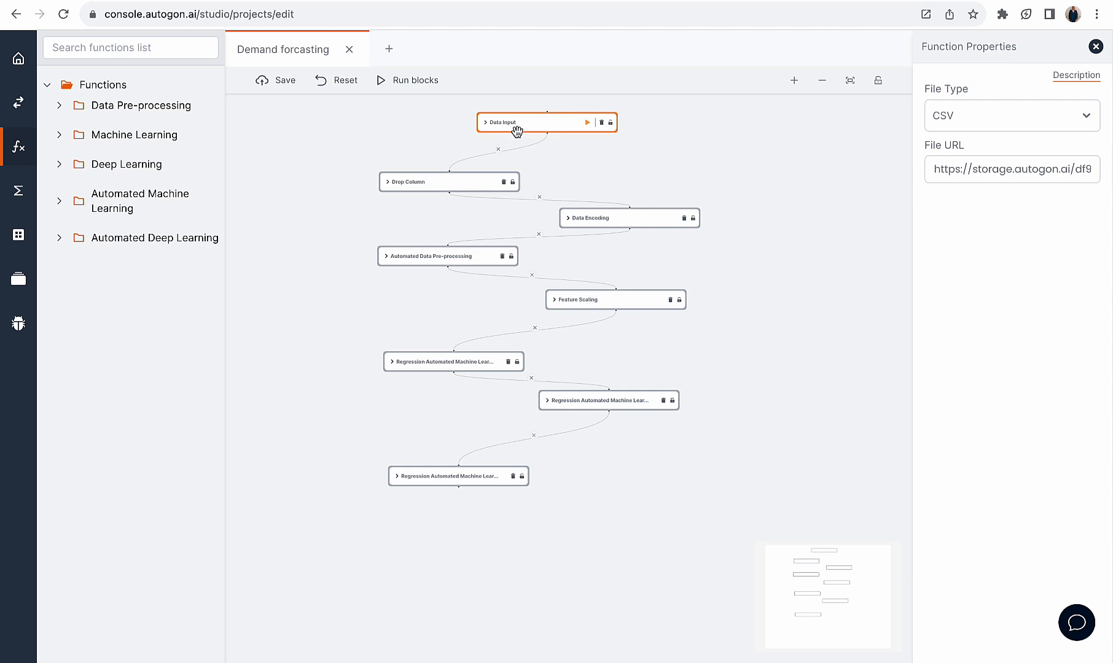
{"action": "left_click", "coordinate": [441, 182]}
{"action": "double_click", "coordinate": [976, 221]}
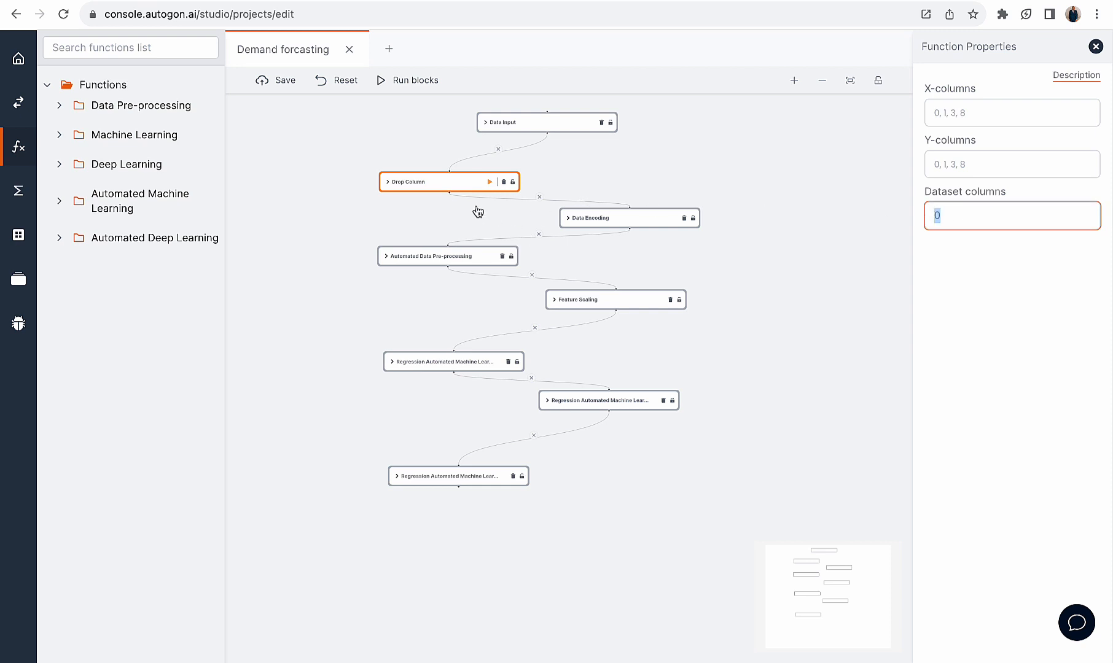
{"action": "left_click", "coordinate": [934, 216]}
{"action": "left_click", "coordinate": [612, 216]}
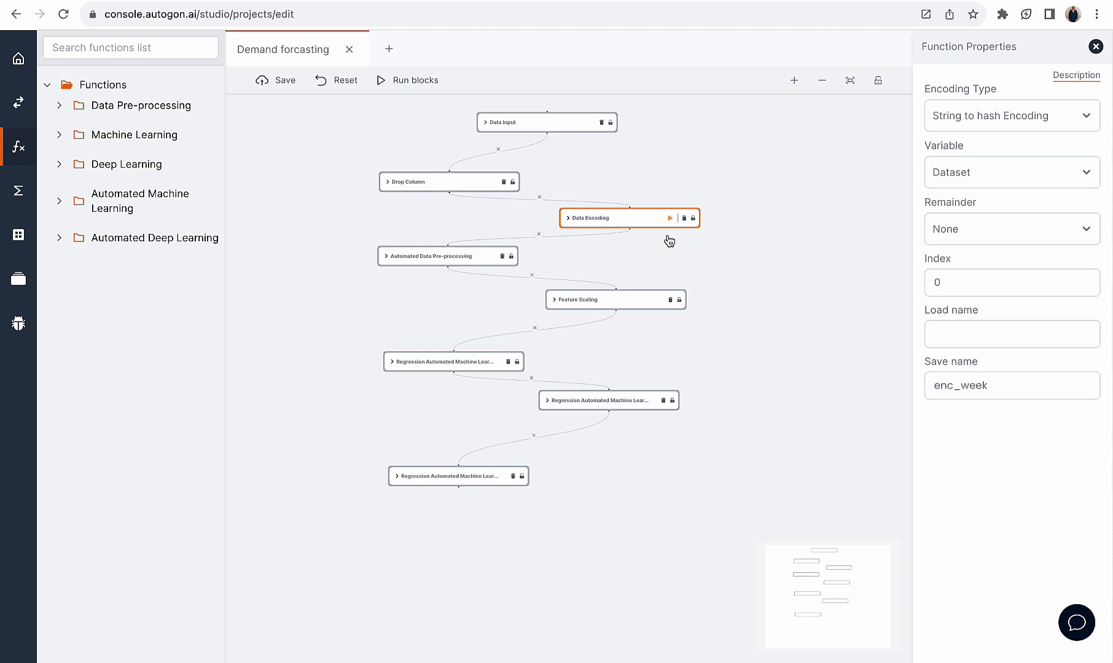
{"action": "double_click", "coordinate": [954, 283]}
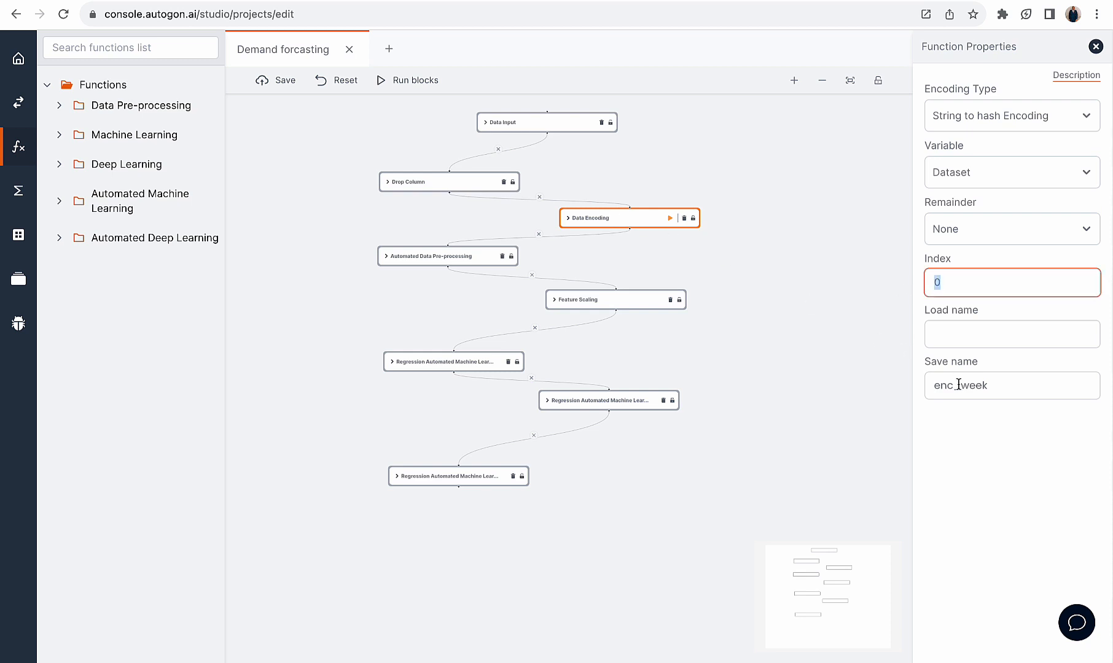
{"action": "left_click_drag", "start_coordinate": [1003, 391], "coordinate": [916, 393]}
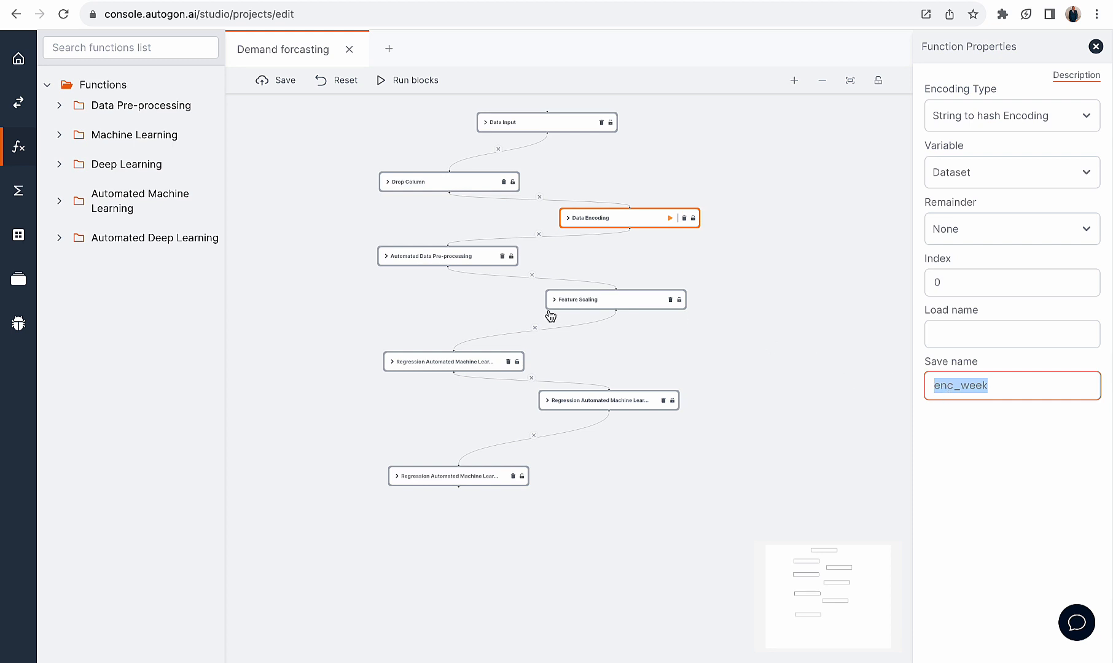
Check the Automated Data Pre-processing block's save name and the Feature Scaling block's boundaries and save name
{"action": "left_click", "coordinate": [454, 257]}
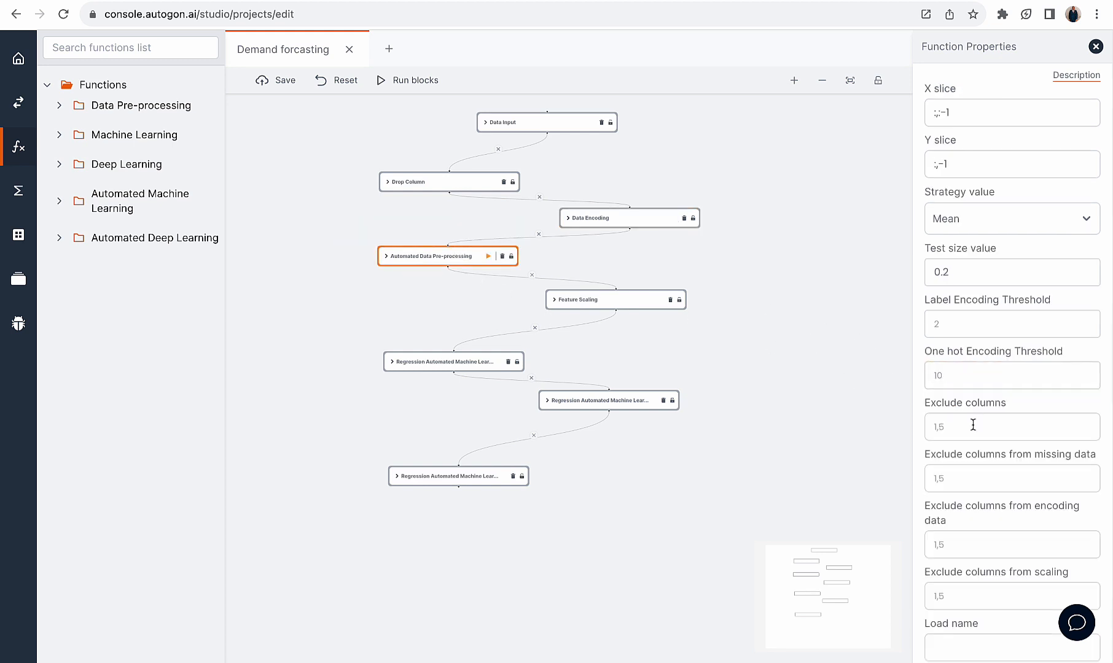
{"action": "scroll", "coordinate": [1001, 524], "scroll_direction": "down", "scroll_amount": 1}
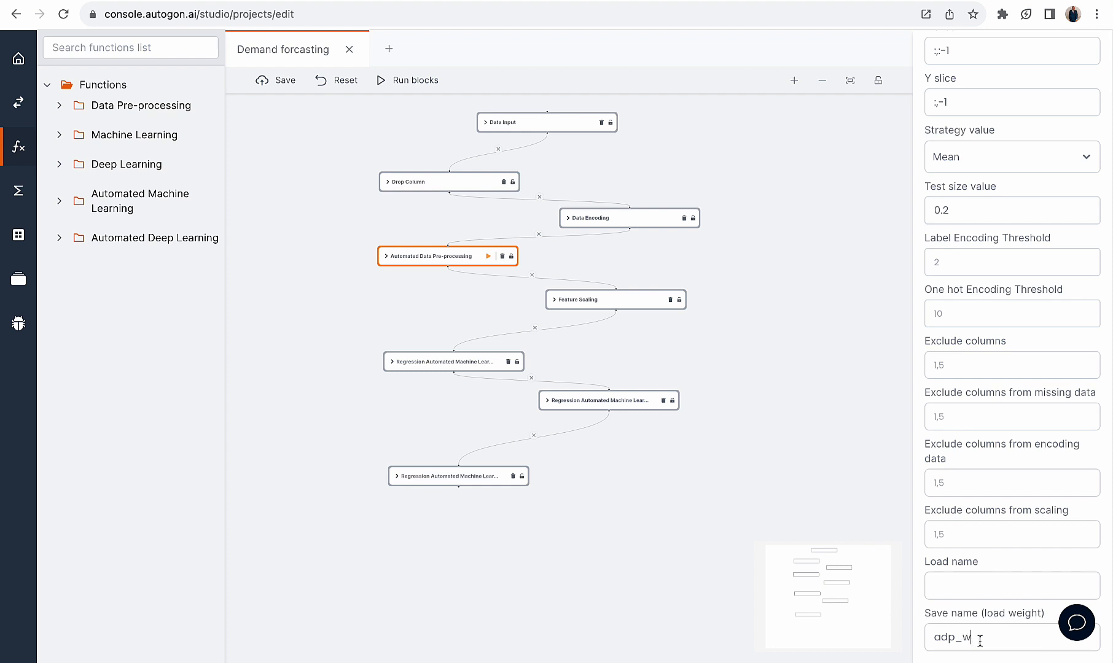
{"action": "left_click_drag", "start_coordinate": [980, 640], "coordinate": [923, 645]}
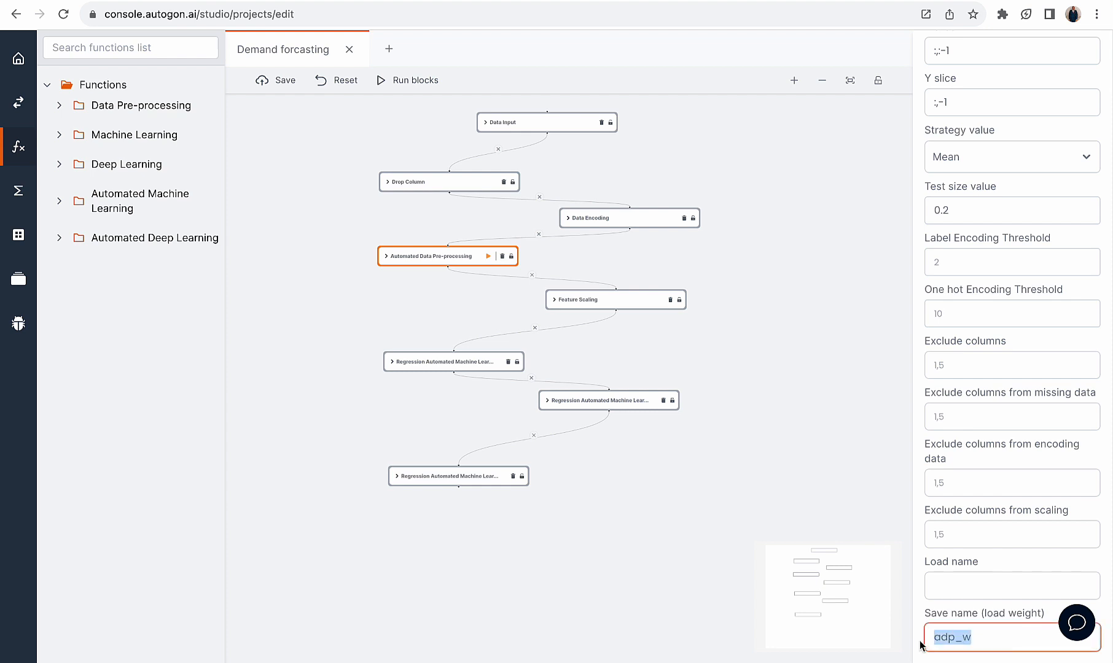
{"action": "left_click", "coordinate": [620, 296]}
{"action": "left_click_drag", "start_coordinate": [977, 295], "coordinate": [908, 298]}
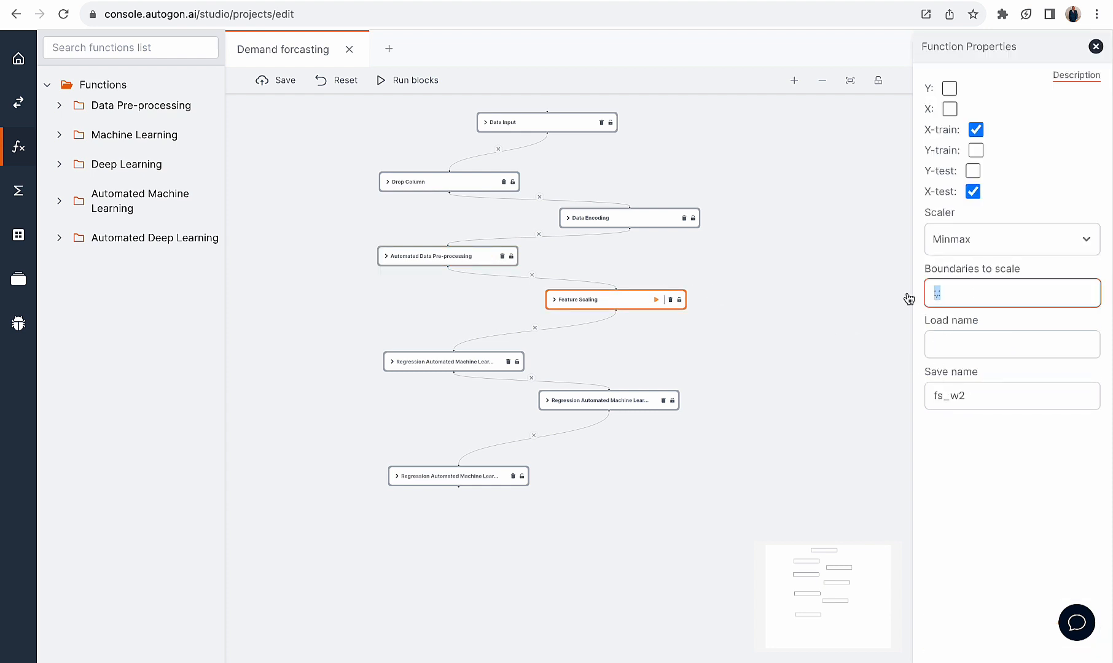
{"action": "left_click_drag", "start_coordinate": [978, 395], "coordinate": [916, 400]}
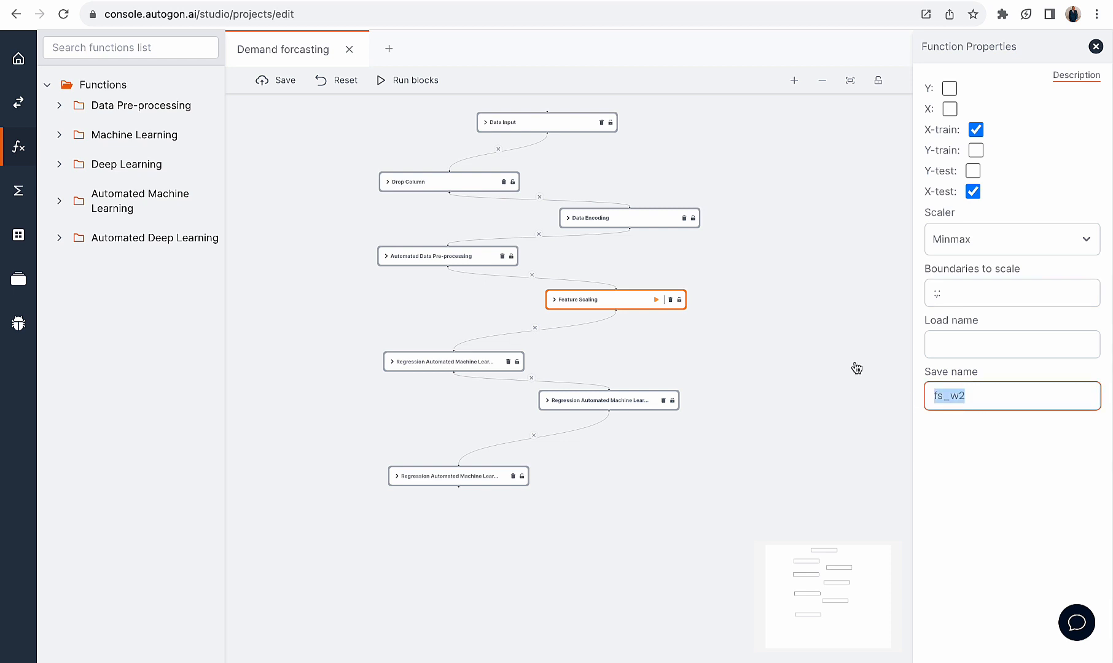
Add a new pipeline to the Demand forcasting project and save it under the name pipeline_w2
{"action": "left_click", "coordinate": [19, 105]}
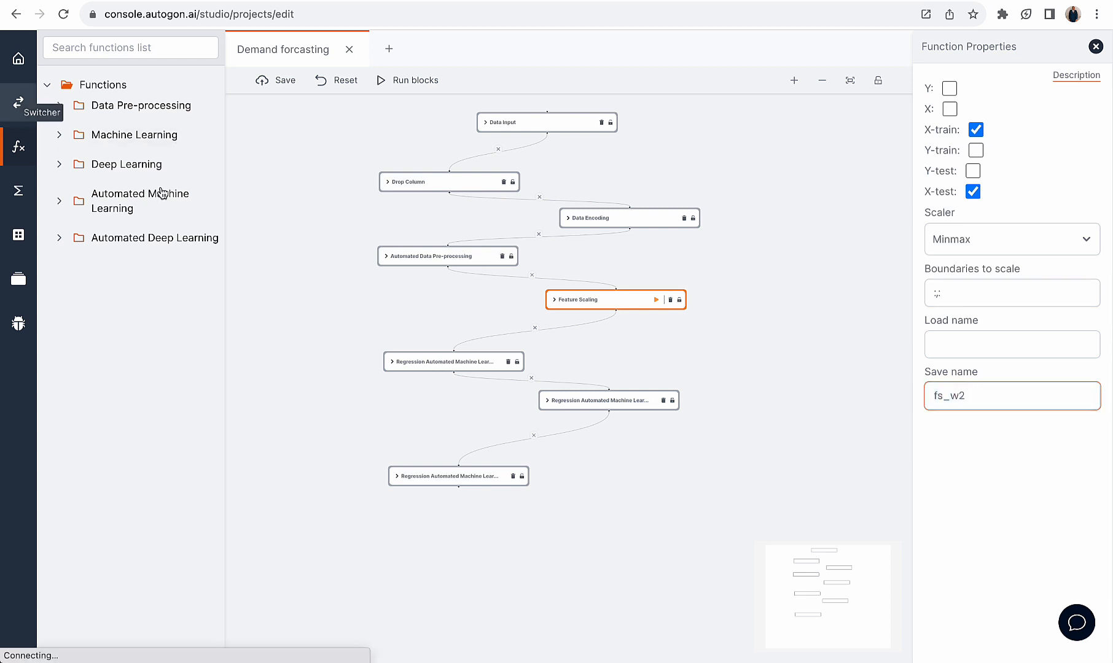
{"action": "left_click", "coordinate": [226, 277]}
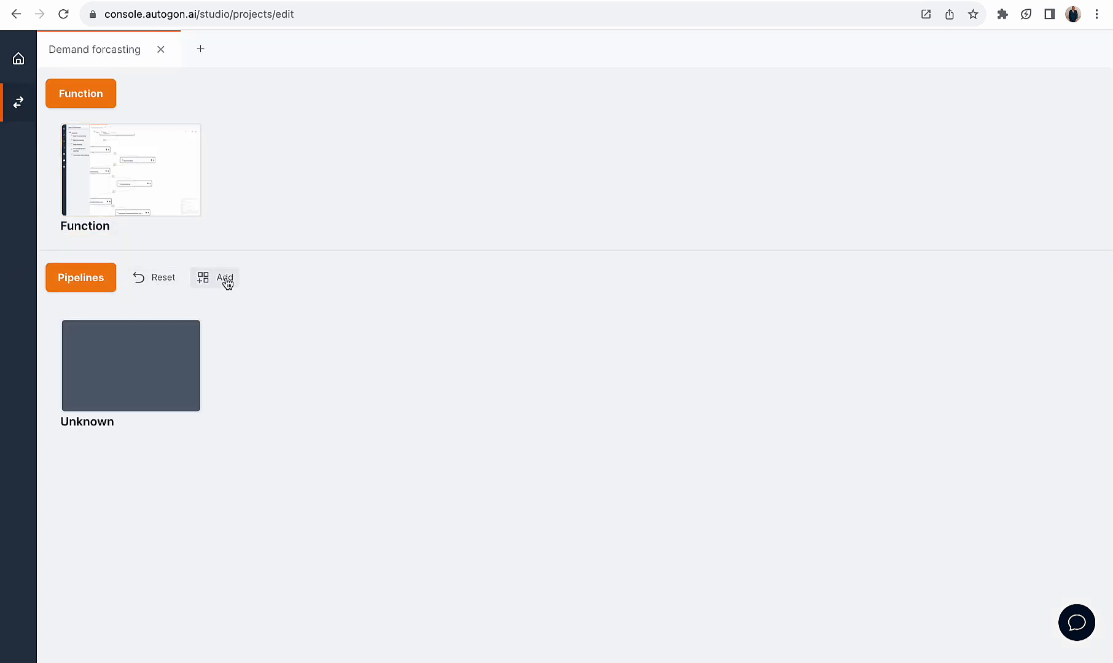
{"action": "left_click", "coordinate": [137, 370]}
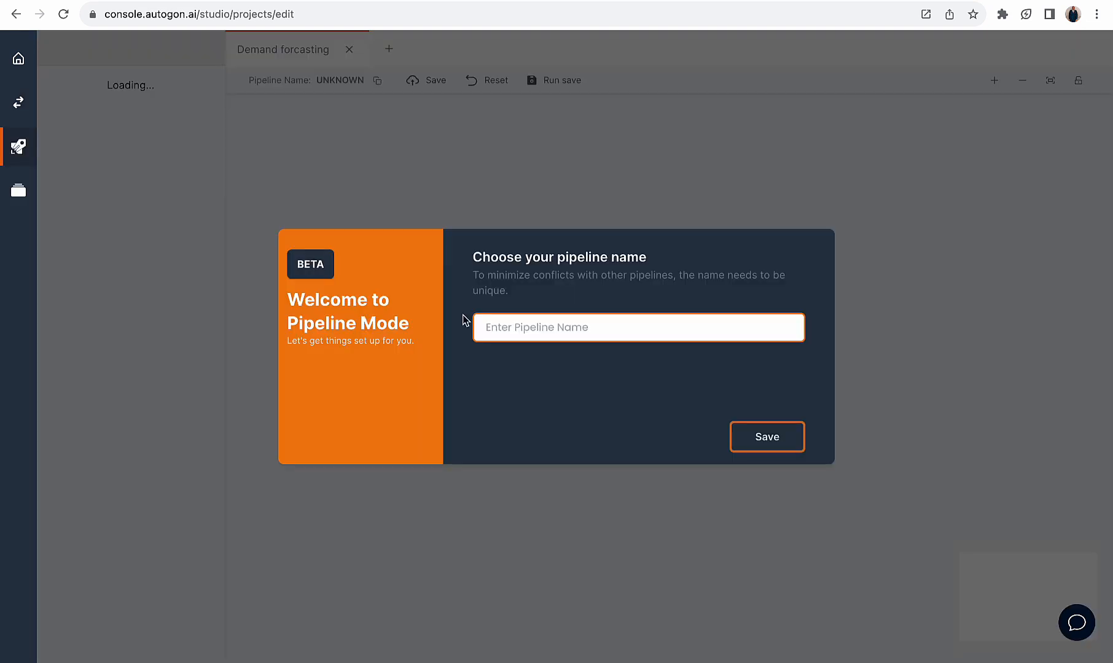
{"action": "left_click", "coordinate": [537, 326]}
{"action": "type", "text": "pipeline_w2"}
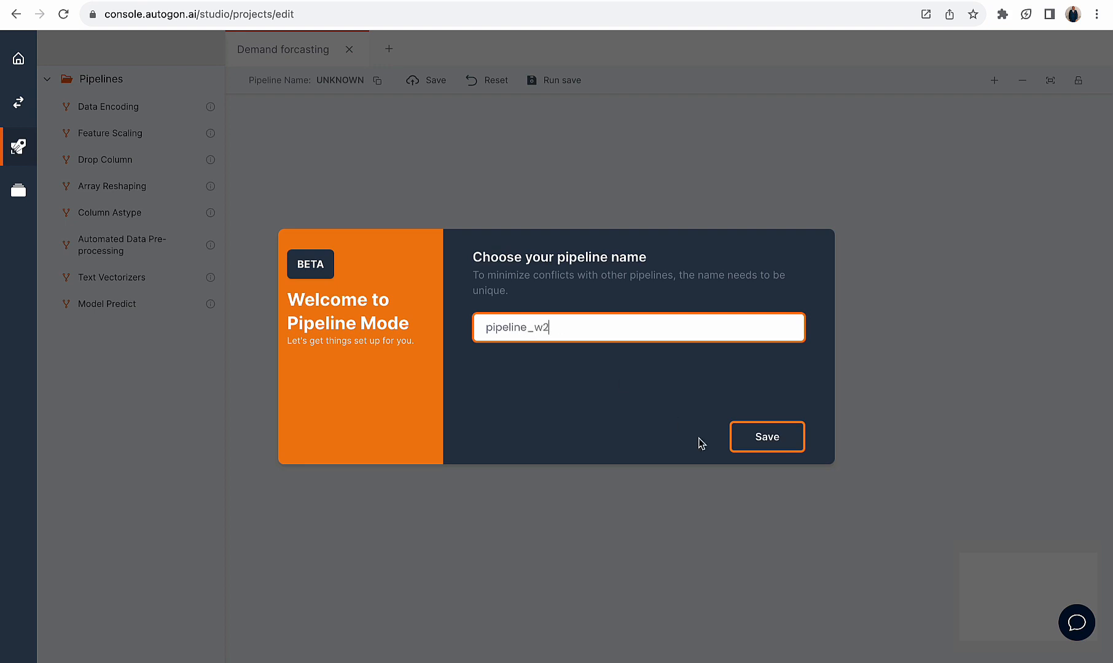
{"action": "left_click", "coordinate": [775, 436]}
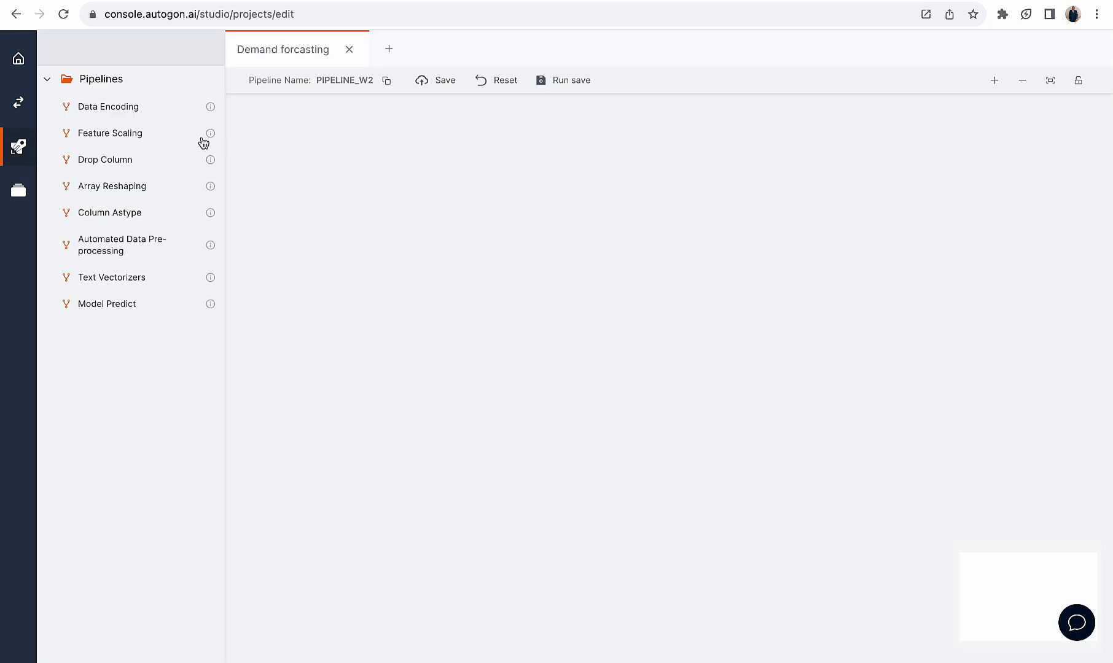
{"action": "left_click_drag", "start_coordinate": [136, 117], "coordinate": [606, 167]}
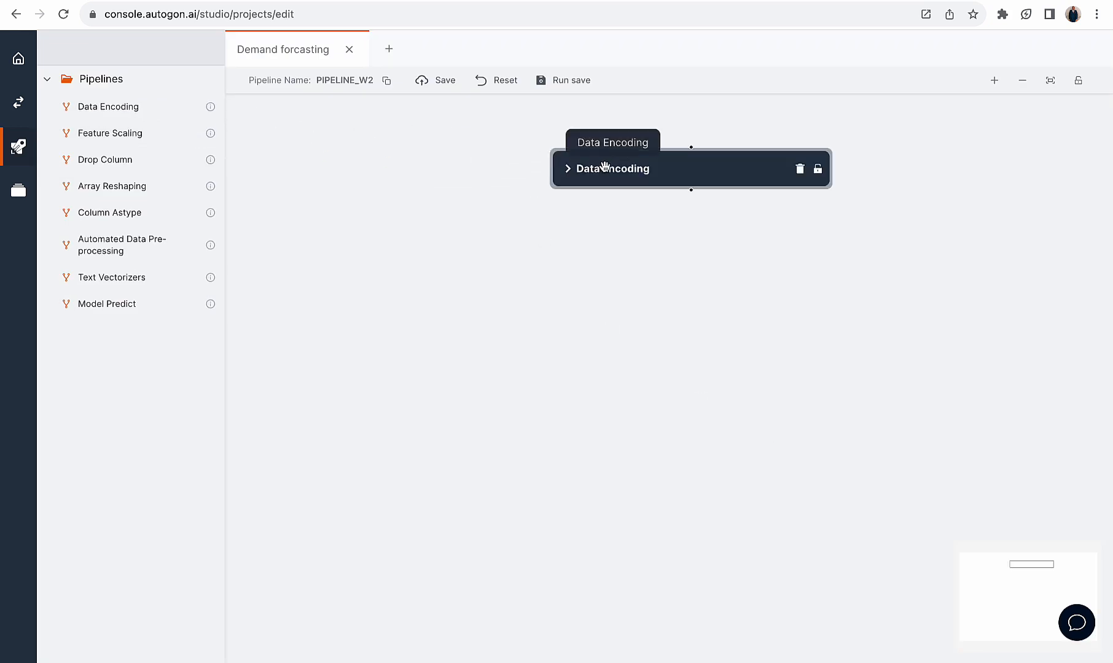
{"action": "left_click", "coordinate": [641, 173]}
{"action": "left_click", "coordinate": [939, 123]}
{"action": "type", "text": "0"}
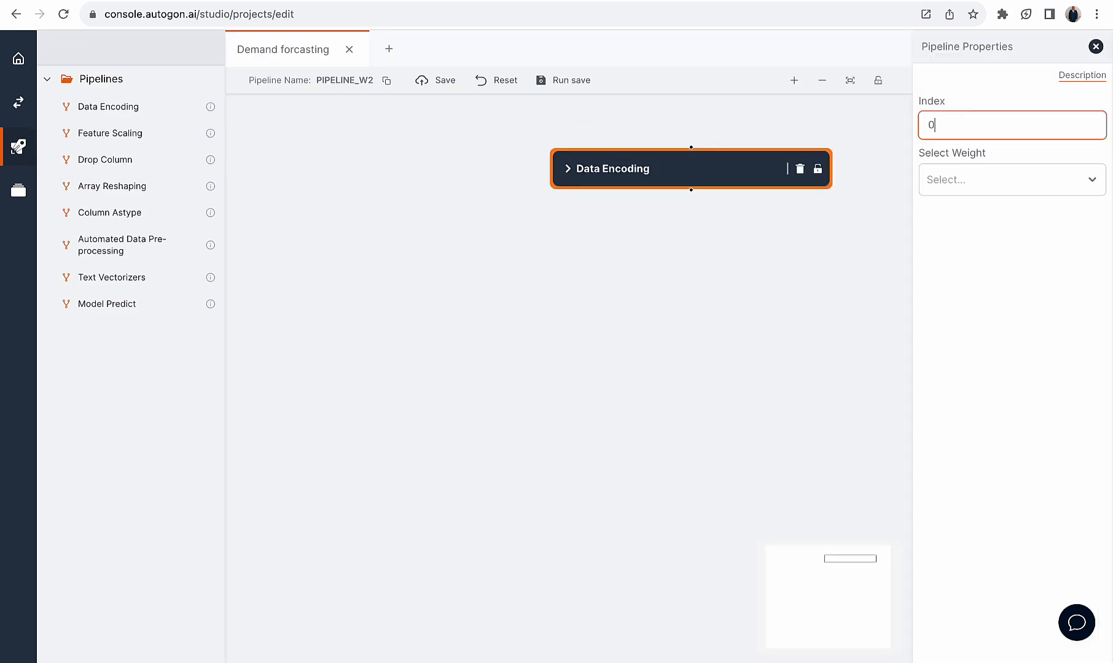
{"action": "left_click", "coordinate": [962, 194]}
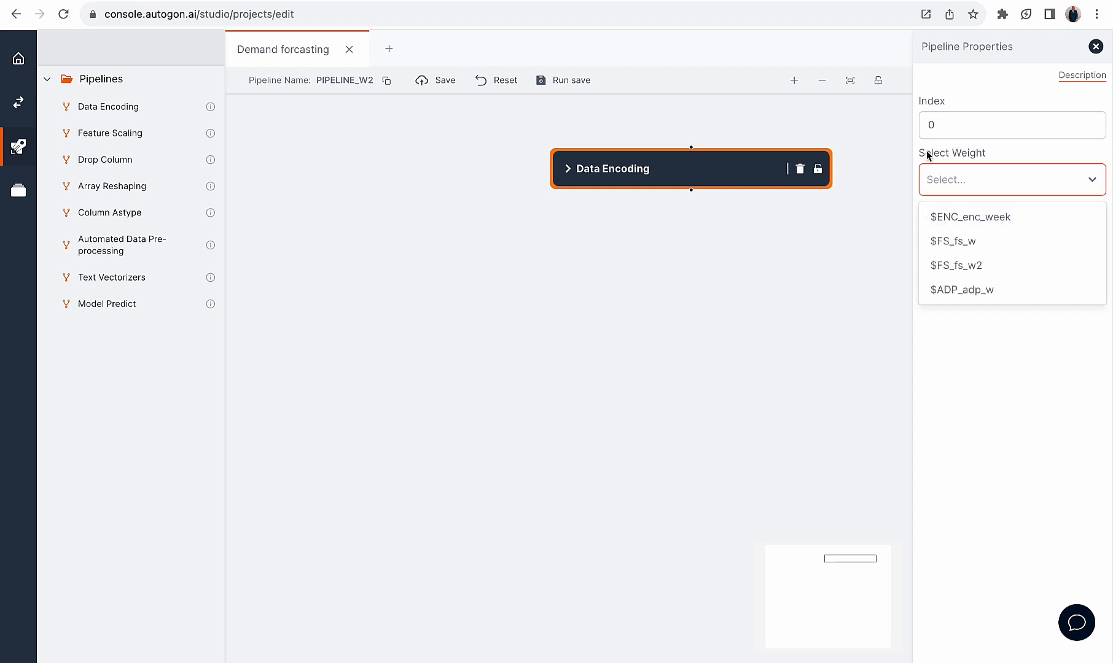
{"action": "left_click", "coordinate": [799, 169]}
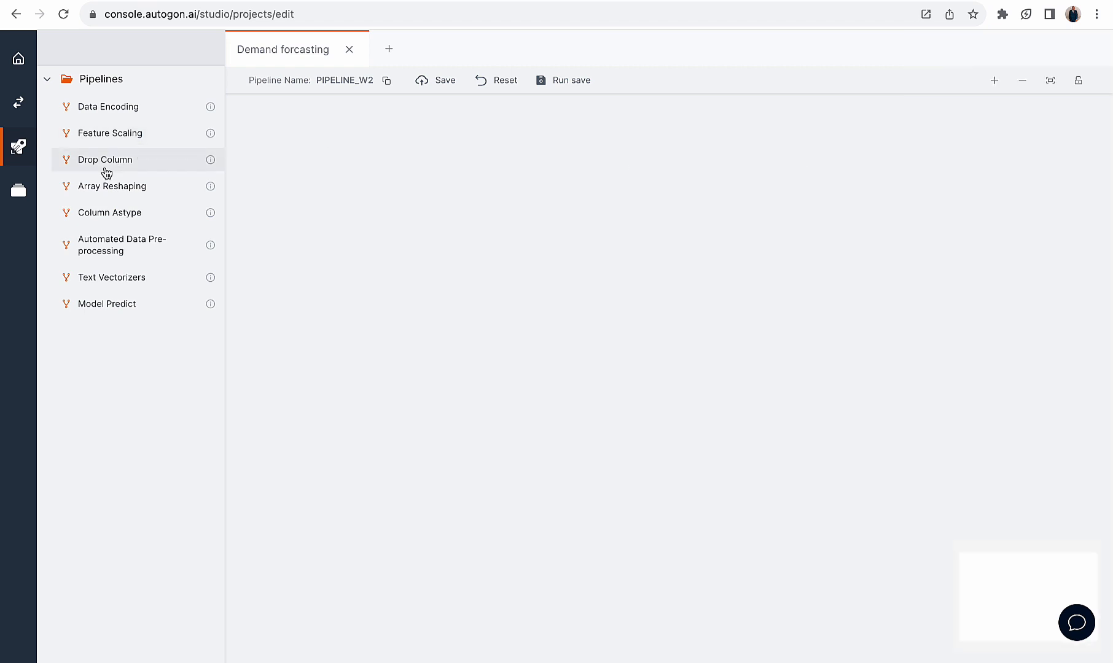
Place a Drop Column block at the start of the pipeline and set its columns to 0
{"action": "left_click_drag", "start_coordinate": [106, 167], "coordinate": [627, 168]}
{"action": "left_click", "coordinate": [635, 172]}
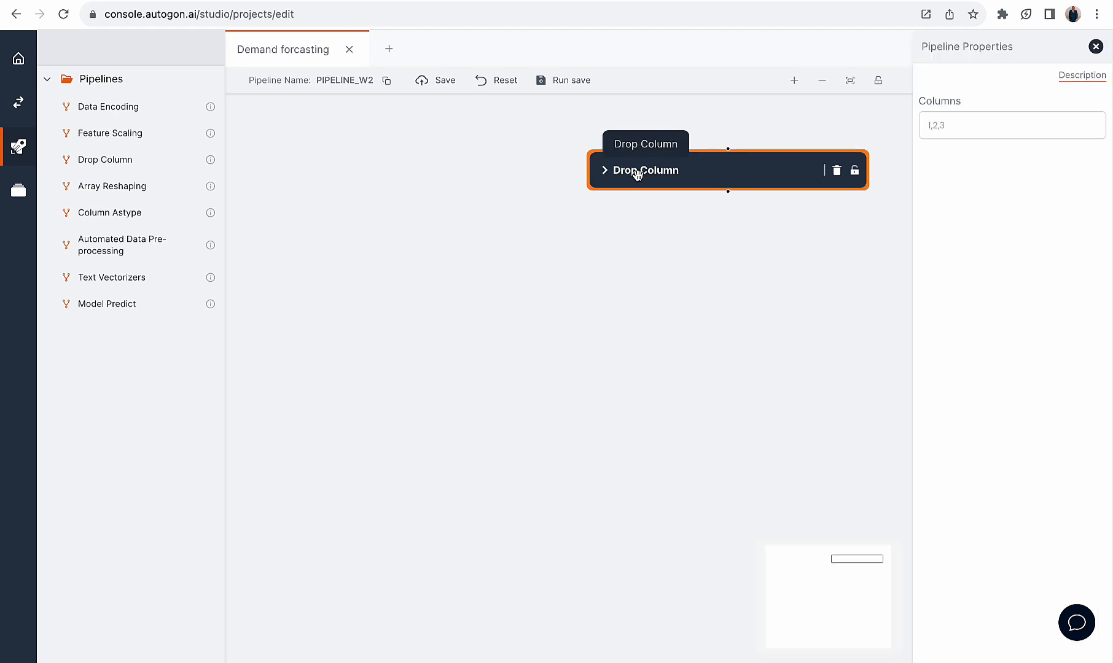
{"action": "left_click", "coordinate": [951, 133]}
{"action": "type", "text": "0"}
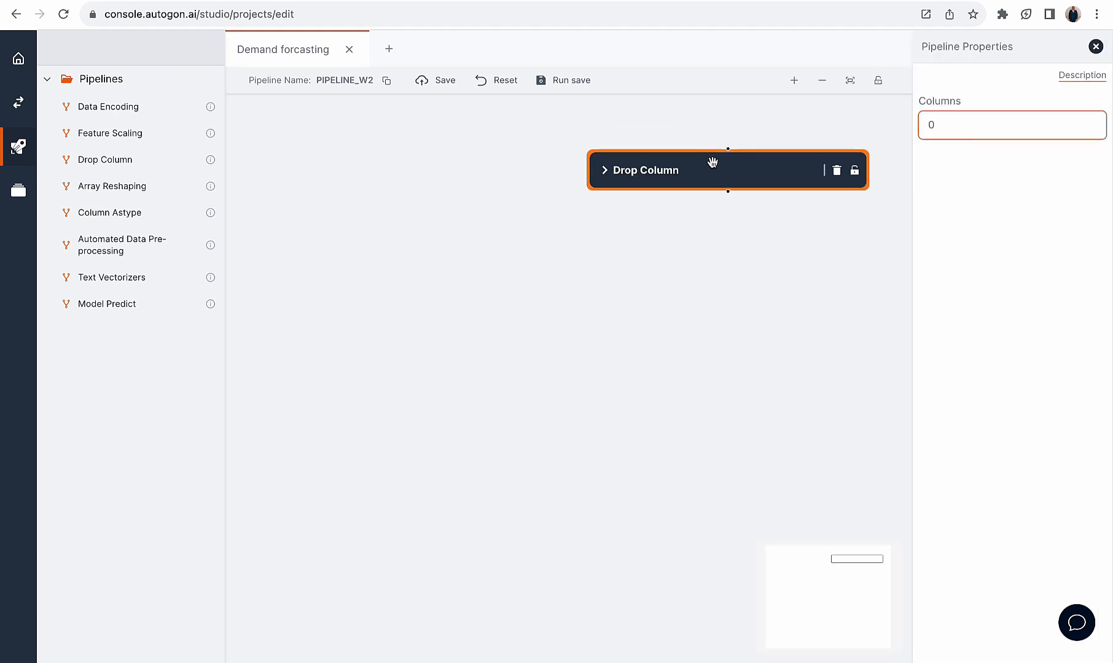
{"action": "left_click_drag", "start_coordinate": [712, 165], "coordinate": [479, 134]}
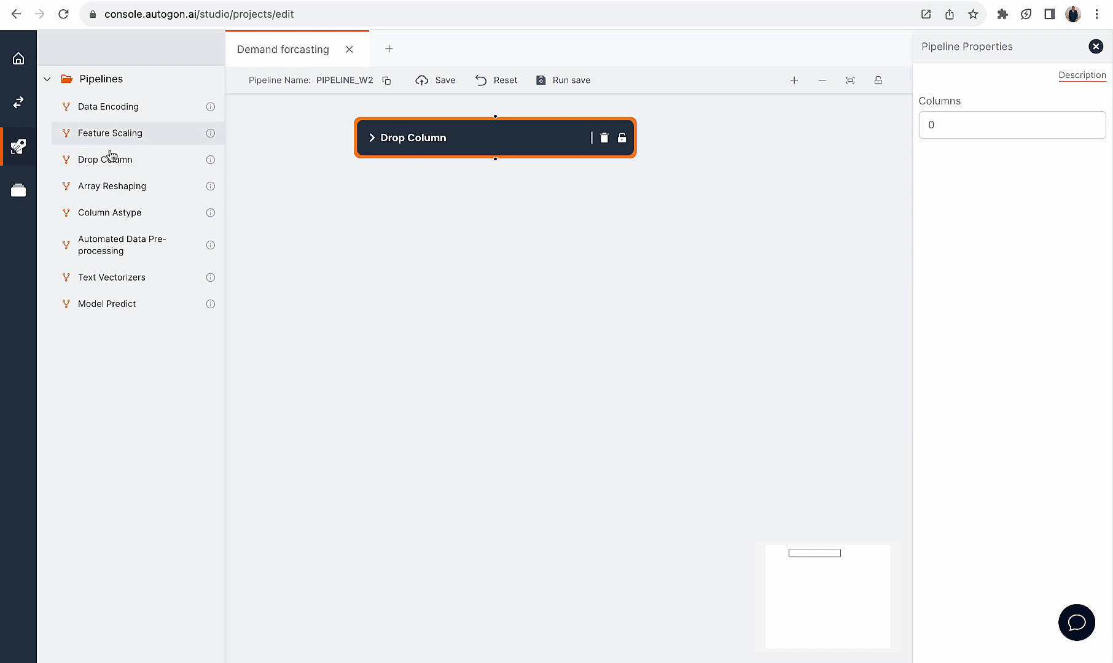
Add a Data Encoding block connected after Drop Column, with index 0 and weight $ENC_enc_week
{"action": "left_click_drag", "start_coordinate": [127, 112], "coordinate": [613, 237]}
{"action": "left_click_drag", "start_coordinate": [495, 159], "coordinate": [616, 231]}
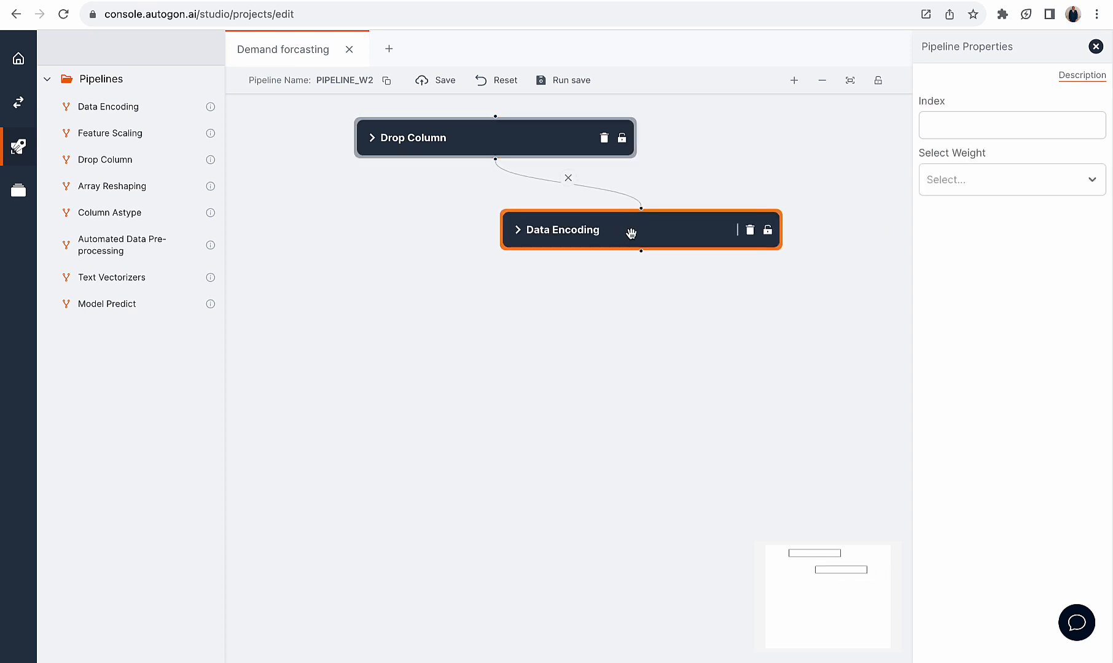
{"action": "left_click", "coordinate": [936, 192]}
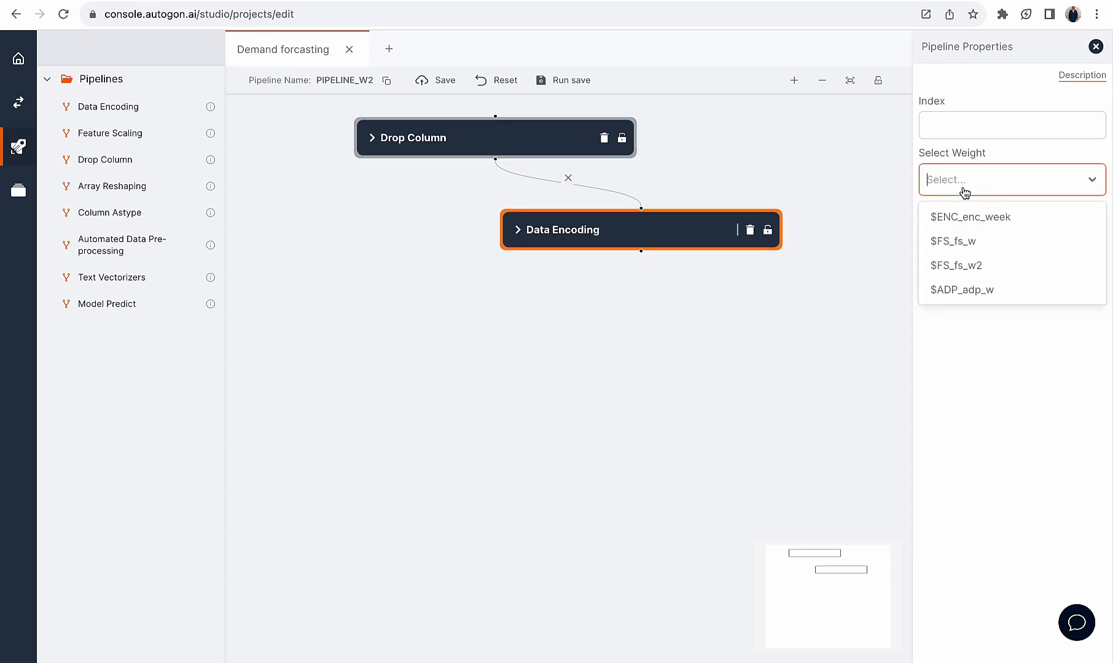
{"action": "left_click", "coordinate": [984, 223]}
{"action": "left_click", "coordinate": [967, 125]}
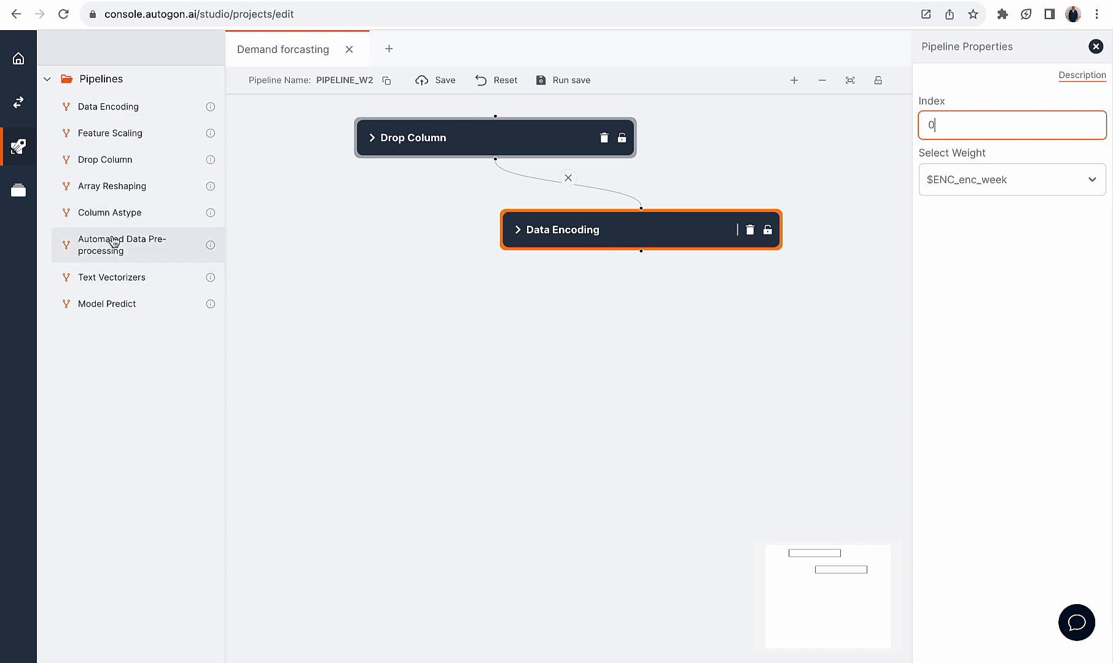
Add an Automated Data Pre-processing block connected after Data Encoding, with dataset type X and weight $ADP_adp_w
{"action": "left_click_drag", "start_coordinate": [114, 242], "coordinate": [492, 313]}
{"action": "mouse_move", "coordinate": [579, 331]}
{"action": "left_mouse_down"}
{"action": "mouse_move", "coordinate": [452, 337]}
{"action": "mouse_move", "coordinate": [659, 275]}
{"action": "mouse_move", "coordinate": [641, 251]}
{"action": "left_mouse_up"}
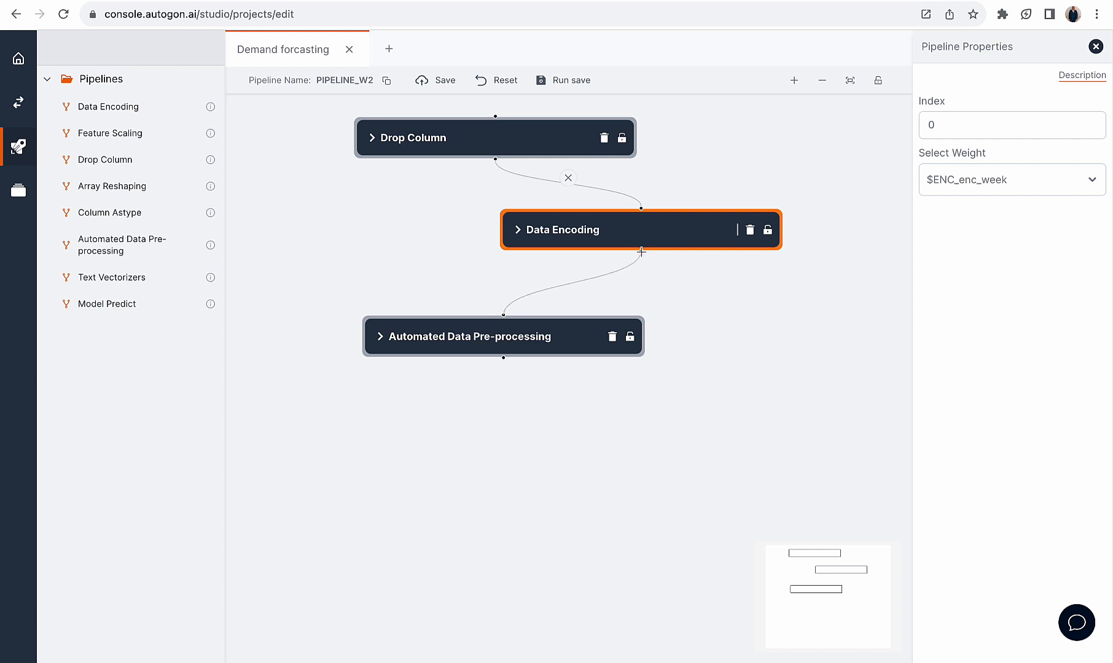
{"action": "left_click", "coordinate": [545, 324]}
{"action": "left_click", "coordinate": [995, 138]}
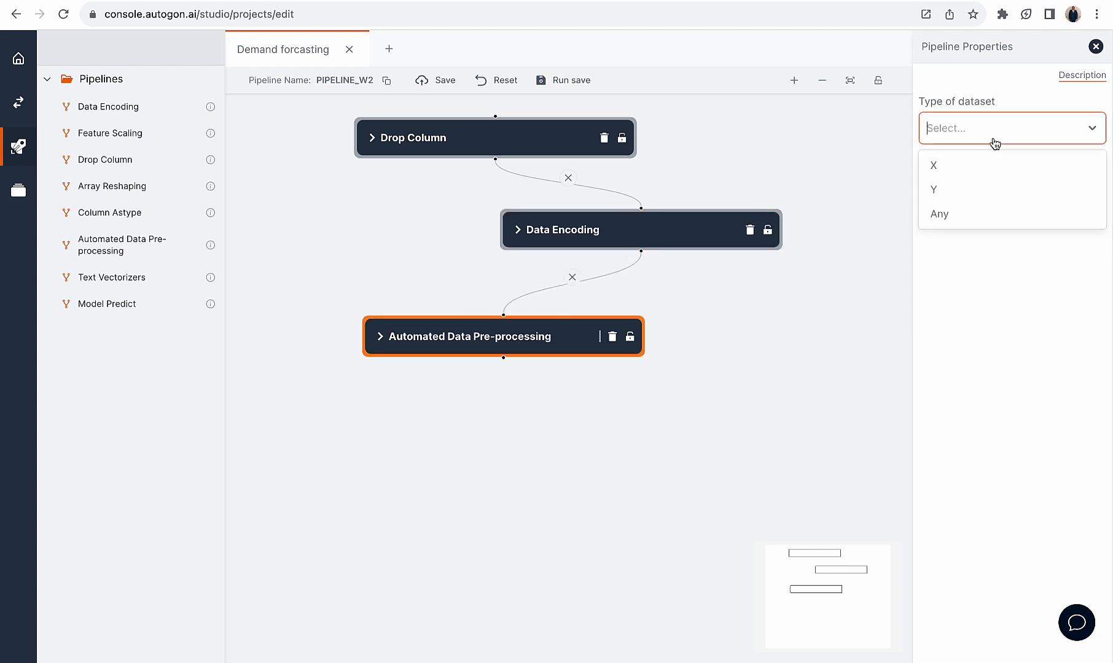
{"action": "left_click", "coordinate": [968, 165]}
{"action": "left_click", "coordinate": [964, 189]}
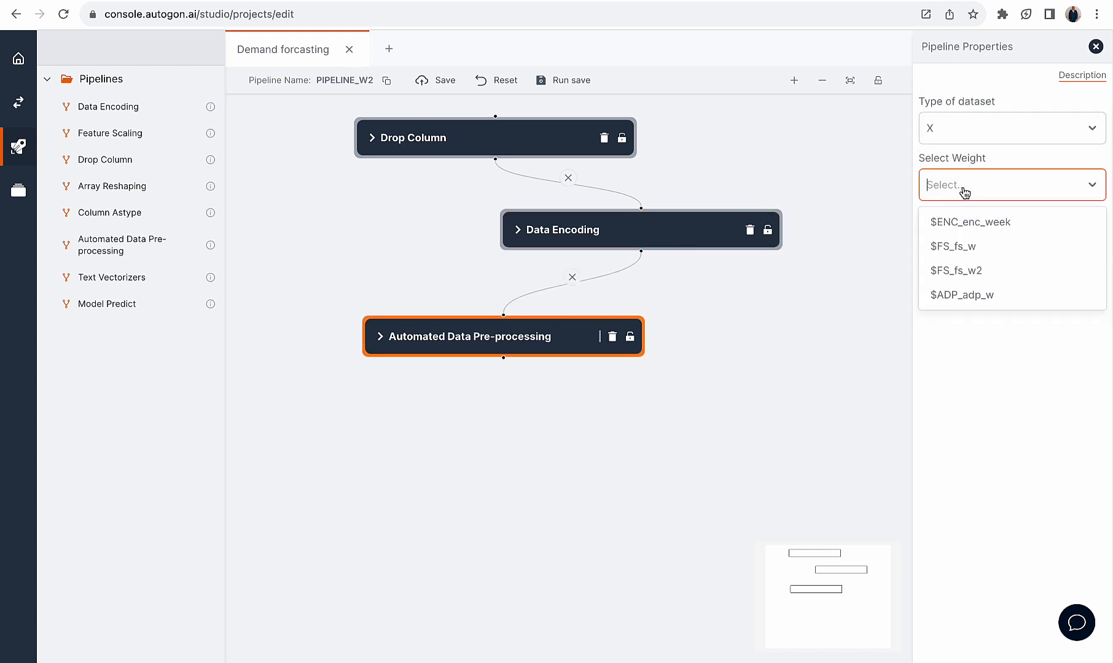
{"action": "left_click", "coordinate": [974, 298]}
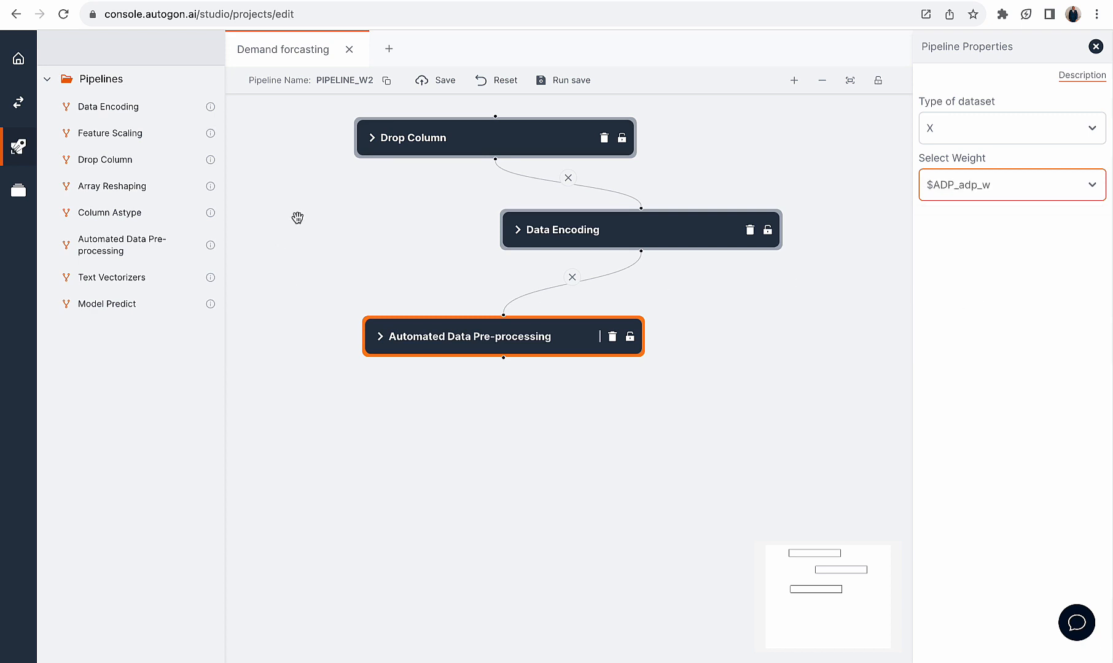
Add a Feature Scaling block connected after Automated Data Pre-processing, with boundaries :,: and weight $FS_fs_w2
{"action": "left_click_drag", "start_coordinate": [106, 137], "coordinate": [602, 454]}
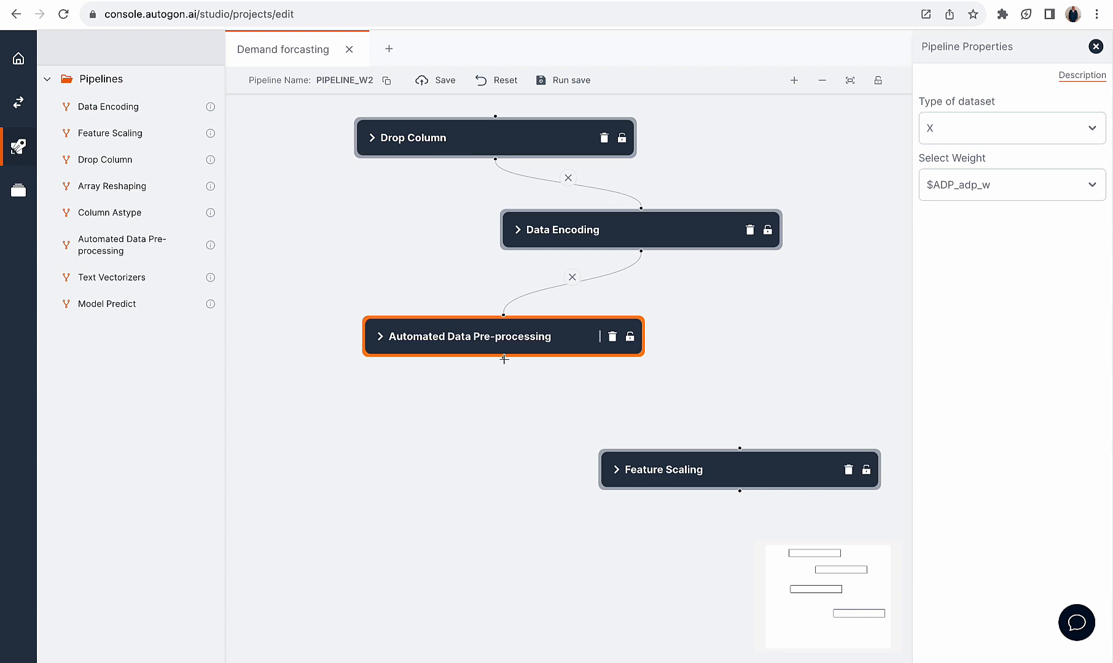
{"action": "left_click_drag", "start_coordinate": [503, 358], "coordinate": [623, 433]}
{"action": "left_click", "coordinate": [623, 433]}
{"action": "left_click", "coordinate": [946, 124]}
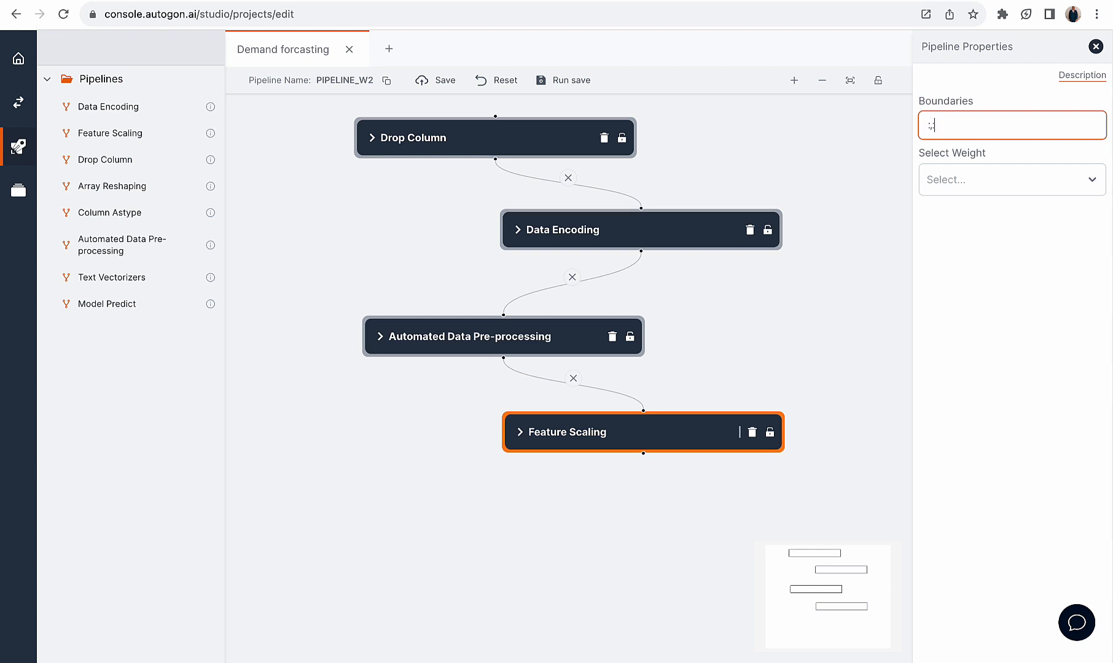
{"action": "left_click", "coordinate": [964, 180]}
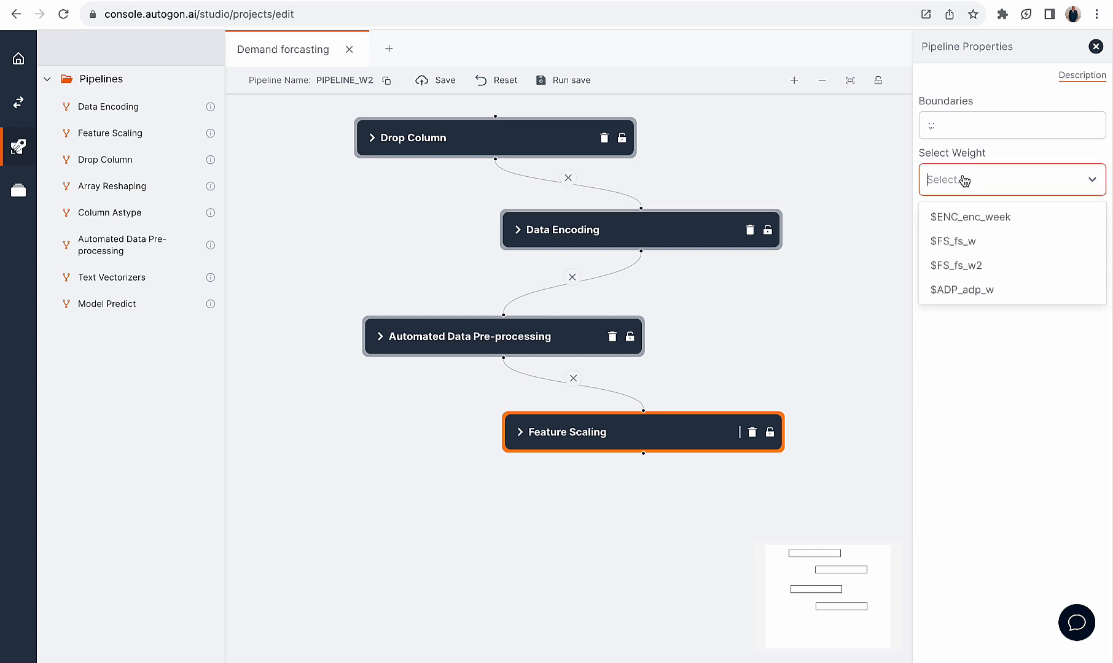
{"action": "left_click", "coordinate": [987, 268]}
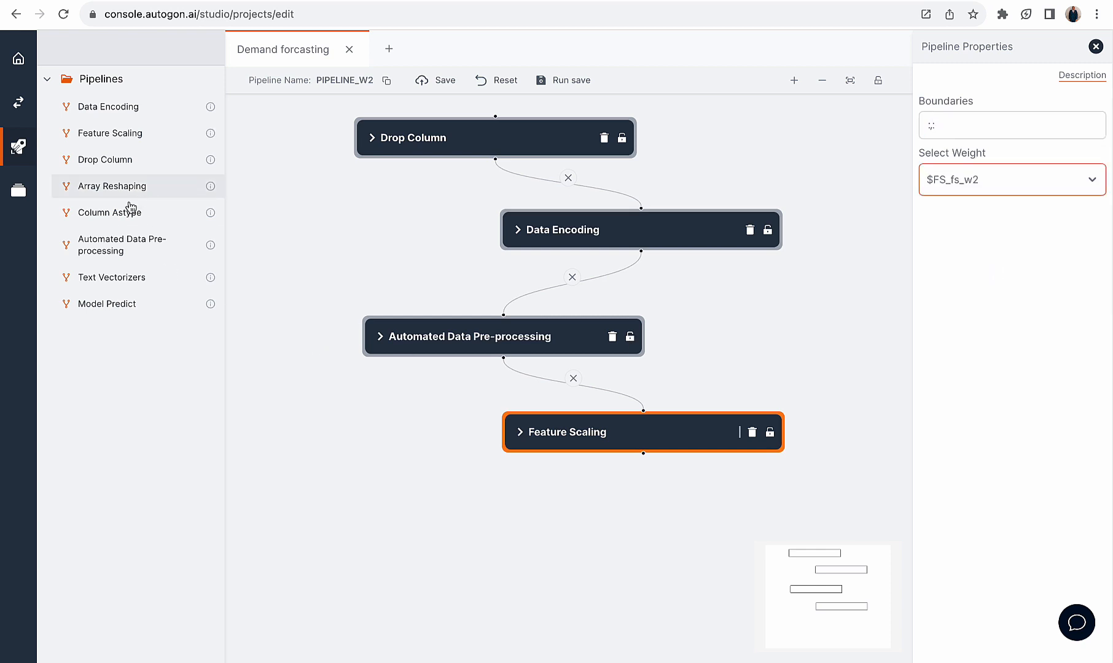
Add a Model Predict block connected after Feature Scaling, set its model to arm, and run and save the pipeline
{"action": "left_click", "coordinate": [337, 387]}
{"action": "left_click_drag", "start_coordinate": [338, 387], "coordinate": [487, 542]}
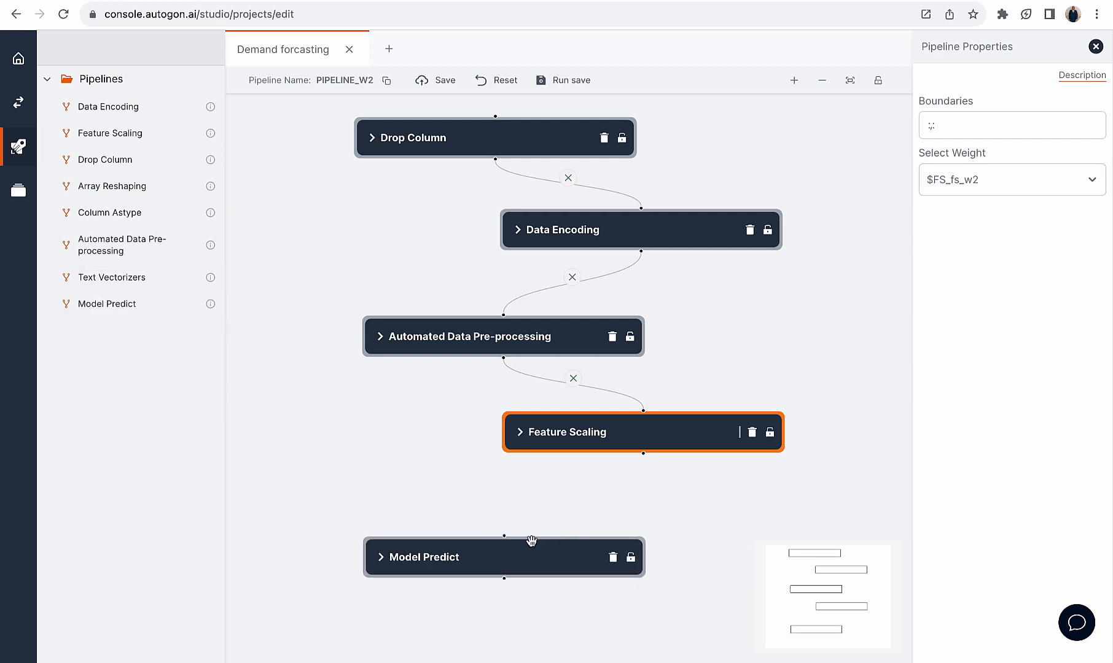
{"action": "mouse_move", "coordinate": [503, 538]}
{"action": "left_mouse_down"}
{"action": "mouse_move", "coordinate": [628, 509]}
{"action": "mouse_move", "coordinate": [643, 454]}
{"action": "left_mouse_up"}
{"action": "left_click", "coordinate": [540, 551]}
{"action": "left_click", "coordinate": [981, 144]}
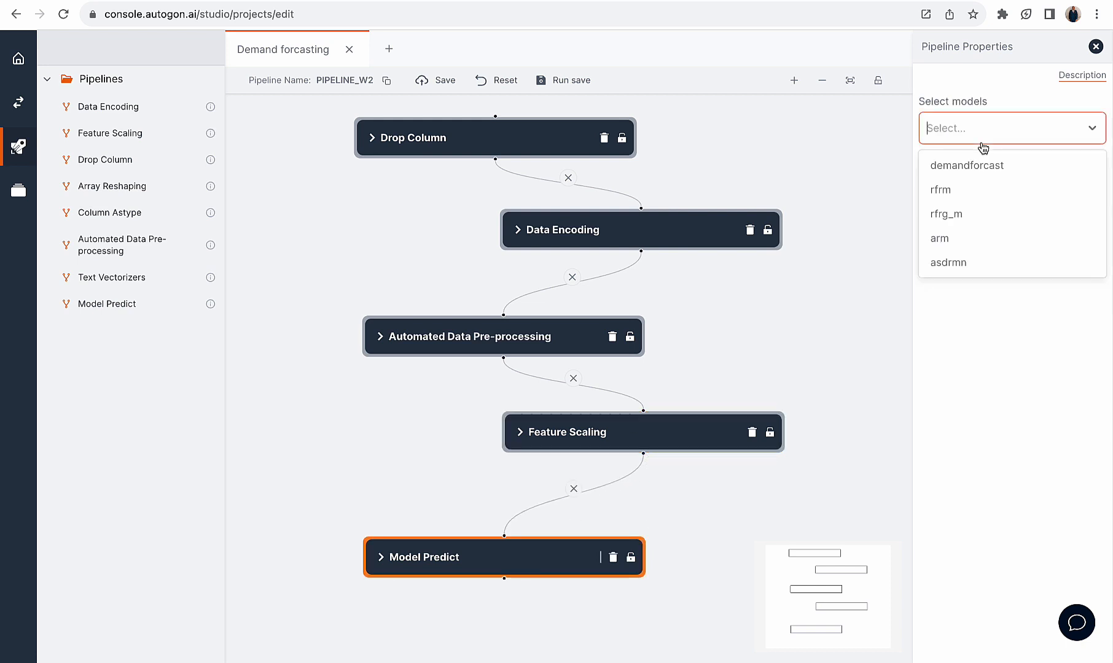
{"action": "left_click", "coordinate": [951, 239]}
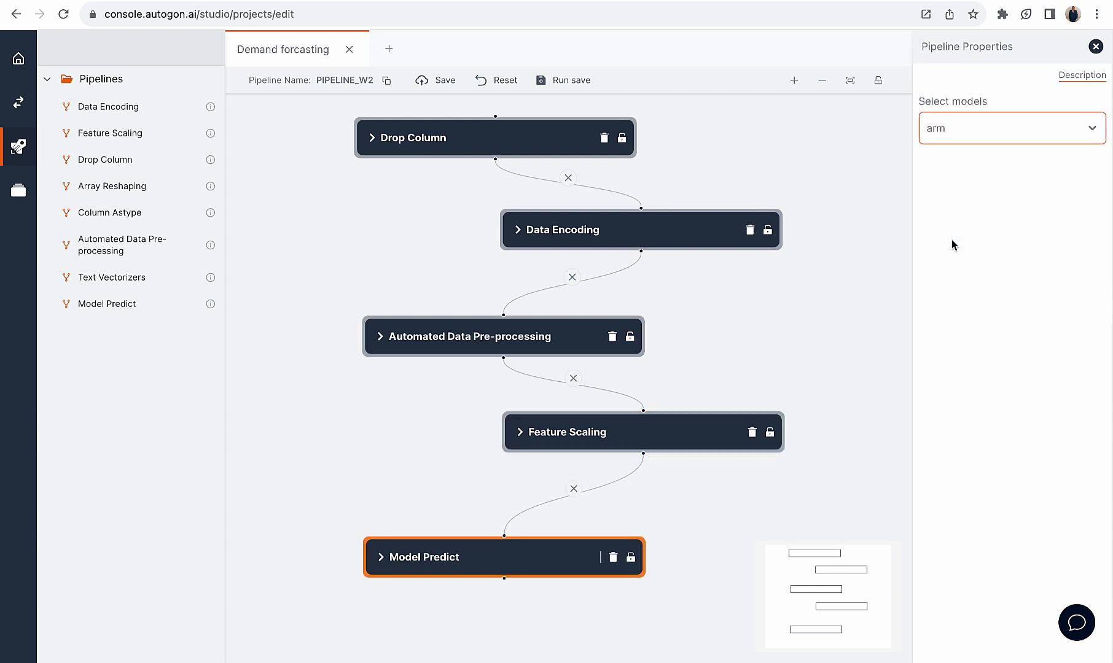
{"action": "left_click", "coordinate": [556, 82]}
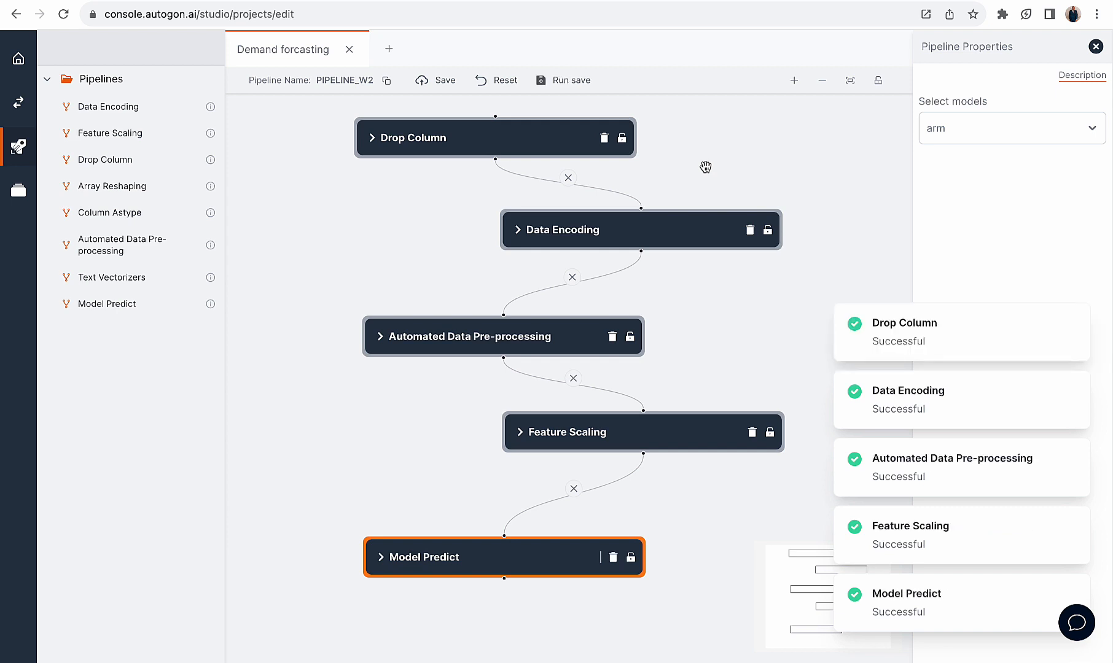
Open the Function flow of the Demand forcasting project to view its blocks
{"action": "left_click", "coordinate": [19, 101]}
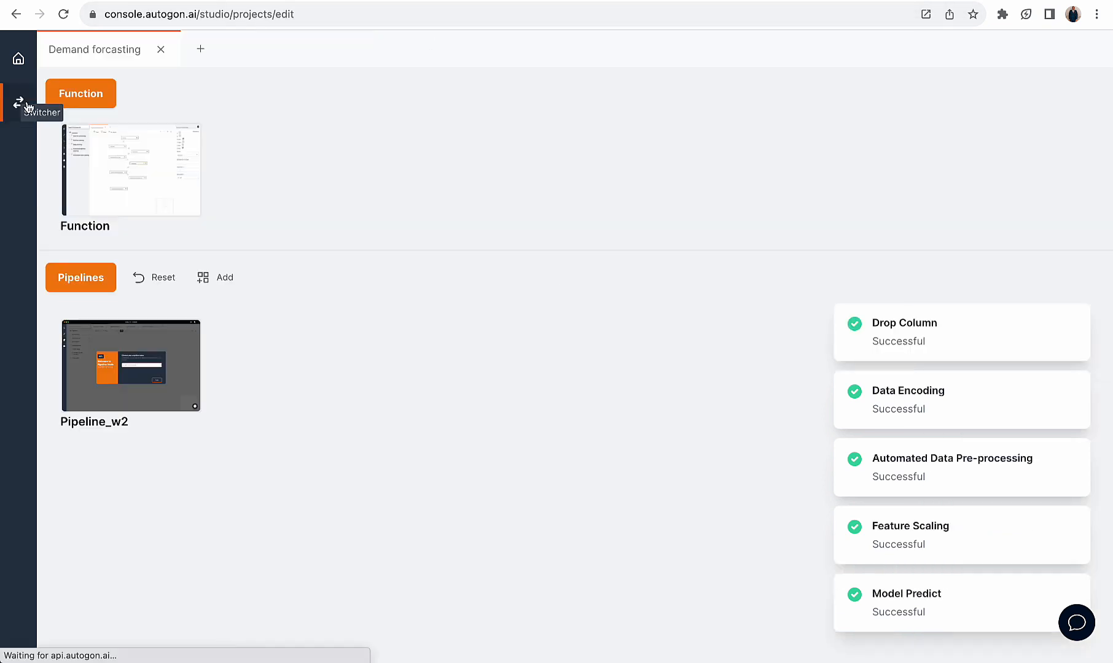
{"action": "left_click", "coordinate": [147, 175]}
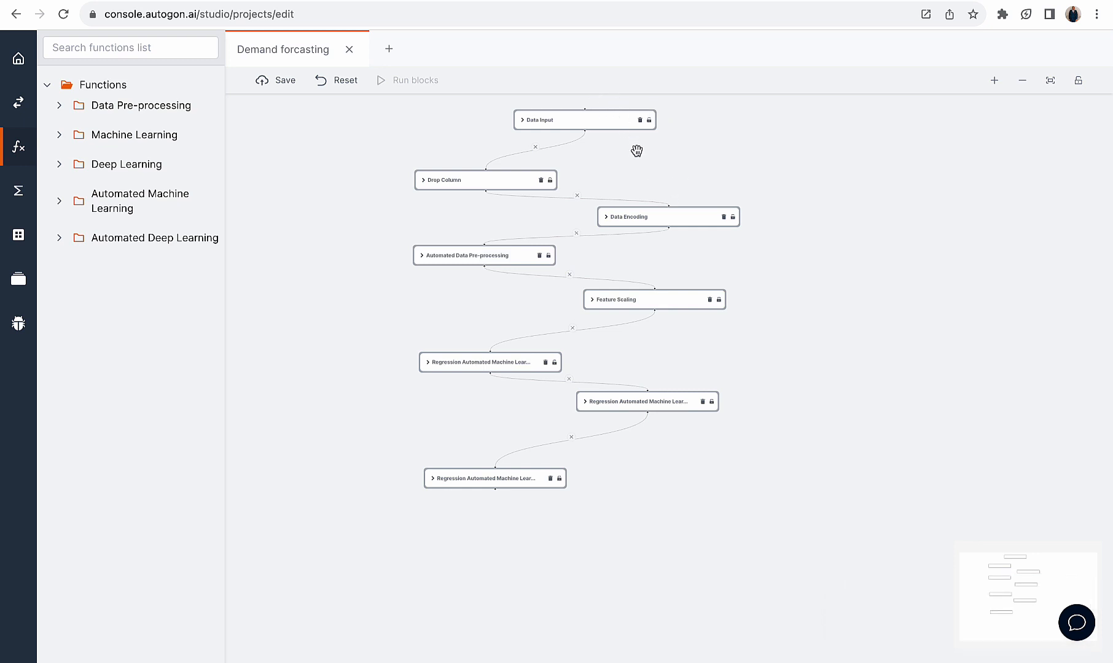
Switch to the Quick Predikt page, reload it, and select the Demand Forcasting project with its Arm model
{"action": "left_click", "coordinate": [601, 3]}
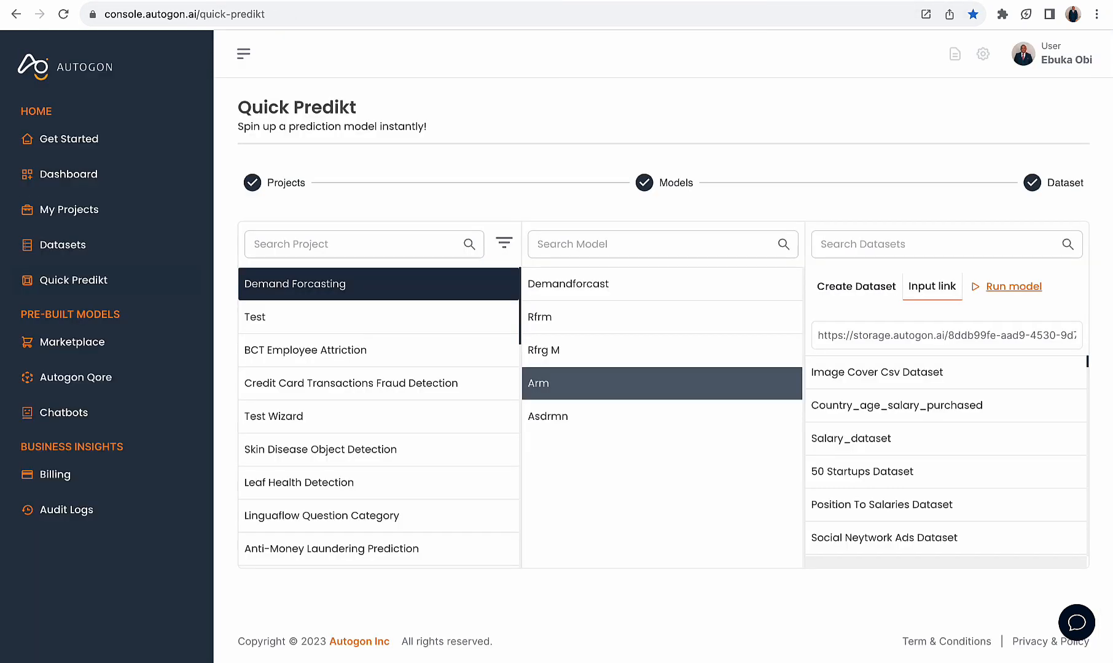
{"action": "left_click", "coordinate": [303, 13]}
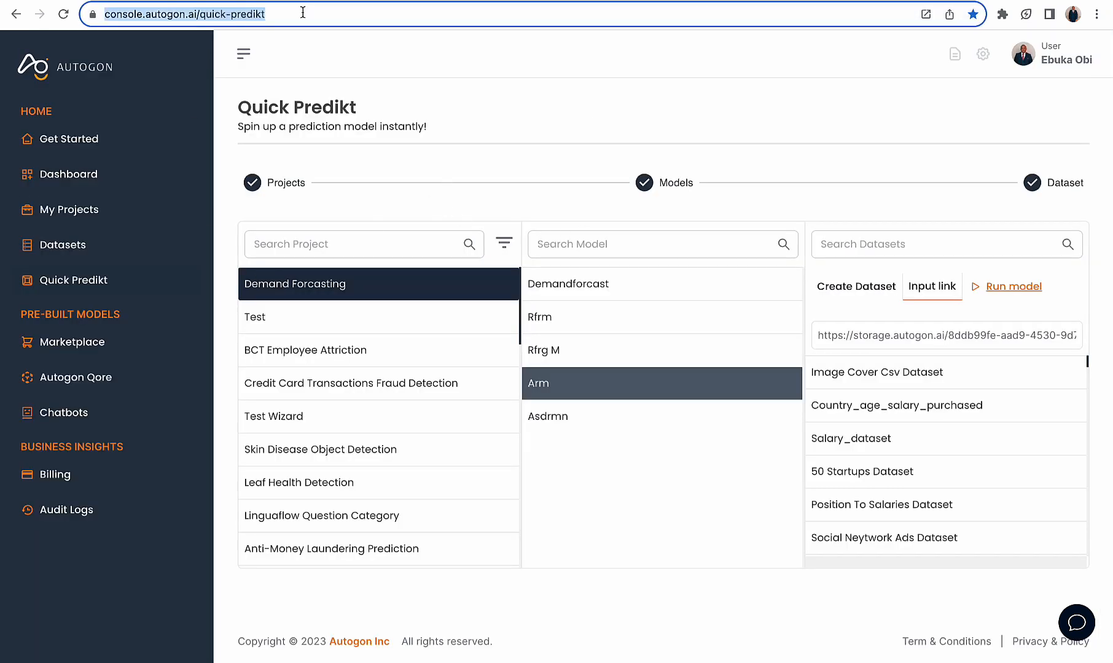
{"action": "key", "text": "Return"}
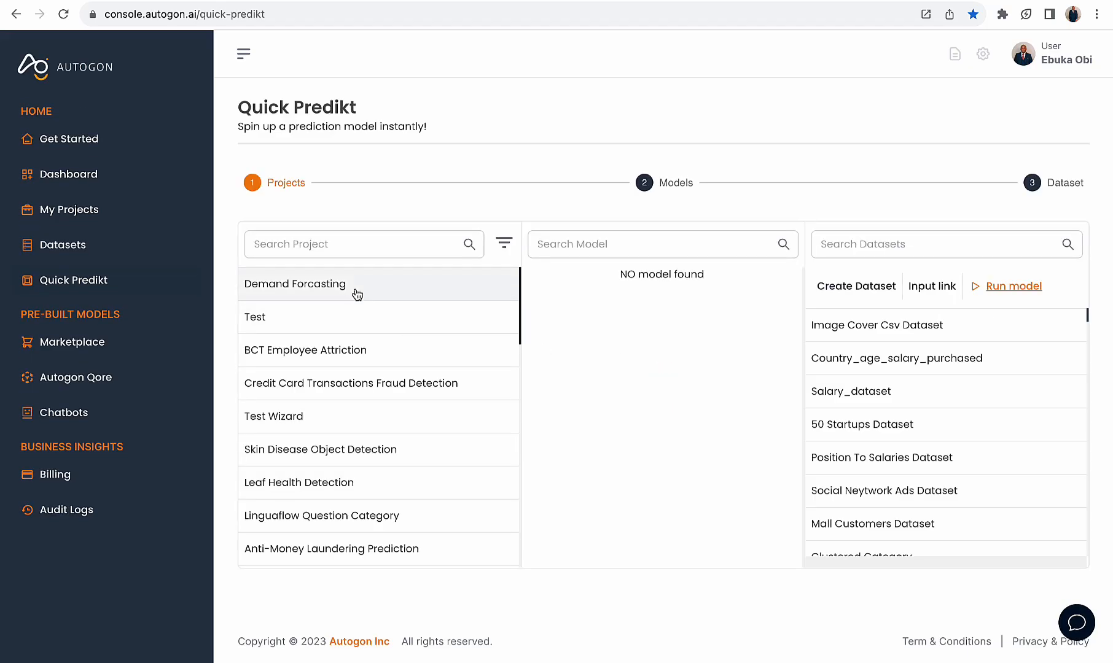
{"action": "left_click", "coordinate": [357, 292]}
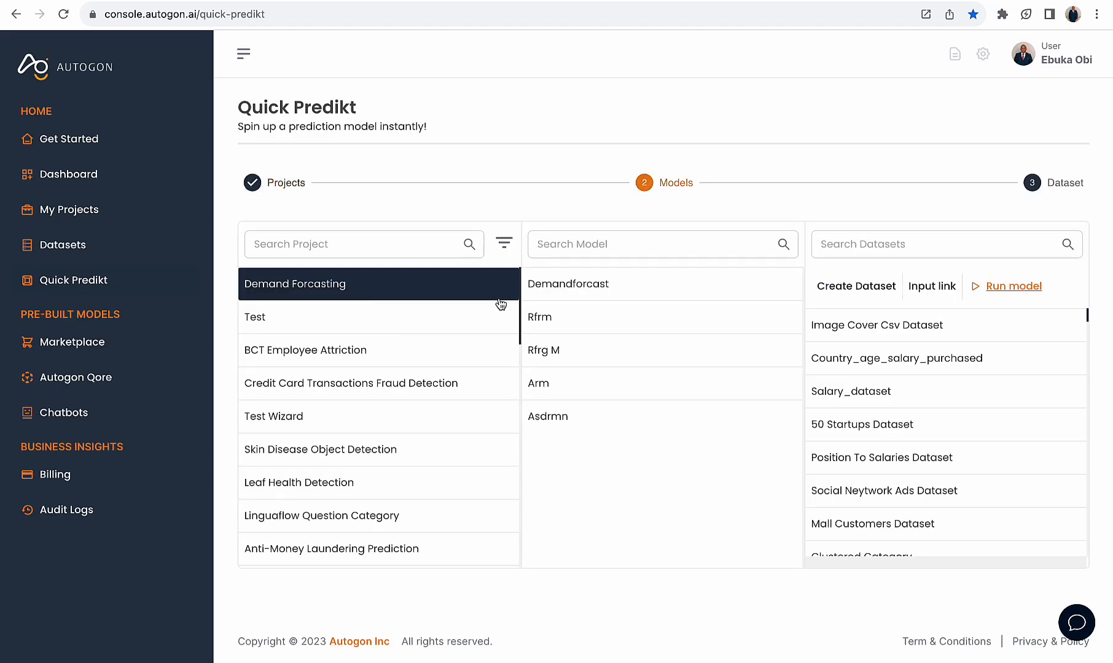
{"action": "left_click", "coordinate": [578, 386]}
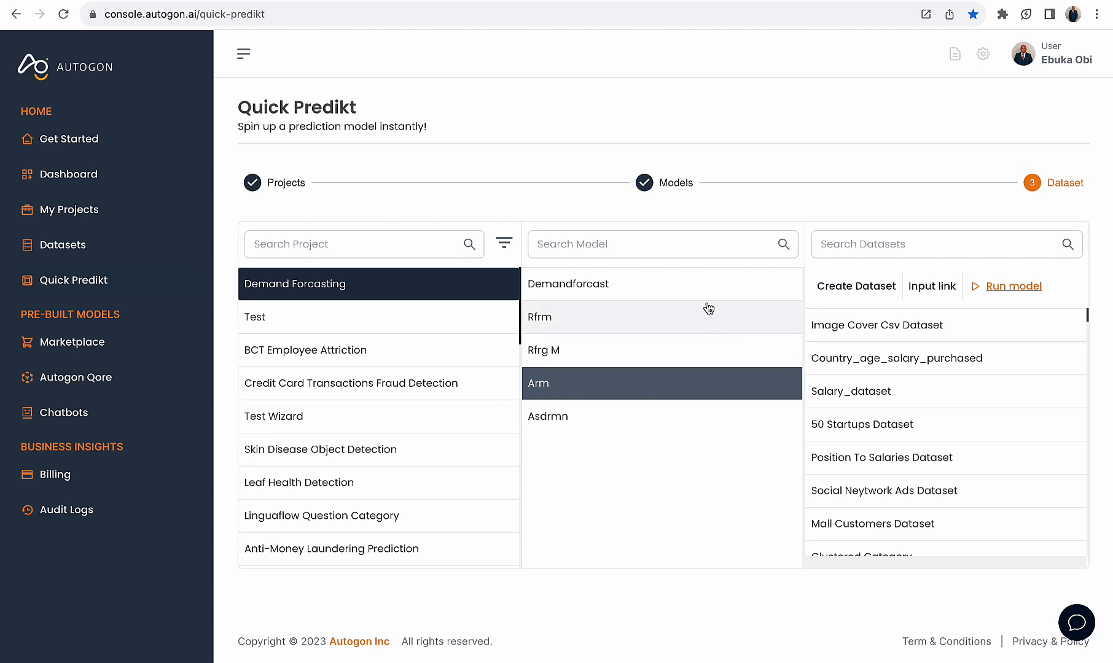
Open the dataset creation form and copy row 1836 from the source CSV, leaving out its last value
{"action": "left_click", "coordinate": [862, 292]}
{"action": "left_click", "coordinate": [533, 179]}
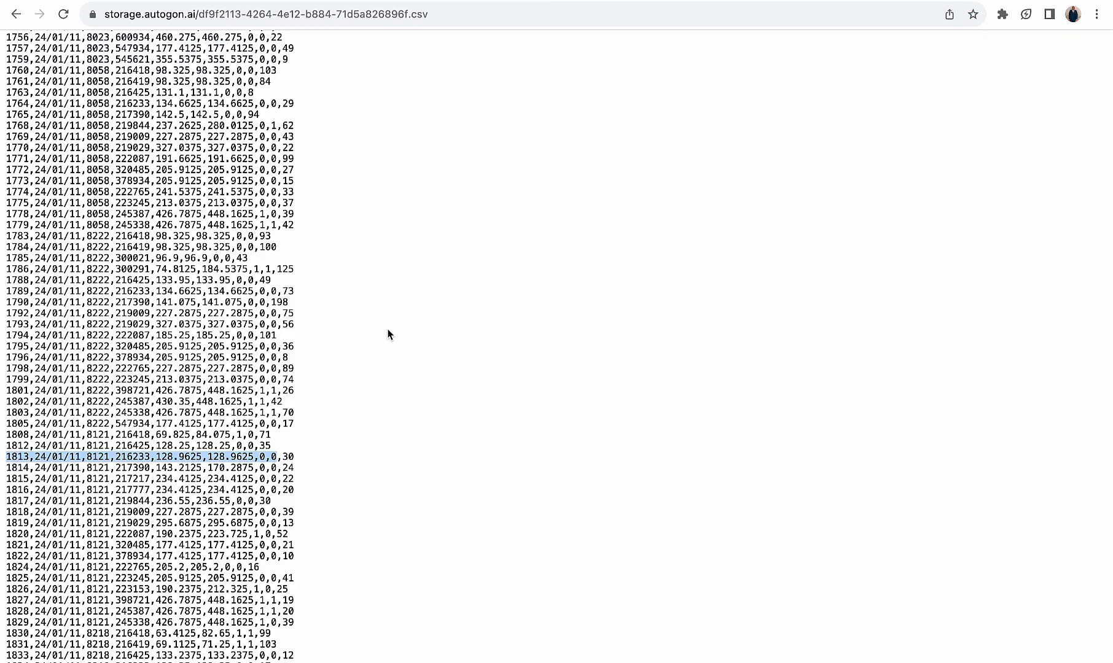
{"action": "scroll", "coordinate": [302, 479], "scroll_direction": "down", "scroll_amount": 5}
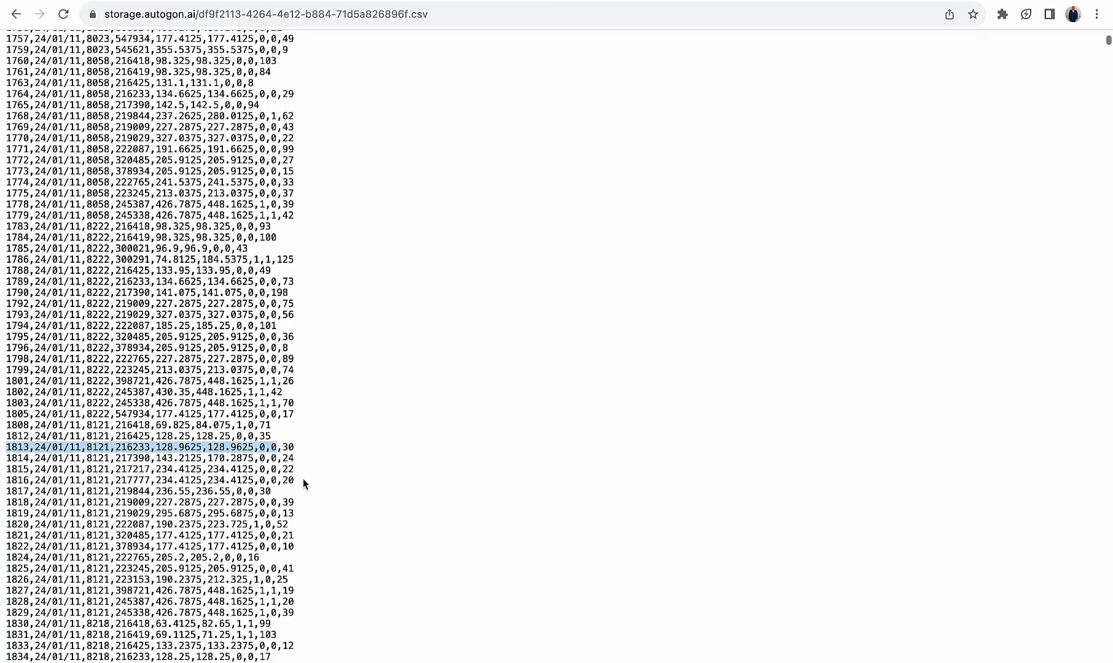
{"action": "left_click", "coordinate": [255, 427]}
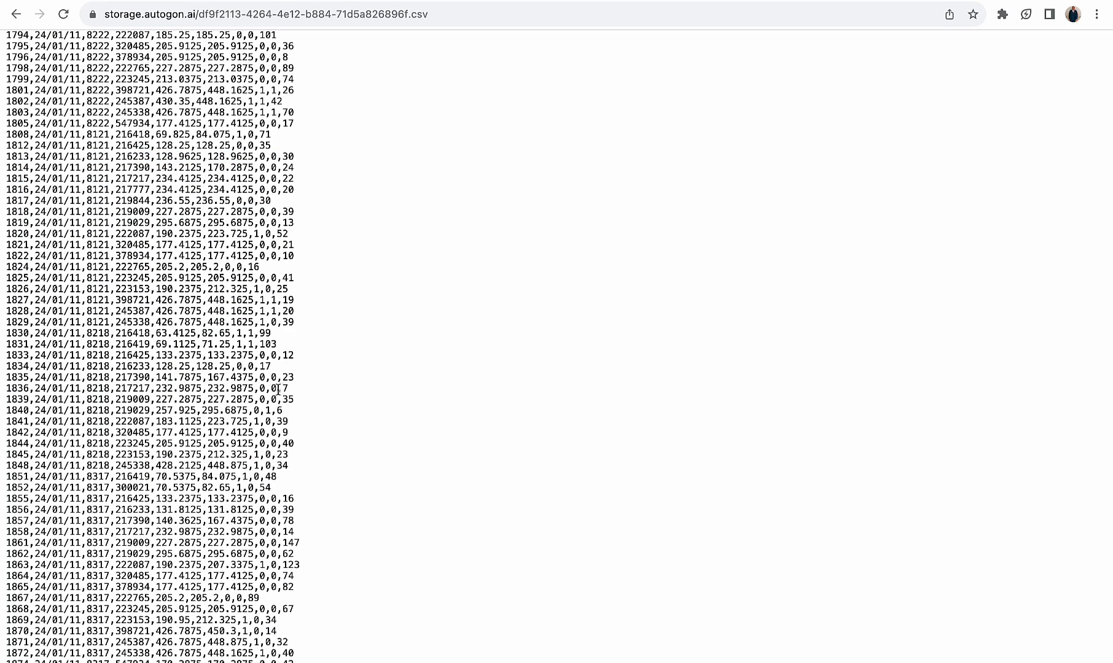
{"action": "left_click_drag", "start_coordinate": [278, 391], "coordinate": [3, 393]}
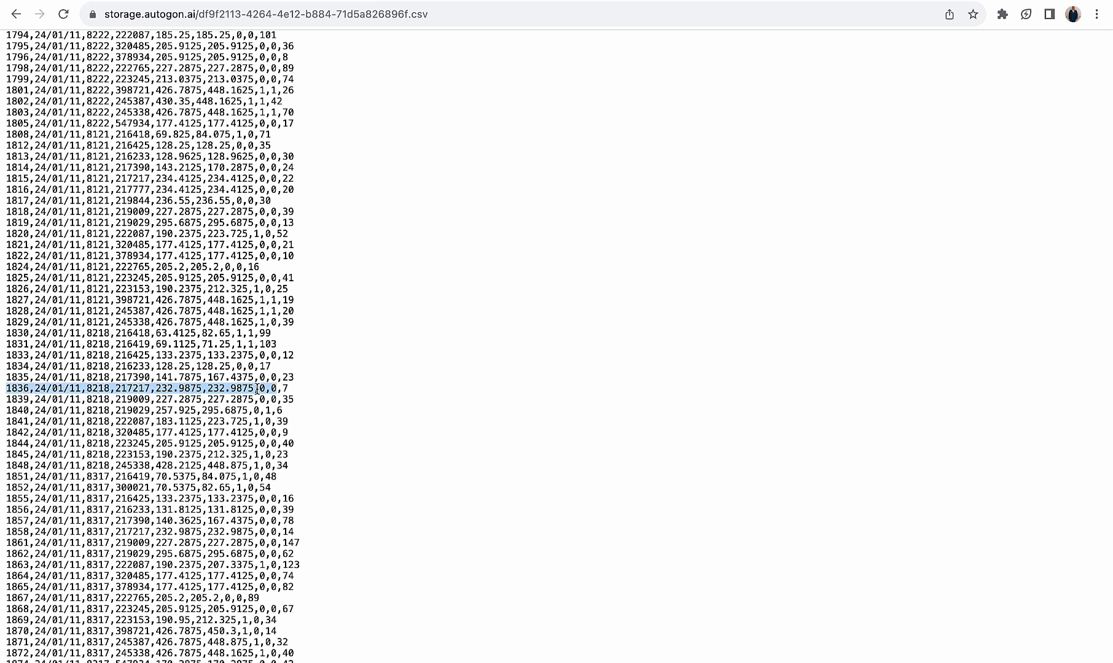
{"action": "left_click", "coordinate": [274, 388]}
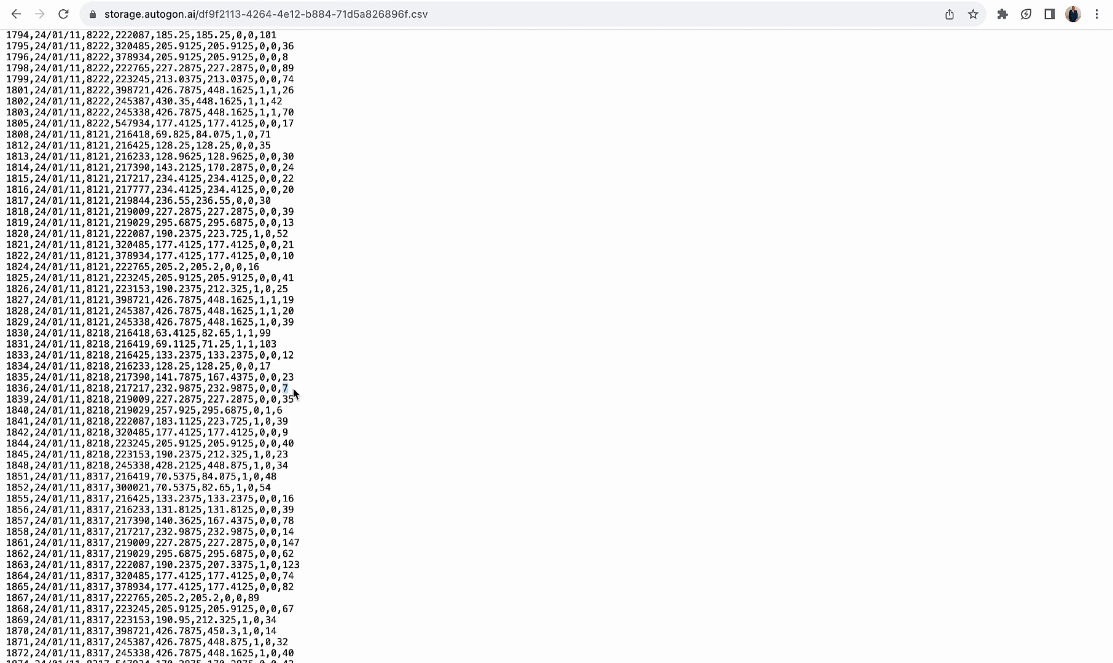
{"action": "left_click", "coordinate": [274, 388]}
{"action": "left_click_drag", "start_coordinate": [276, 388], "coordinate": [5, 388]}
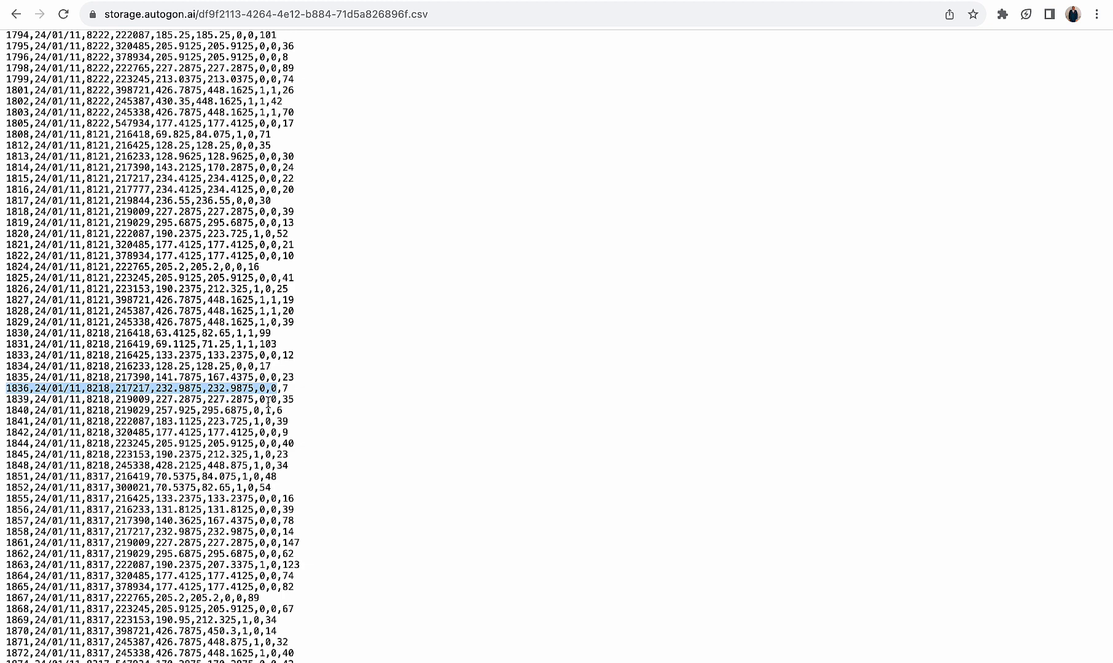
{"action": "left_click", "coordinate": [283, 388]}
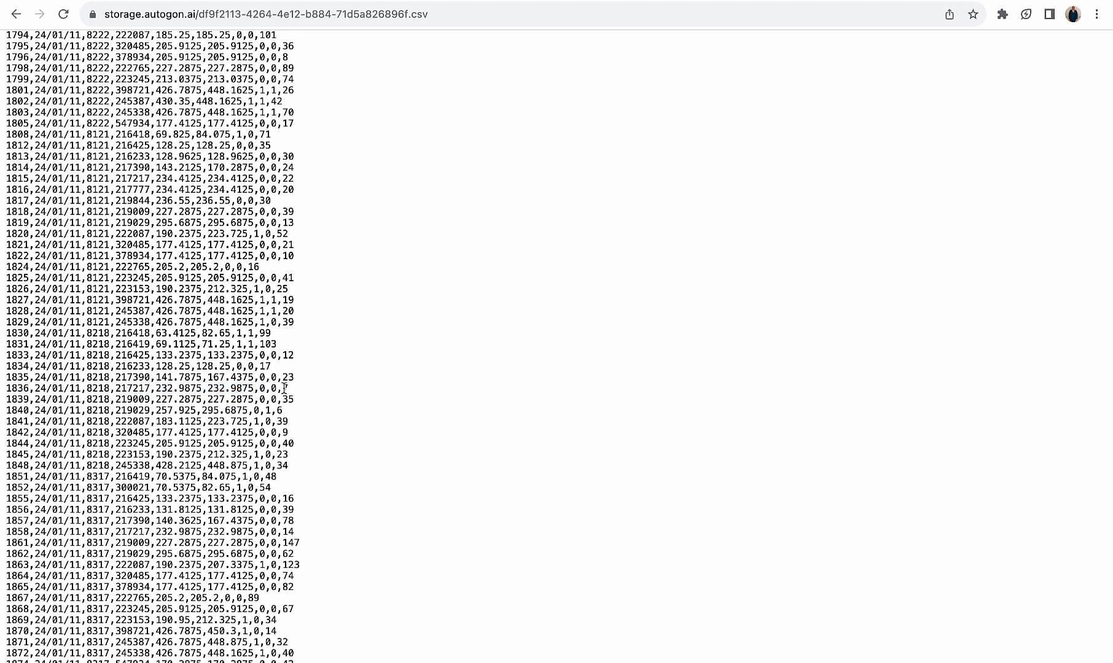
{"action": "left_click", "coordinate": [277, 389]}
{"action": "left_click_drag", "start_coordinate": [277, 390], "coordinate": [3, 395]}
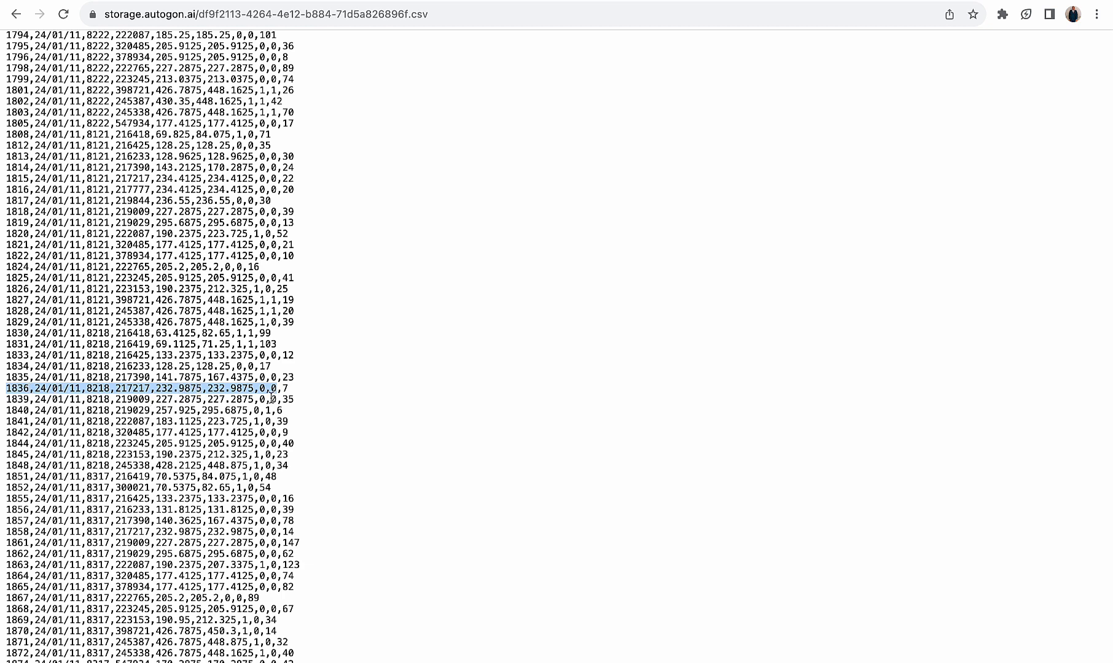
Generate a dataset from the scaler values 1836,24/01/11,8218,217217,232.9875,232.9875,0,0 with dimensions set to 1
{"action": "left_click", "coordinate": [602, 1]}
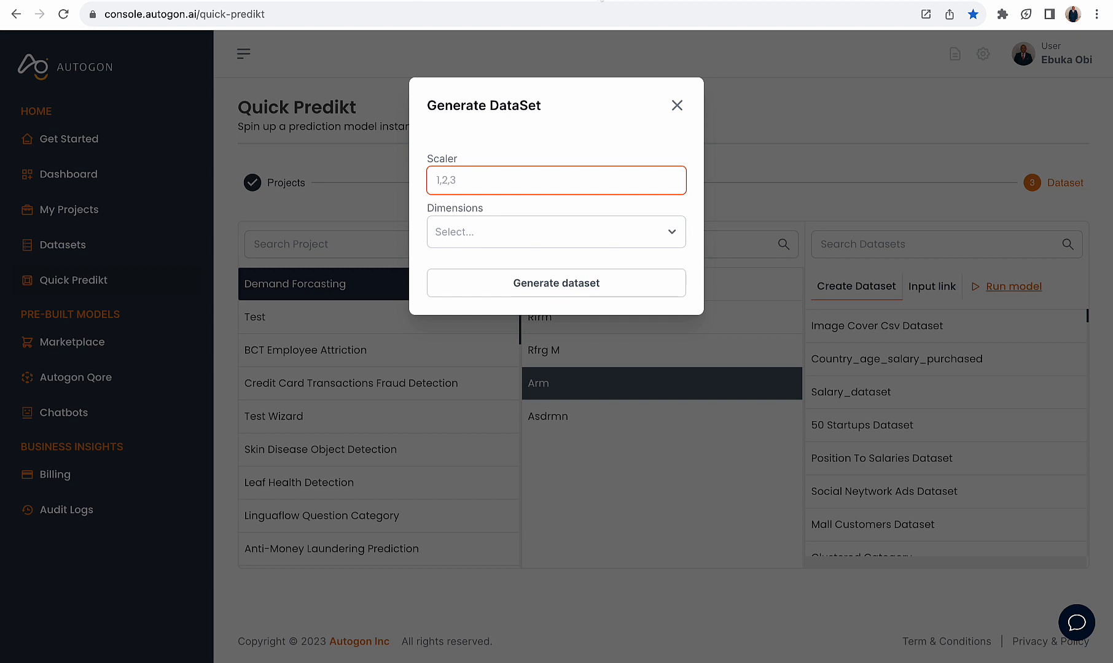
{"action": "type", "text": "1836,24/01/11,8218,17217,232.9875,232.9875,0,0"}
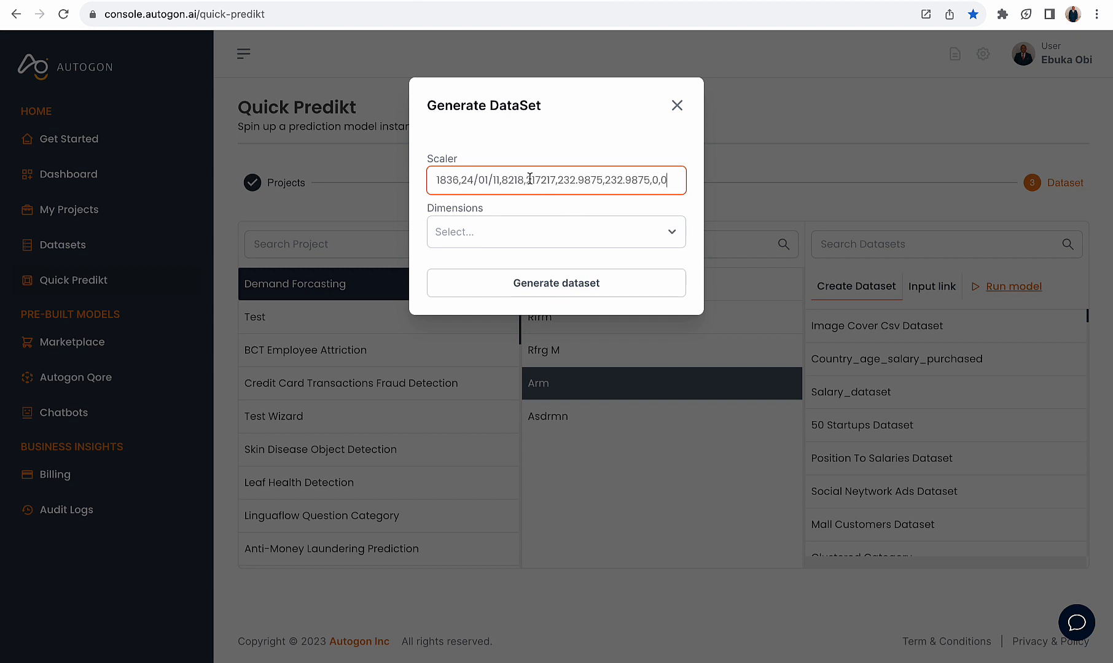
{"action": "left_click", "coordinate": [546, 230]}
{"action": "left_click", "coordinate": [469, 270]}
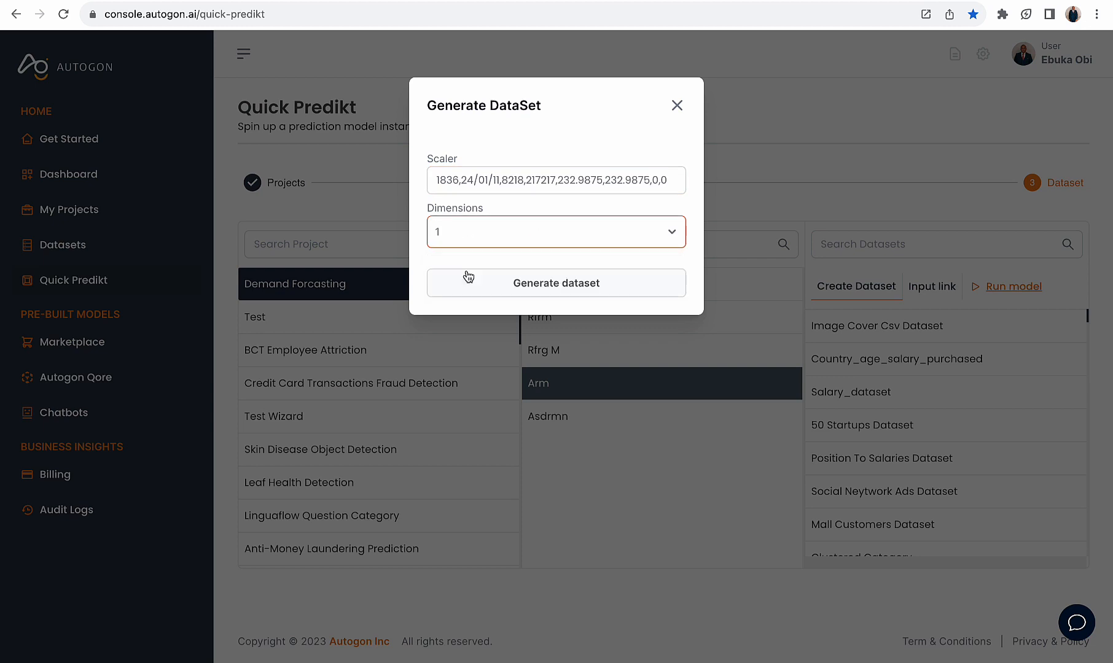
{"action": "left_click", "coordinate": [536, 290]}
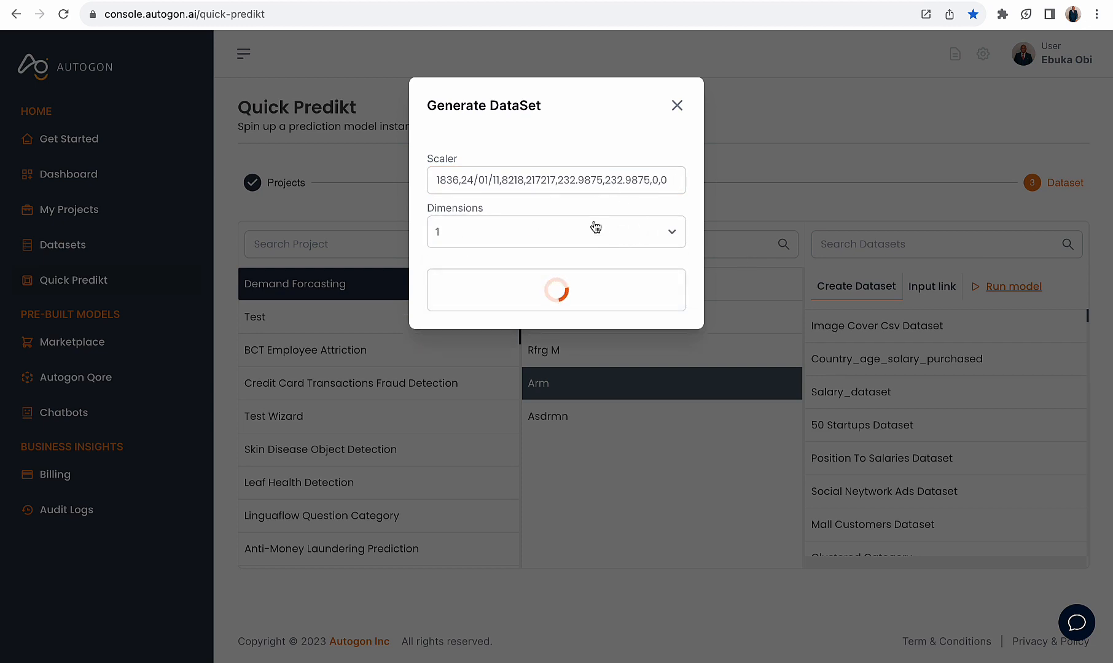
Copy the generated dataset's link, close the form, and enter the link as the dataset input for the Arm model
{"action": "left_click", "coordinate": [562, 166]}
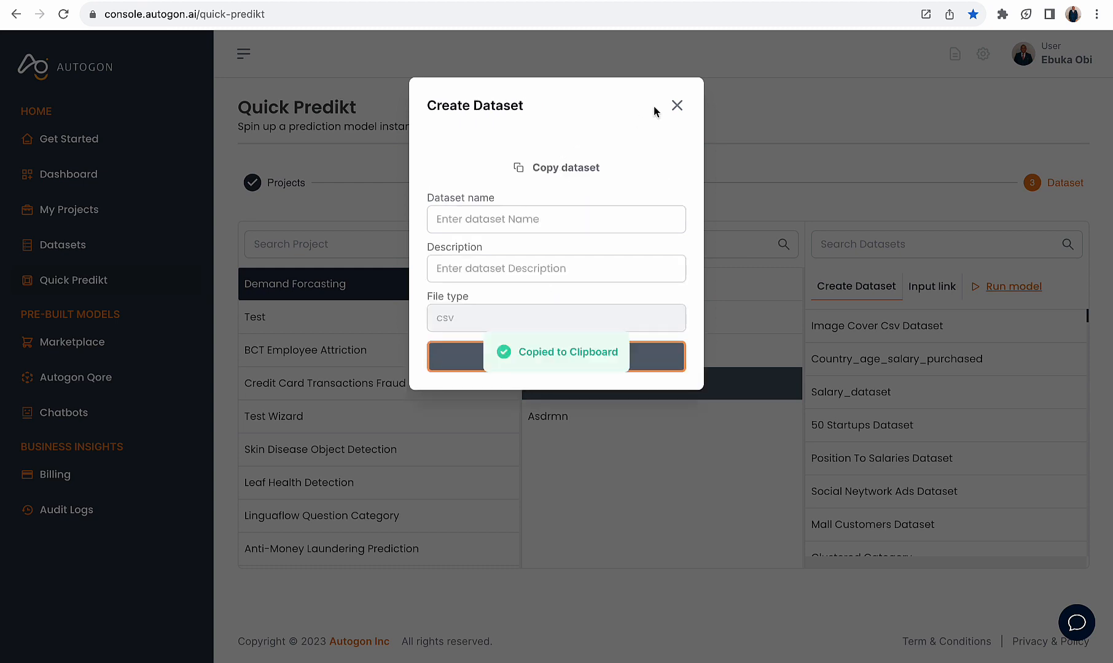
{"action": "left_click", "coordinate": [676, 106]}
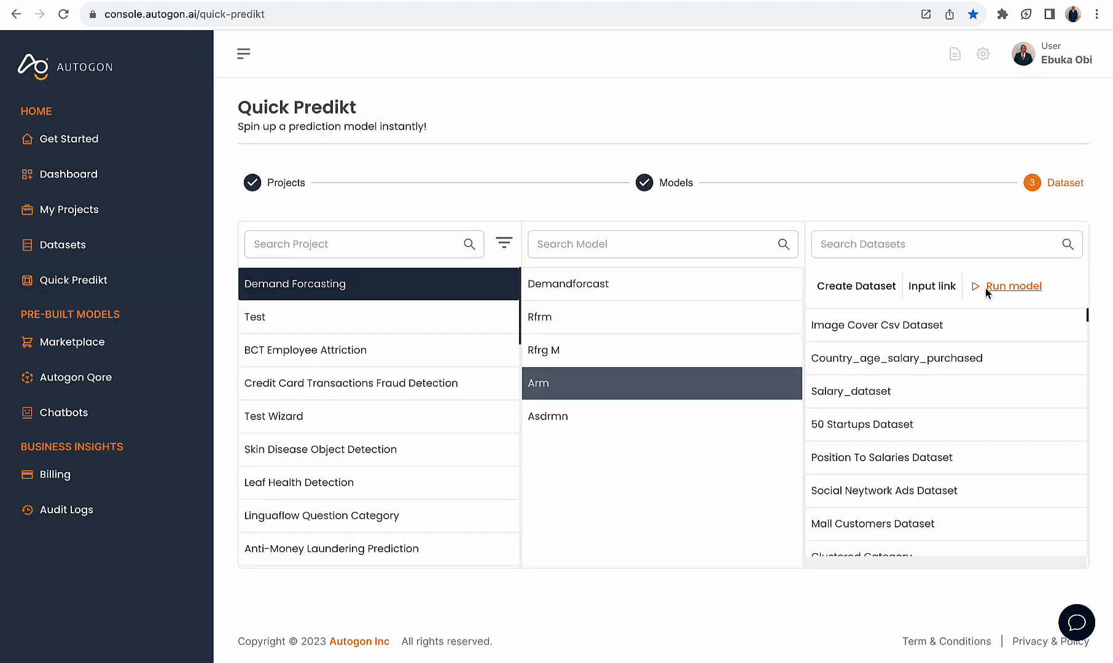
{"action": "left_click", "coordinate": [931, 287]}
{"action": "left_click", "coordinate": [883, 333]}
{"action": "key", "text": "ctrl+v"}
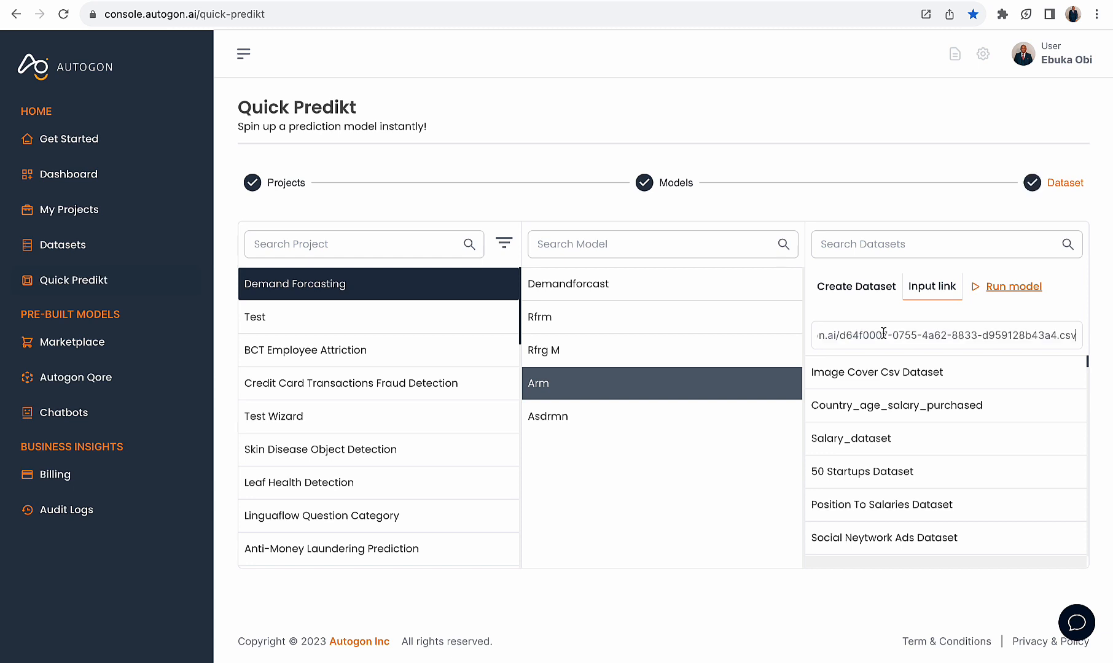
Start running the model with the predict method set to Pipeline and bring up the available pipelines
{"action": "left_click", "coordinate": [1010, 287]}
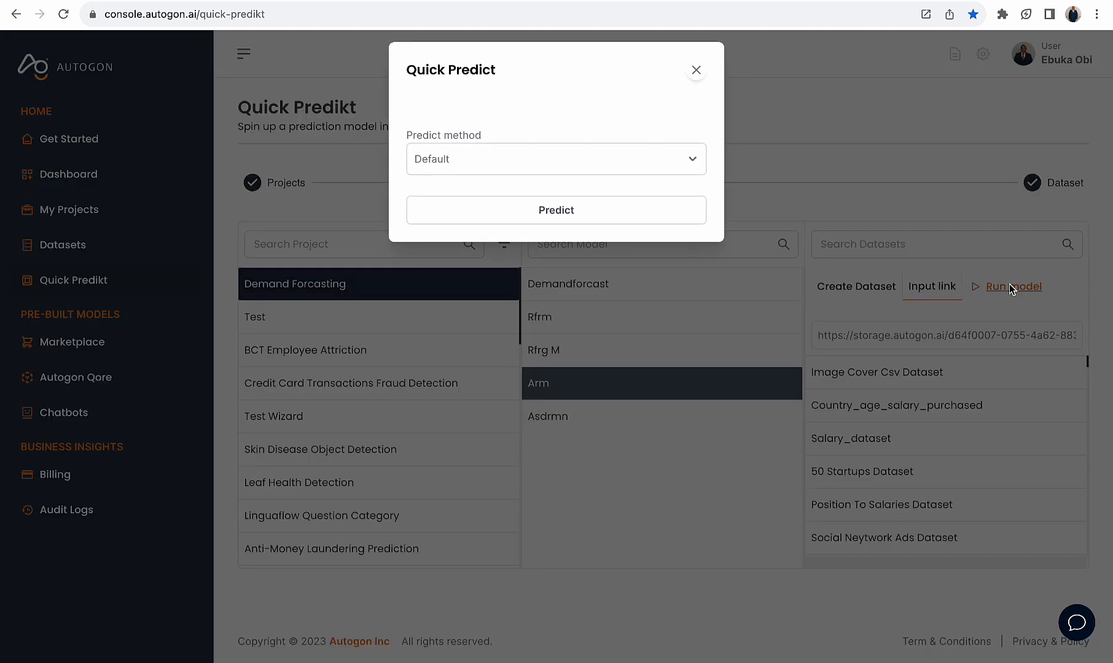
{"action": "left_click", "coordinate": [612, 165]}
{"action": "left_click", "coordinate": [550, 216]}
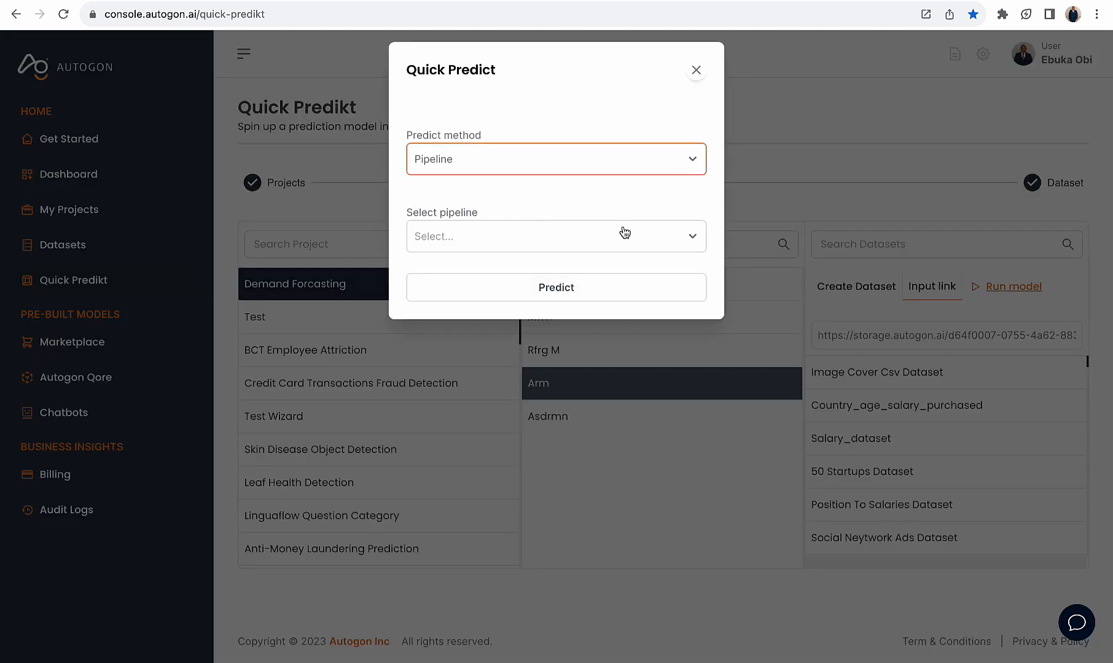
{"action": "left_click", "coordinate": [553, 244]}
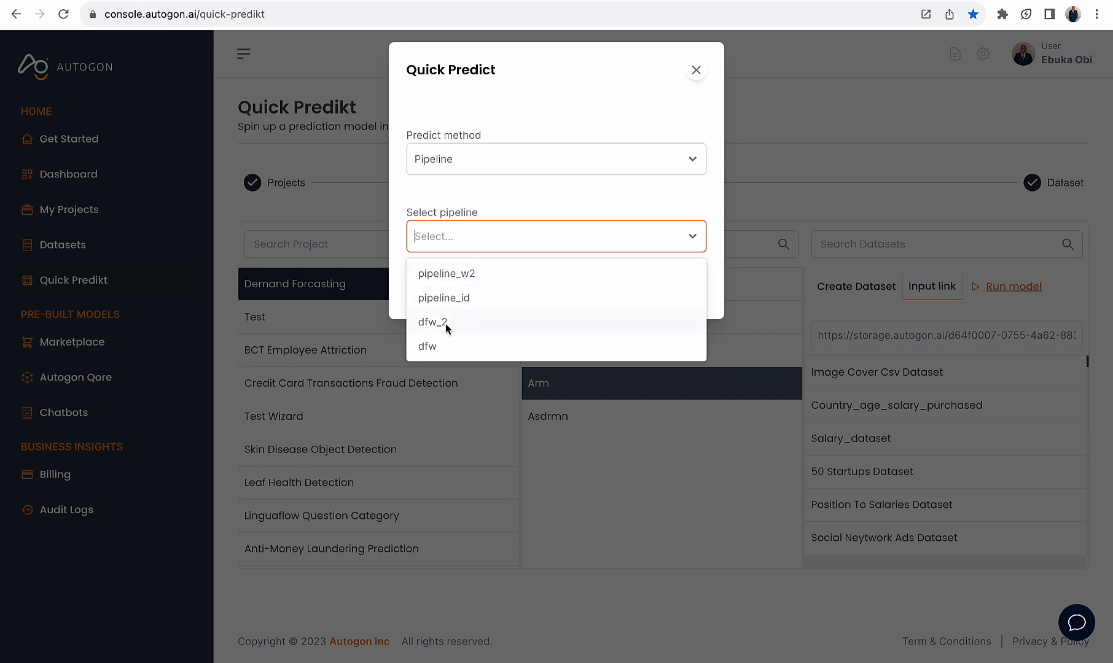
Check the pipeline name entered for the demandforcast model in the project wizard, and return to Quick Predict
{"action": "left_click", "coordinate": [676, 3]}
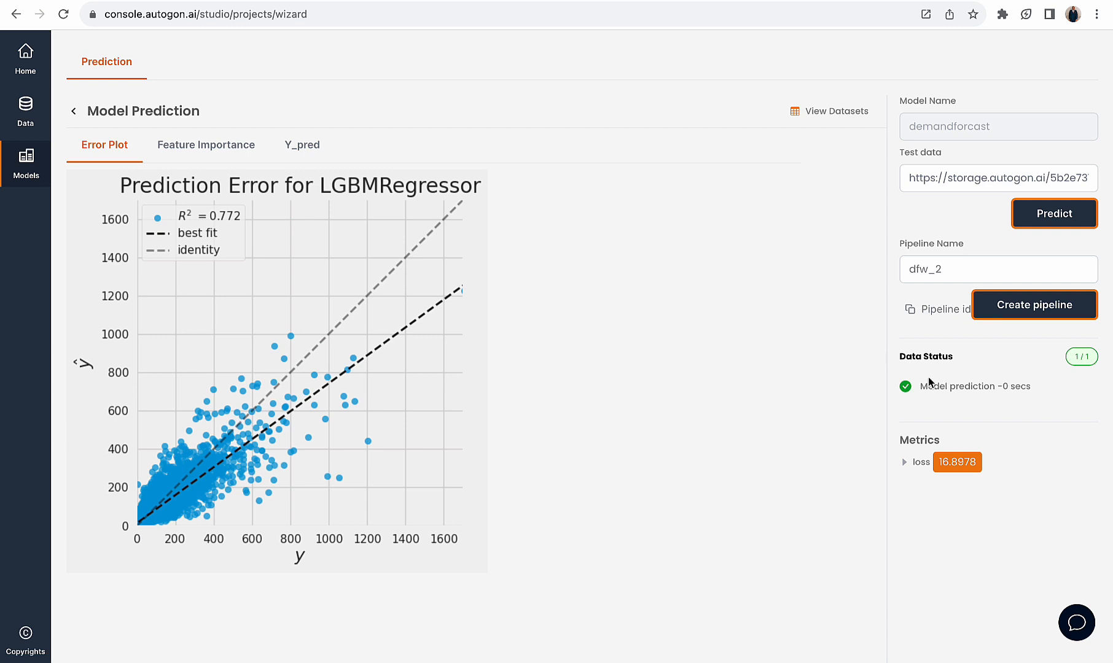
{"action": "left_click_drag", "start_coordinate": [949, 269], "coordinate": [907, 269]}
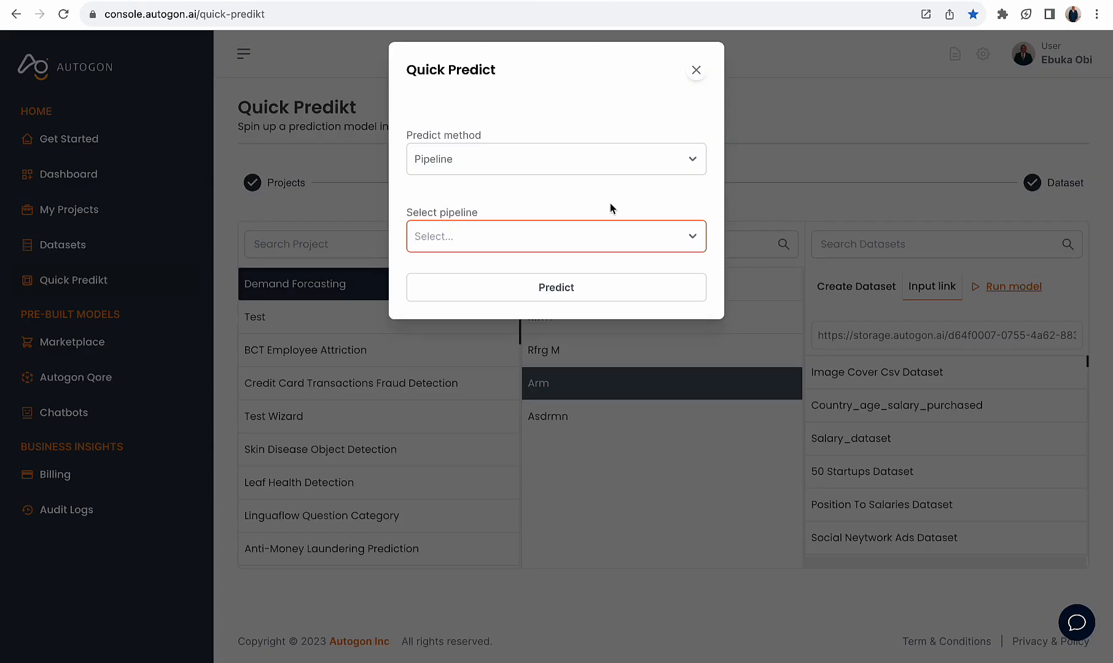
Check the actual units value of row 1836 in the CSV, and run Quick Predict with the pipeline_w2 pipeline
{"action": "left_click", "coordinate": [532, 248]}
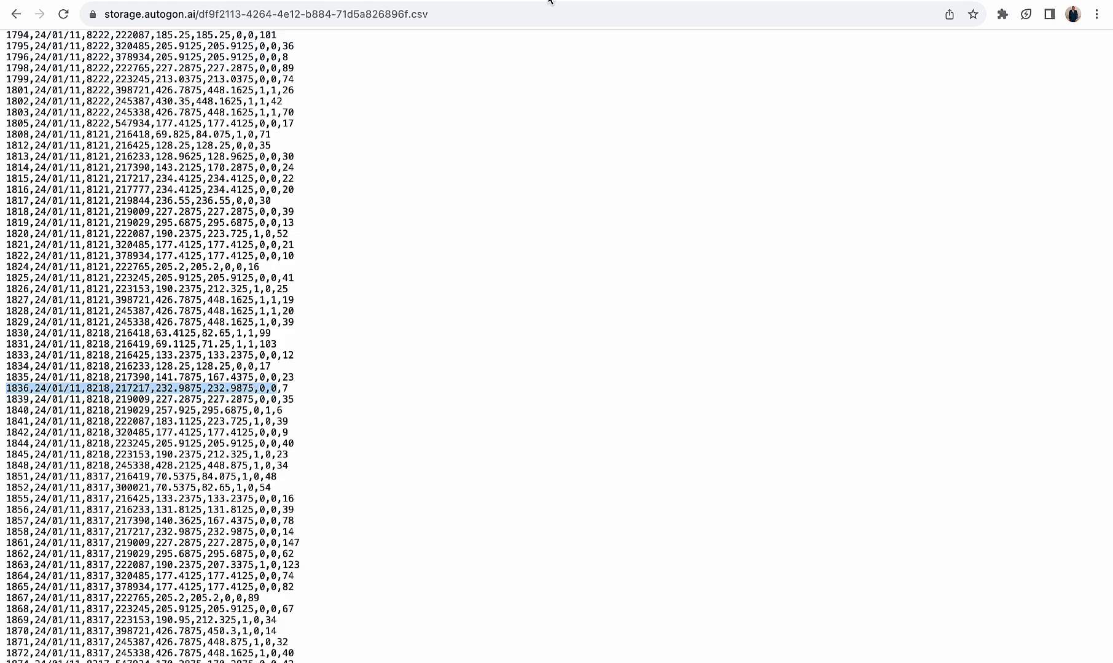
{"action": "left_click_drag", "start_coordinate": [281, 387], "coordinate": [293, 393]}
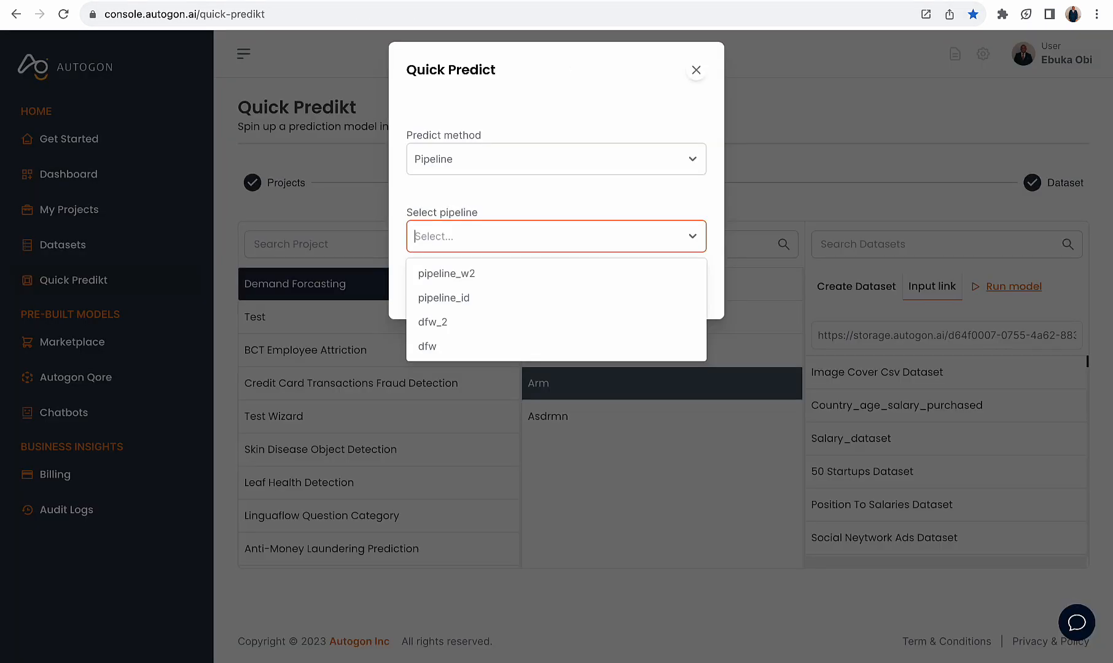
{"action": "left_click", "coordinate": [546, 239]}
{"action": "left_click", "coordinate": [546, 238]}
{"action": "left_click", "coordinate": [508, 274]}
{"action": "left_click", "coordinate": [512, 285]}
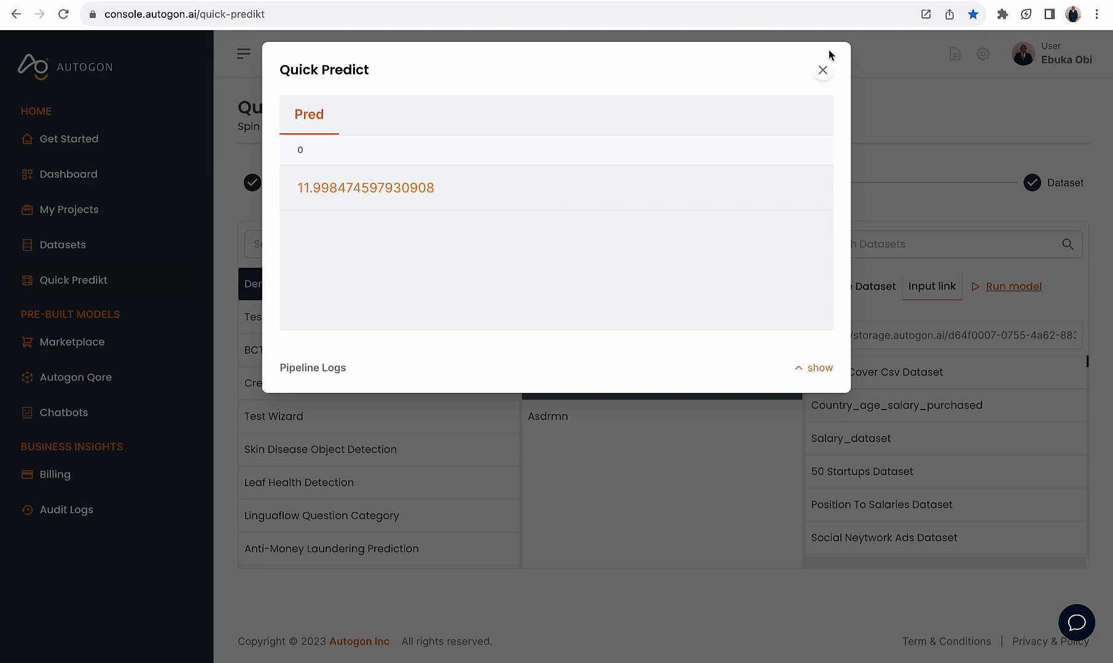
{"action": "left_click", "coordinate": [823, 70]}
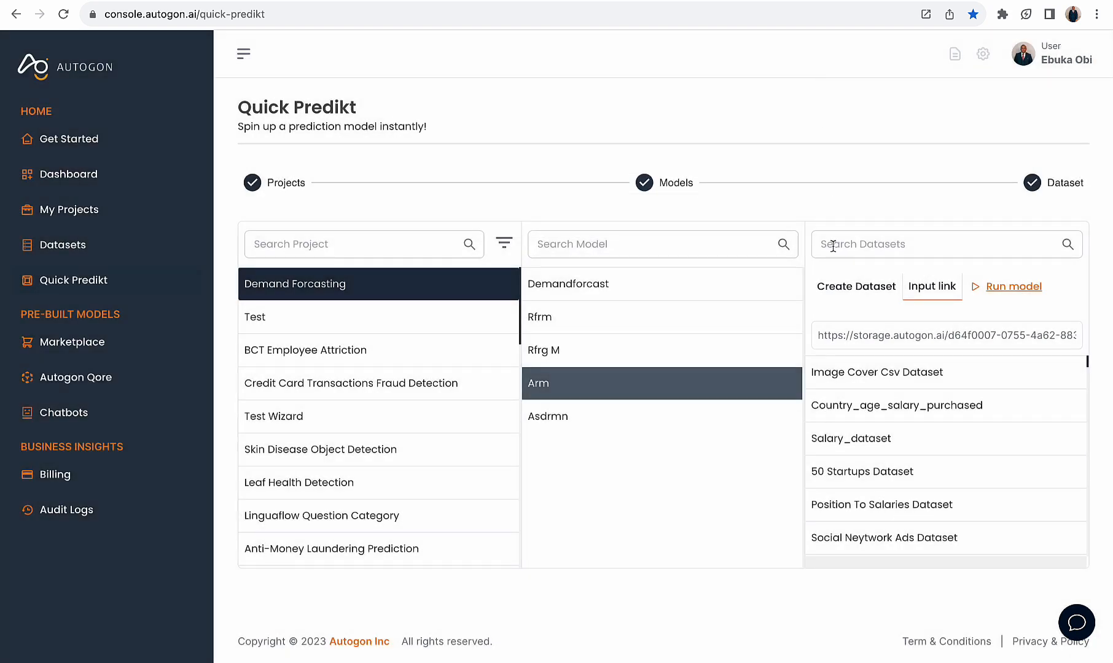
Rerun the Arm model with the predict method Pipeline and the dfw_2 pipeline, and check the prediction before closing it
{"action": "left_click", "coordinate": [1014, 289]}
{"action": "left_click", "coordinate": [551, 168]}
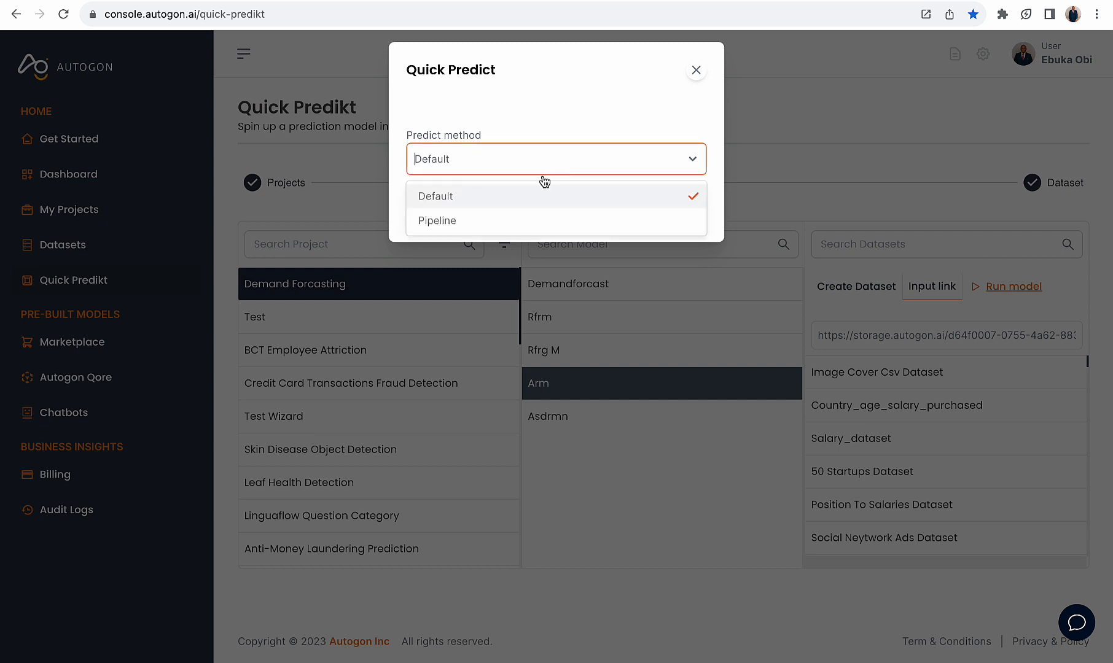
{"action": "left_click", "coordinate": [510, 228]}
{"action": "left_click", "coordinate": [512, 241]}
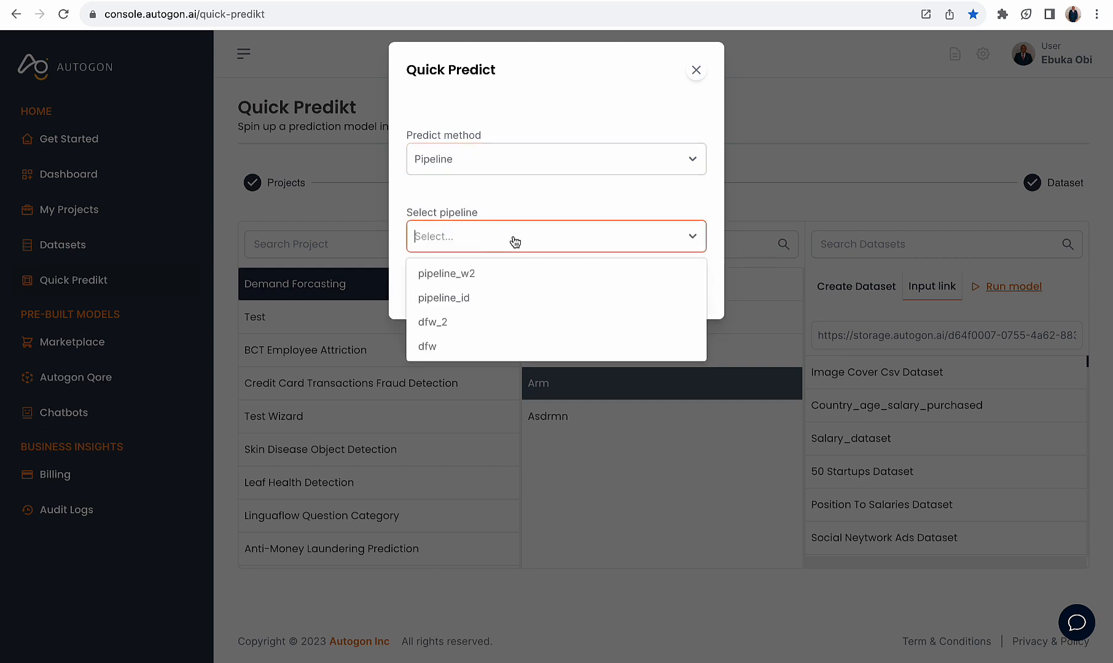
{"action": "left_click", "coordinate": [474, 324]}
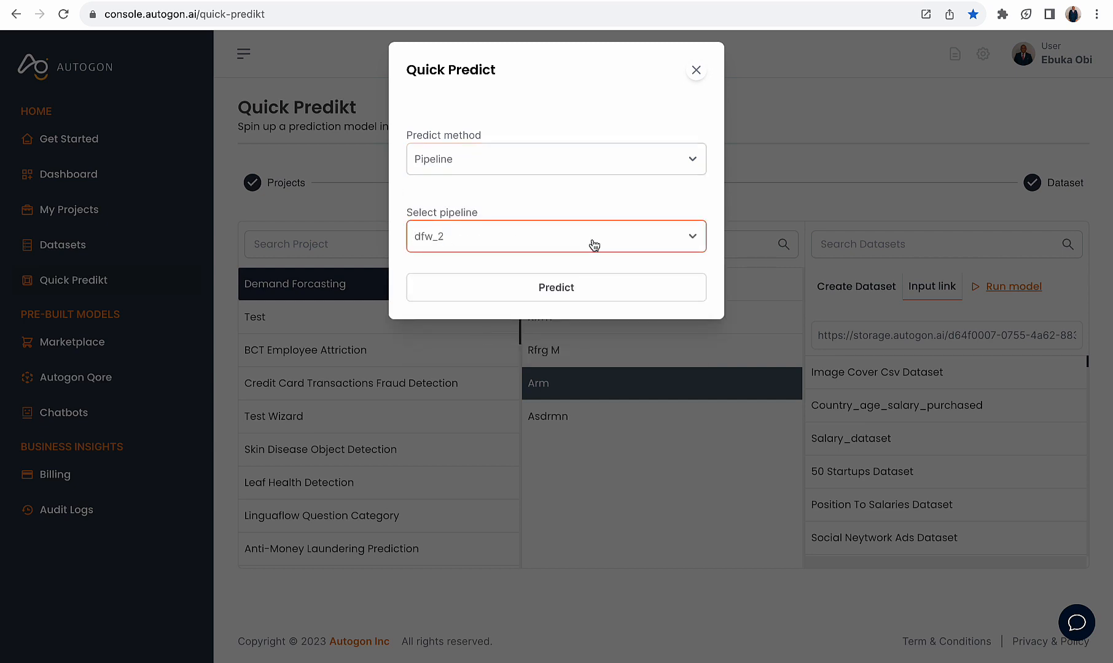
{"action": "left_click", "coordinate": [551, 289]}
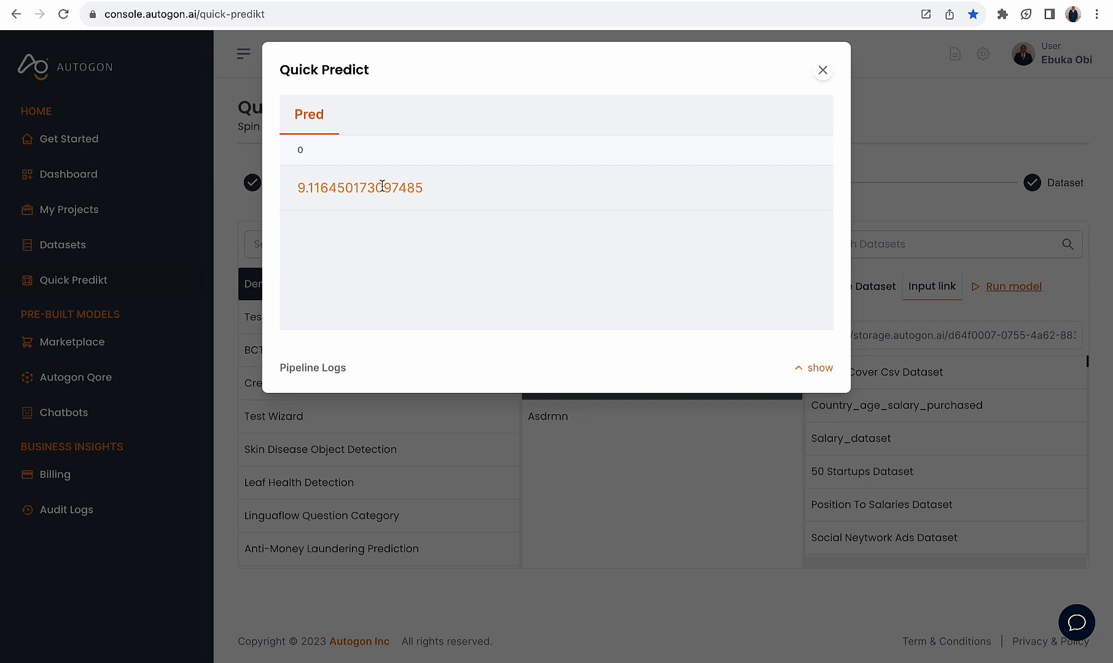
{"action": "left_click_drag", "start_coordinate": [432, 186], "coordinate": [293, 187]}
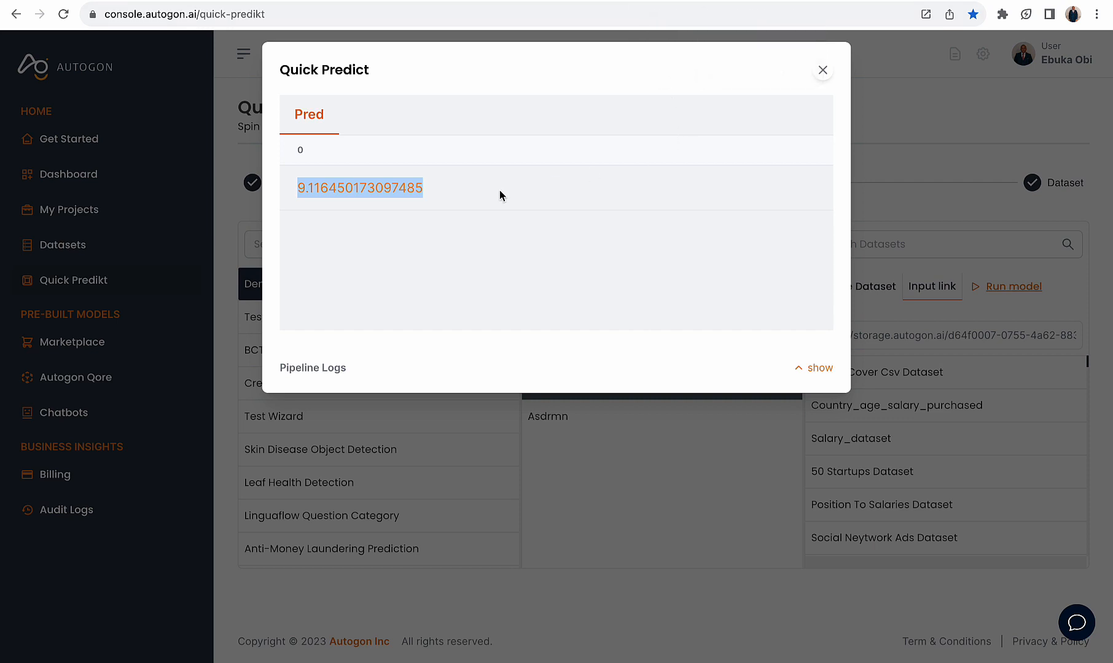
{"action": "left_click", "coordinate": [822, 70]}
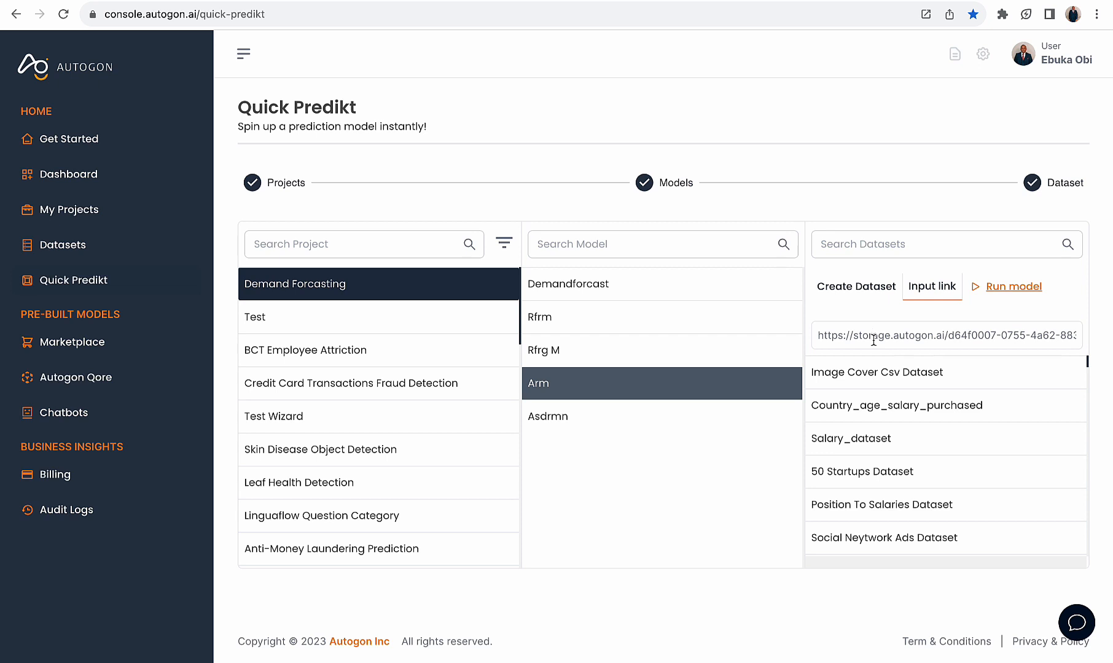
Copy the input dataset link, switch to Postman, and use it as the data value in the Pipeline Prediction request body
{"action": "triple_click", "coordinate": [873, 339]}
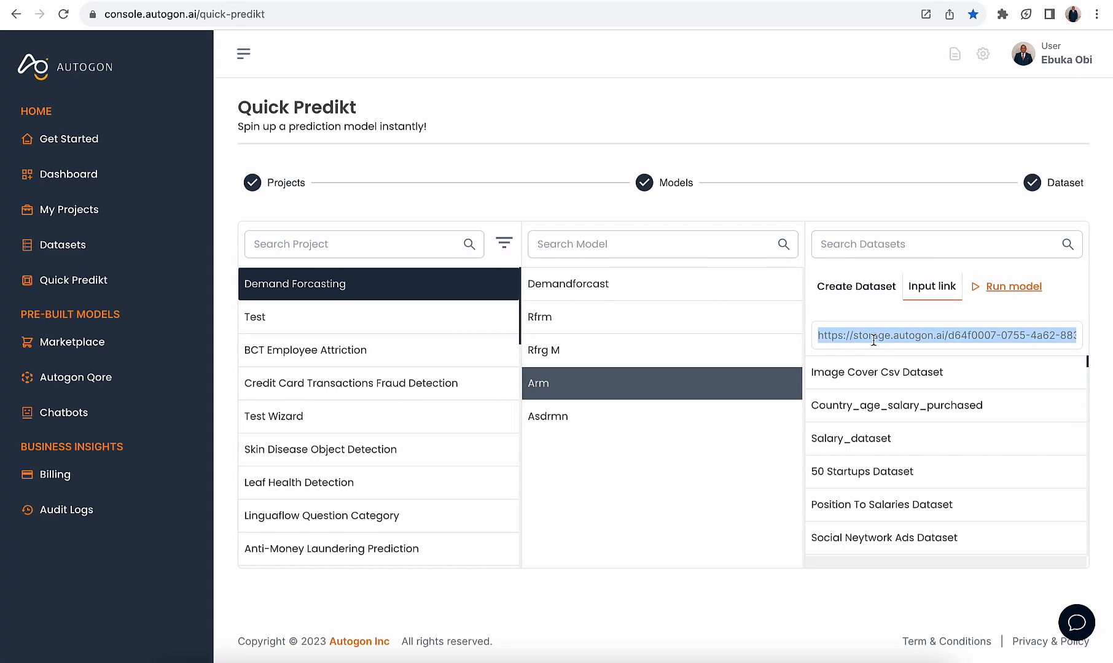
{"action": "key", "text": "ctrl+Up"}
{"action": "left_click", "coordinate": [460, 623]}
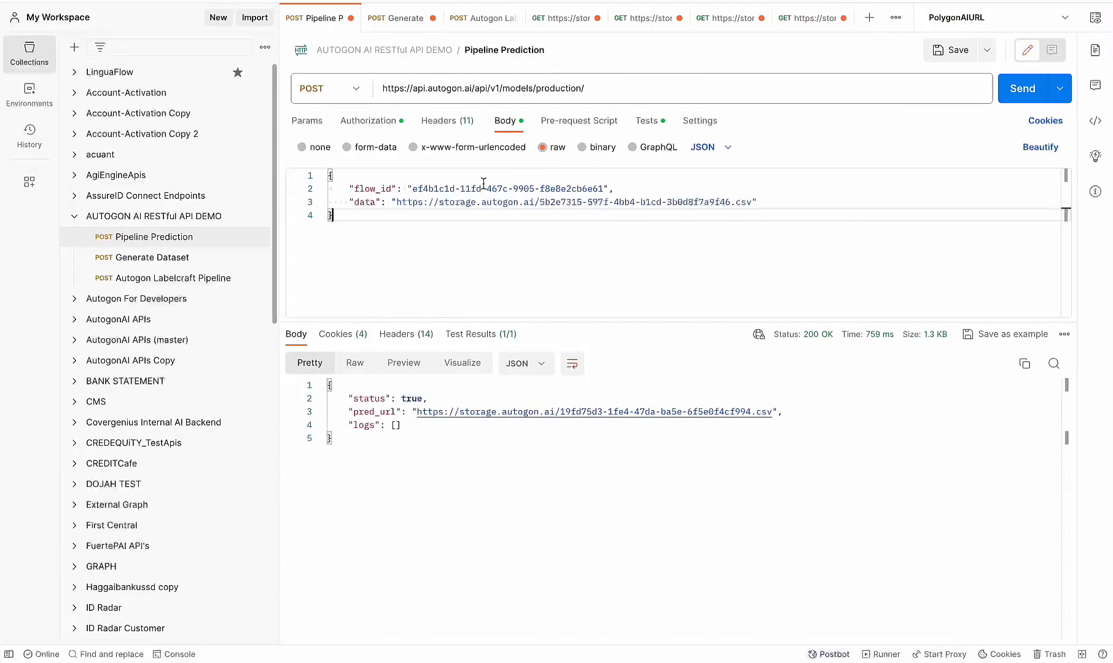
{"action": "left_click", "coordinate": [534, 220]}
{"action": "left_click_drag", "start_coordinate": [752, 202], "coordinate": [396, 203]}
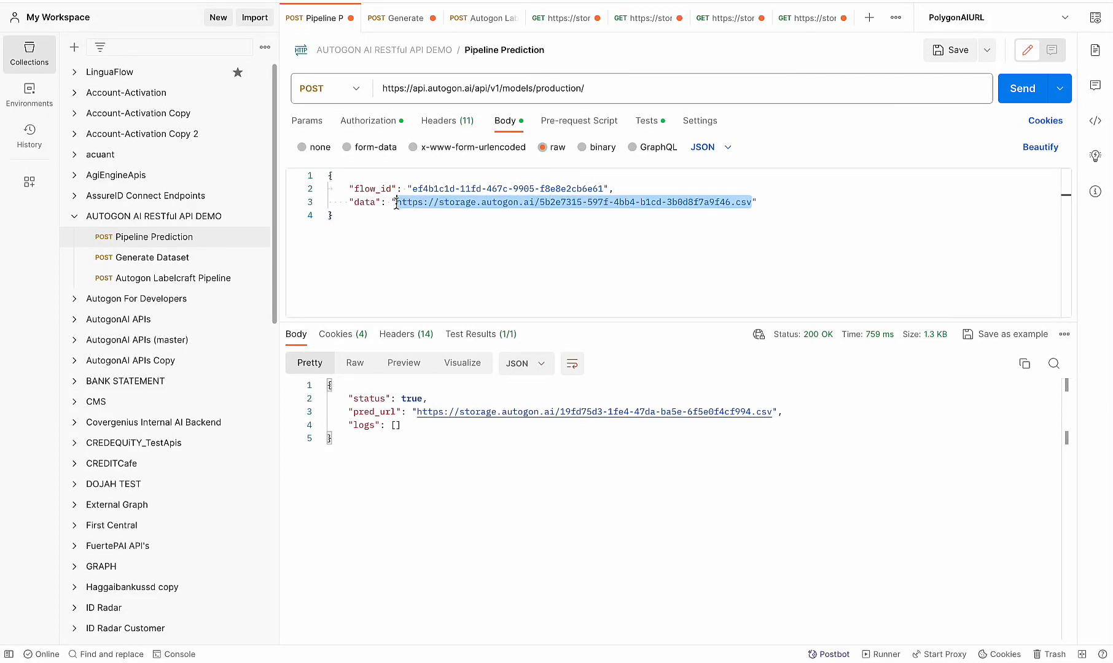
{"action": "key", "text": "BackSpace"}
{"action": "type", "text": "https://storage.autogon.ai/d64f0007-0755-4a62-8833-d959128b43a4.csv"}
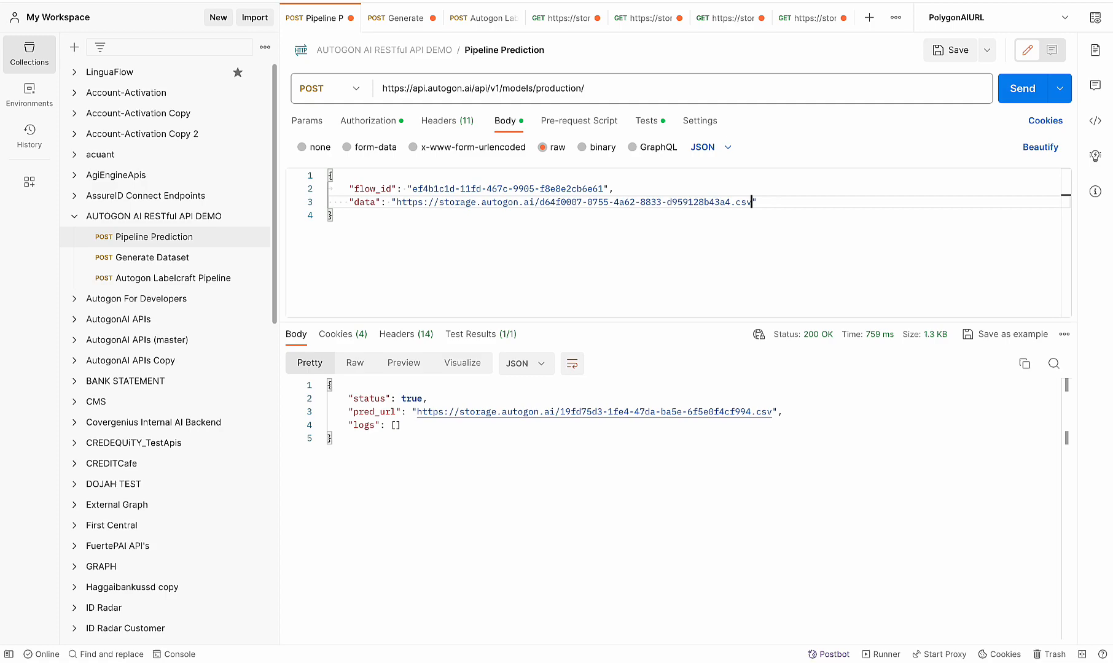
{"action": "left_click", "coordinate": [543, 256]}
{"action": "key", "text": "ctrl+Left"}
{"action": "key", "text": "ctrl+Right"}
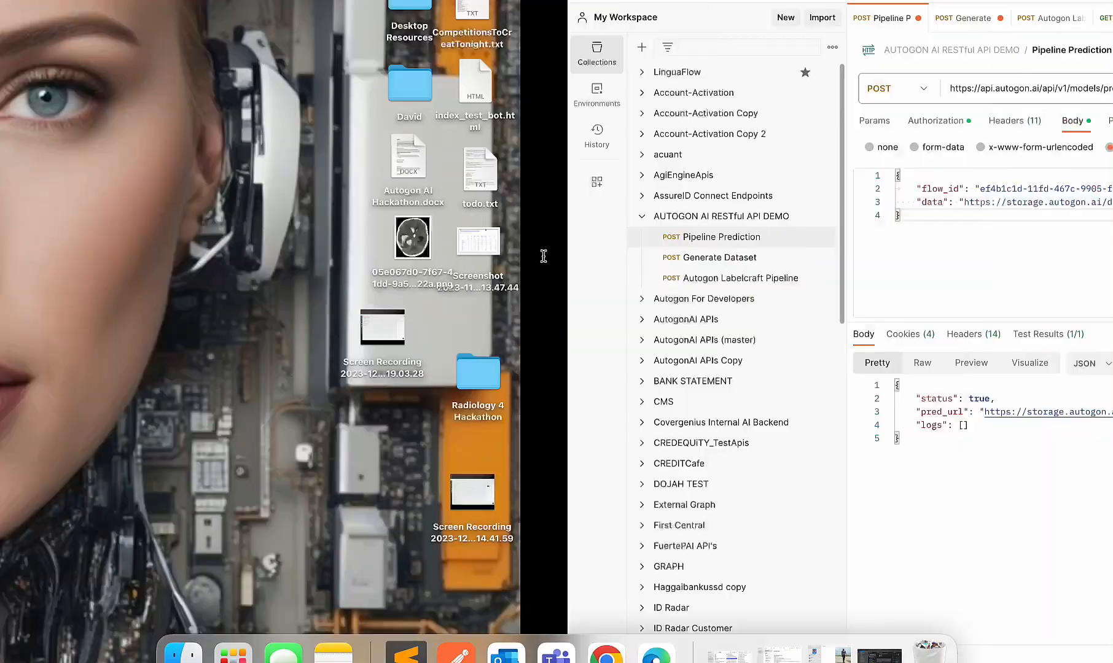
Switch to the Autogon console, open the Demand forcasting project's details, and copy the dfw_2 pipeline's ID
{"action": "double_click", "coordinate": [374, 189]}
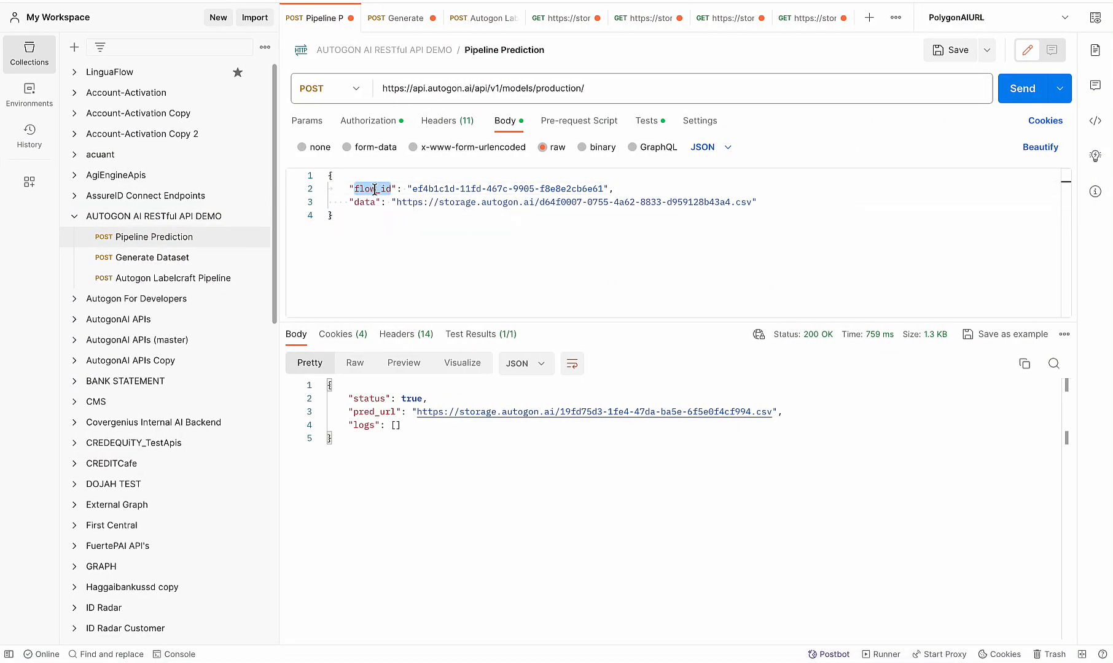
{"action": "key", "text": "ctrl+Up"}
{"action": "left_click", "coordinate": [557, 9]}
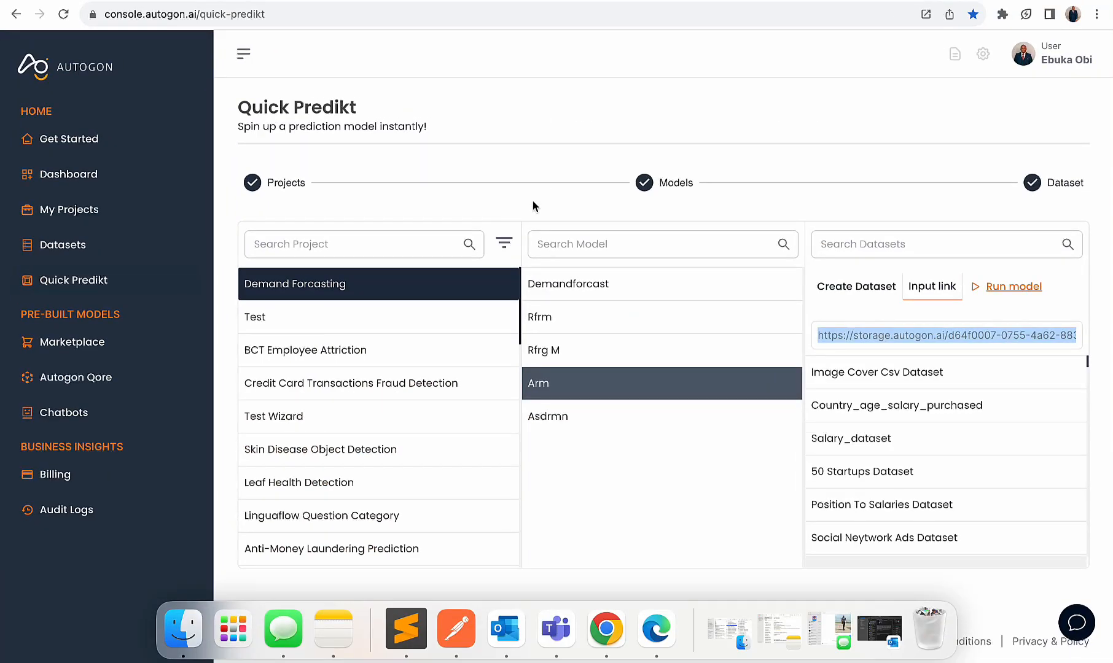
{"action": "left_click", "coordinate": [97, 209]}
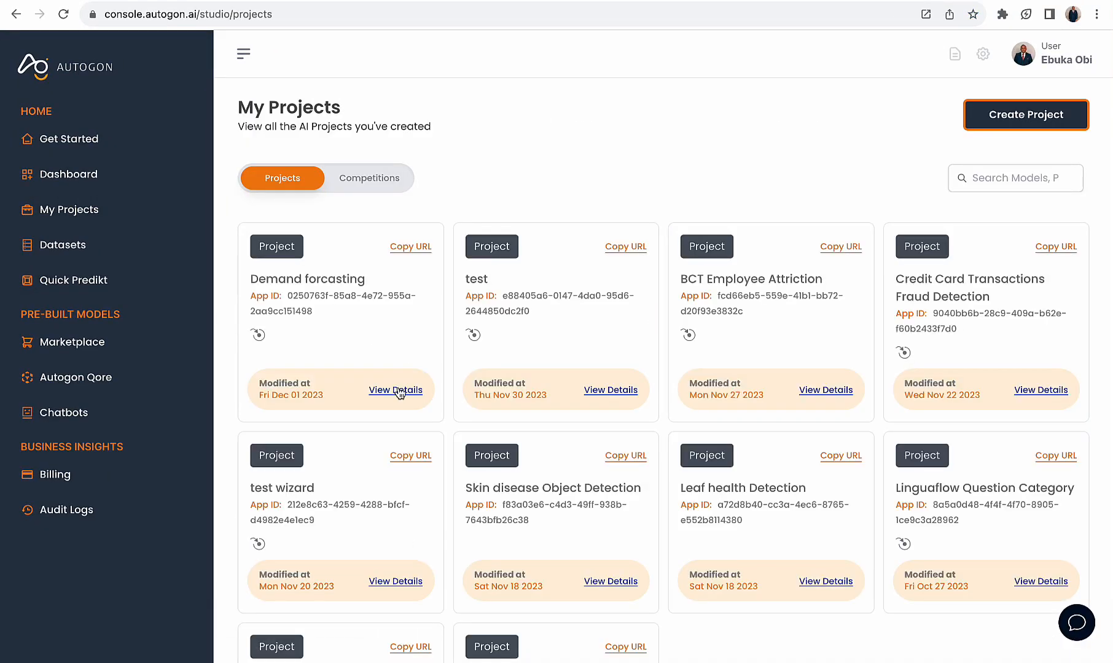
{"action": "left_click", "coordinate": [398, 390]}
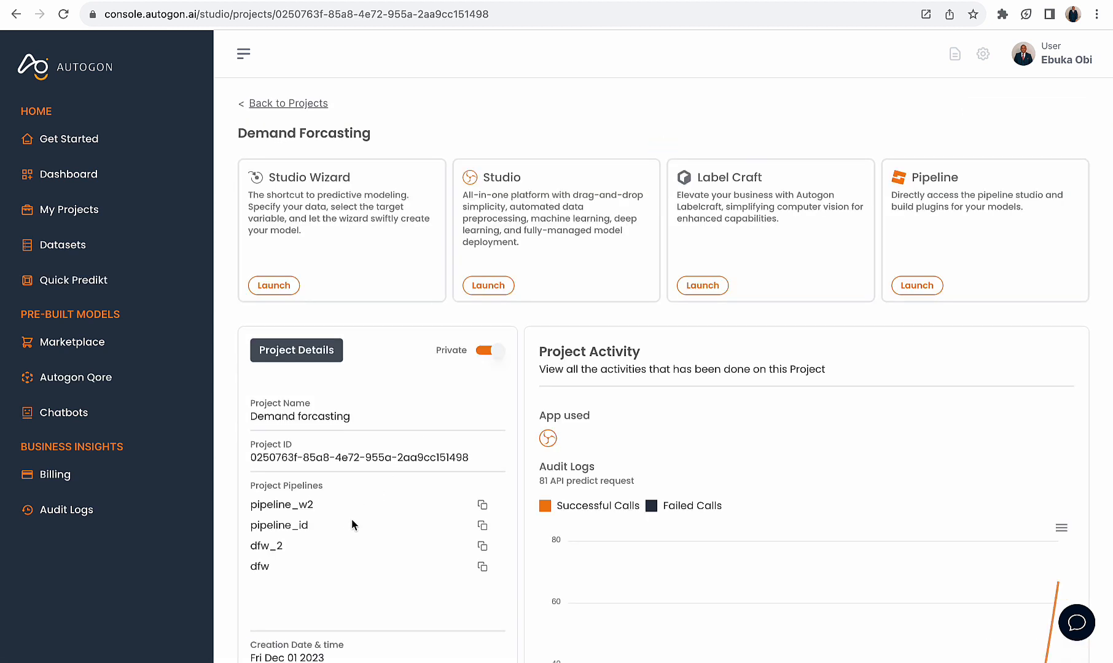
{"action": "scroll", "coordinate": [397, 524], "scroll_direction": "down", "scroll_amount": 1}
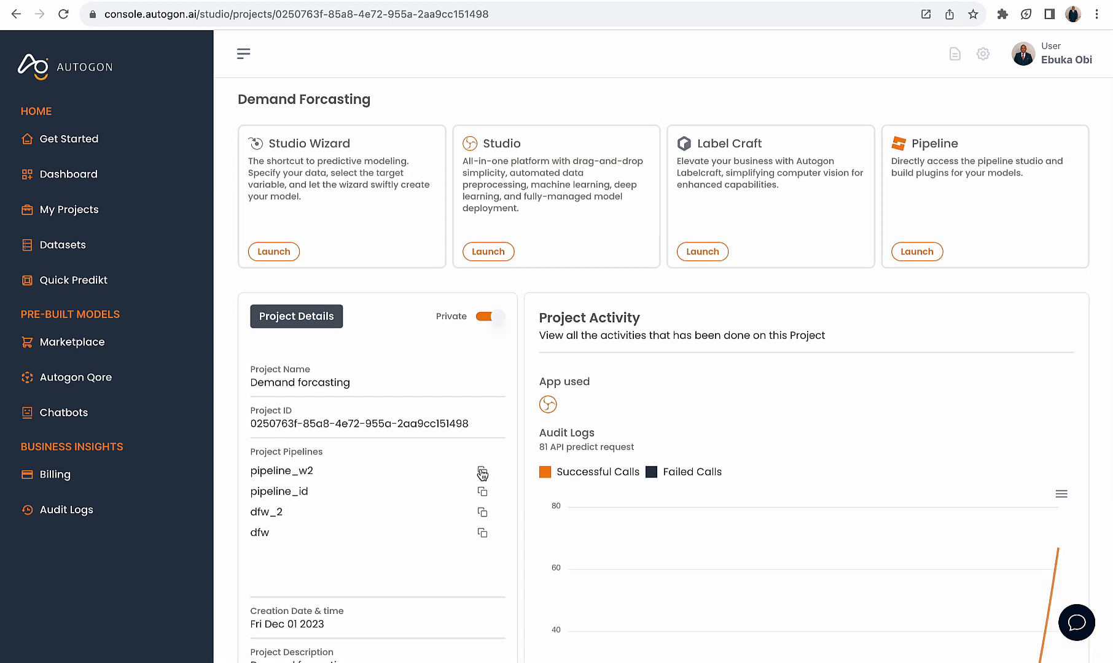
{"action": "left_click", "coordinate": [483, 513]}
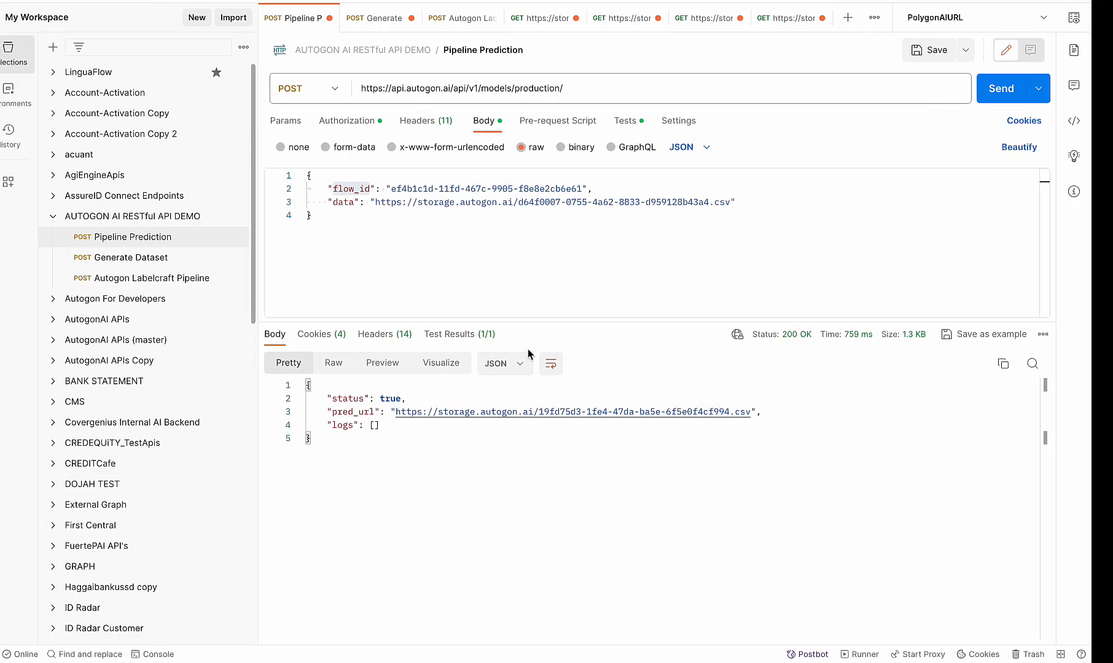
In Postman, set the Pipeline Prediction request's flow_id to fl-120abfab87ef41c888a6b5c3c2fc5eb4 and send the request
{"action": "left_click", "coordinate": [603, 187]}
{"action": "left_click_drag", "start_coordinate": [604, 188], "coordinate": [469, 186]}
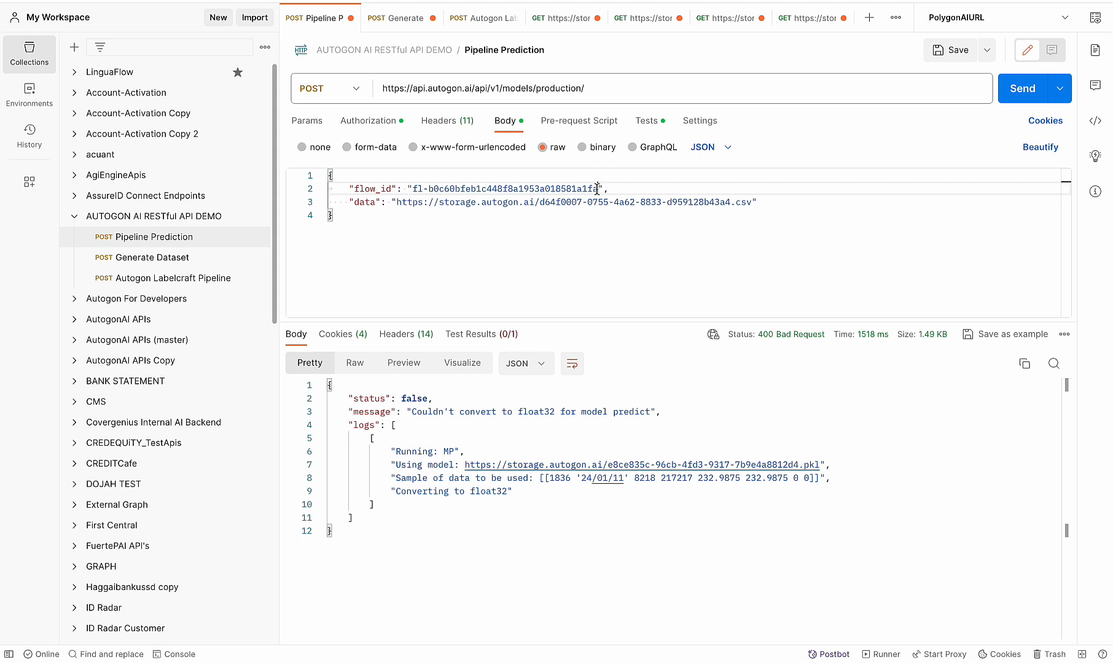
{"action": "left_click_drag", "start_coordinate": [598, 188], "coordinate": [414, 188]}
{"action": "key", "text": "BackSpace"}
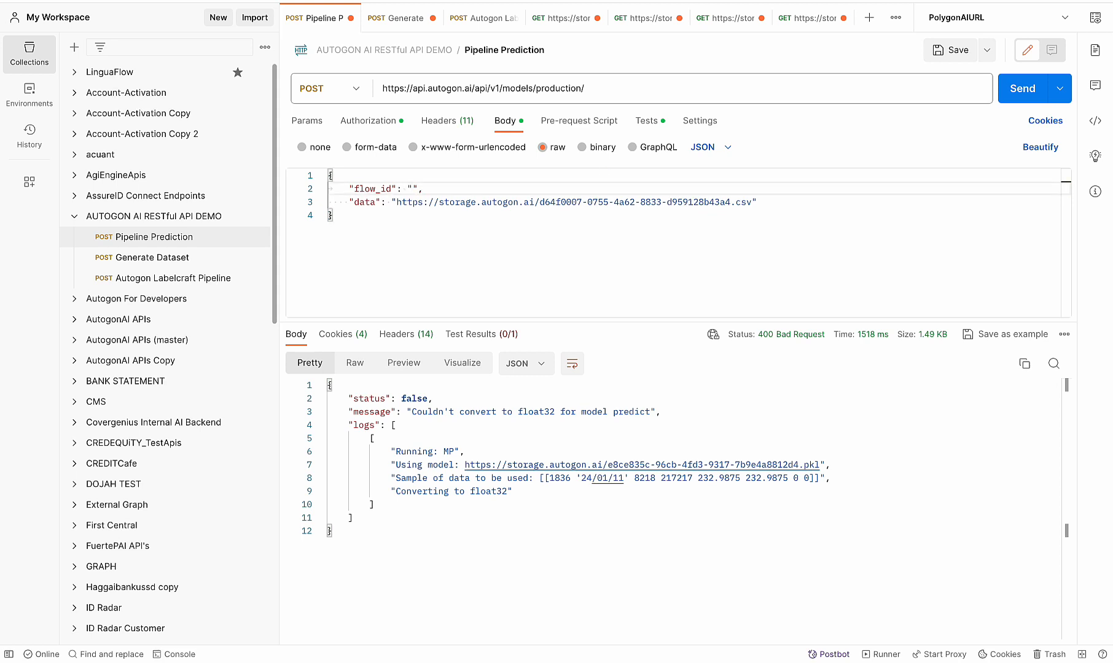
{"action": "key", "text": "super+v"}
{"action": "key", "text": "ctrl+Right"}
{"action": "key", "text": "ctrl+Left"}
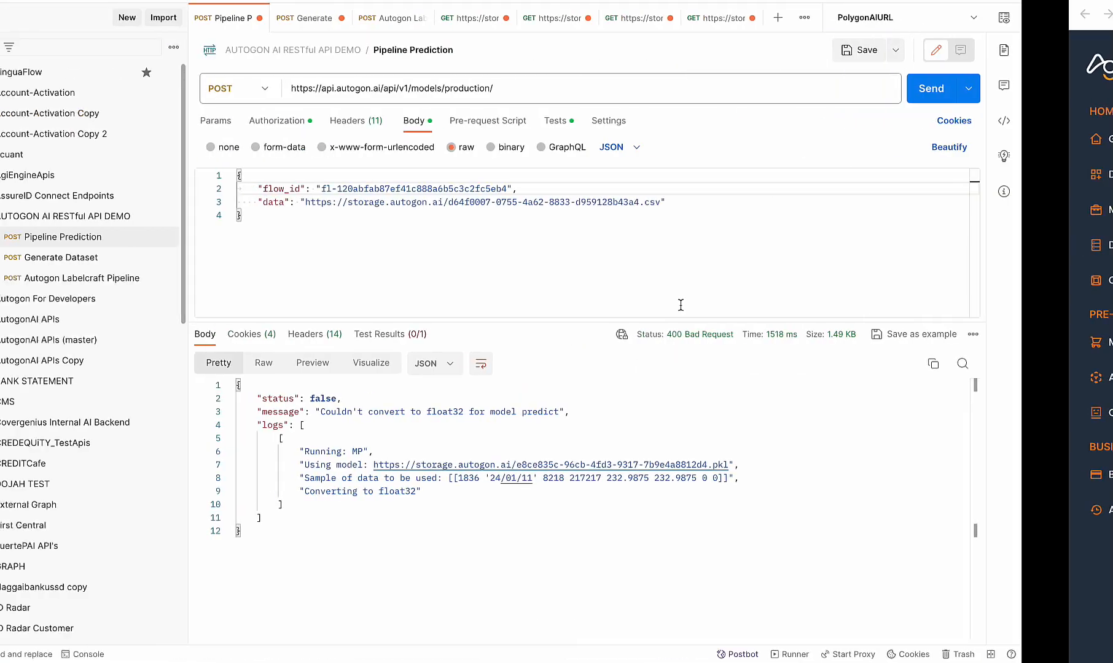
{"action": "left_click", "coordinate": [1029, 88]}
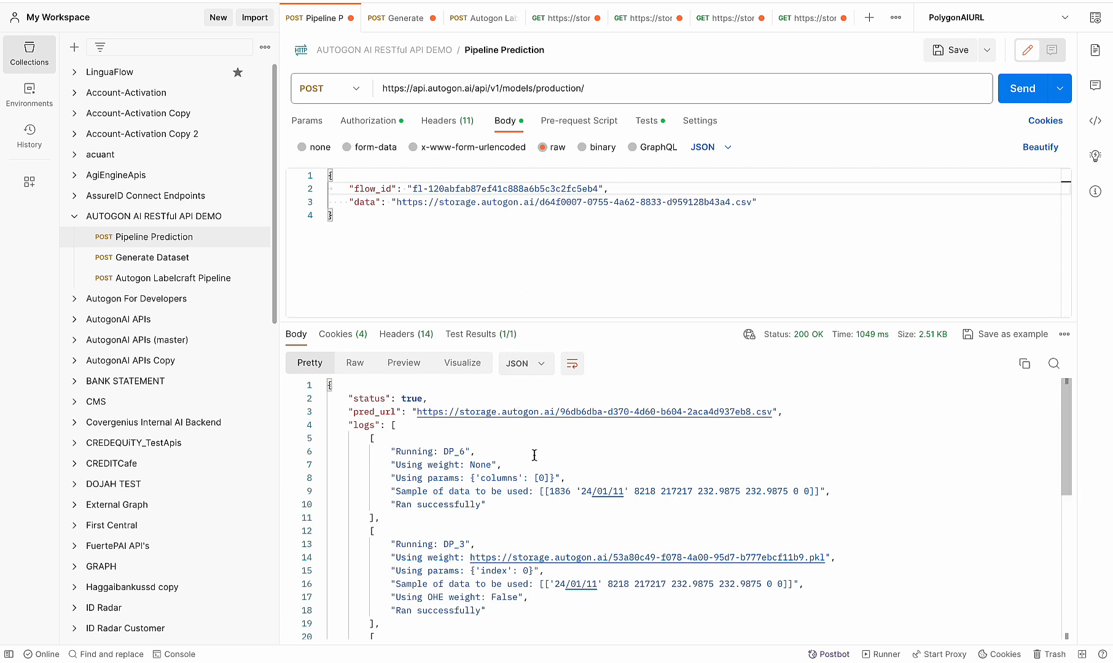
Open the pred_url from the response as a GET request, send it, and check the predicted value
{"action": "left_click", "coordinate": [495, 414], "text": "super"}
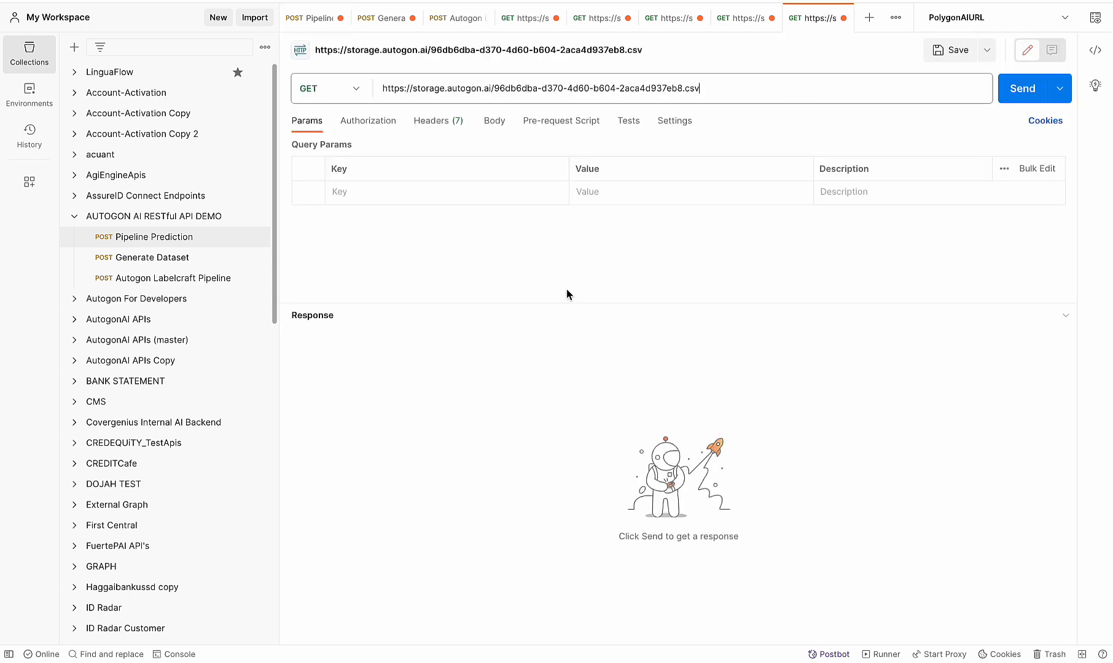
{"action": "left_click", "coordinate": [1022, 90]}
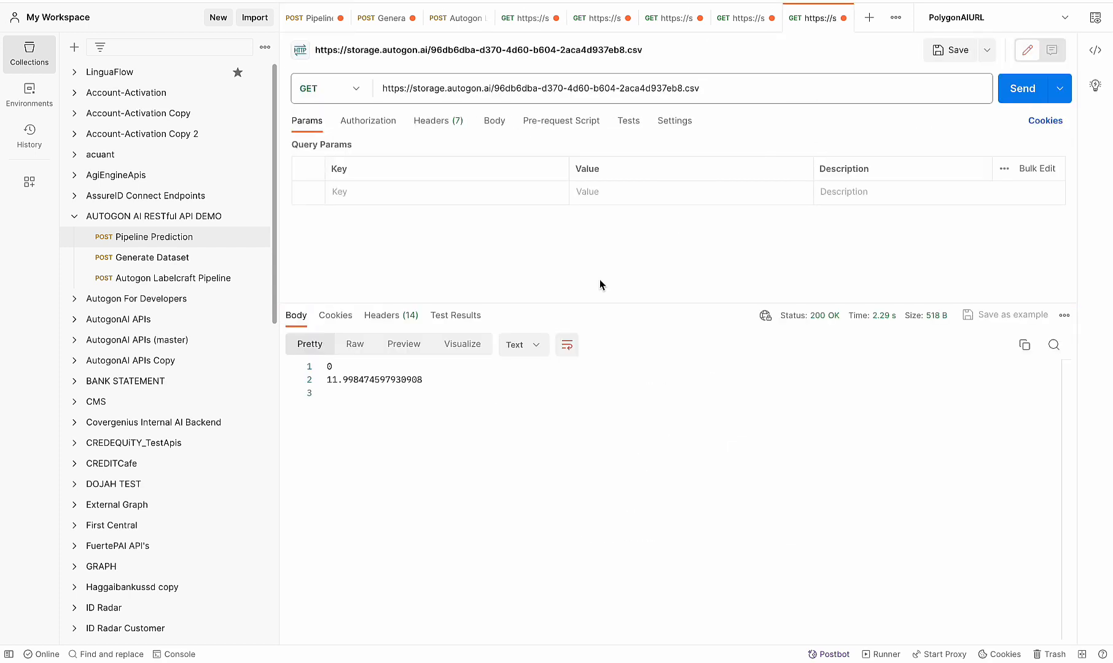
{"action": "left_click_drag", "start_coordinate": [425, 381], "coordinate": [340, 385]}
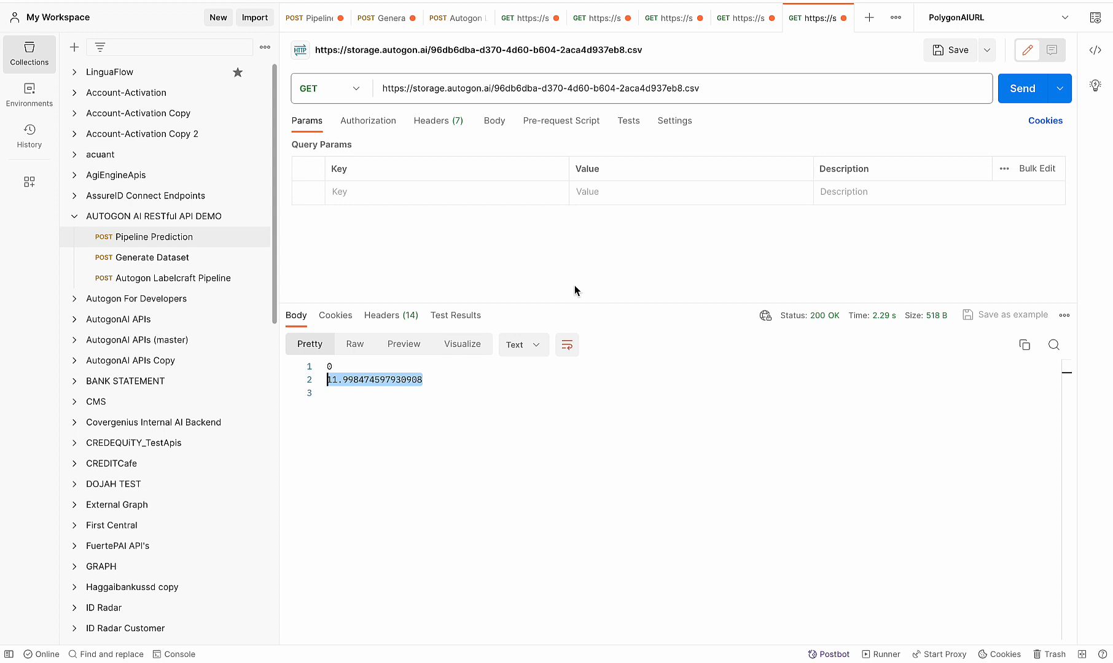
Look at the Generate Dataset request and return to the Pipeline Prediction request's body
{"action": "left_click", "coordinate": [377, 18]}
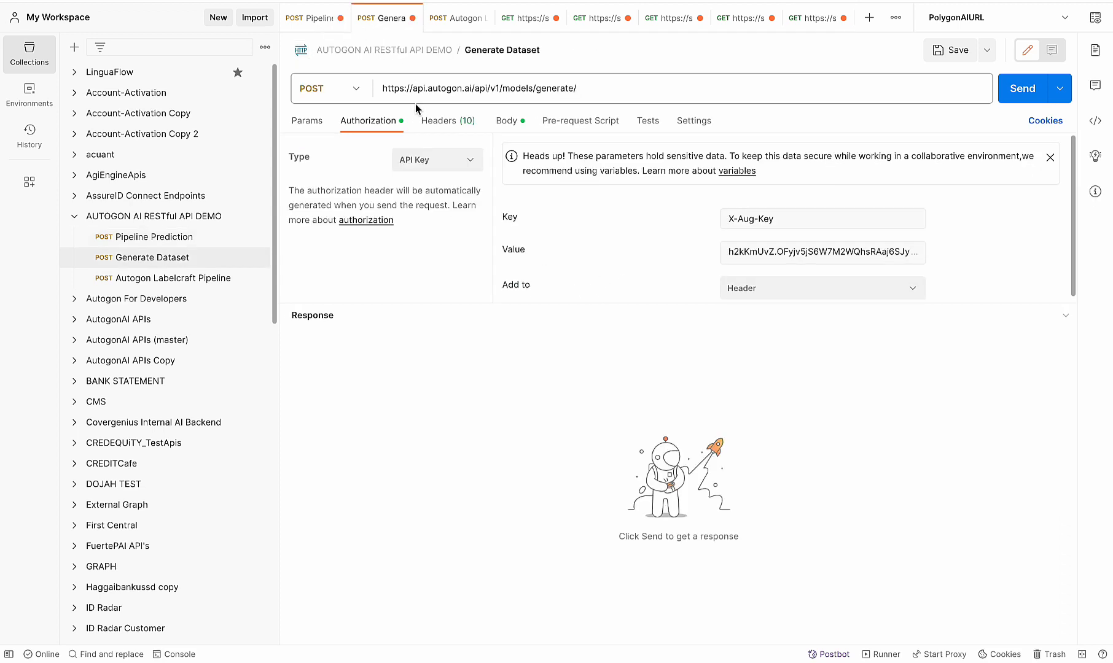
{"action": "left_click", "coordinate": [318, 23]}
{"action": "left_click", "coordinate": [494, 248]}
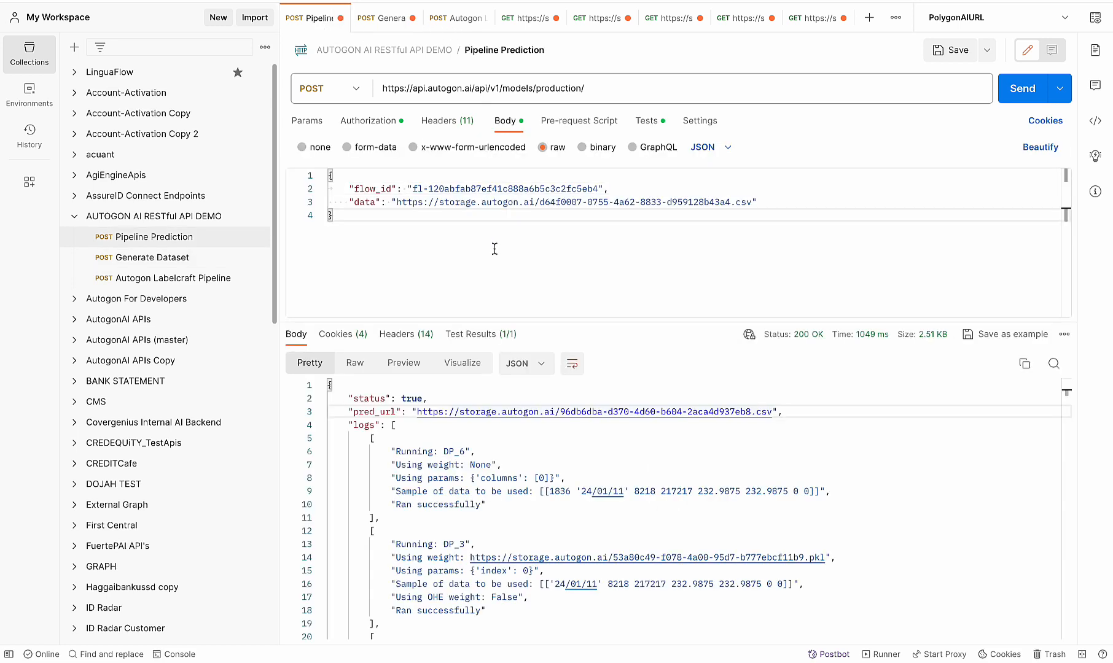